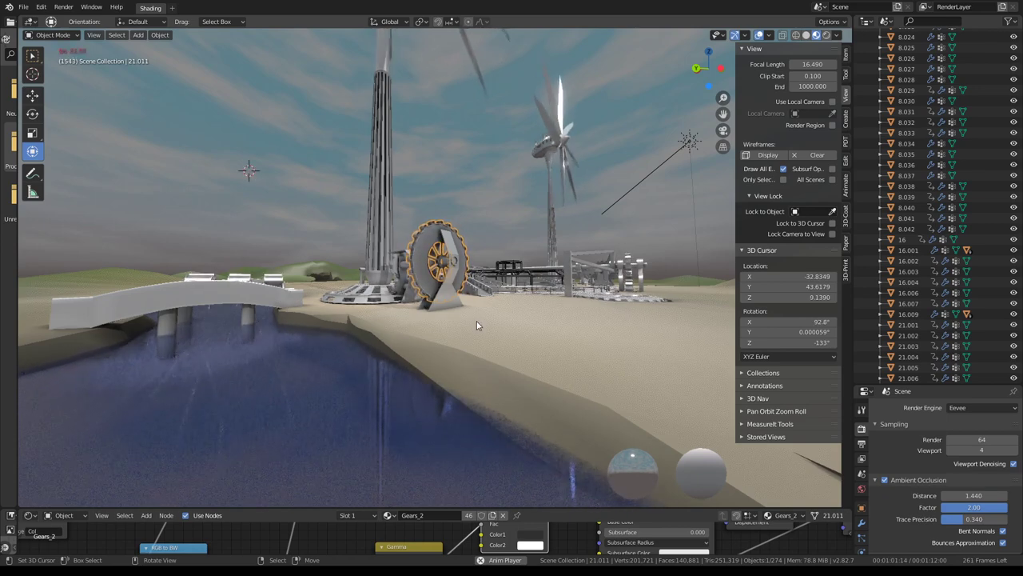
Orbit and zoom onto the gear, then enlarge the node editor to show the Gears_2 node tree.
mouse_move(412, 292)
middle_mouse_down()
mouse_move(559, 276)
mouse_move(415, 287)
mouse_move(809, 64)
middle_mouse_up()
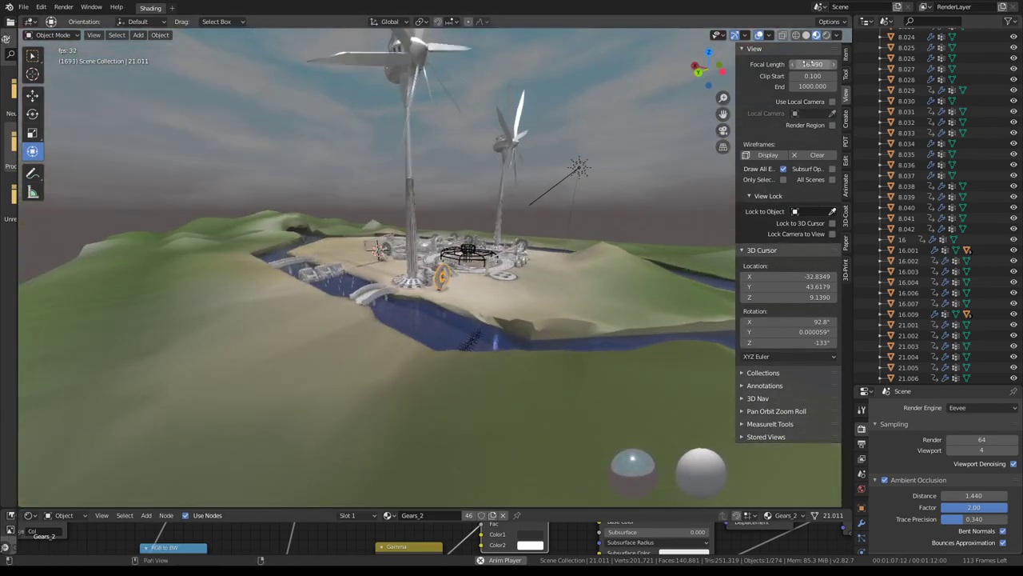
left_click_drag(810, 64, 831, 64)
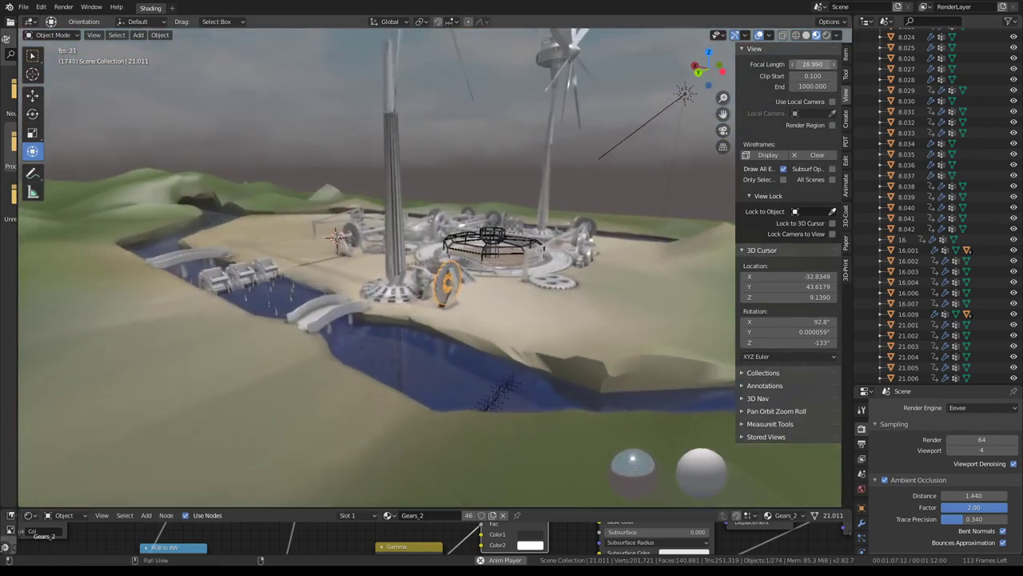
scroll(606, 243, "up", 5)
mouse_move(607, 243)
middle_mouse_down()
mouse_move(572, 222)
mouse_move(524, 219)
mouse_move(585, 248)
middle_mouse_up()
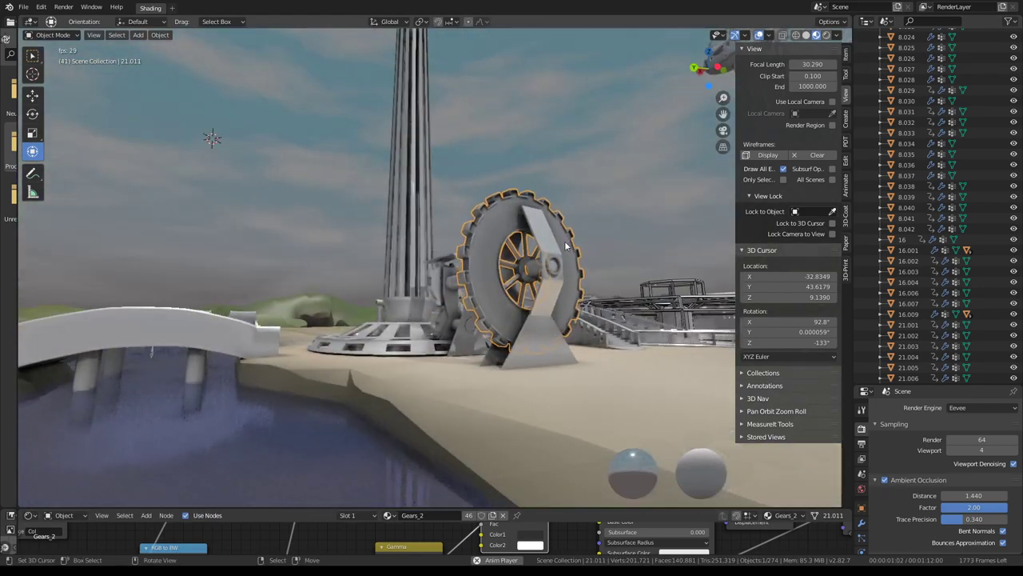
scroll(565, 241, "up", 2)
scroll(492, 249, "up", 3)
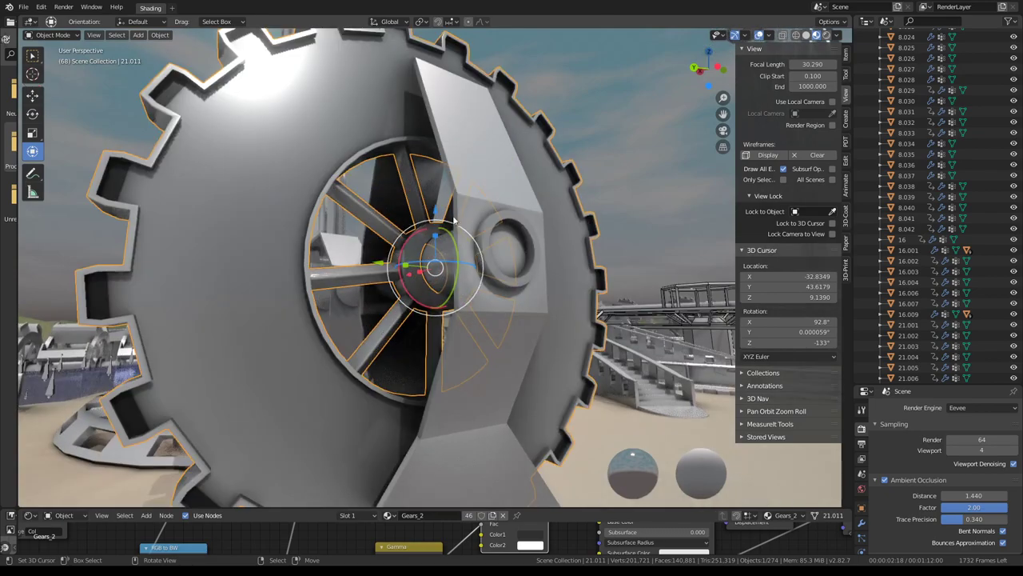
mouse_move(479, 271)
middle_mouse_down()
mouse_move(472, 285)
mouse_move(304, 277)
mouse_move(580, 213)
mouse_move(534, 238)
mouse_move(528, 333)
mouse_move(348, 260)
mouse_move(492, 250)
middle_mouse_up()
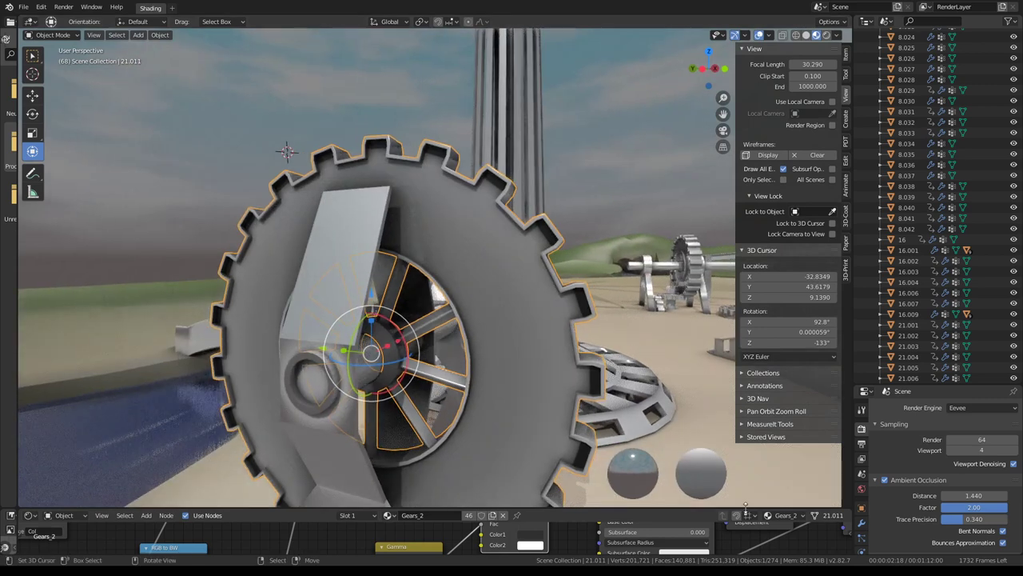
left_click_drag(742, 509, 742, 197)
scroll(502, 296, "down", 2)
Add a Voronoi Texture node (Scale 5.000) to the gear's material node tree.
scroll(502, 296, "down", 2)
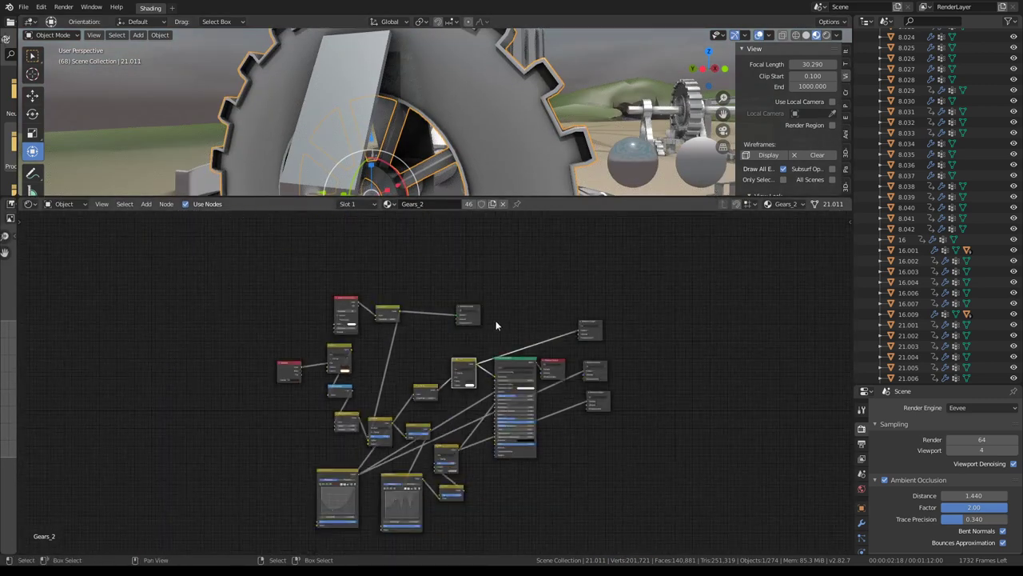
scroll(429, 342, "up", 3)
middle_click_drag(429, 342, 501, 320)
mouse_move(479, 179)
middle_mouse_down()
mouse_move(496, 129)
mouse_move(523, 122)
middle_mouse_up()
scroll(424, 354, "down", 1)
scroll(423, 354, "down", 1)
middle_click_drag(630, 246, 459, 290)
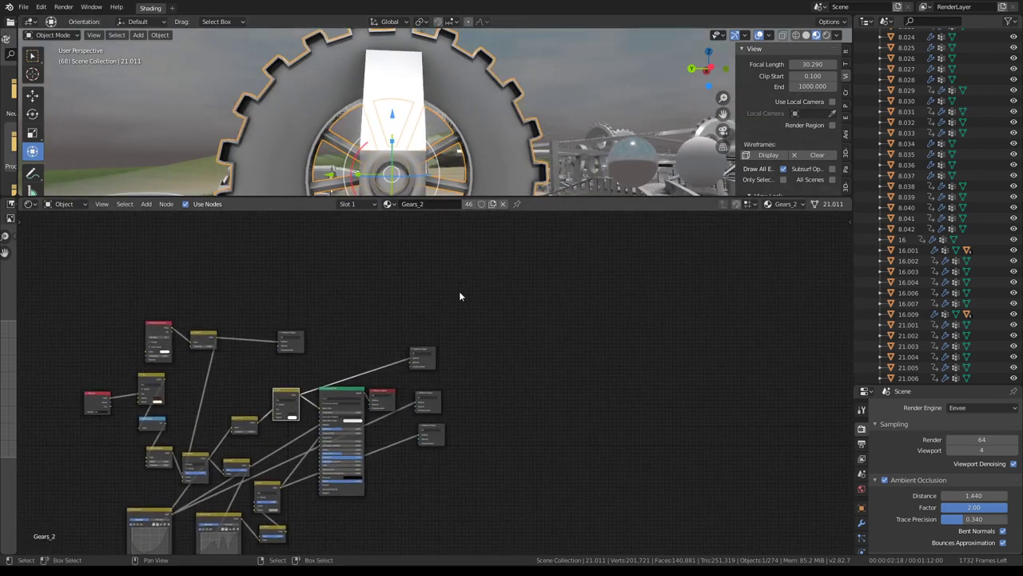
key("shift+a")
mouse_move(409, 340)
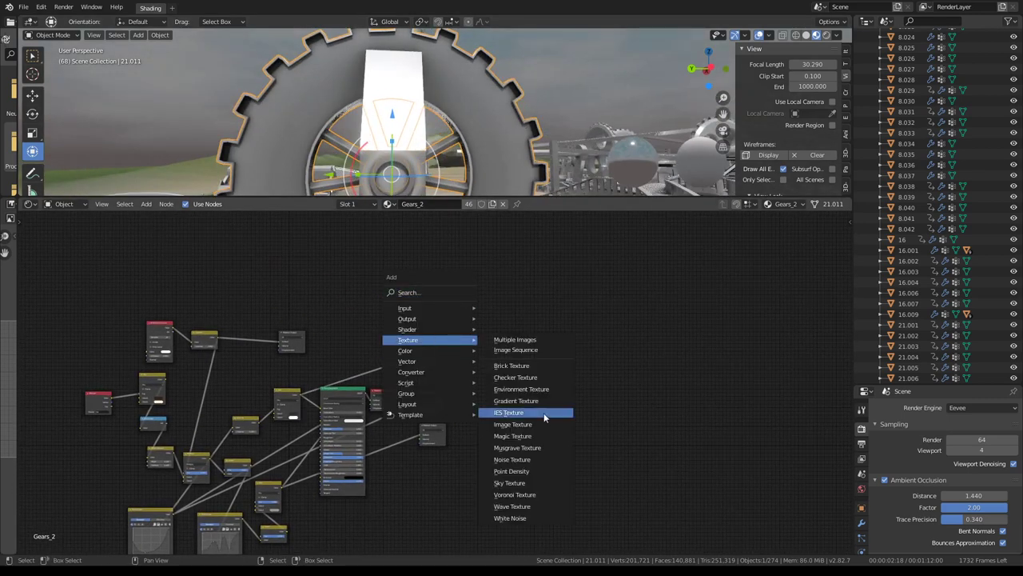
left_click(520, 495)
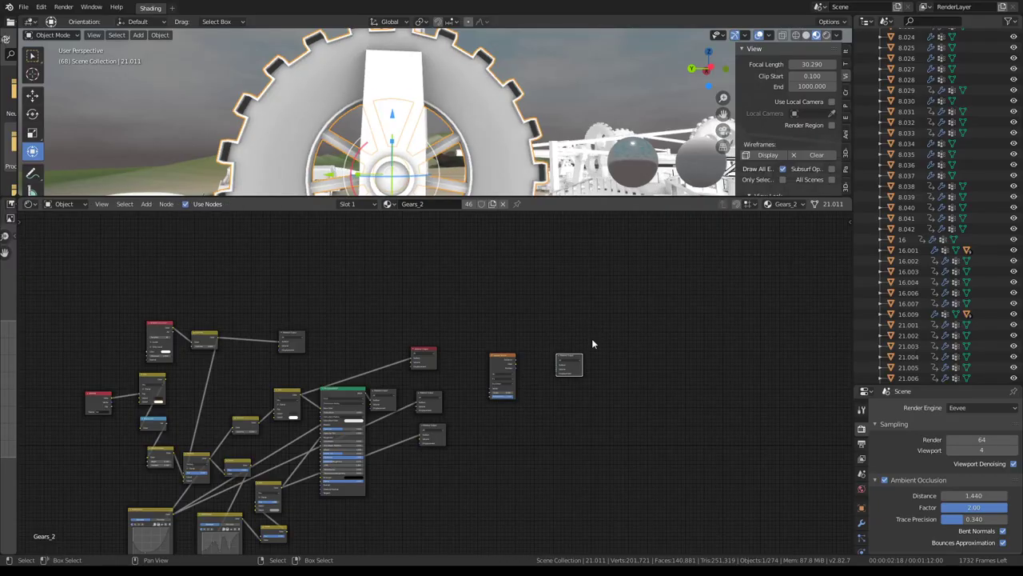
scroll(587, 347, "up", 2)
middle_click_drag(582, 355, 425, 374)
scroll(399, 368, "up", 2)
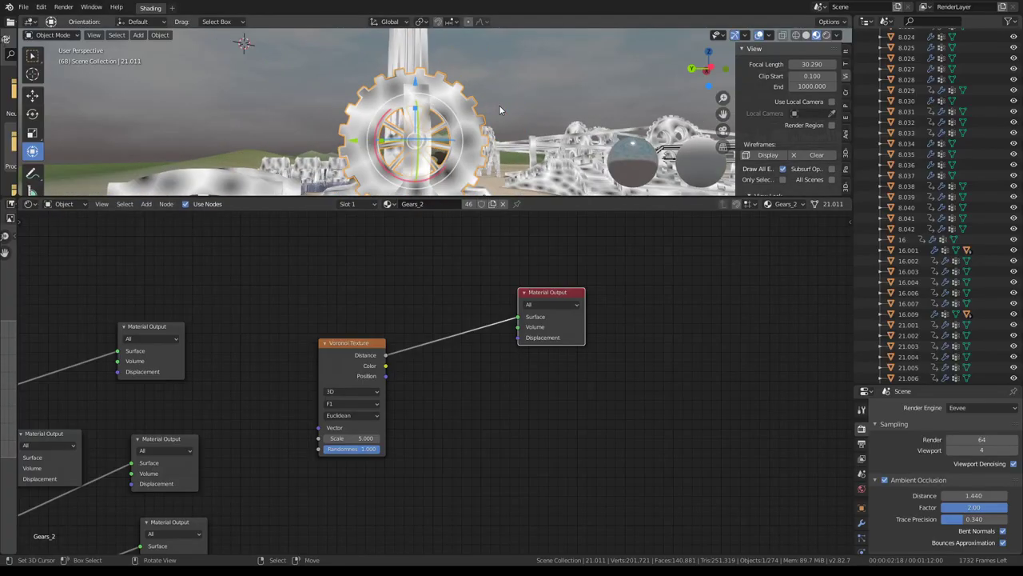
Move the Voronoi Texture node up and right, its Distance feeding the Material Output Surface.
mouse_move(499, 104)
middle_mouse_down()
mouse_move(533, 128)
mouse_move(494, 103)
middle_mouse_up()
scroll(495, 104, "up", 3)
scroll(441, 345, "up", 1)
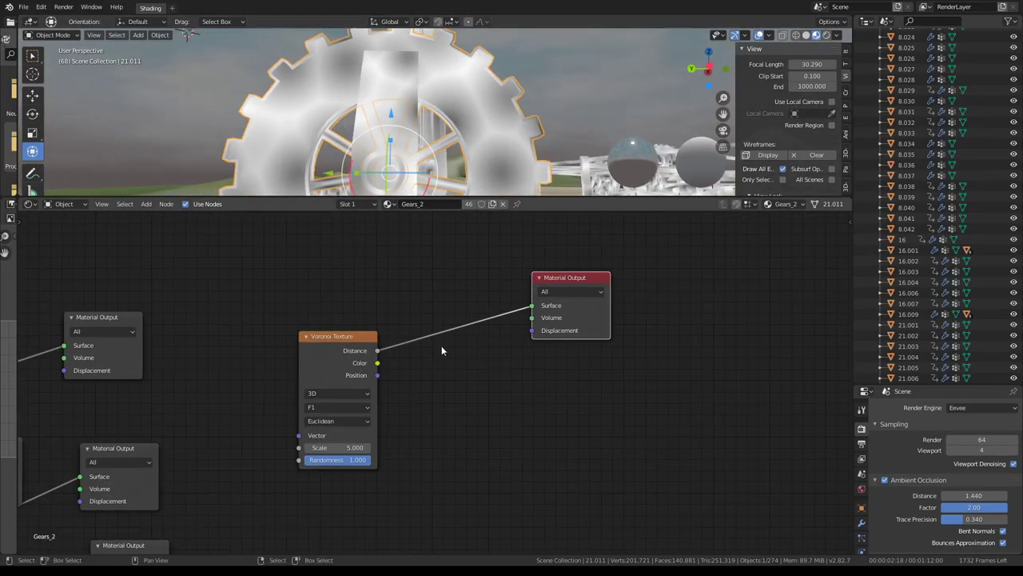
scroll(365, 322, "up", 1)
left_click_drag(366, 323, 414, 274)
key("shift+a")
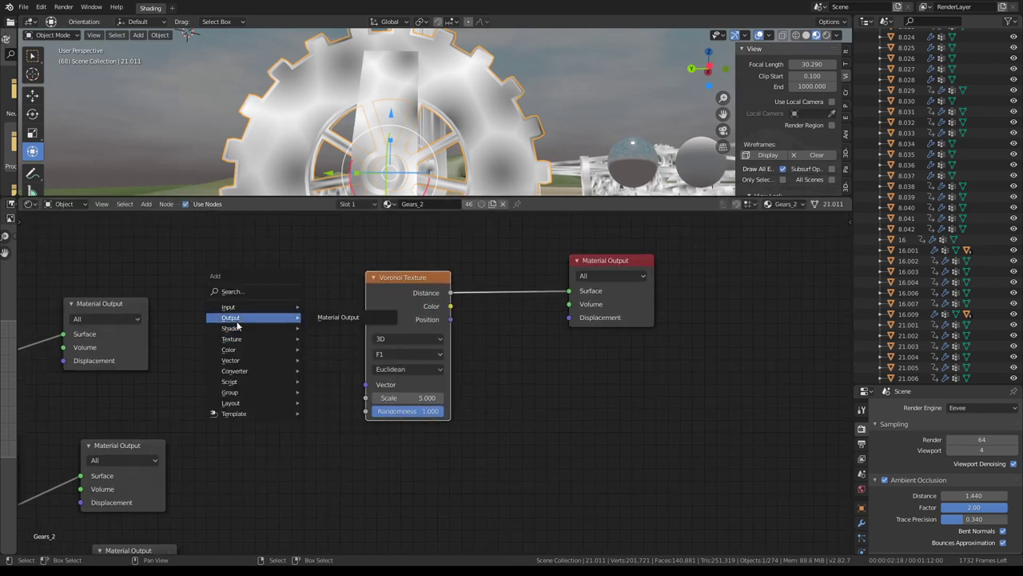
mouse_move(251, 307)
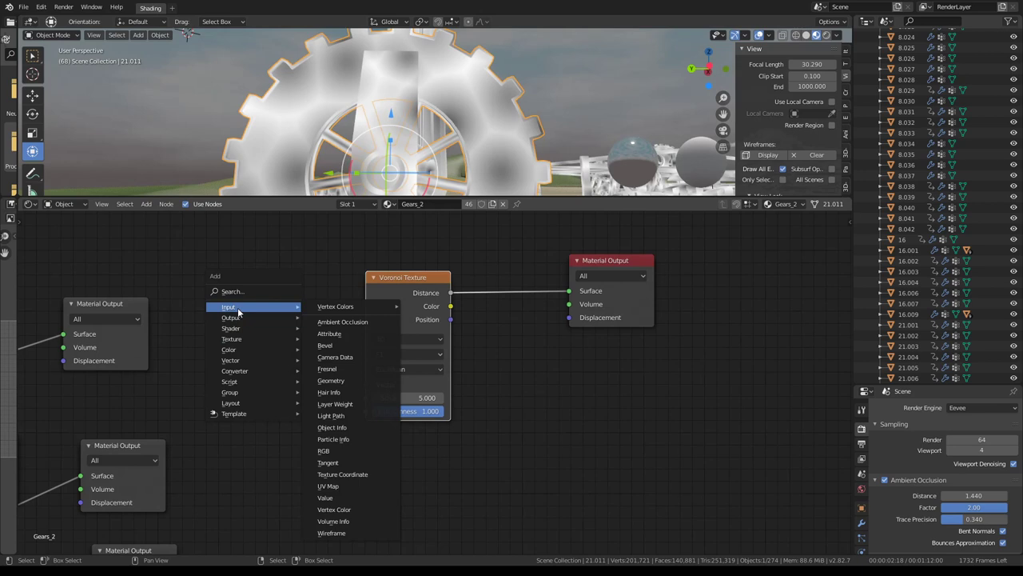
Add Geometry and Texture Coordinate nodes, linking Generated into the Voronoi Vector.
left_click(360, 382)
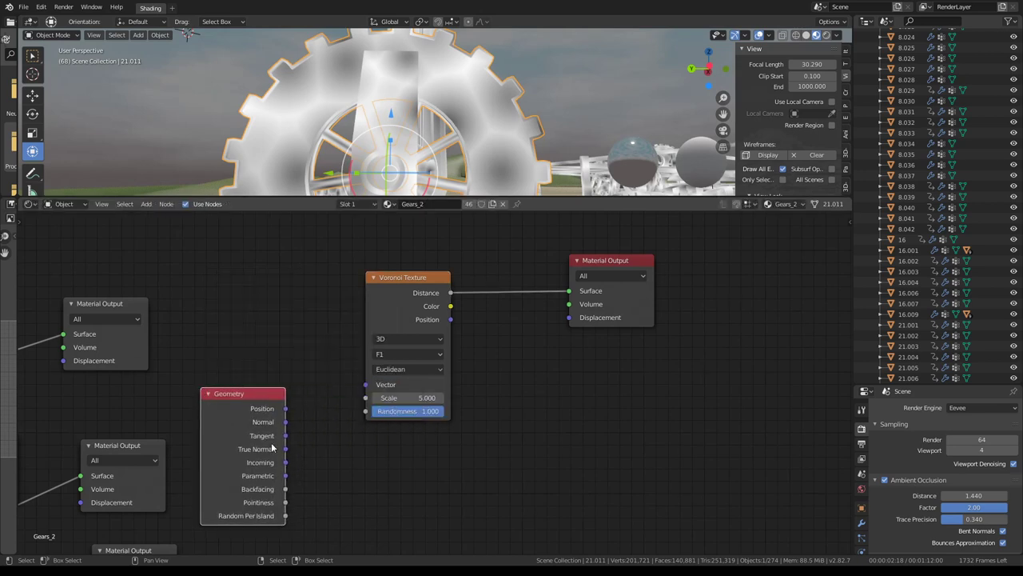
key("shift+a")
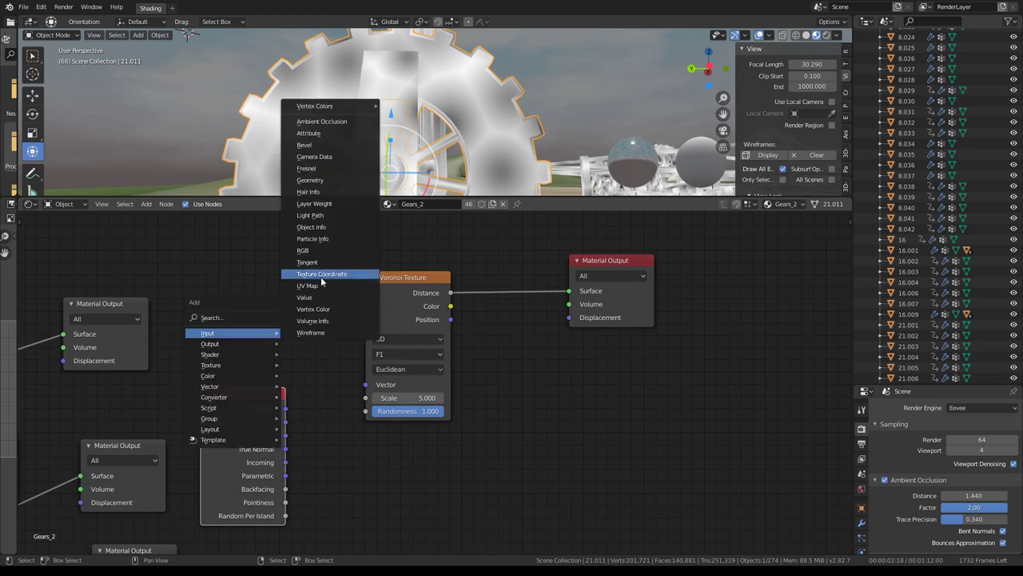
left_click(322, 274)
left_click(402, 435)
middle_click_drag(403, 435, 370, 404)
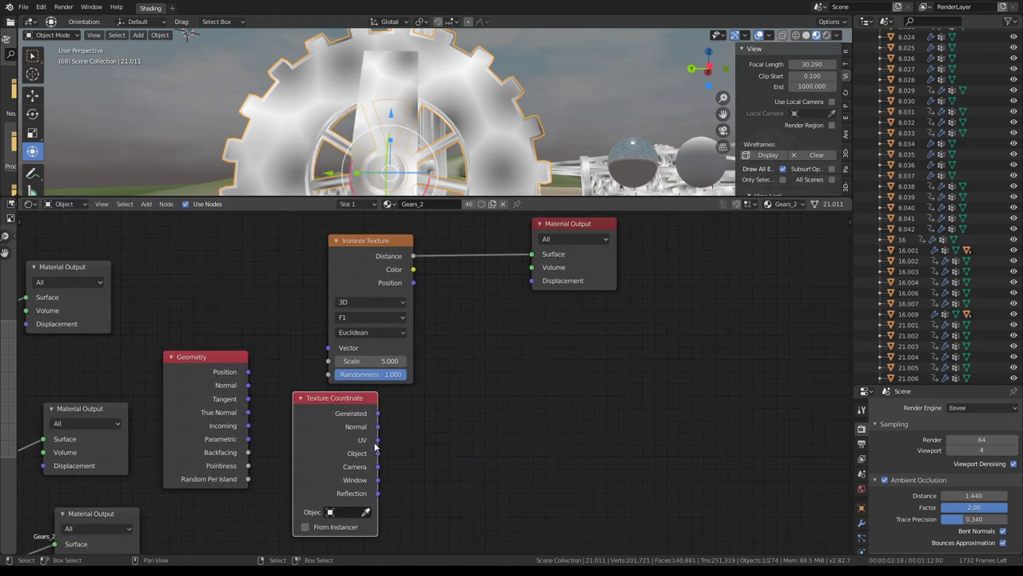
left_click_drag(378, 460, 381, 386)
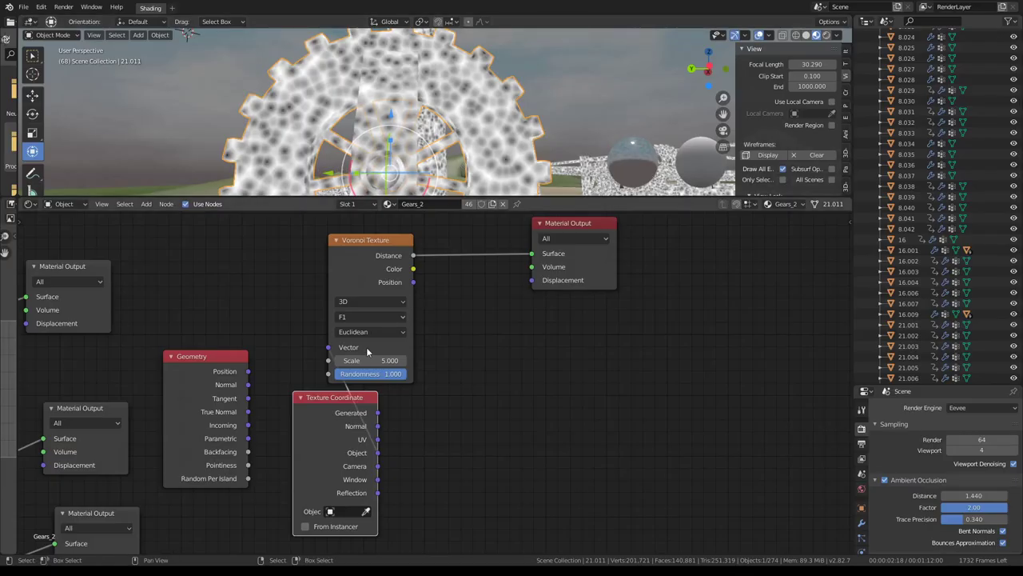
Raise the Voronoi Scale to 13.300 and preview the larger gear cells with playback.
left_click_drag(370, 360, 447, 360)
key("space")
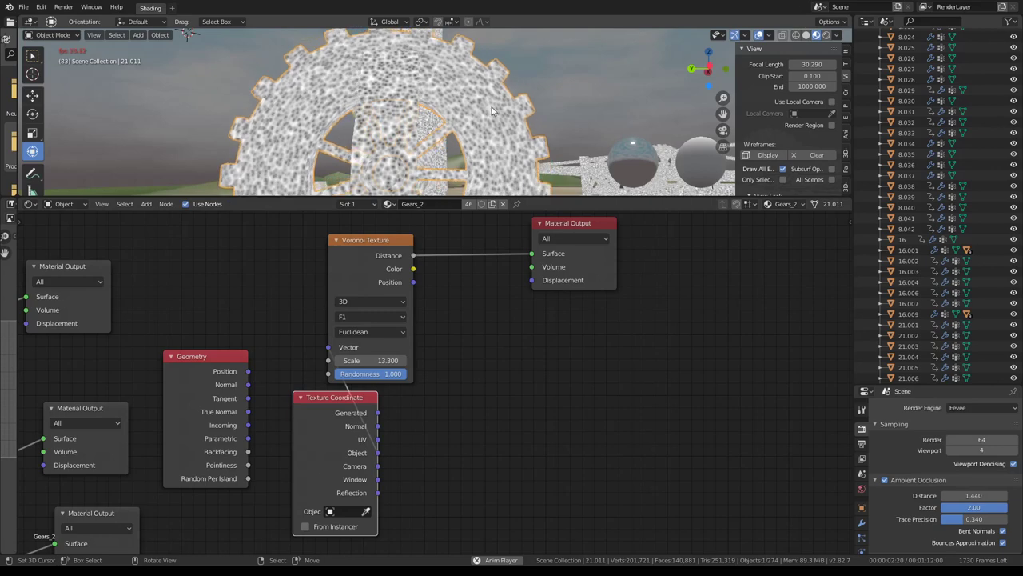
scroll(447, 294, "down", 1)
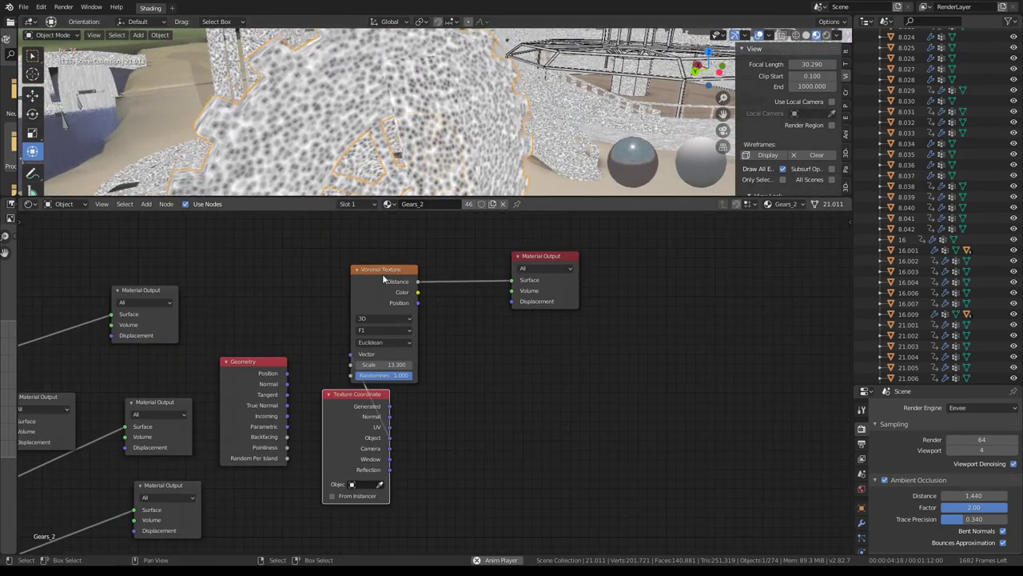
left_click_drag(382, 274, 464, 318)
middle_click_drag(381, 355, 368, 346)
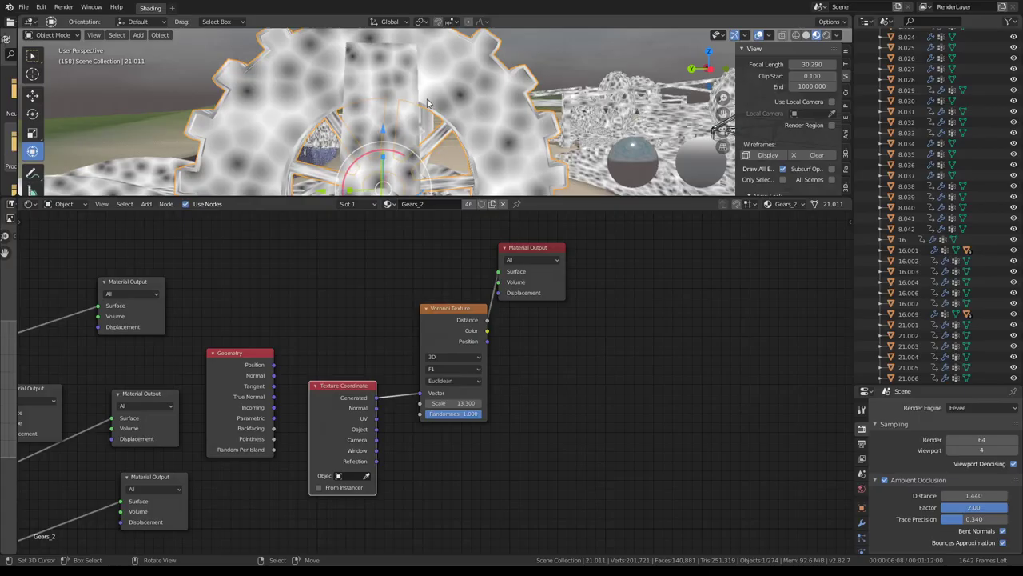
key("space")
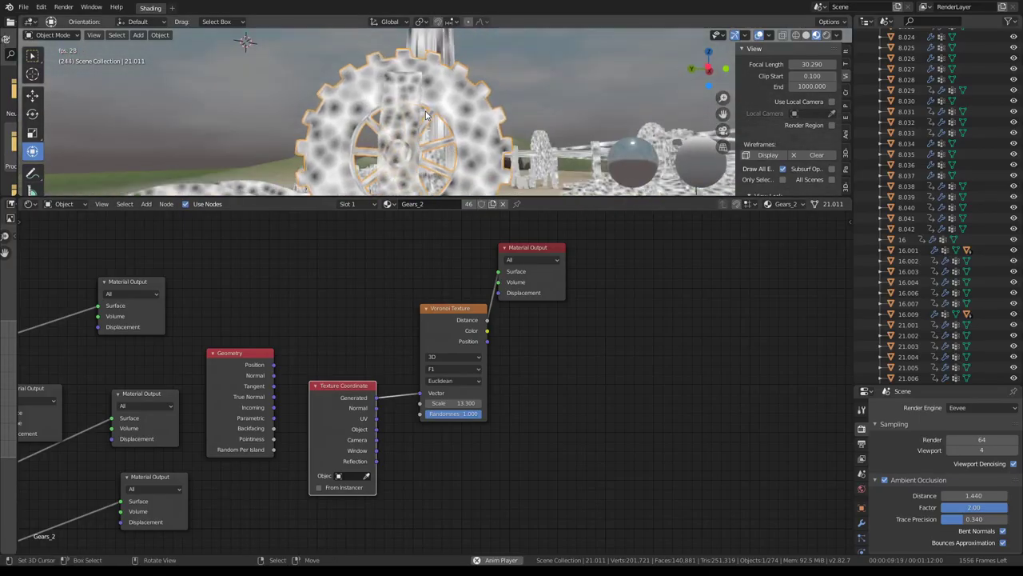
key("space")
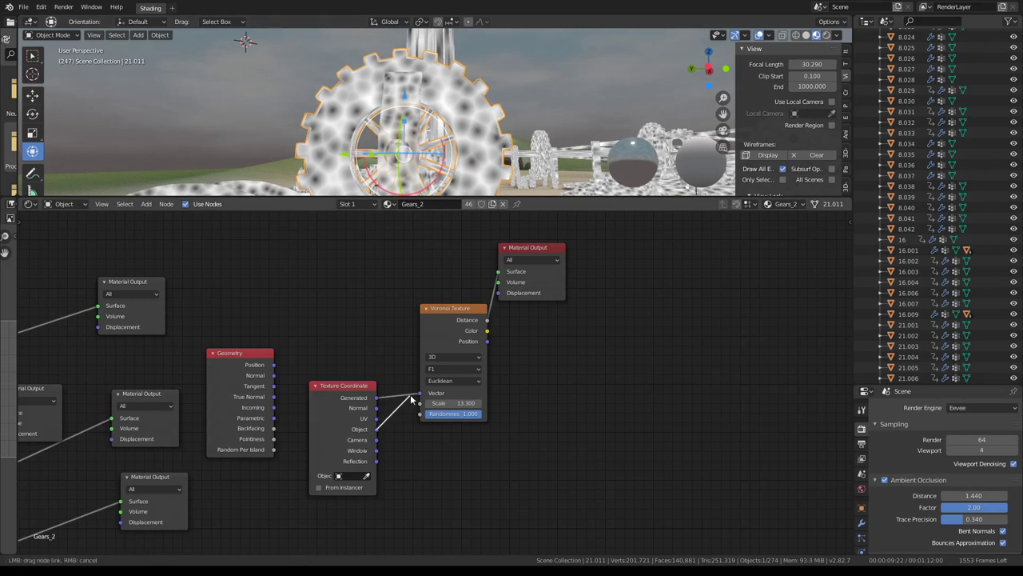
Try Object and Geometry Normal outputs on the Voronoi Vector, previewing each with playback.
left_click_drag(411, 397, 417, 399)
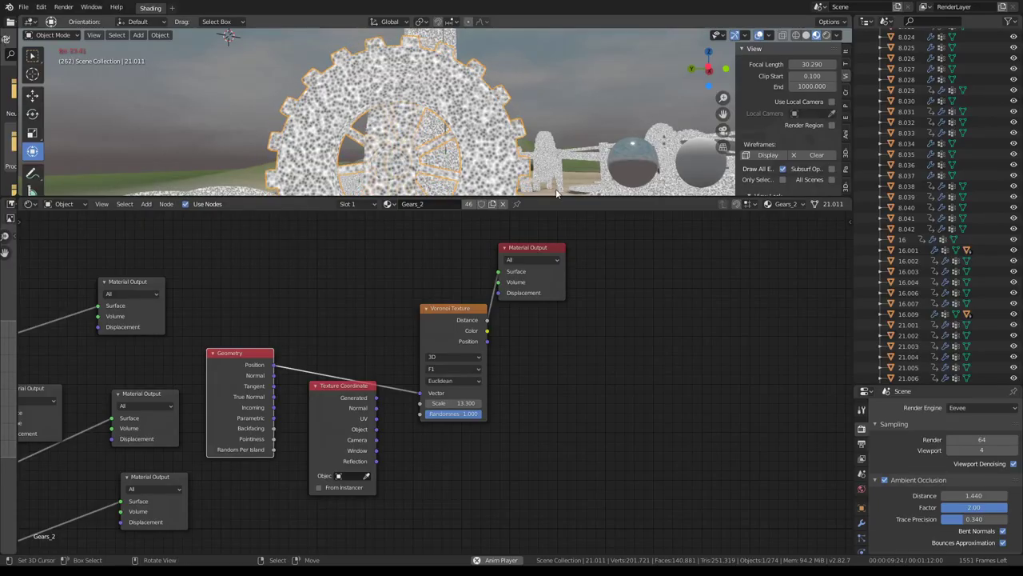
left_click_drag(557, 196, 515, 285)
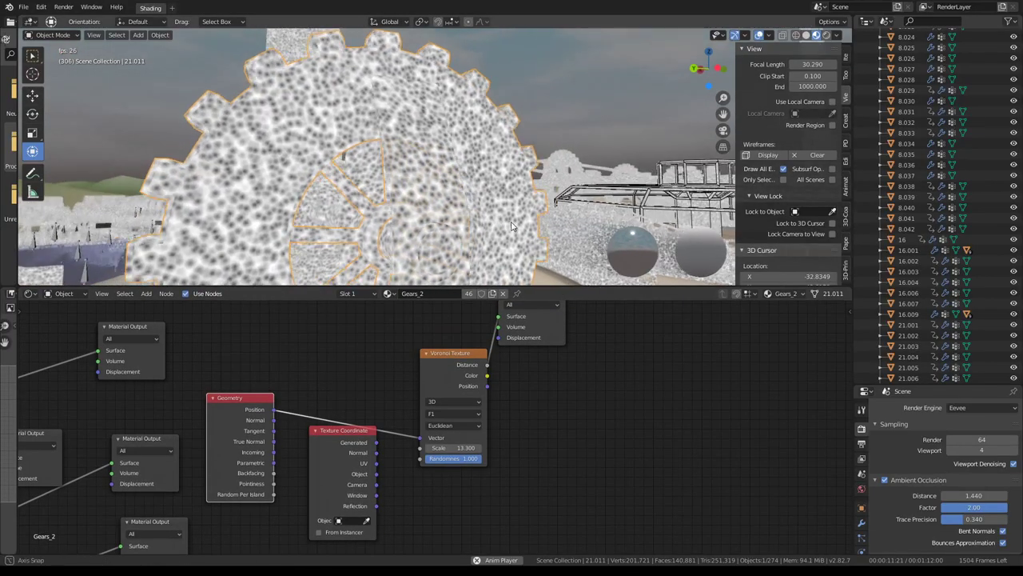
key("space")
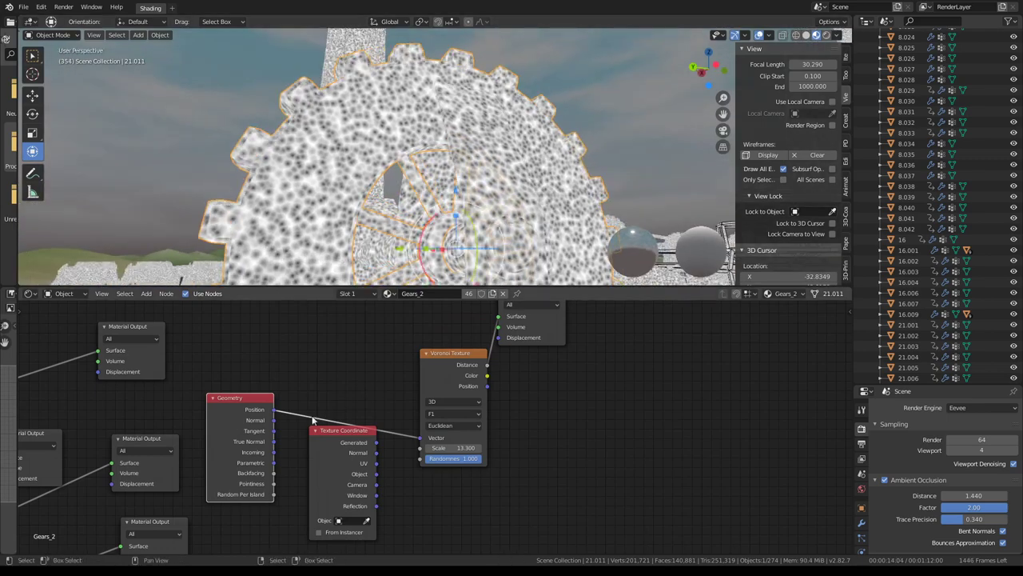
left_click_drag(430, 442, 421, 438)
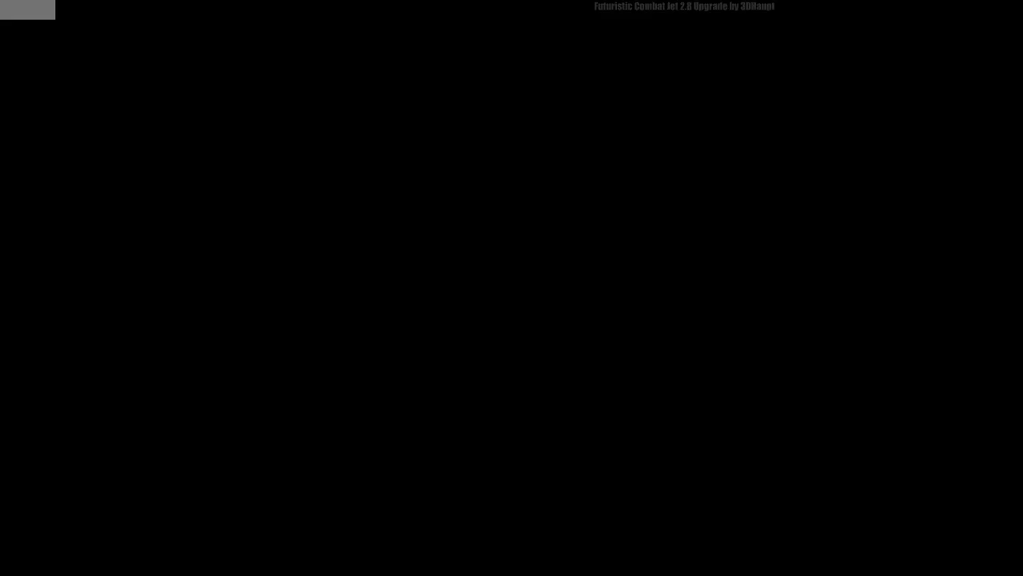
key("space")
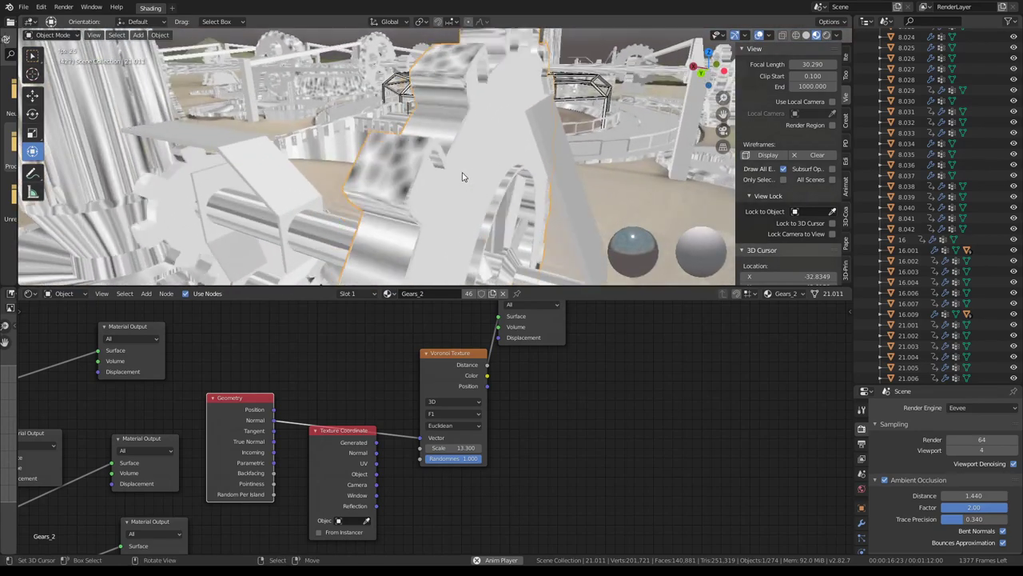
key("space")
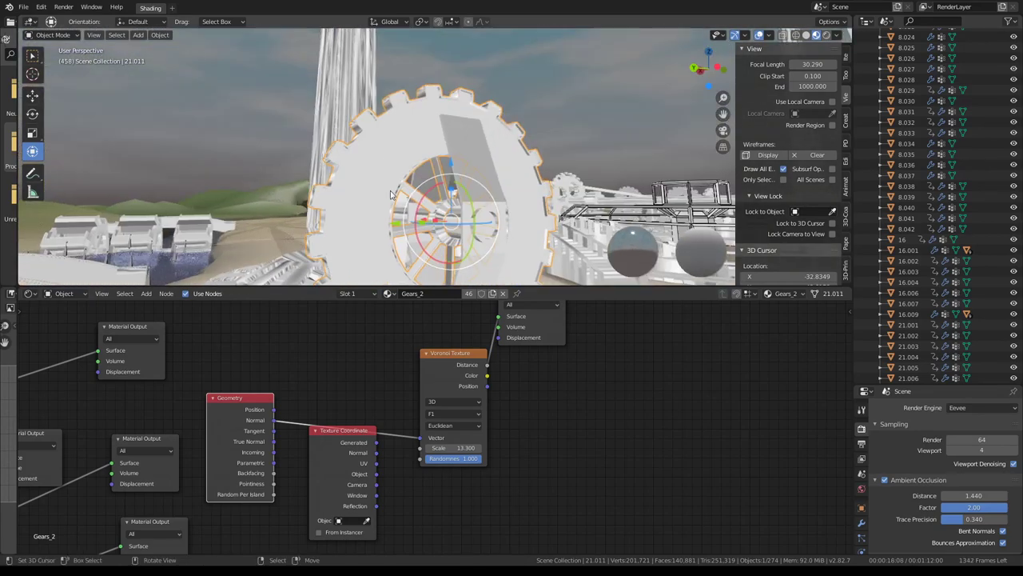
Settle on the Geometry Parametric output and orbit close to inspect the streaky gear cells.
left_click_drag(250, 408, 249, 344)
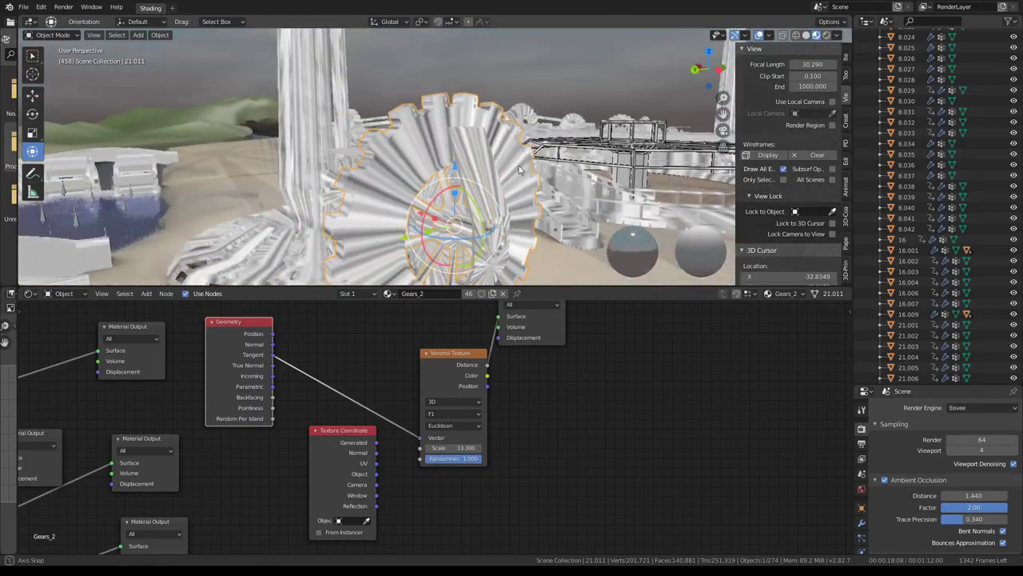
key("space")
mouse_move(483, 172)
middle_mouse_down()
mouse_move(431, 179)
mouse_move(362, 389)
middle_mouse_up()
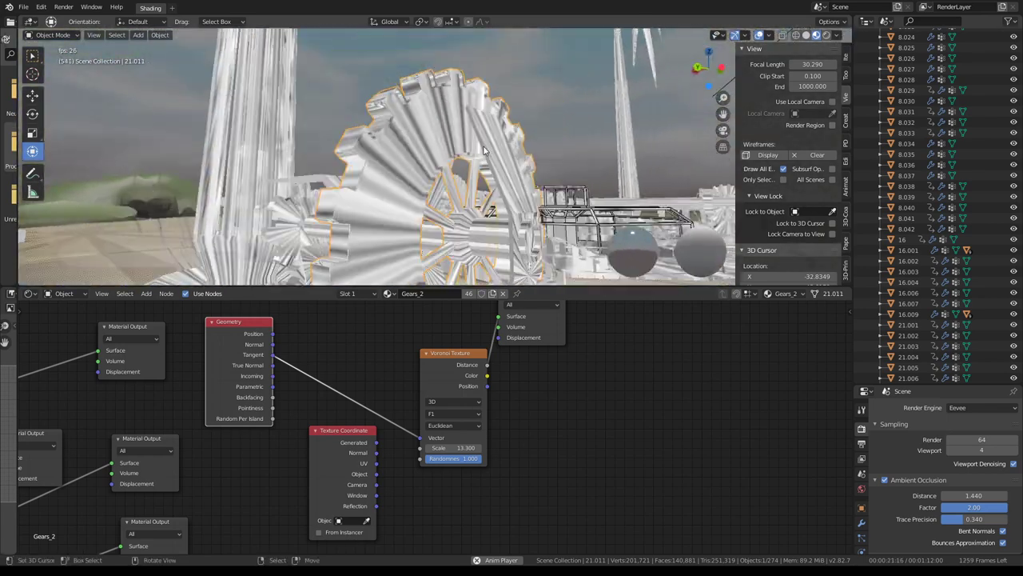
key("space")
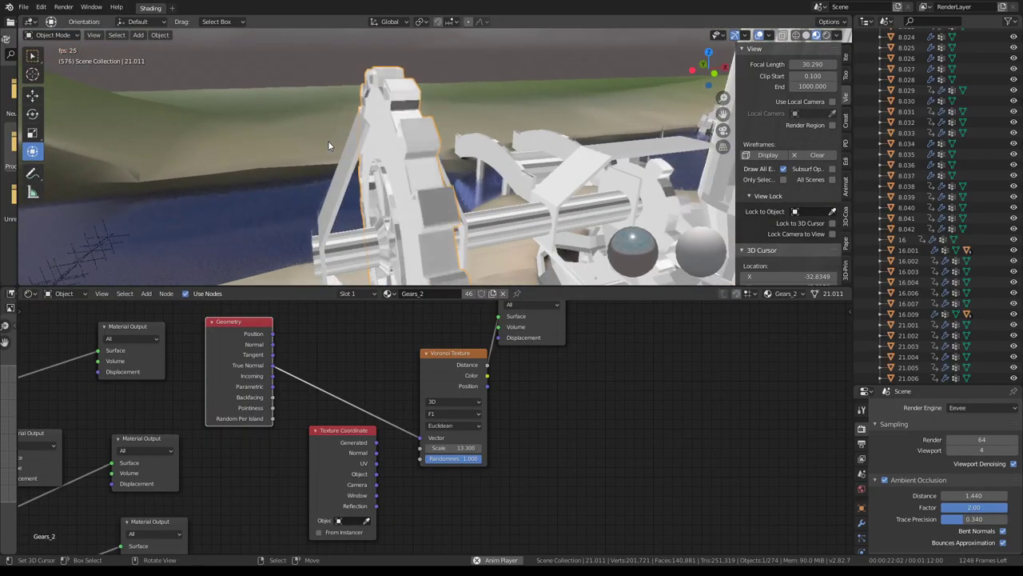
mouse_move(328, 145)
middle_mouse_down()
mouse_move(509, 114)
mouse_move(384, 420)
middle_mouse_up()
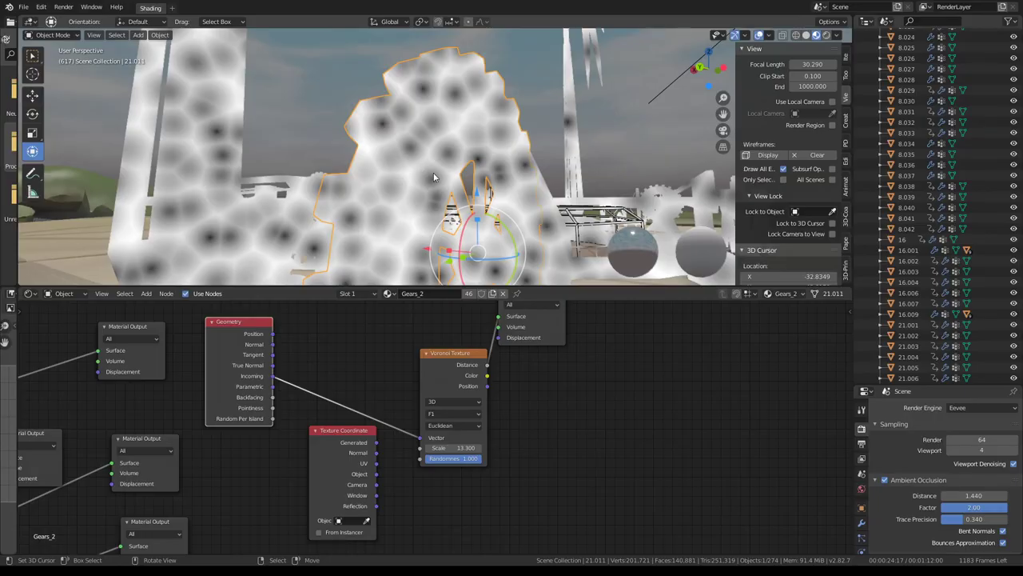
mouse_move(434, 178)
middle_mouse_down()
mouse_move(395, 151)
mouse_move(361, 152)
mouse_move(531, 131)
mouse_move(533, 206)
mouse_move(409, 146)
middle_mouse_up()
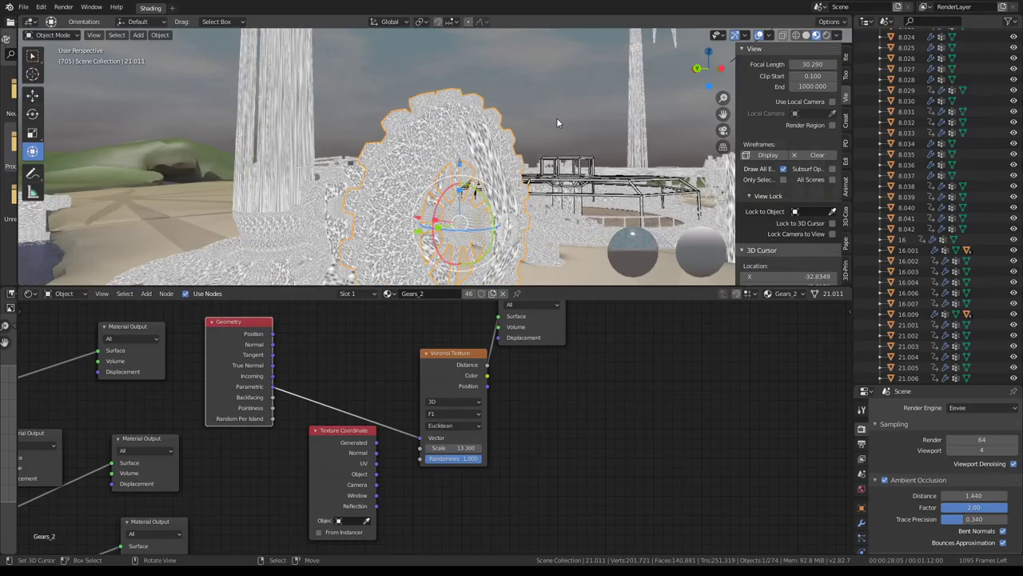
Orbit around the gear to inspect the pale, UV-driven Voronoi surface.
scroll(556, 118, "up", 5)
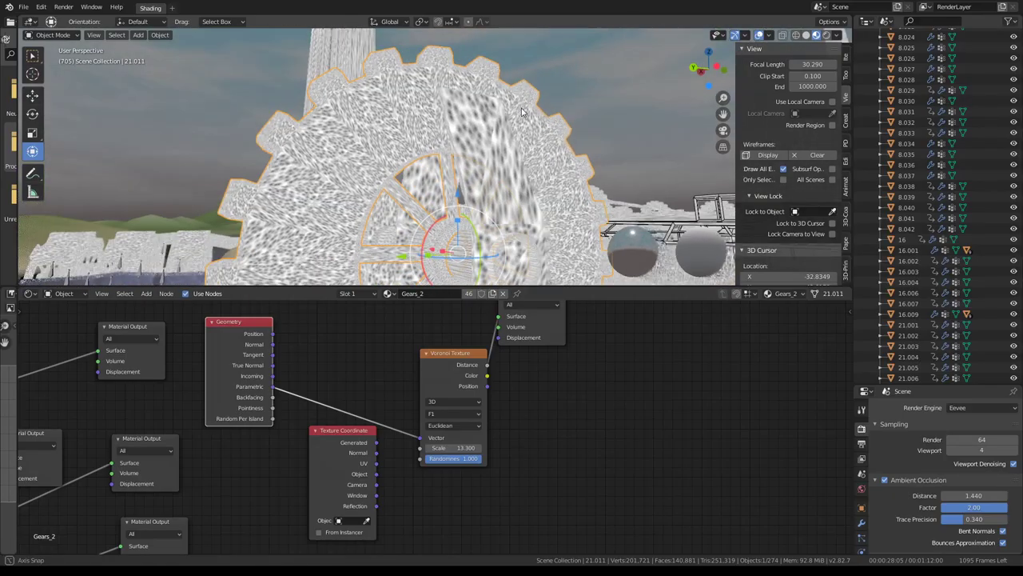
middle_click_drag(518, 111, 518, 111)
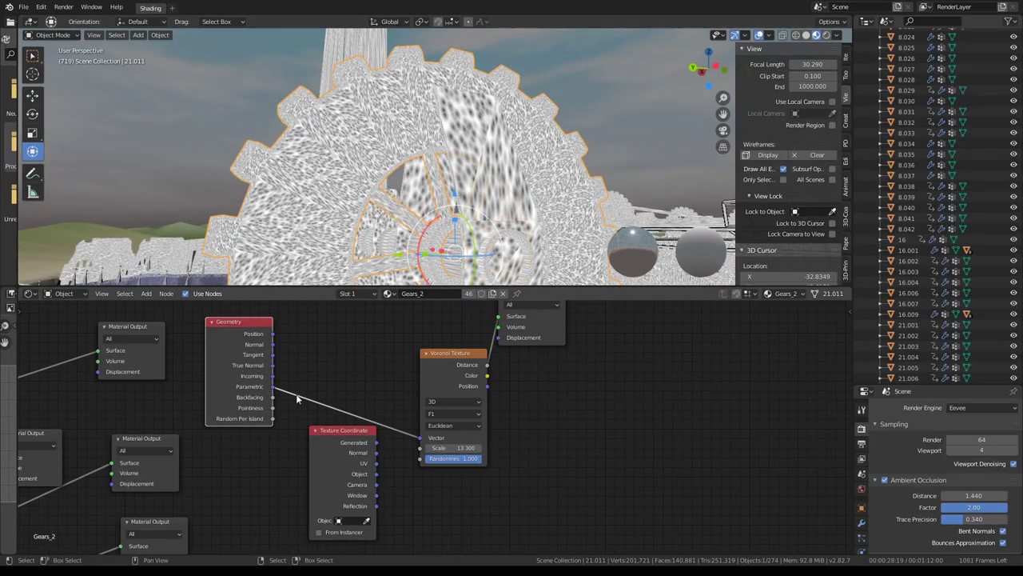
scroll(448, 160, "up", 3)
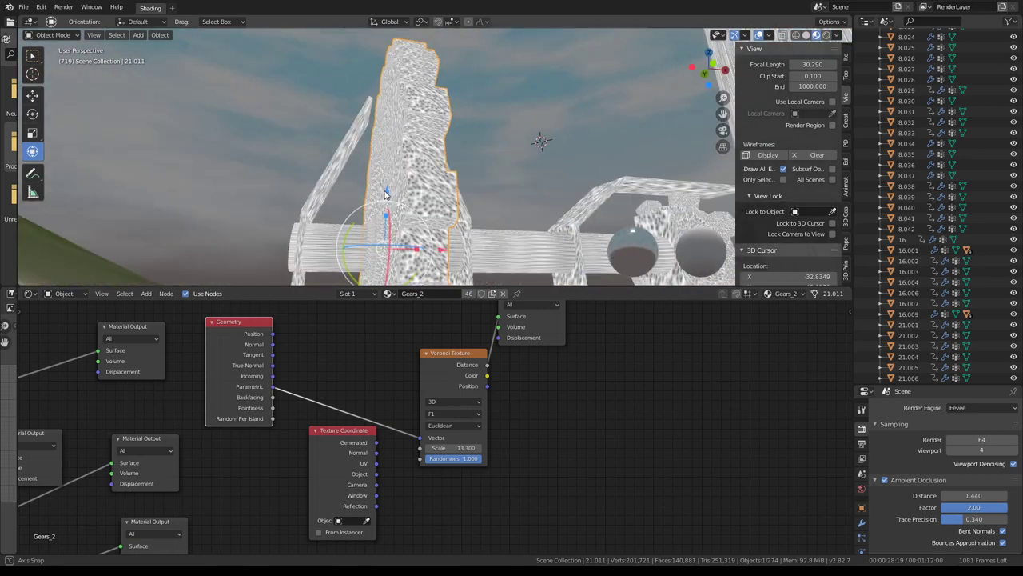
mouse_move(541, 137)
middle_mouse_down()
mouse_move(430, 200)
mouse_move(435, 219)
mouse_move(576, 188)
middle_mouse_up()
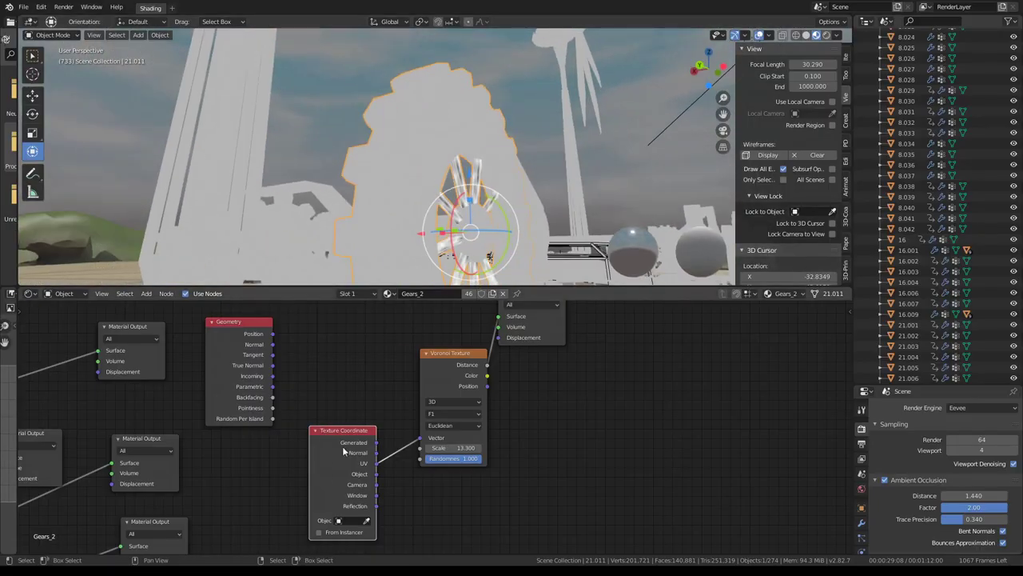
UV-map the gear mesh by Cube Projection (size 0.362) and preview the evenly spaced cells.
key("KP_Decimal")
key("Tab")
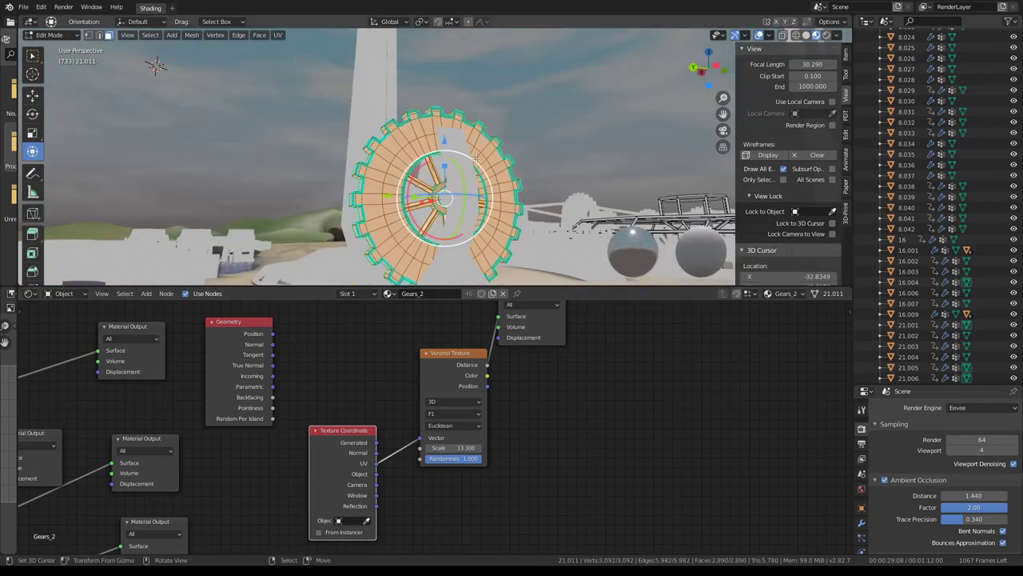
key("u")
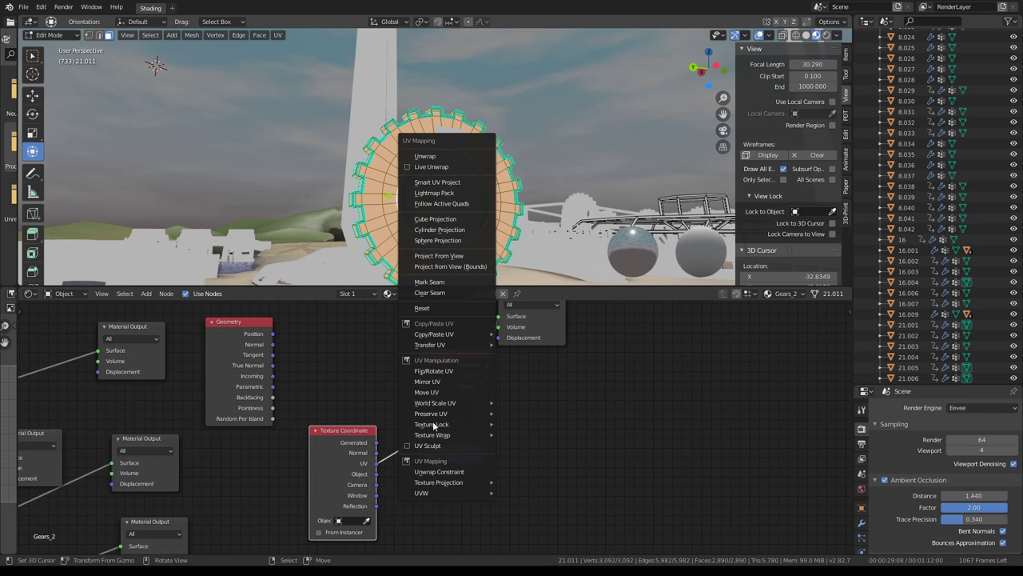
left_click(437, 220)
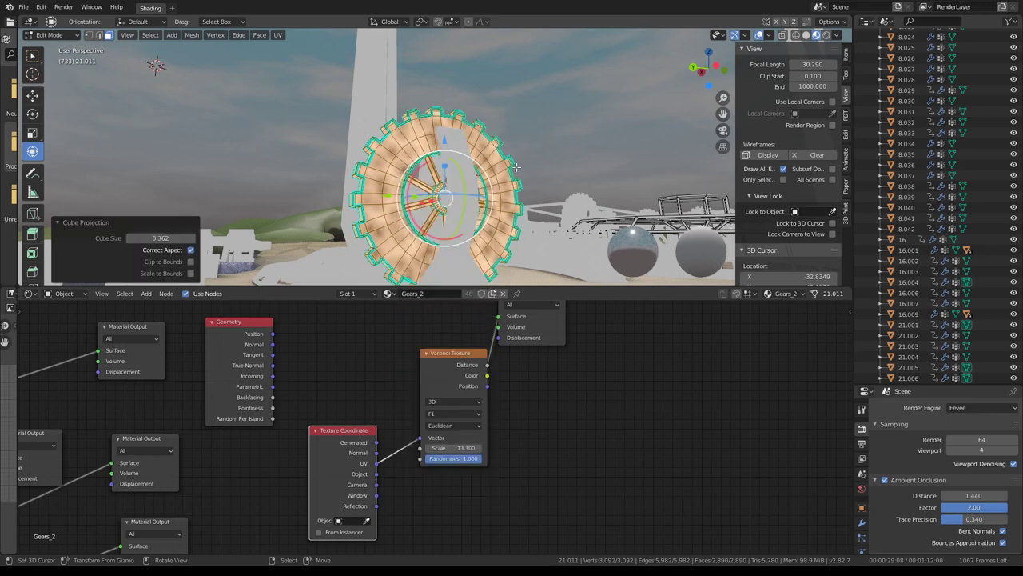
scroll(490, 160, "up", 4)
key("Tab")
mouse_move(490, 159)
middle_mouse_down()
mouse_move(484, 122)
mouse_move(487, 371)
middle_mouse_up()
key("space")
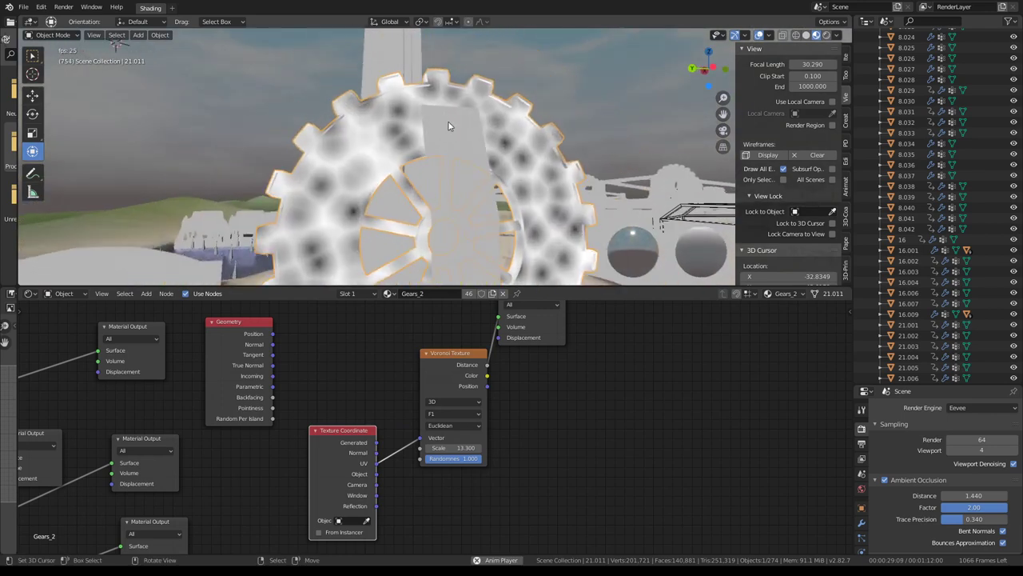
key("space")
left_click_drag(364, 442, 325, 382)
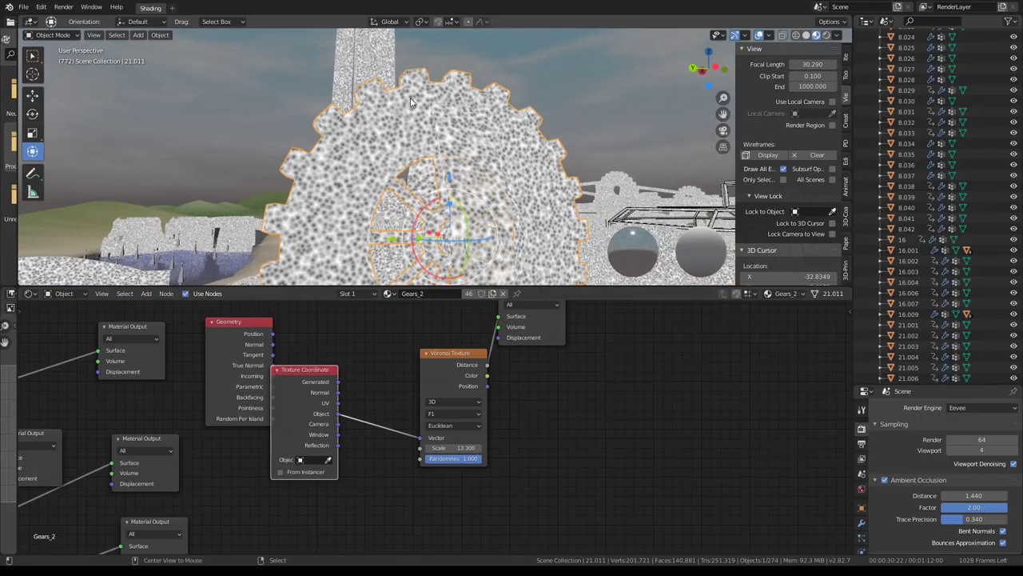
Drive the Voronoi Vector from Texture Coordinate Object and preview the fine speckle with playback.
key("space")
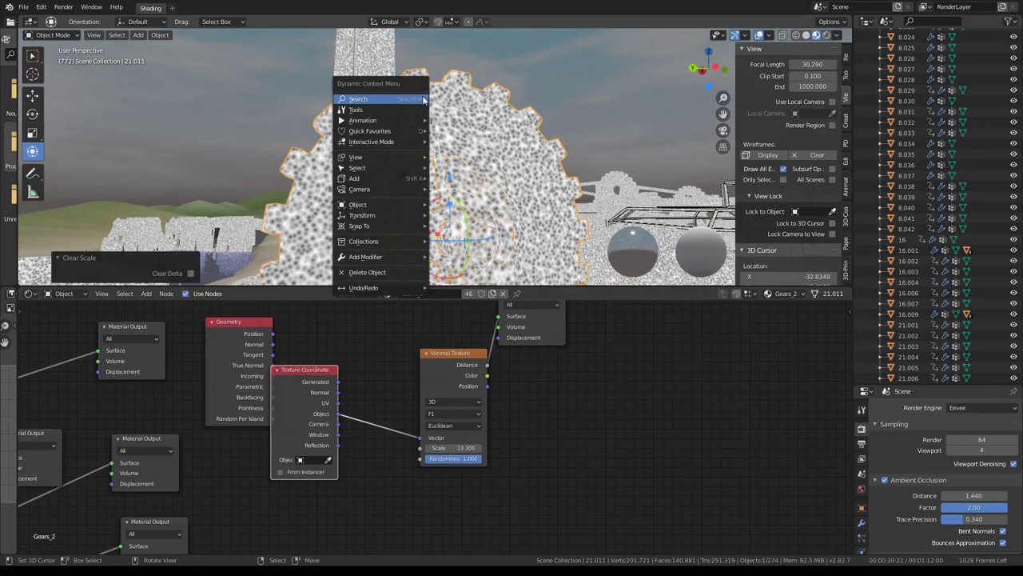
key("Escape")
key("space")
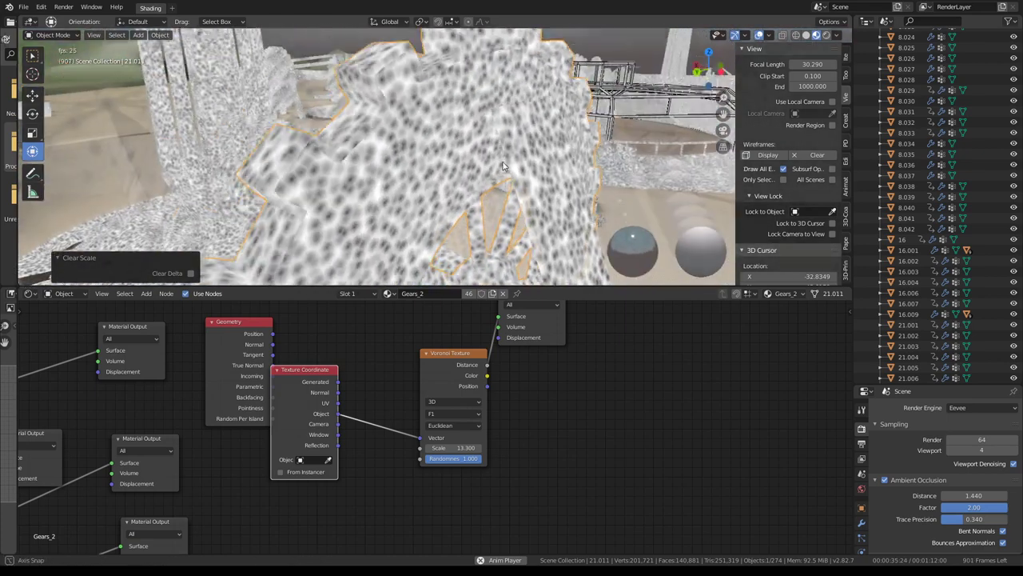
key("space")
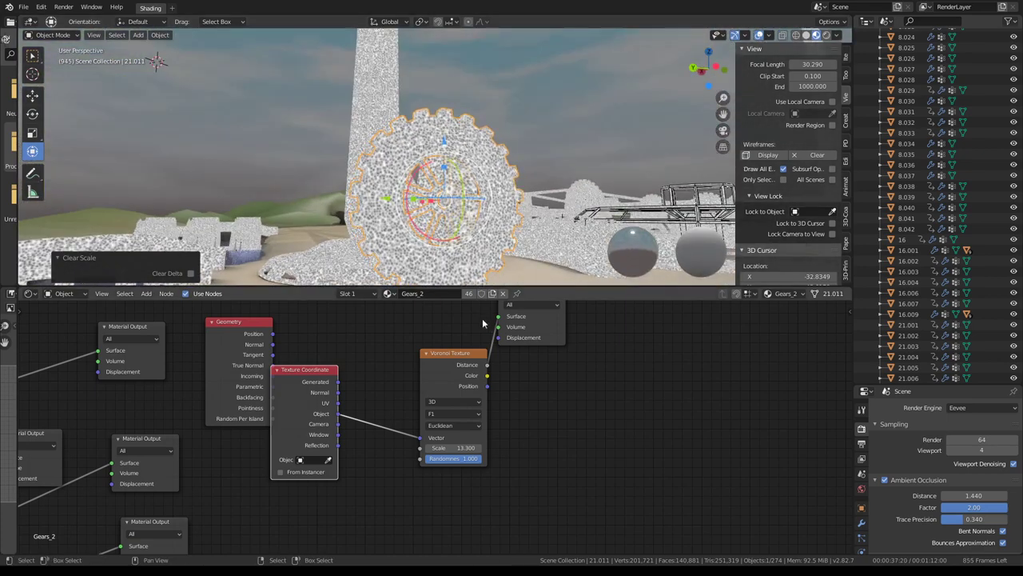
Spread the nodes: Texture Coordinate lower, Material Output further right, Voronoi Texture higher.
scroll(359, 385, "down", 3)
left_click_drag(362, 396, 361, 471)
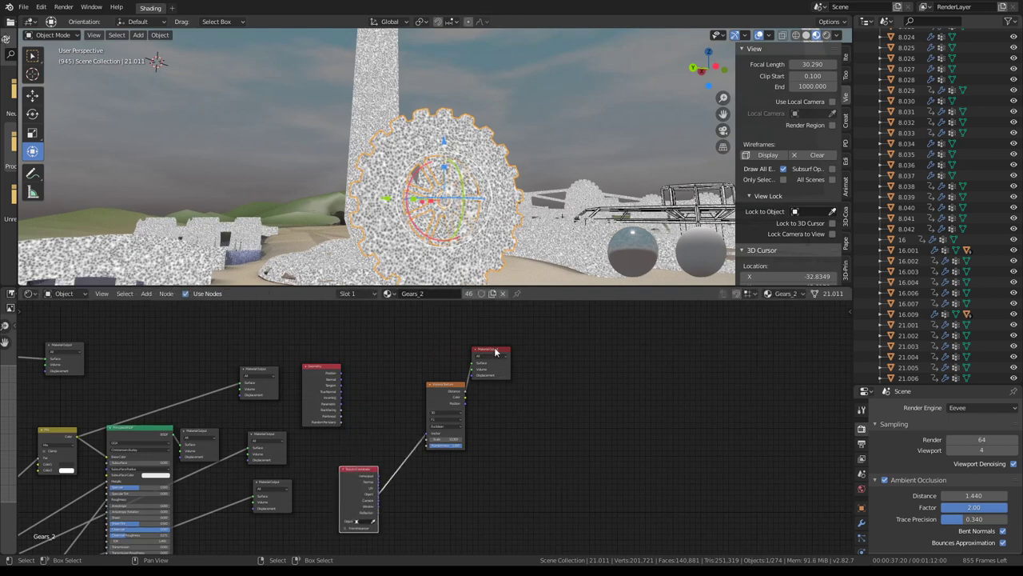
left_click_drag(495, 352, 681, 390)
left_click_drag(449, 389, 443, 446)
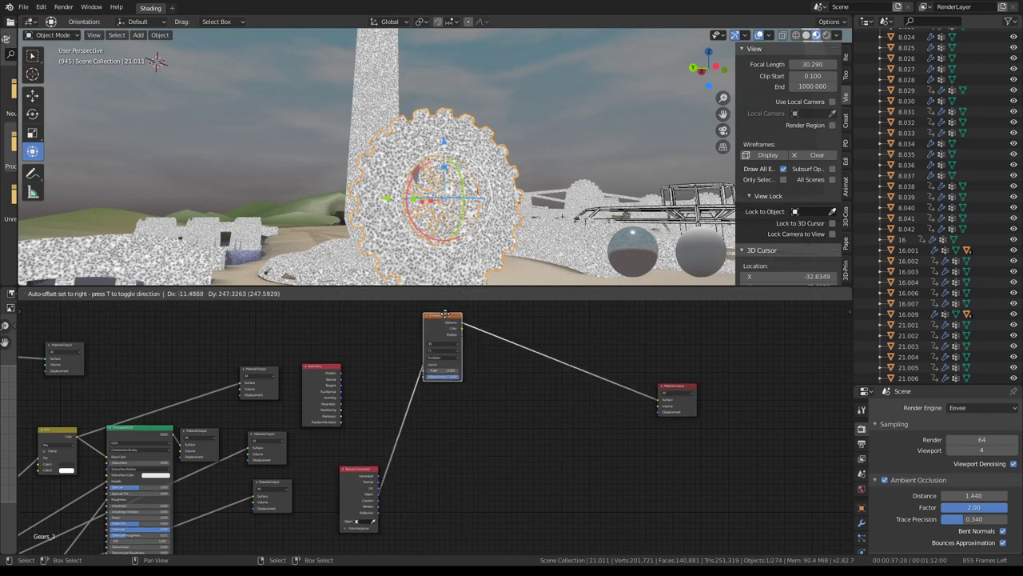
Bring the Texture Coordinate and Voronoi nodes into view and reposition the Voronoi node higher.
mouse_move(324, 384)
left_mouse_down()
mouse_move(344, 351)
mouse_move(344, 396)
left_mouse_up()
scroll(401, 368, "up", 3)
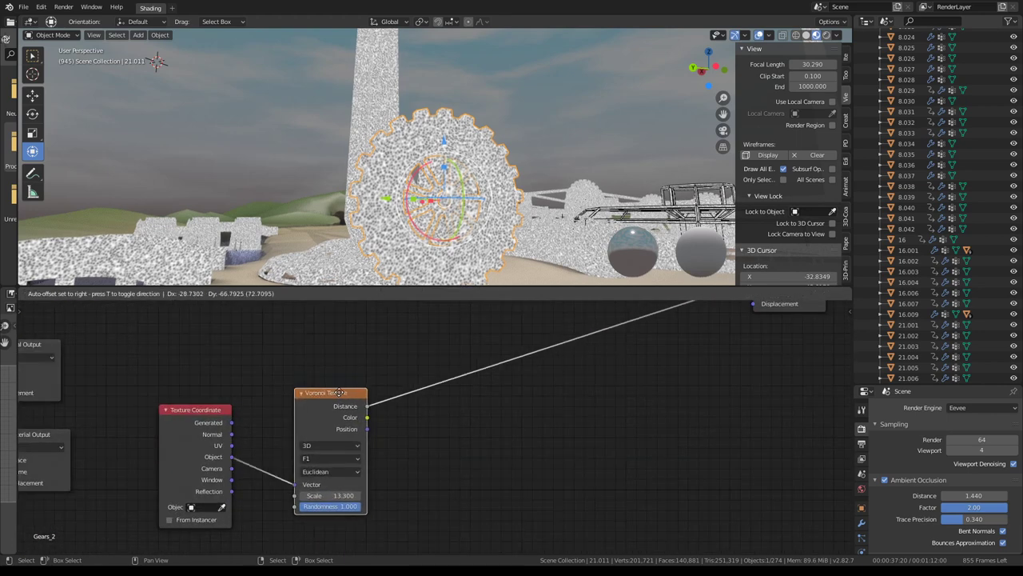
scroll(416, 426, "down", 3)
middle_click_drag(368, 404, 403, 477)
left_click_drag(404, 477, 400, 360)
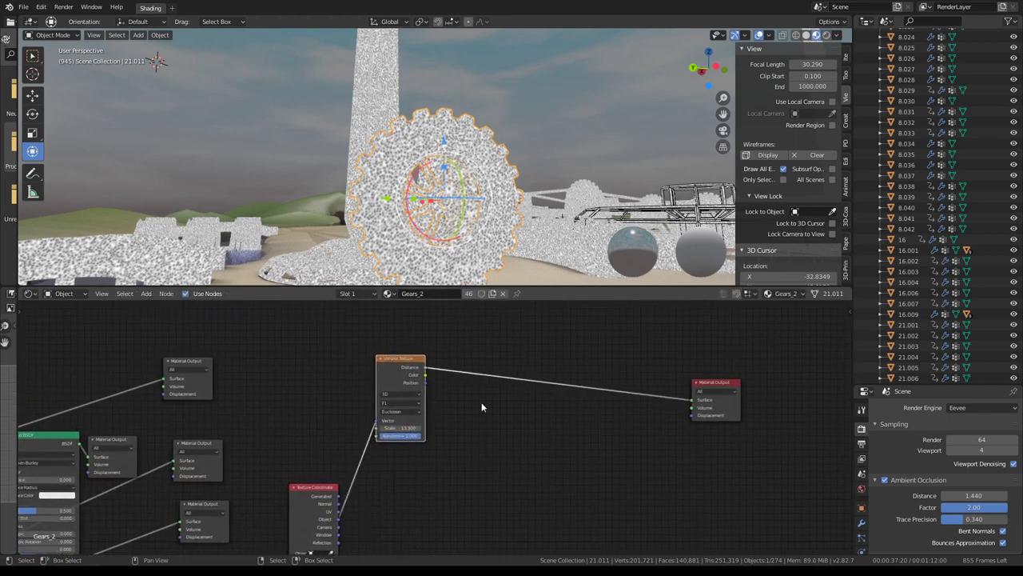
middle_click_drag(466, 414, 393, 363)
Insert a MixRGB node on the link from Voronoi Distance to the Material Output Surface.
key("shift+a")
mouse_move(347, 398)
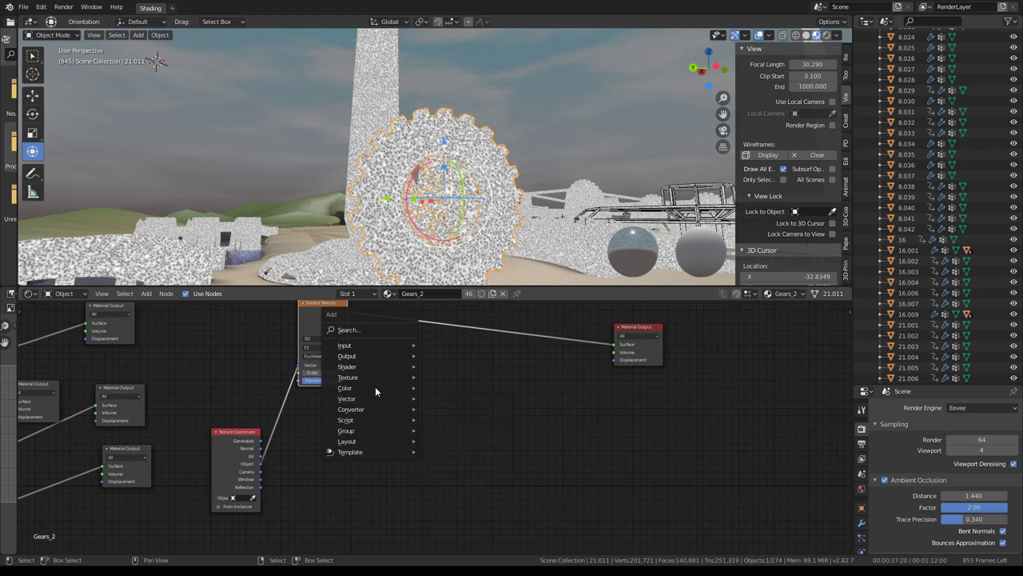
left_click(446, 445)
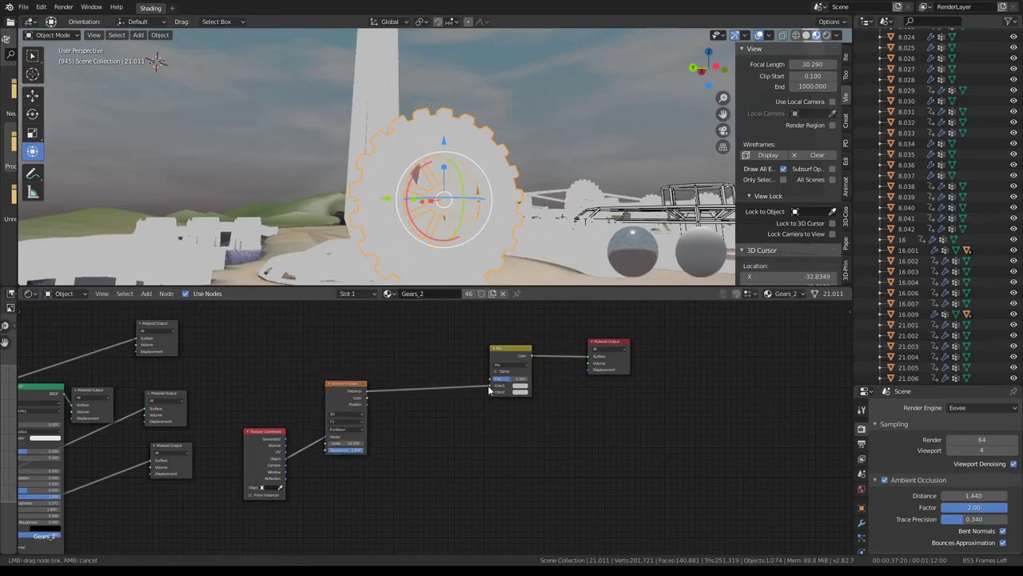
middle_click_drag(368, 342, 348, 359)
Add an Ambient Occlusion node into the Mix Fac and preview the pale speckled gear.
key("shift+a")
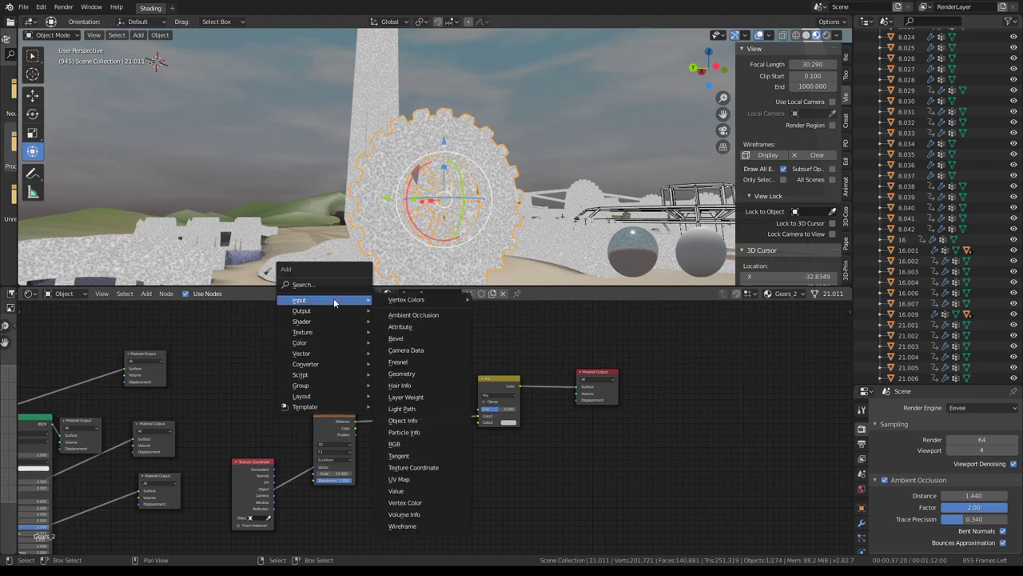
left_click(413, 315)
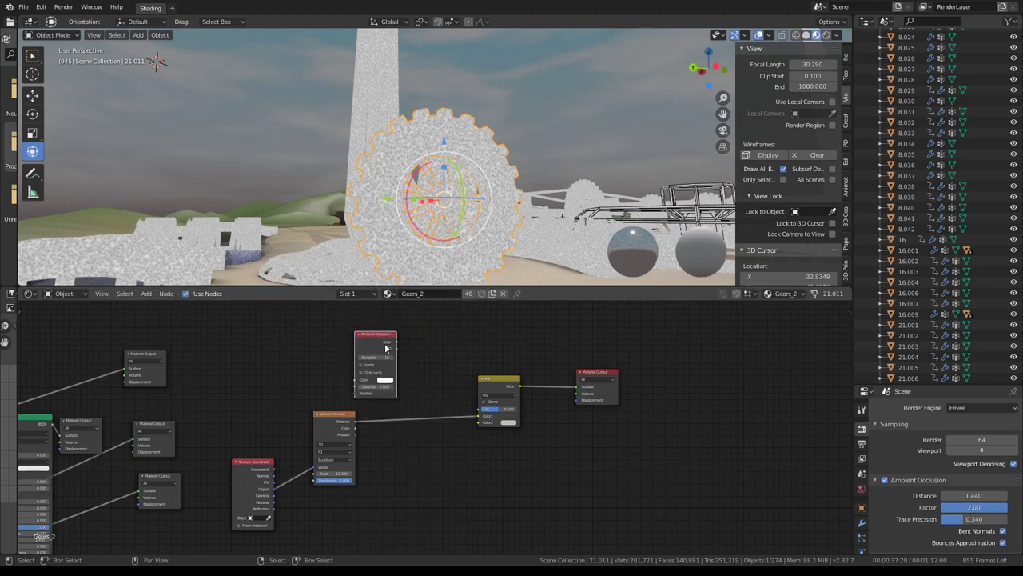
left_click(384, 336)
scroll(438, 344, "up", 1)
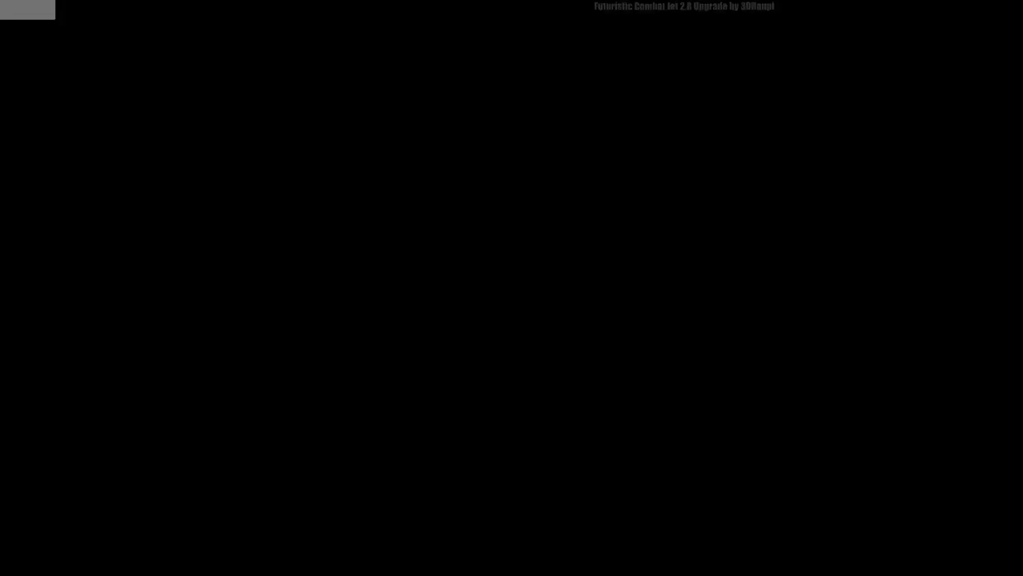
scroll(446, 112, "up", 2)
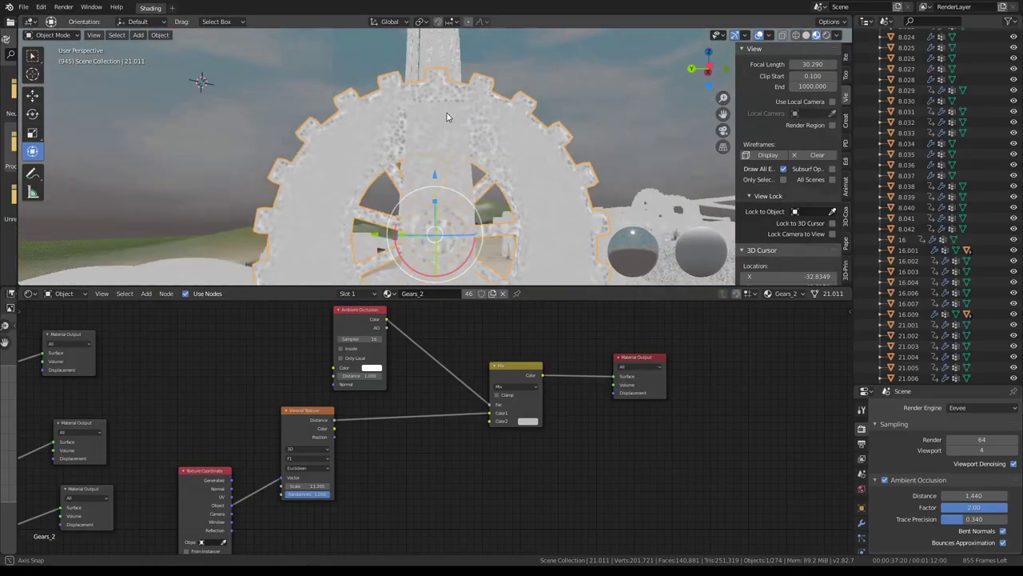
mouse_move(447, 113)
middle_mouse_down()
mouse_move(391, 134)
mouse_move(434, 64)
mouse_move(515, 138)
mouse_move(424, 124)
middle_mouse_up()
key("space")
scroll(422, 118, "down", 4)
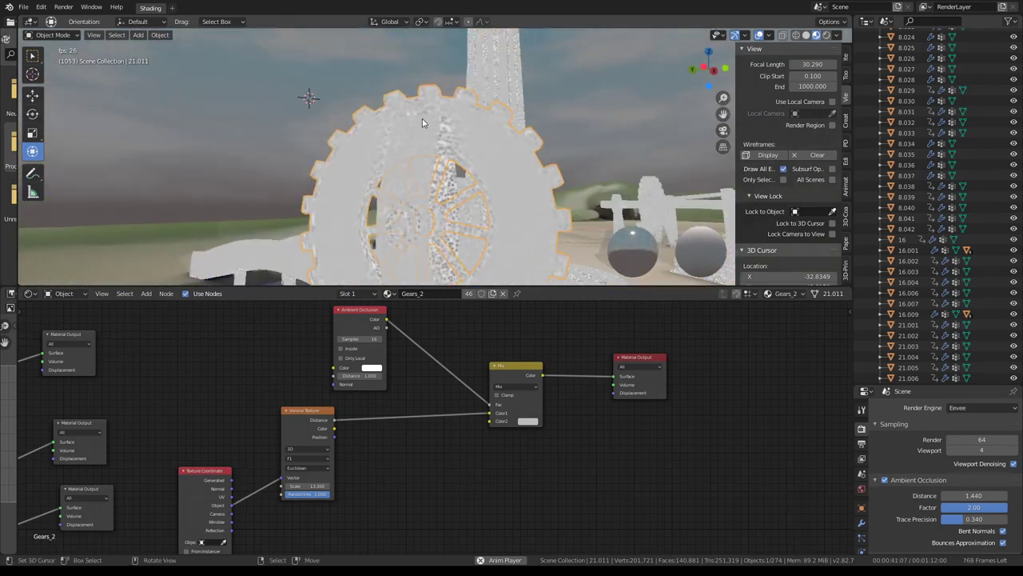
Replace the Ambient Occlusion node with an Attribute node reading the Col vertex colors.
key("space")
middle_click_drag(368, 312, 421, 348)
key("x")
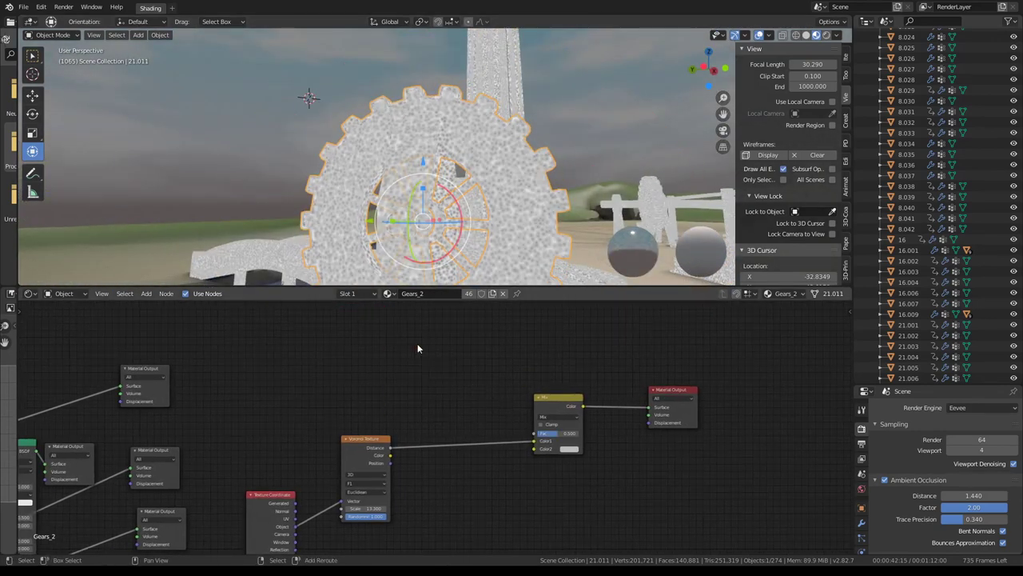
key("shift+a")
mouse_move(470, 118)
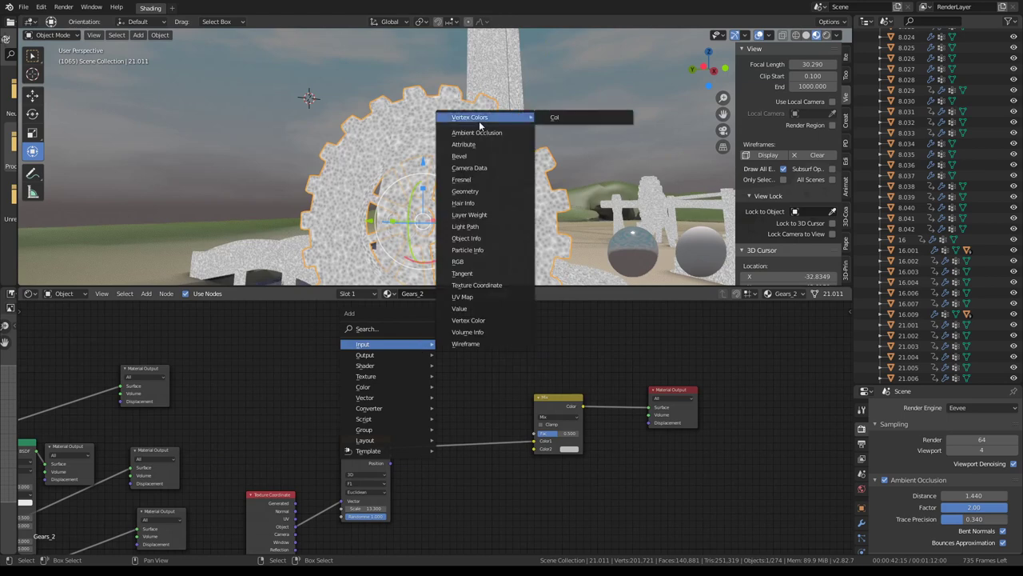
left_click(552, 125)
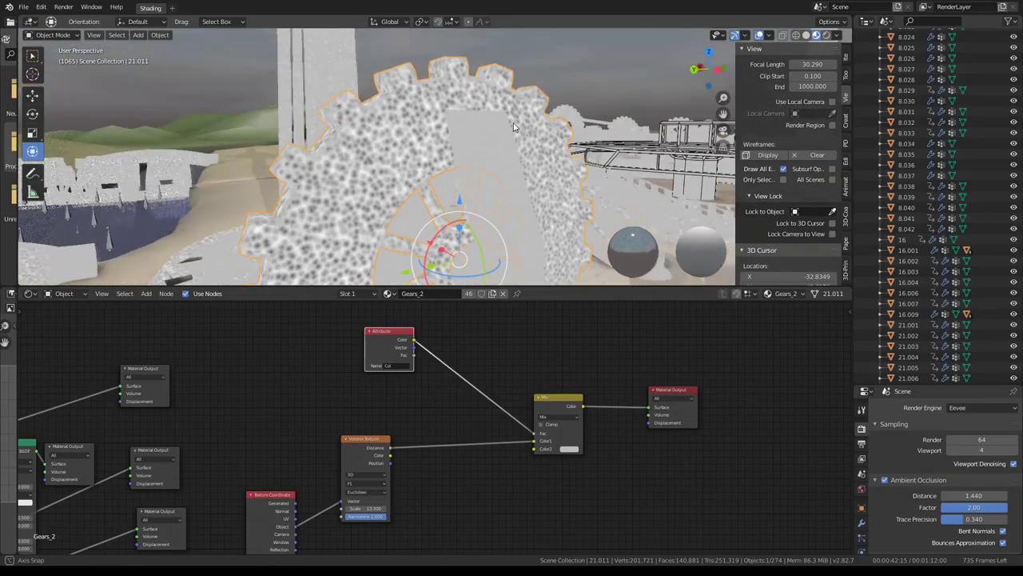
Orbit to face the gear and bring up the Mix node's Color2 colour picker.
middle_click_drag(514, 127, 610, 413)
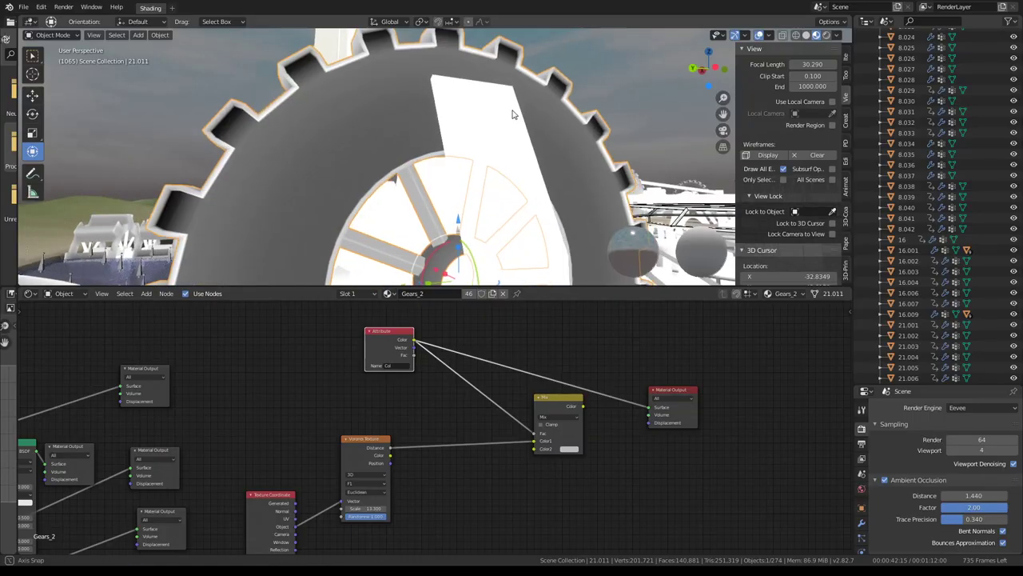
mouse_move(407, 124)
middle_mouse_down()
mouse_move(647, 119)
mouse_move(502, 105)
mouse_move(484, 384)
middle_mouse_up()
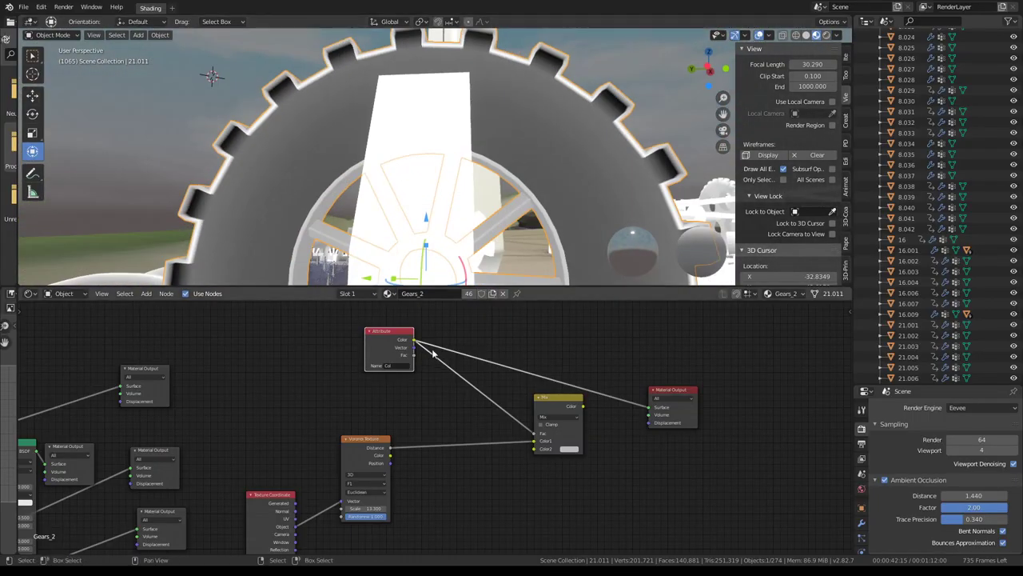
left_click(569, 449)
Connect the Mix node's Color output to the Material Output Surface.
left_click_drag(583, 407, 648, 407)
mouse_move(532, 100)
middle_mouse_down()
mouse_move(558, 93)
mouse_move(503, 93)
mouse_move(581, 98)
mouse_move(574, 79)
mouse_move(517, 77)
middle_mouse_up()
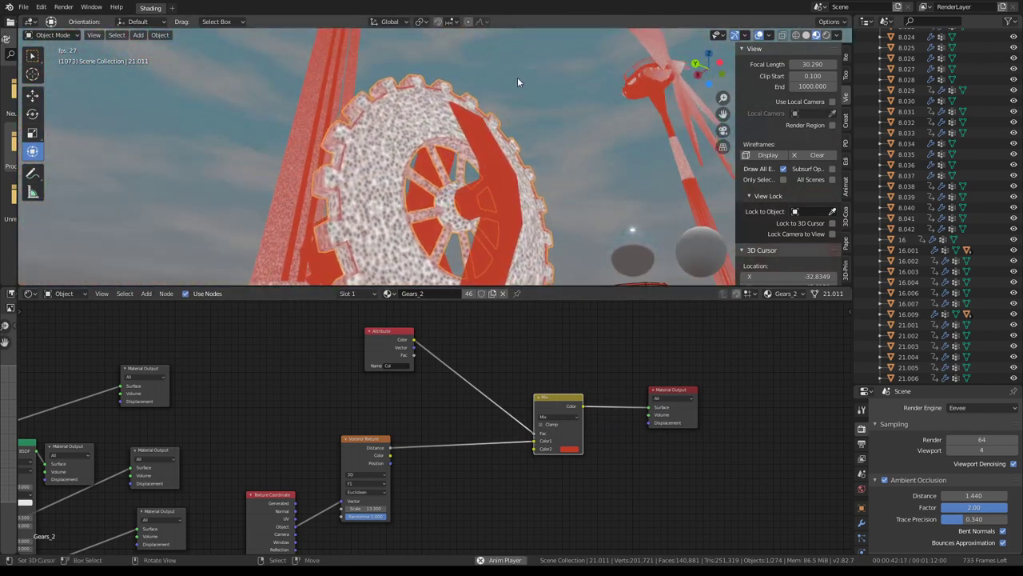
key("shift+a")
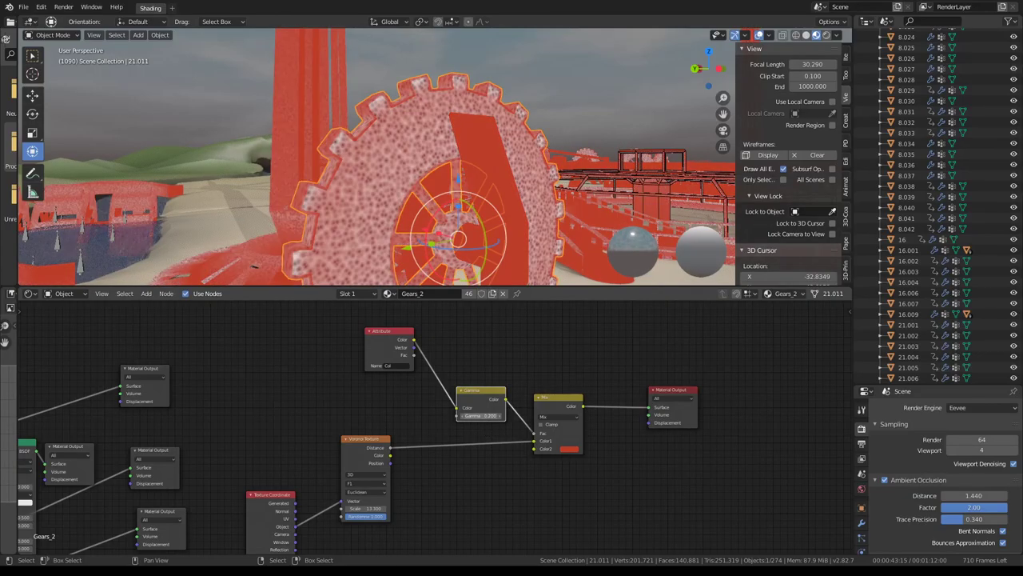
Raise the Voronoi Texture scale to 59.9 for a finer speckle.
mouse_move(472, 264)
middle_mouse_down()
mouse_move(401, 167)
mouse_move(448, 325)
mouse_move(438, 262)
middle_mouse_up()
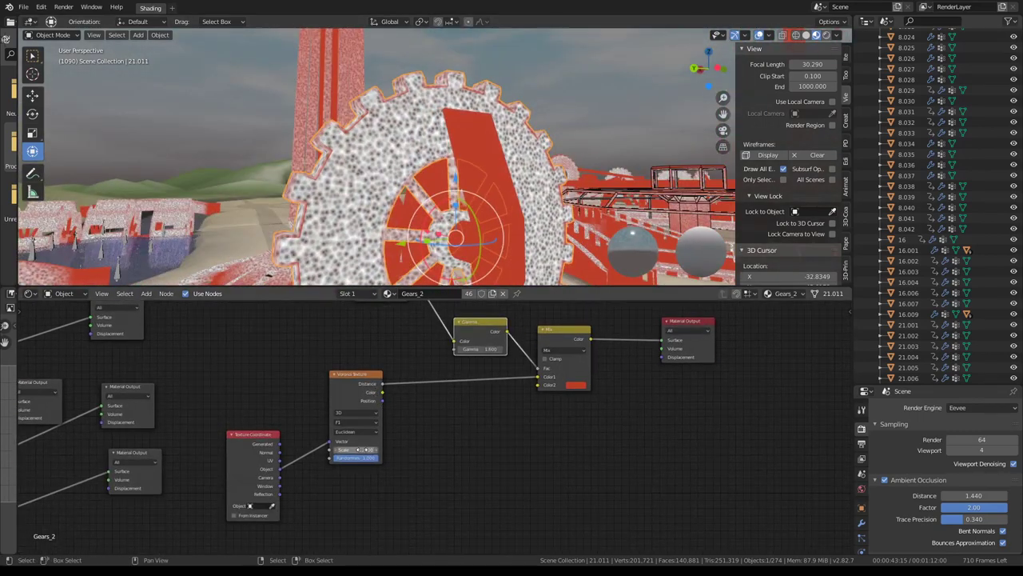
left_click_drag(356, 449, 376, 449)
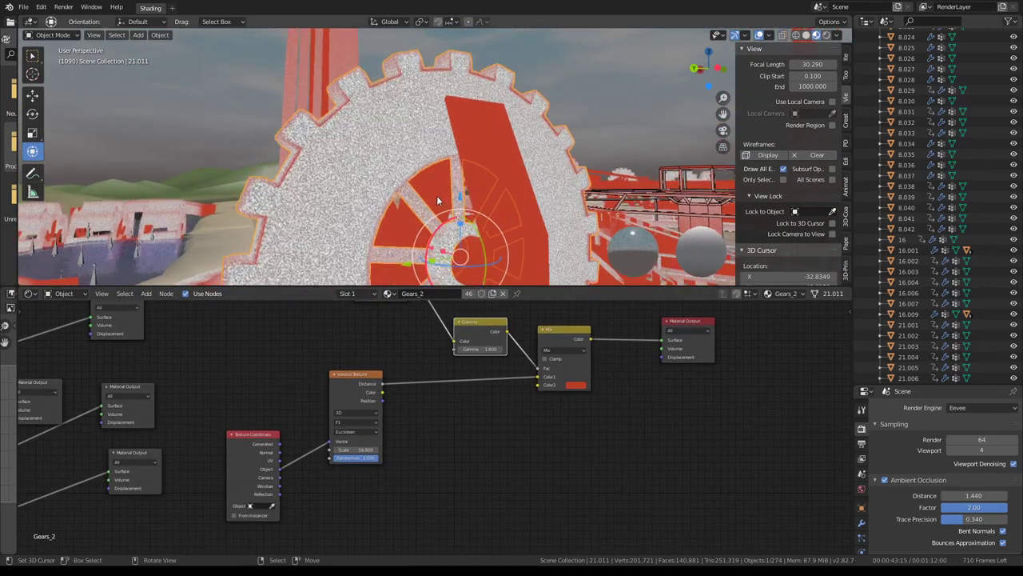
mouse_move(437, 195)
middle_mouse_down()
mouse_move(412, 80)
mouse_move(483, 69)
mouse_move(571, 100)
middle_mouse_up()
scroll(482, 69, "down", 4)
scroll(483, 70, "down", 4)
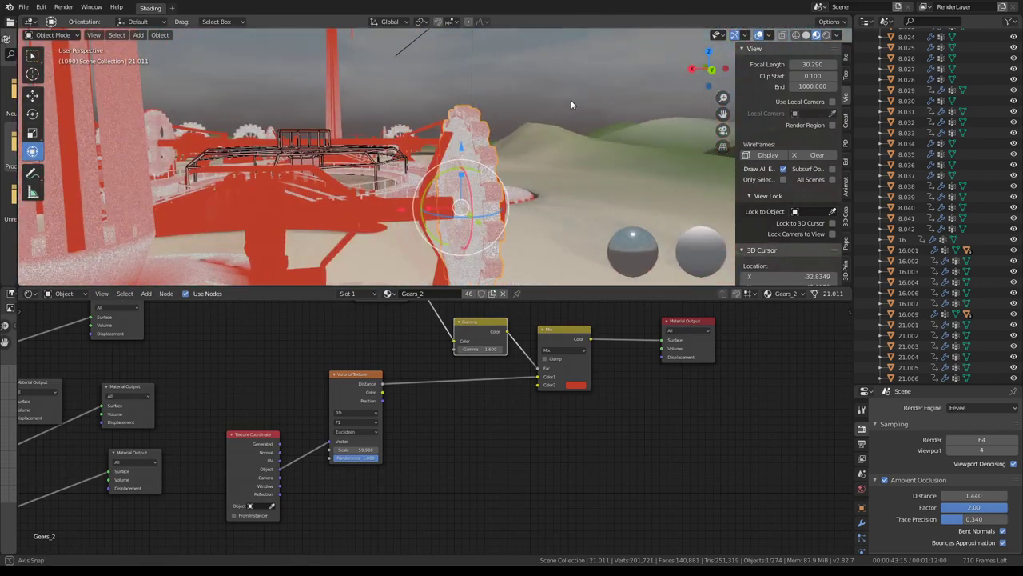
scroll(406, 100, "up", 5)
middle_click_drag(407, 100, 412, 275)
Set Gamma to 1.200 and move the Attribute and Gamma nodes up and left.
middle_click_drag(409, 373, 412, 459)
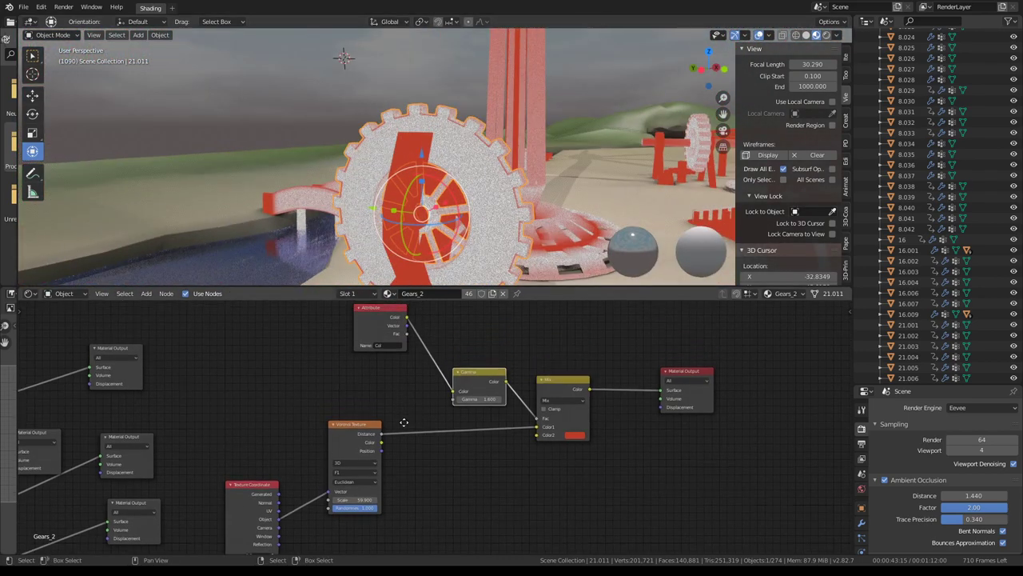
left_click_drag(484, 435, 493, 423)
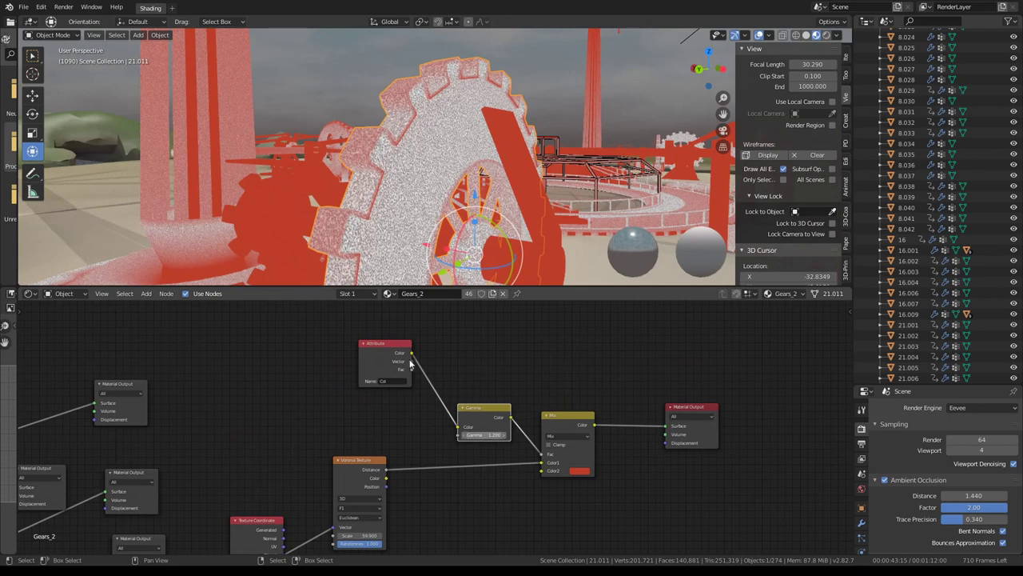
left_click_drag(379, 344, 168, 346)
left_click_drag(505, 419, 356, 343)
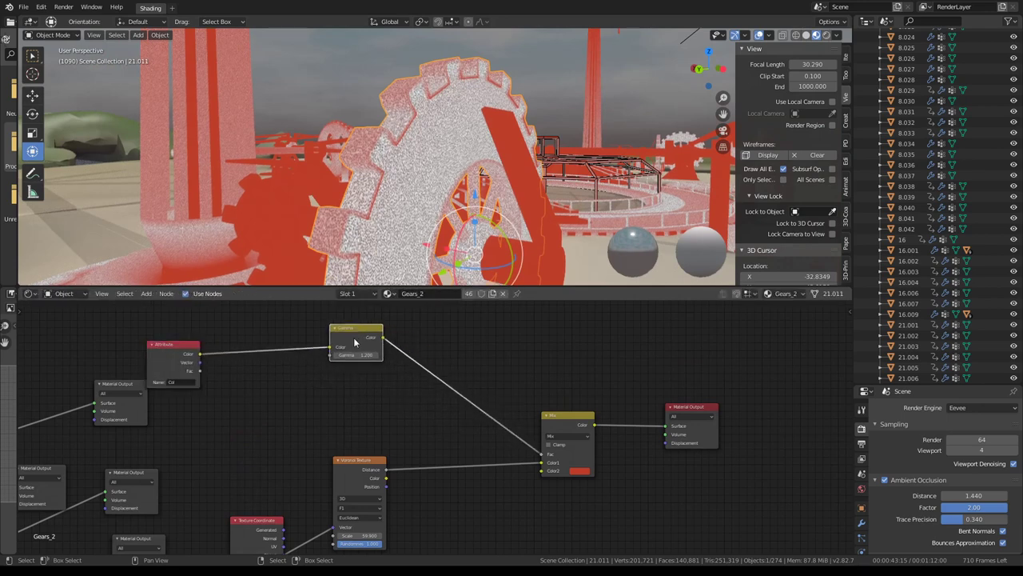
Insert a Bright/Contrast node between Gamma and Mix Fac with Bright -0.610, Contrast 8.820.
key("shift+a")
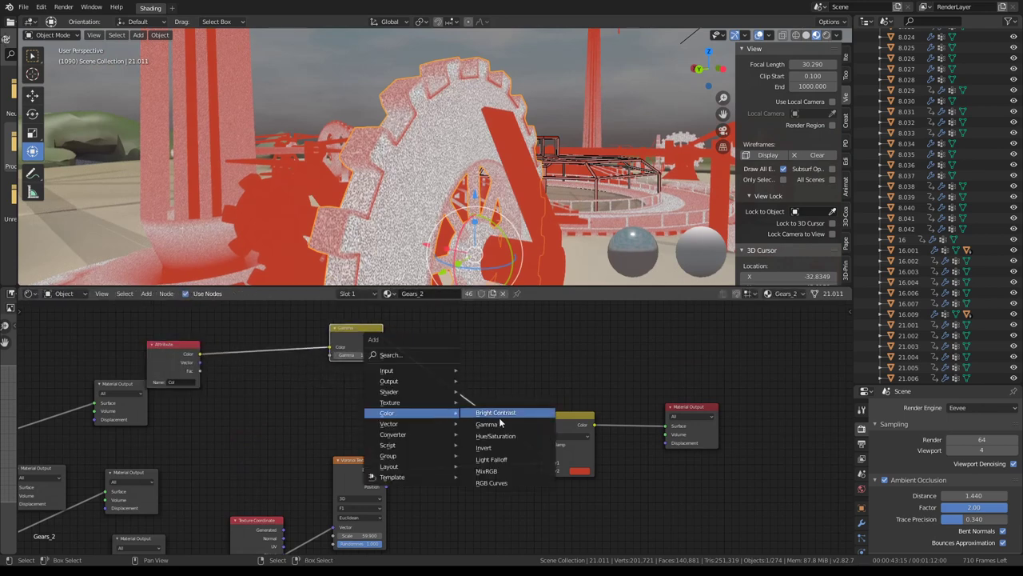
left_click(505, 415)
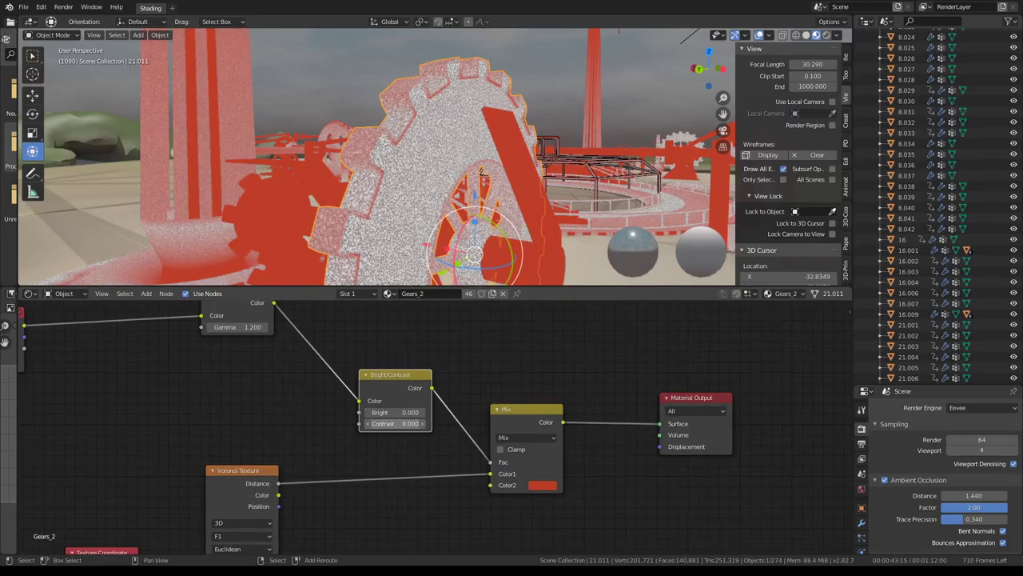
mouse_move(395, 423)
left_mouse_down()
mouse_move(432, 423)
mouse_move(438, 413)
mouse_move(392, 412)
left_mouse_up()
mouse_move(335, 184)
middle_mouse_down()
mouse_move(250, 163)
mouse_move(403, 183)
middle_mouse_up()
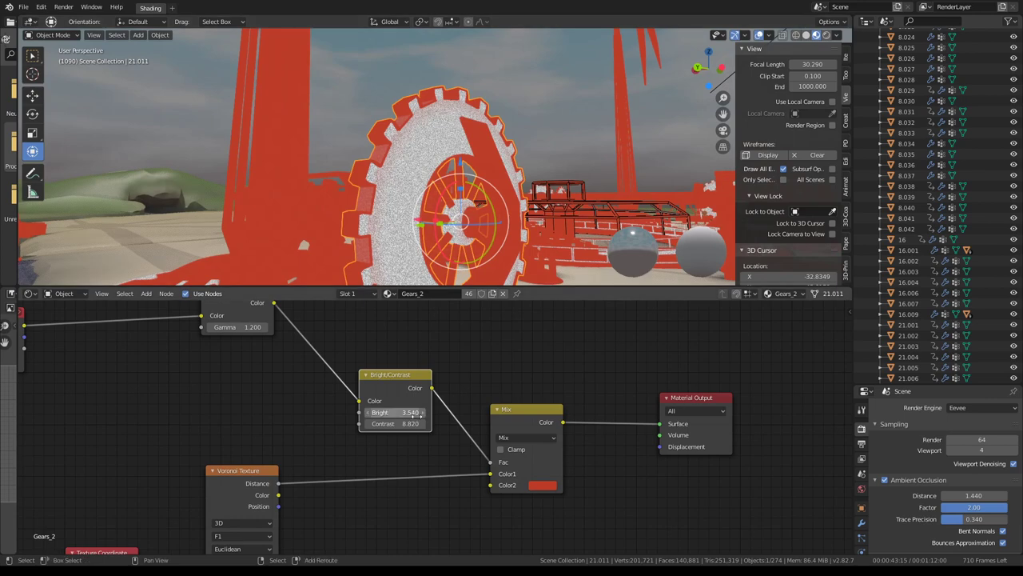
left_click_drag(405, 413, 384, 413)
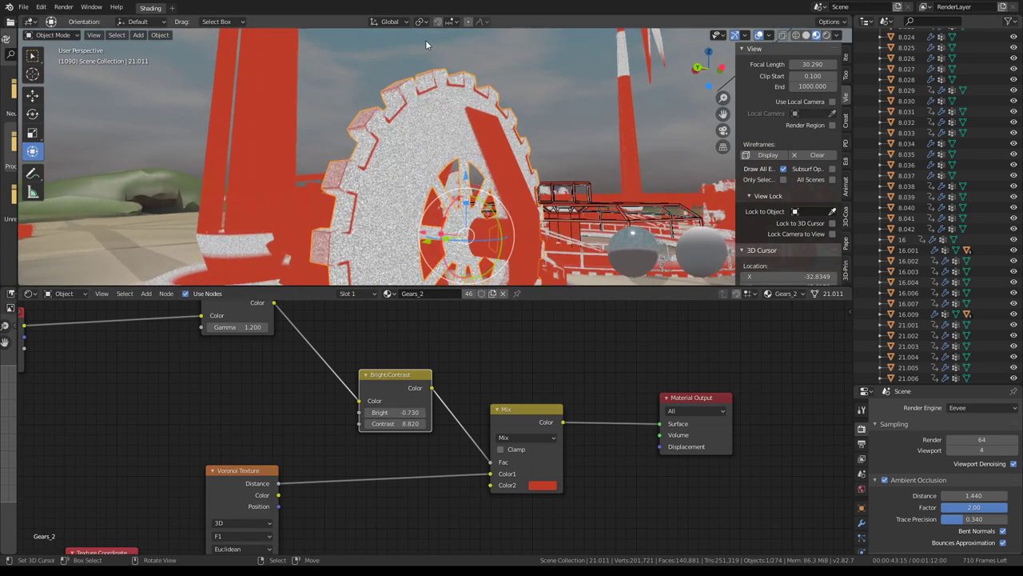
middle_click_drag(425, 40, 416, 272)
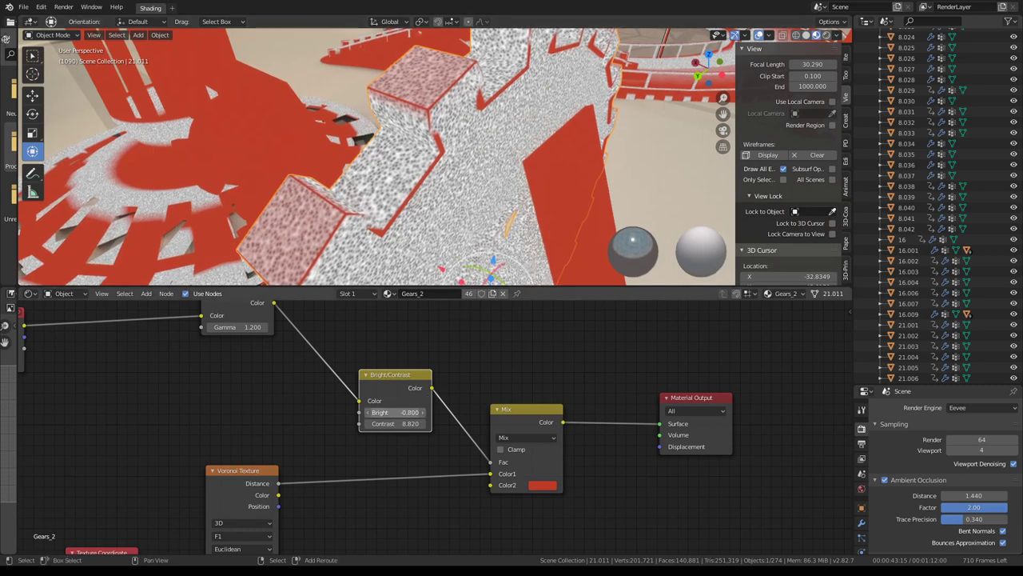
left_click_drag(395, 413, 407, 412)
key("KP_Decimal")
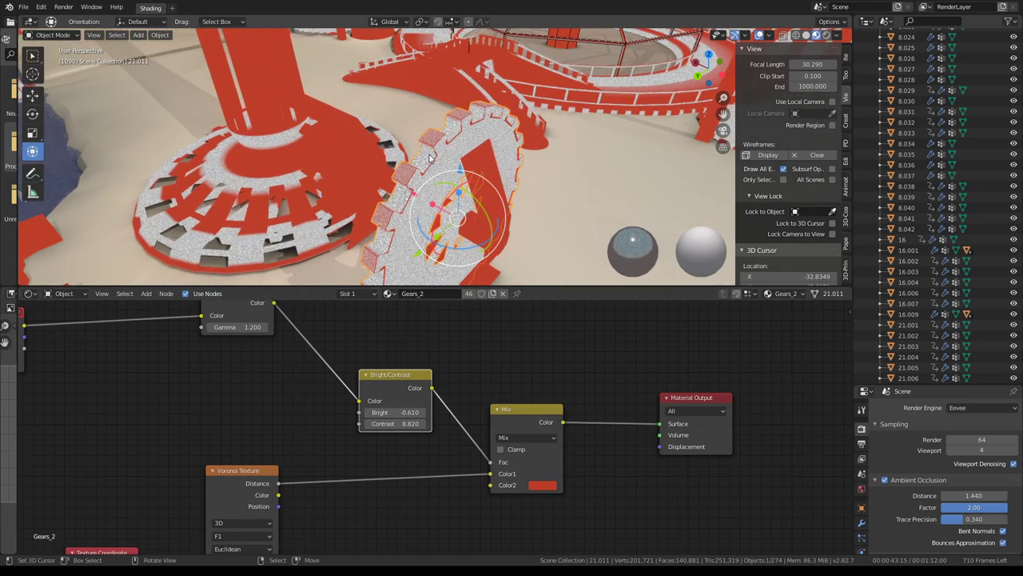
middle_click_drag(429, 157, 470, 218)
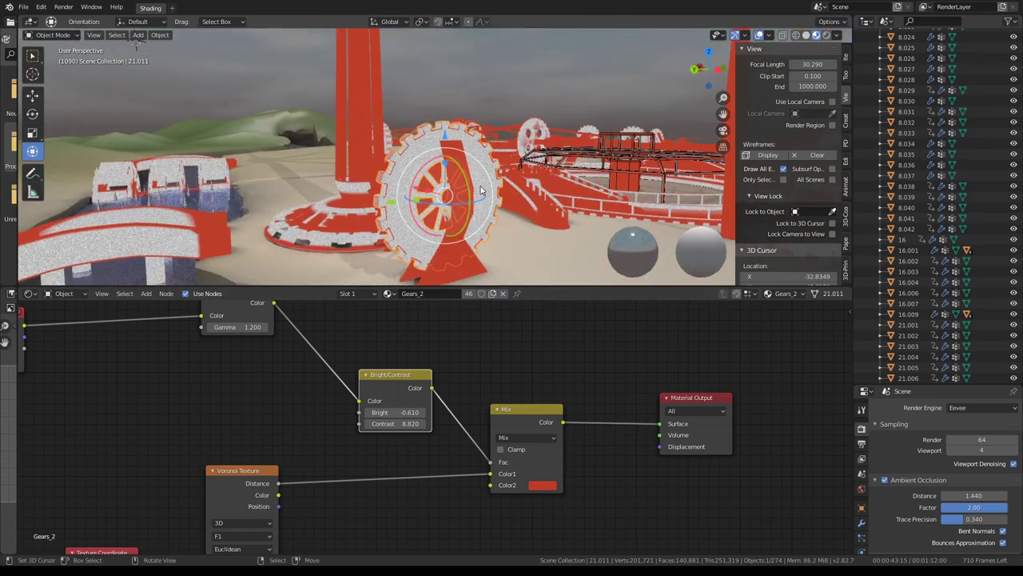
Select gear part 8.026 and frame it in the view.
left_click(461, 179)
key("Tab")
key("KP_Decimal")
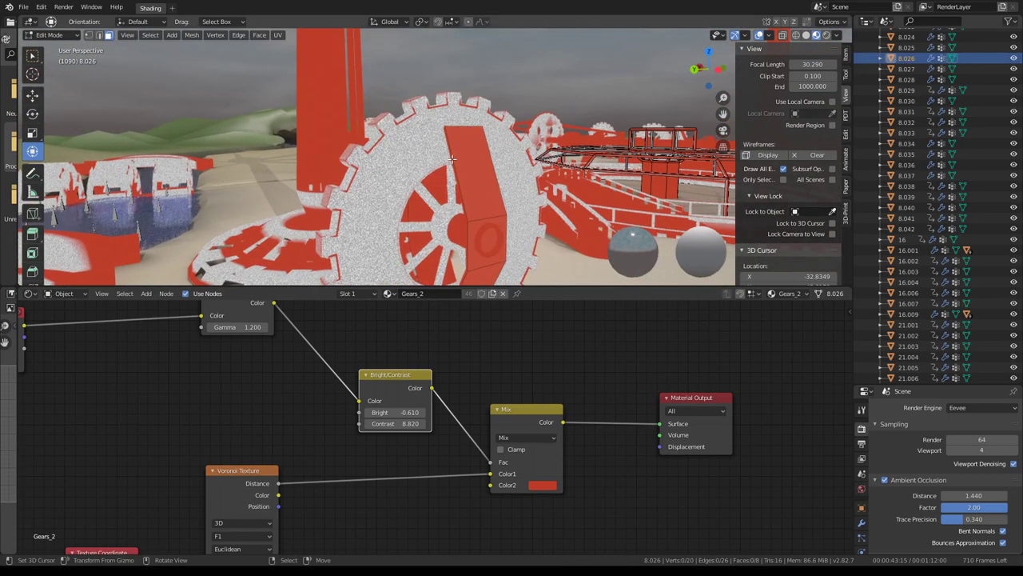
middle_click_drag(452, 160, 416, 183)
key("Tab")
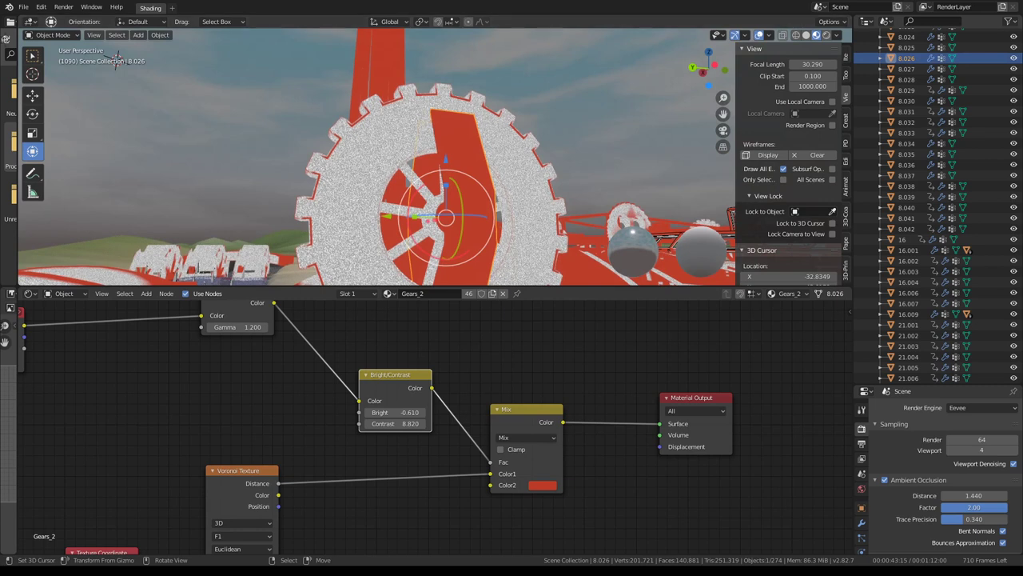
Apply Dirty Vertex Colors in Vertex Paint mode, then return to Object Mode.
left_click(64, 34)
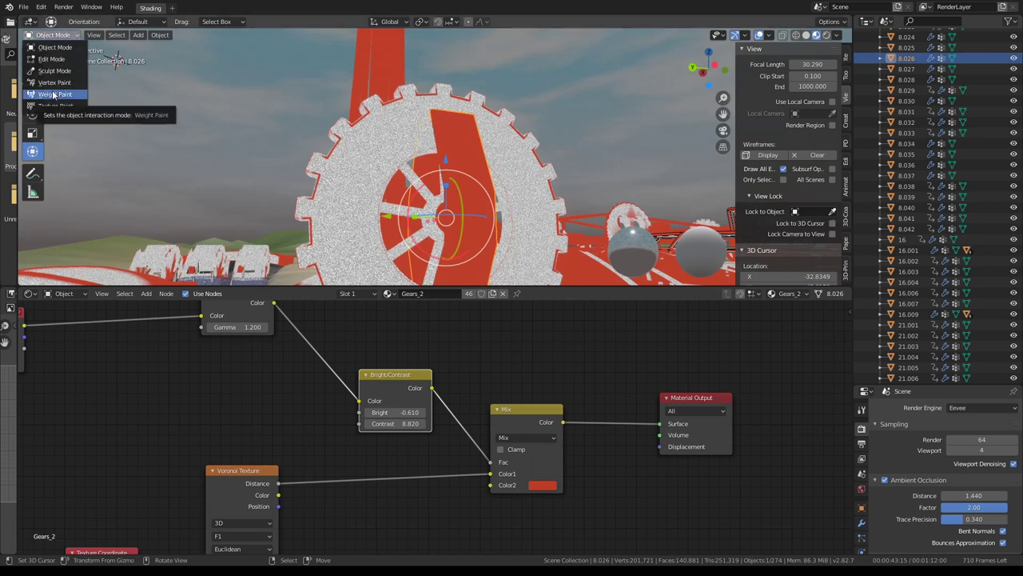
left_click(54, 82)
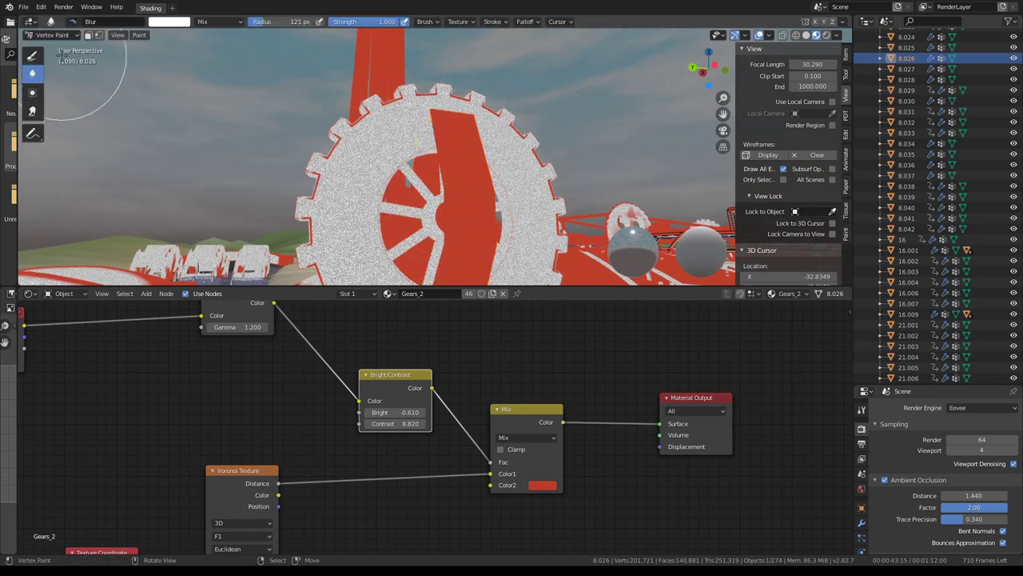
left_click(137, 35)
left_click(159, 69)
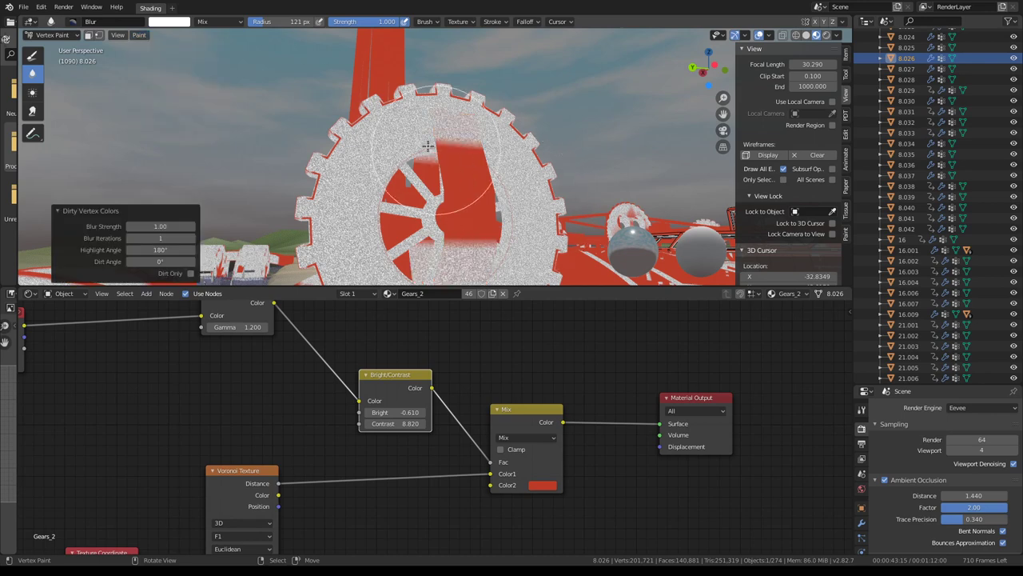
mouse_move(428, 145)
middle_mouse_down()
mouse_move(498, 154)
mouse_move(377, 148)
middle_mouse_up()
left_click(68, 38)
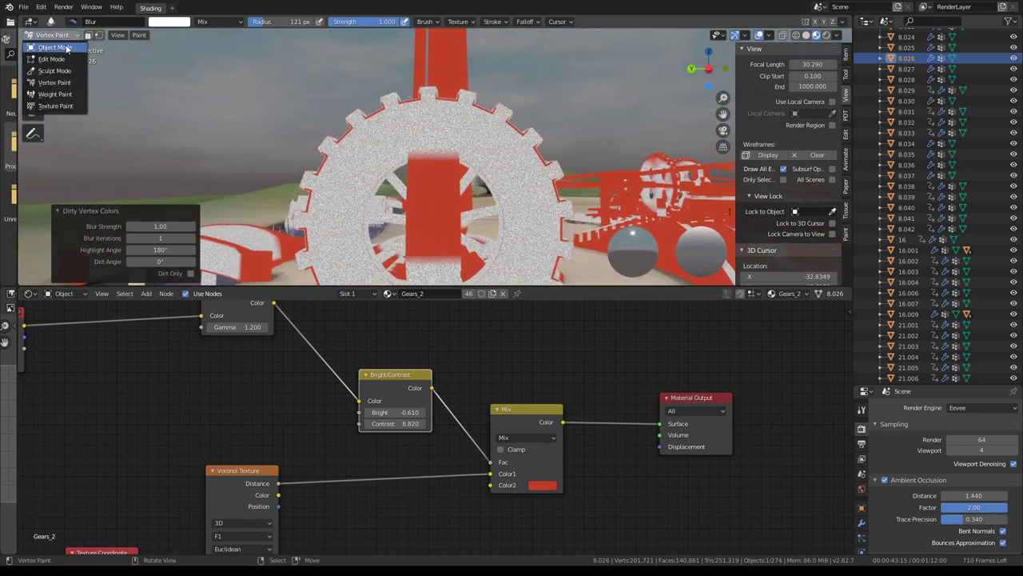
left_click(72, 34)
left_click(482, 164)
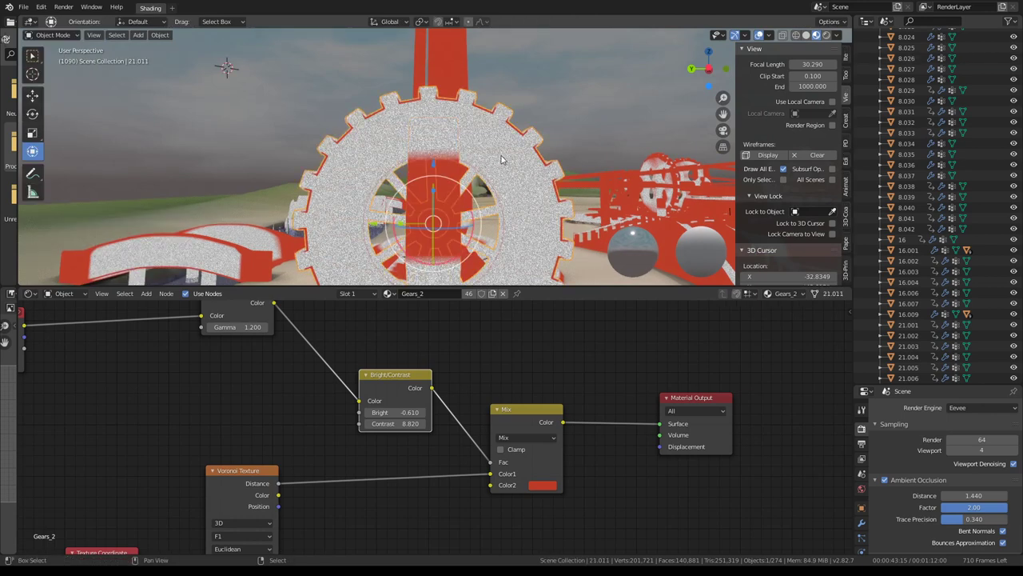
Isolate the gear in local view and set Bright 1.760, Contrast 25.110.
key("KP_Divide")
scroll(502, 160, "down", 3)
scroll(502, 160, "up", 3)
mouse_move(502, 160)
middle_mouse_down()
mouse_move(558, 96)
mouse_move(453, 95)
mouse_move(400, 271)
middle_mouse_up()
left_click_drag(406, 412, 409, 411)
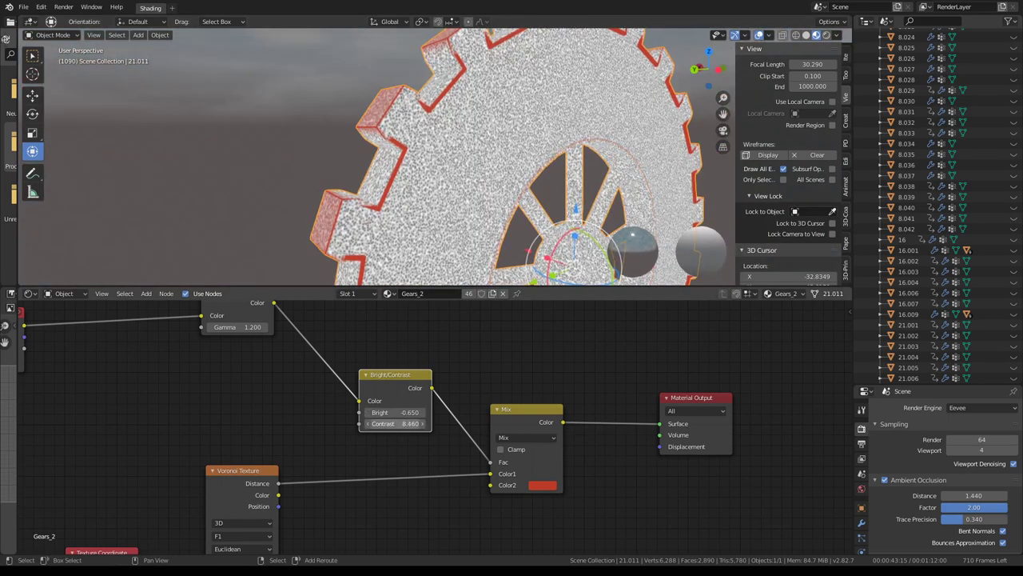
mouse_move(395, 423)
left_mouse_down()
mouse_move(436, 412)
mouse_move(412, 411)
left_mouse_up()
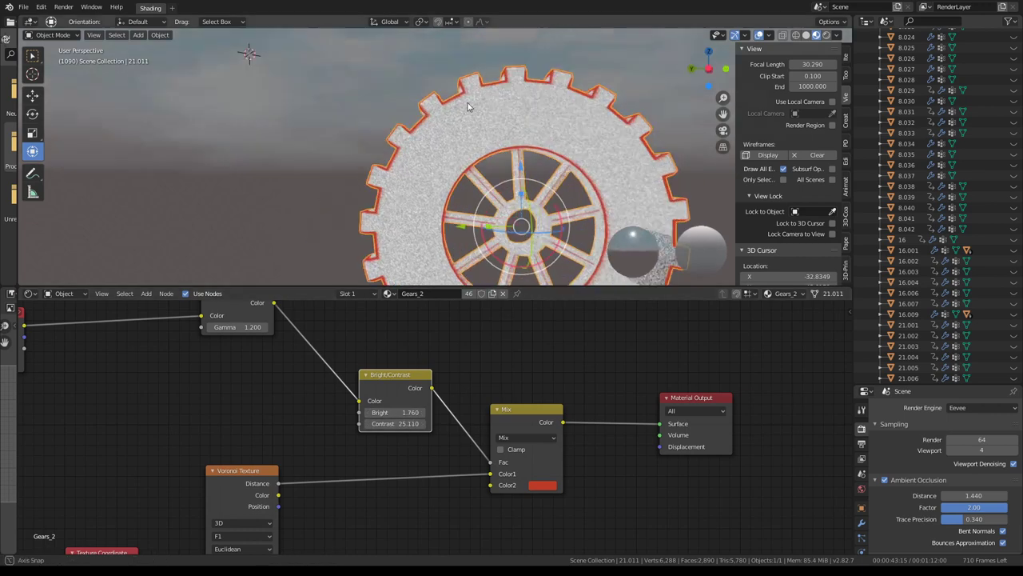
mouse_move(320, 160)
middle_mouse_down()
mouse_move(233, 106)
mouse_move(470, 307)
middle_mouse_up()
middle_click_drag(246, 327, 408, 371)
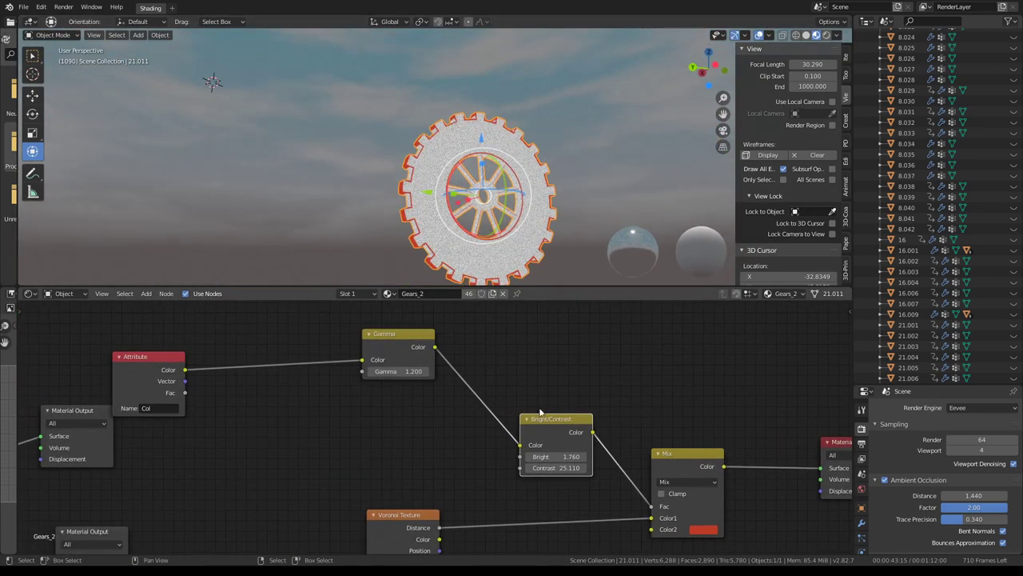
type("1")
Lower the Gamma value to 0.320.
key("Return")
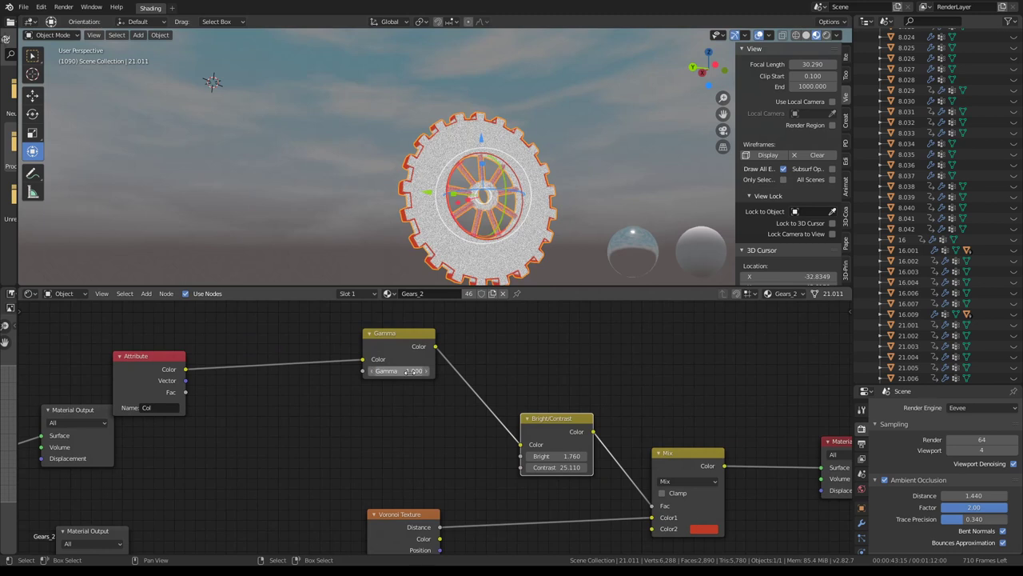
mouse_move(397, 370)
left_mouse_down()
mouse_move(368, 370)
mouse_move(416, 370)
left_mouse_up()
scroll(465, 124, "up", 5)
scroll(436, 123, "up", 2)
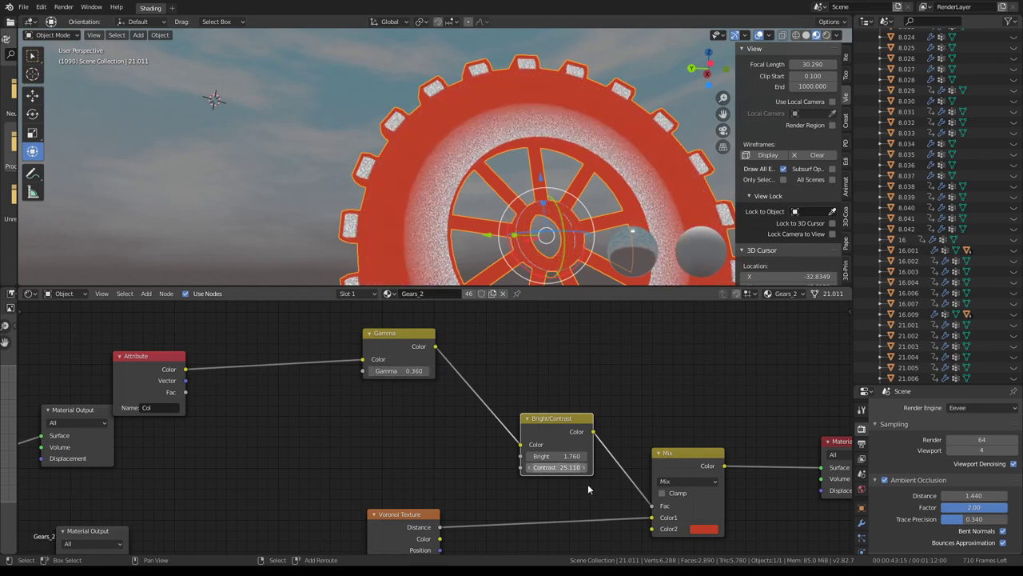
key("Escape")
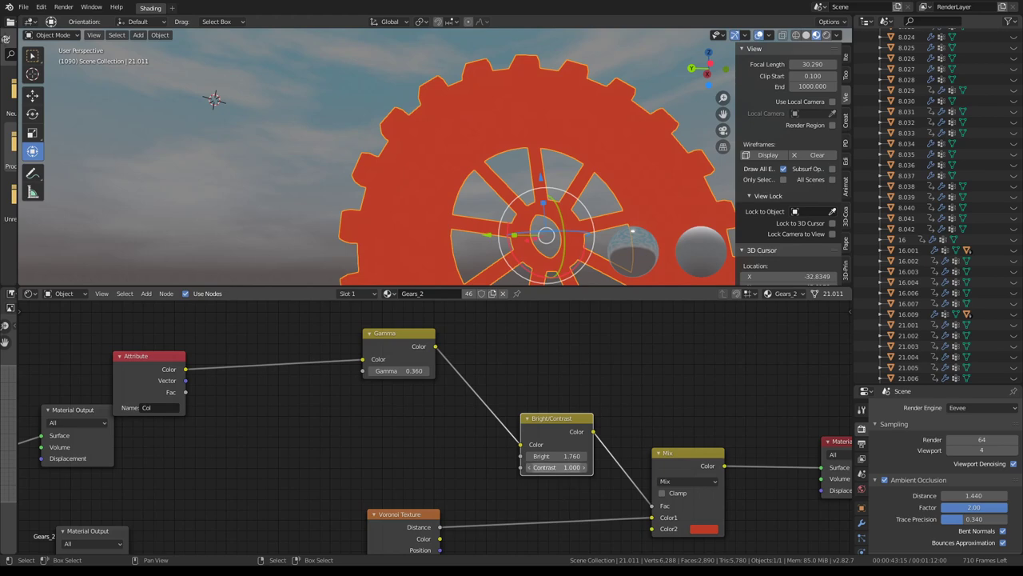
key("Escape")
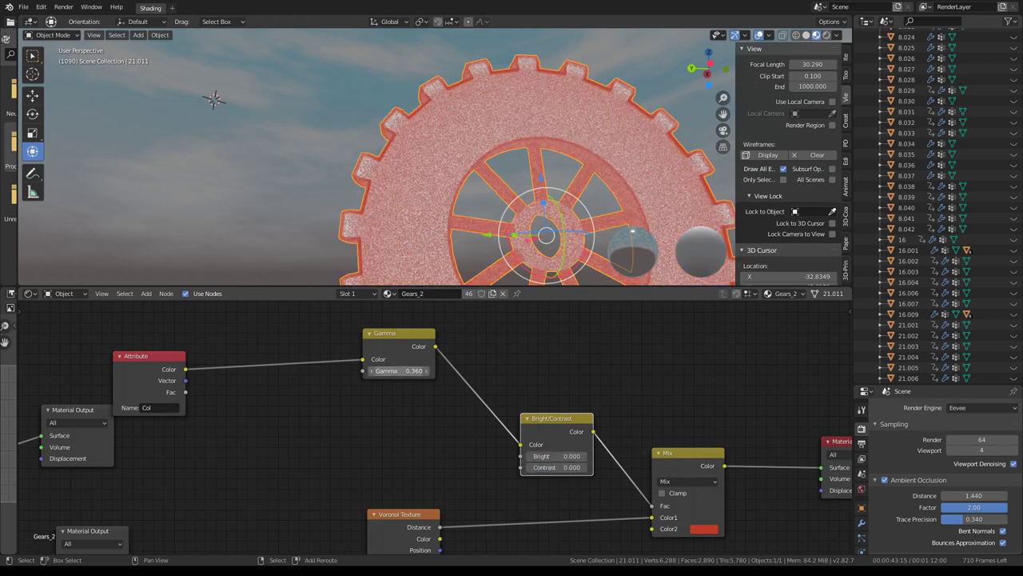
left_click_drag(399, 370, 394, 371)
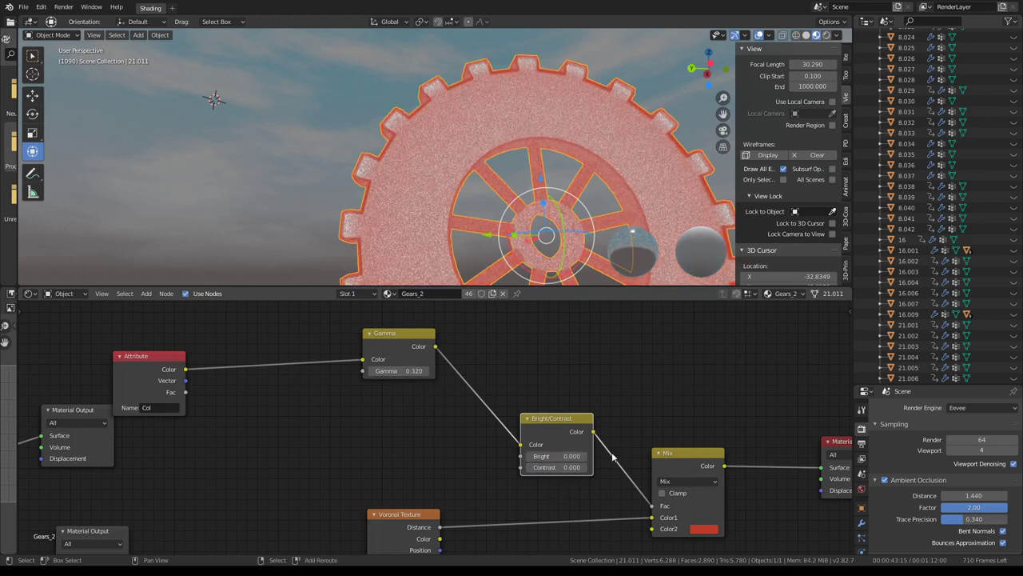
Set Bright/Contrast to Bright 4.500 and Contrast -16.500, checking the gear.
mouse_move(557, 466)
left_mouse_down()
mouse_move(589, 467)
mouse_move(544, 467)
mouse_move(607, 456)
left_mouse_up()
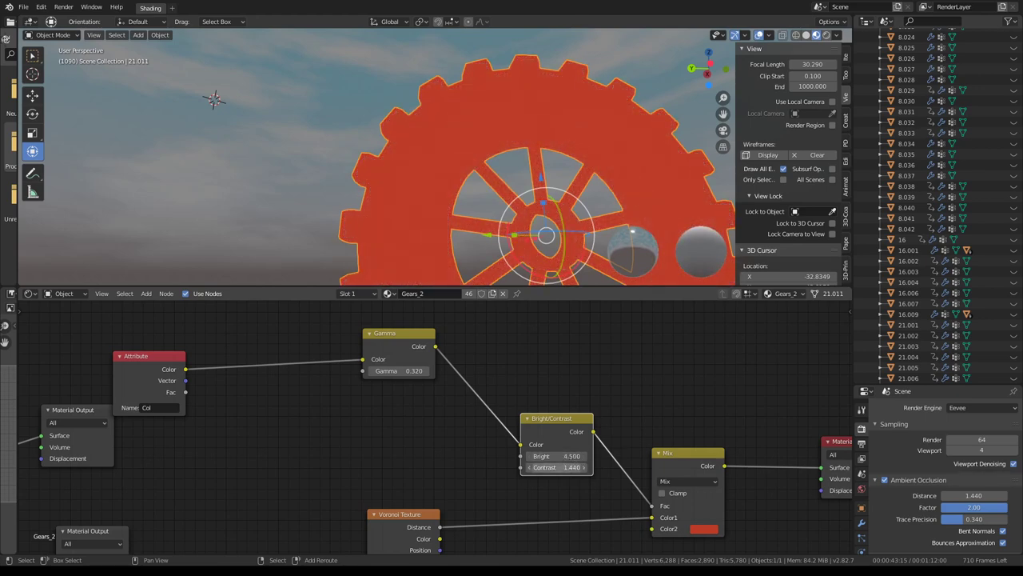
mouse_move(557, 467)
left_mouse_down()
mouse_move(528, 466)
mouse_move(596, 467)
mouse_move(528, 467)
mouse_move(560, 467)
left_mouse_up()
scroll(477, 94, "down", 3)
middle_click_drag(476, 94, 610, 161)
scroll(461, 135, "up", 4)
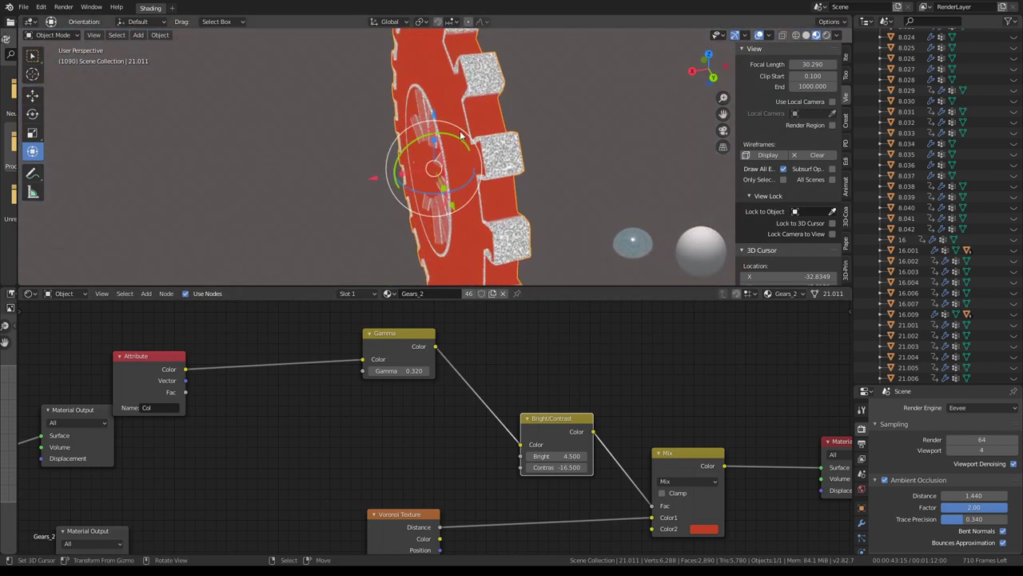
mouse_move(461, 136)
middle_mouse_down()
mouse_move(593, 88)
mouse_move(578, 262)
mouse_move(456, 53)
mouse_move(360, 94)
mouse_move(480, 160)
middle_mouse_up()
scroll(479, 160, "down", 3)
scroll(669, 460, "down", 2)
scroll(622, 417, "down", 2)
scroll(593, 439, "down", 1)
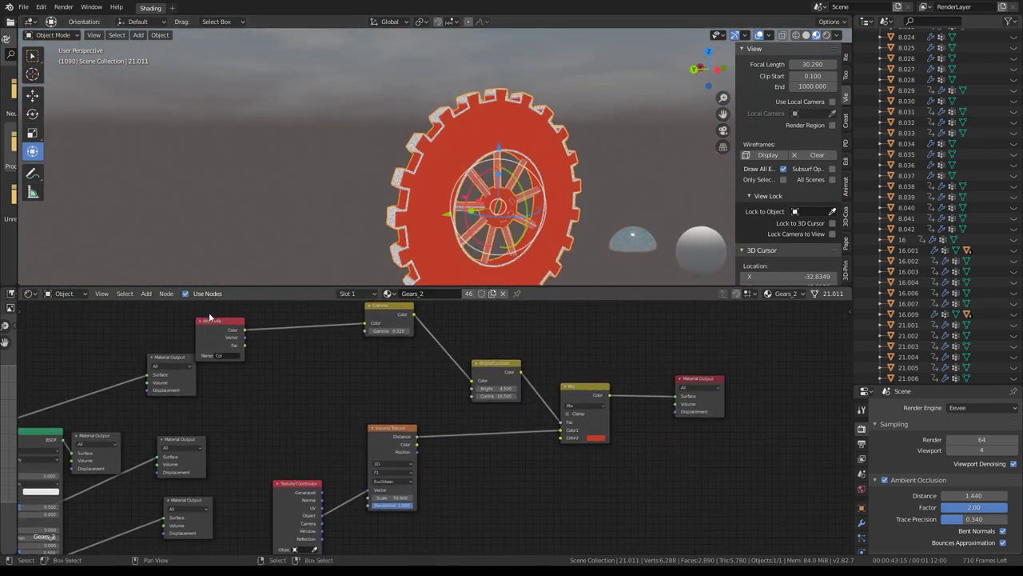
Move the Attribute node lower and place Texture Coordinate beside the Voronoi Texture.
left_click_drag(209, 317, 294, 353)
left_click_drag(382, 311, 383, 338)
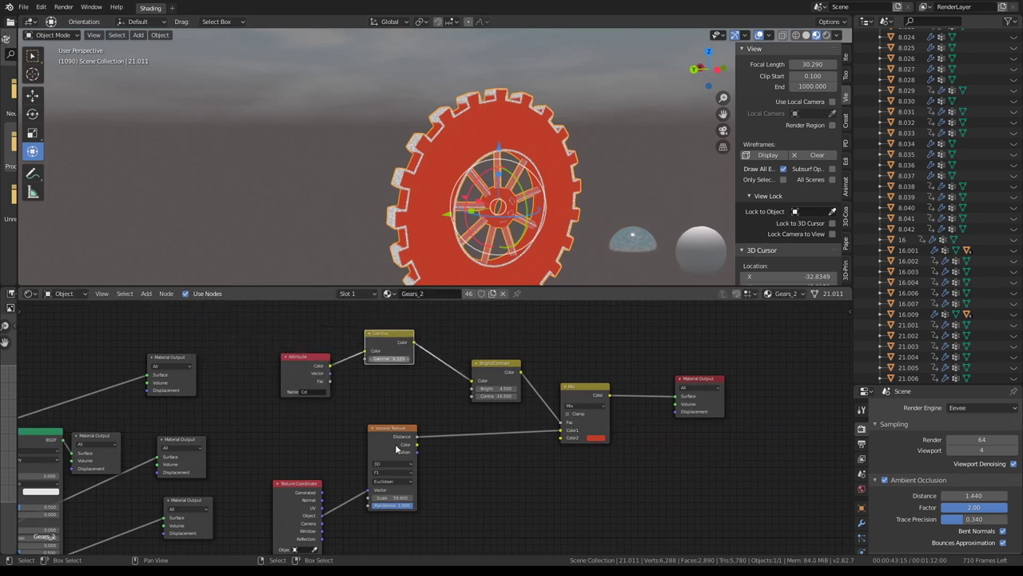
scroll(439, 431, "up", 1)
left_click_drag(392, 432, 401, 412)
left_click_drag(271, 494, 291, 432)
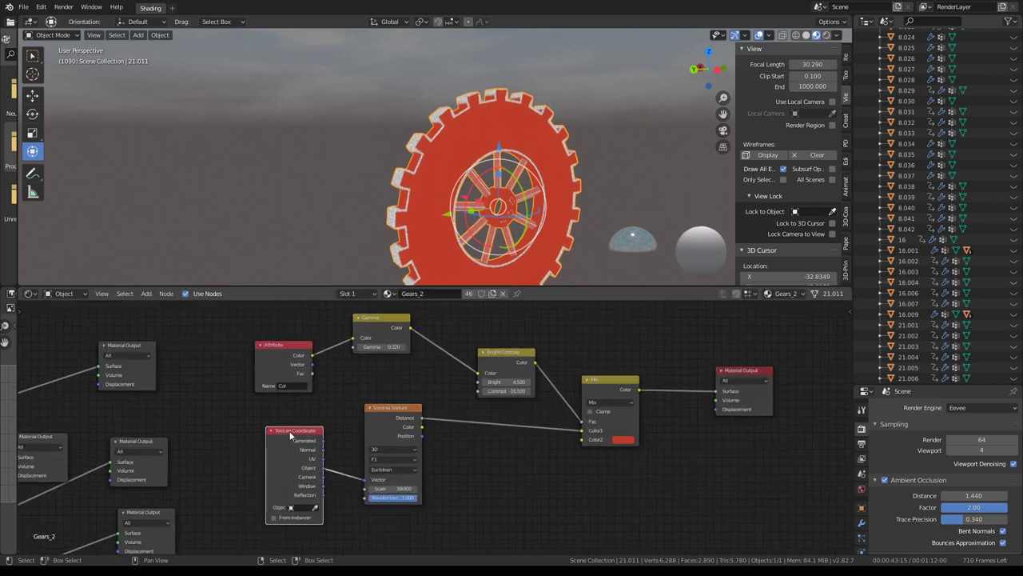
scroll(469, 442, "up", 2)
Test Voronoi Randomness values, then restore it to 1.000.
left_click_drag(399, 487, 377, 487)
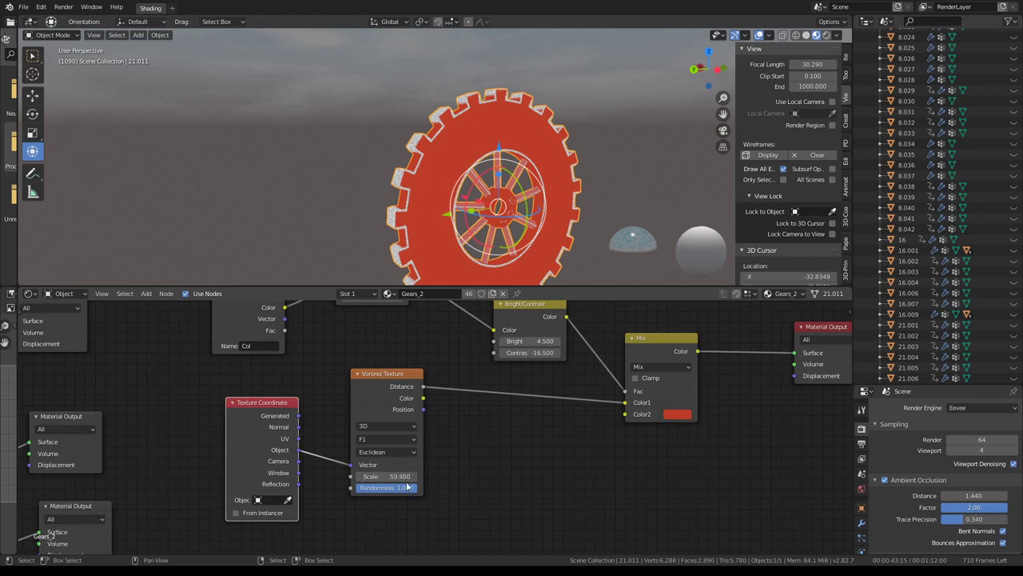
scroll(444, 192, "up", 3)
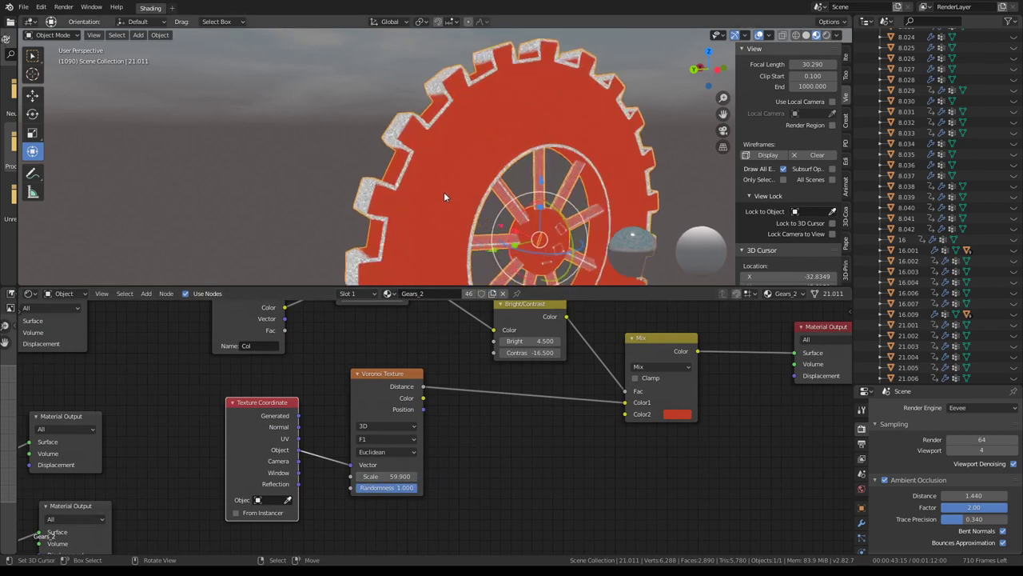
scroll(454, 171, "up", 3)
middle_click_drag(454, 171, 475, 373)
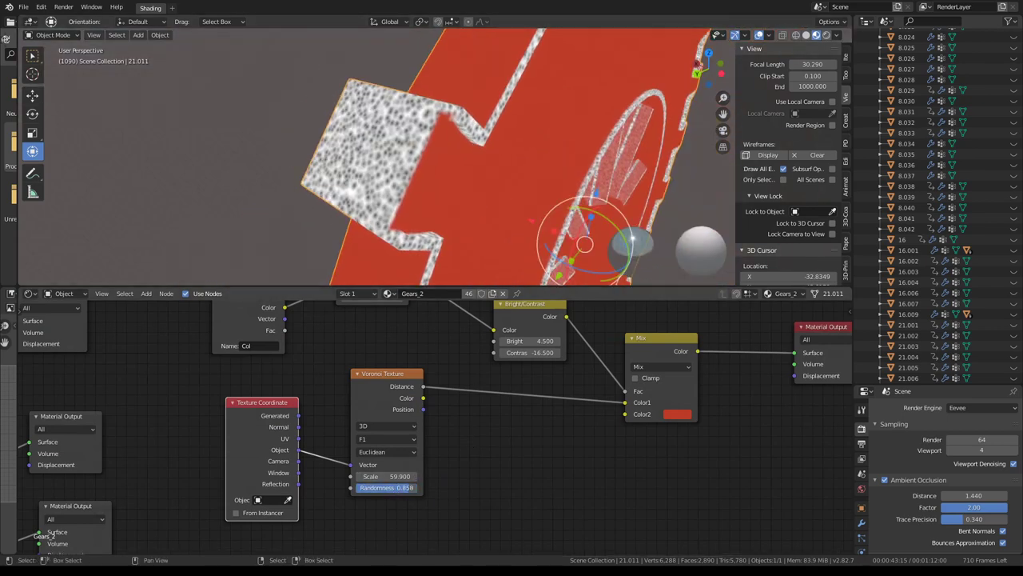
mouse_move(378, 486)
left_mouse_down()
mouse_move(352, 487)
mouse_move(399, 487)
left_mouse_up()
middle_click_drag(439, 460, 383, 471)
scroll(415, 473, "down", 2)
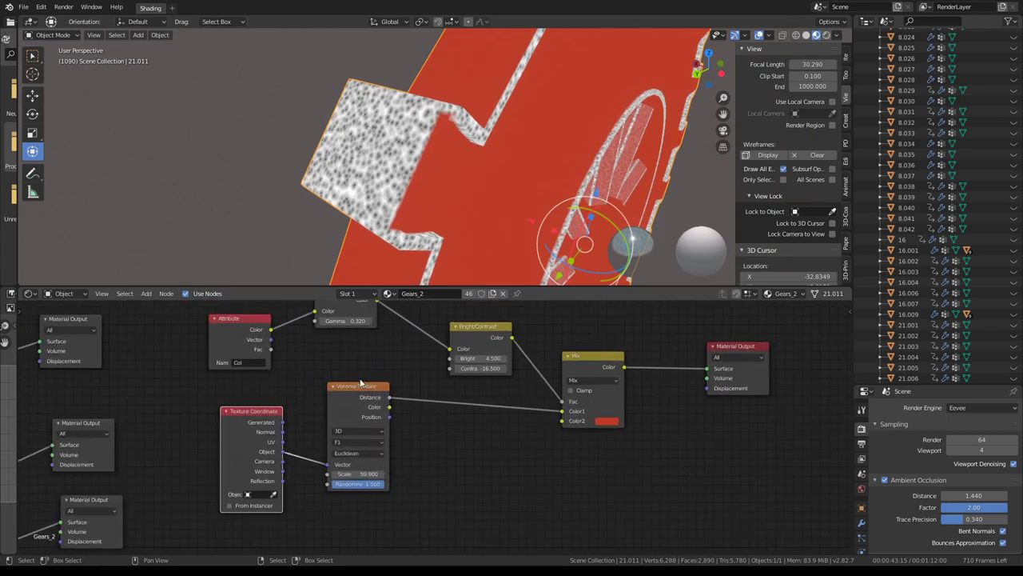
scroll(359, 383, "down", 1)
Collapse and re-expand the Texture Coordinate node.
left_click(272, 414)
middle_click_drag(283, 420, 278, 386)
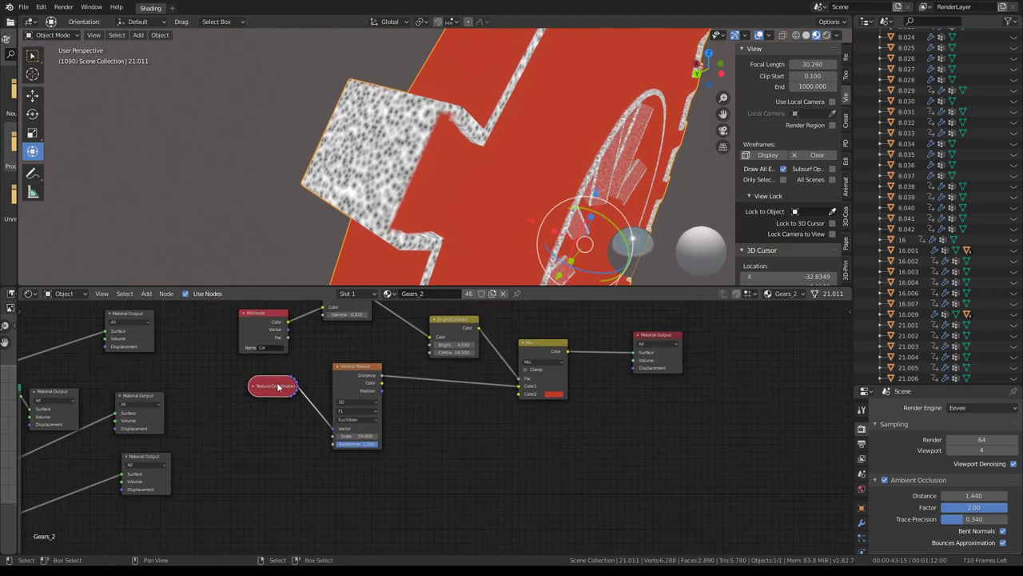
left_click(252, 387)
Duplicate the Texture Coordinate and Voronoi Texture pair and wire the copy in.
left_click(355, 370, "shift")
middle_click_drag(355, 369, 311, 329)
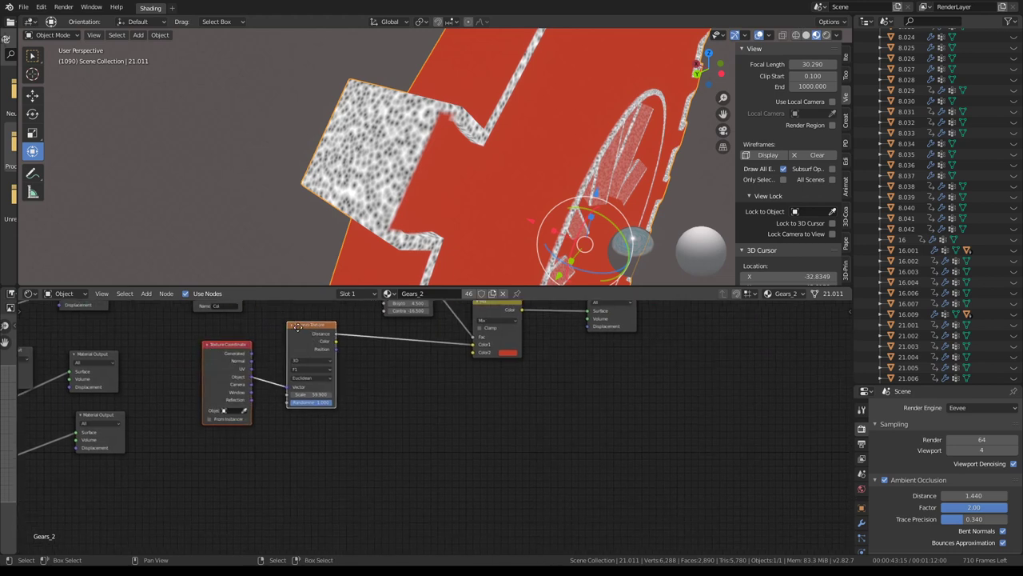
key("shift+d")
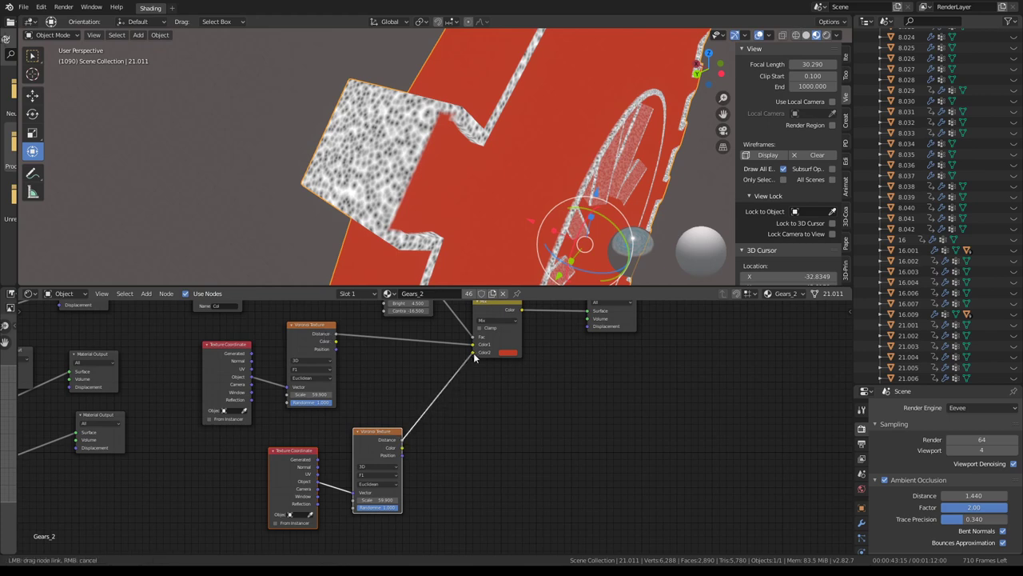
left_click_drag(474, 357, 473, 354)
scroll(531, 389, "up", 1)
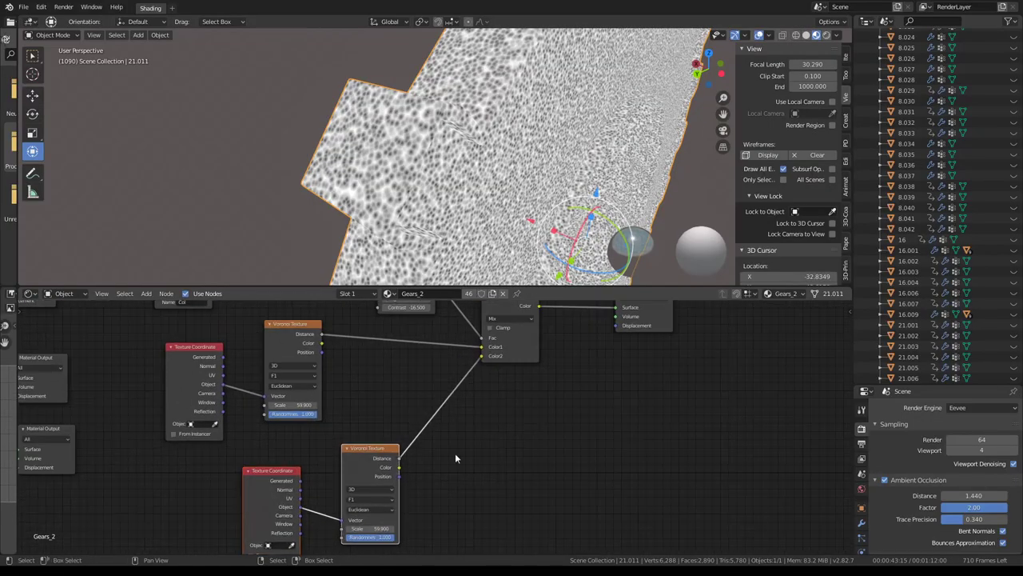
scroll(455, 458, "up", 2)
middle_click_drag(455, 458, 428, 414)
scroll(429, 413, "down", 2)
scroll(433, 408, "down", 2)
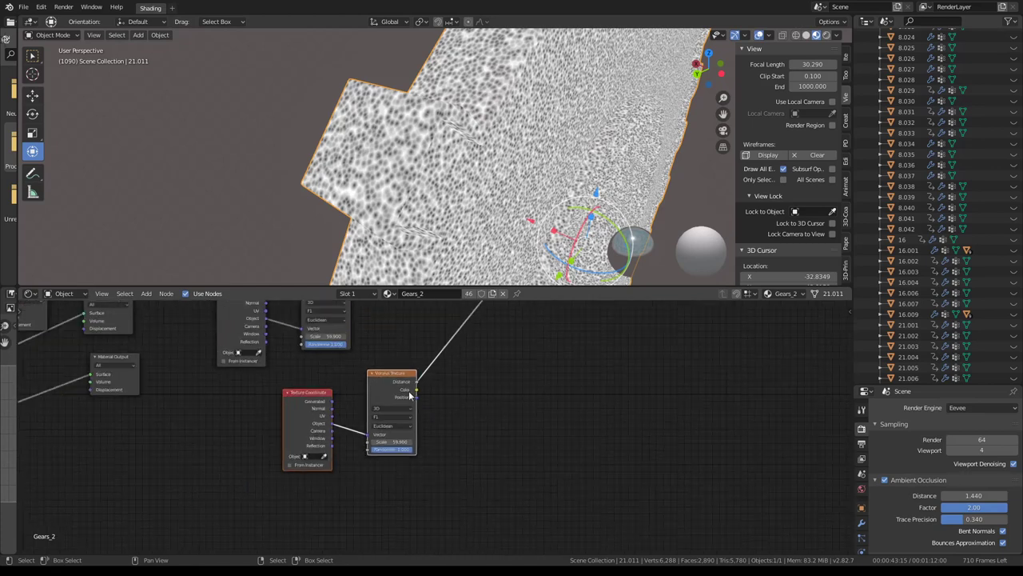
scroll(410, 394, "down", 1)
scroll(461, 382, "down", 1)
middle_click_drag(513, 319, 513, 402)
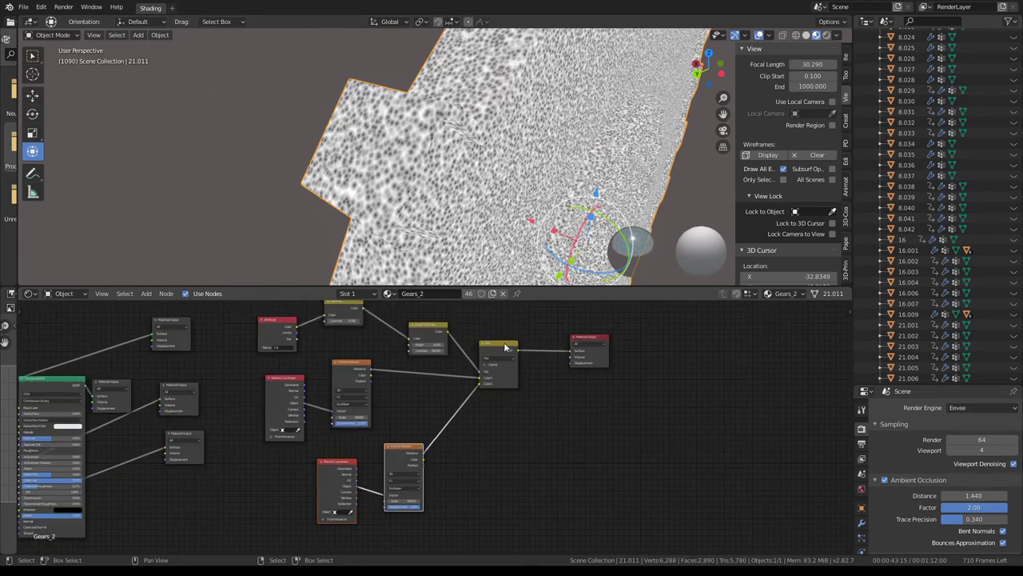
Add a new Mix node and feed its output into the first Mix's Color2.
key("ctrl+v")
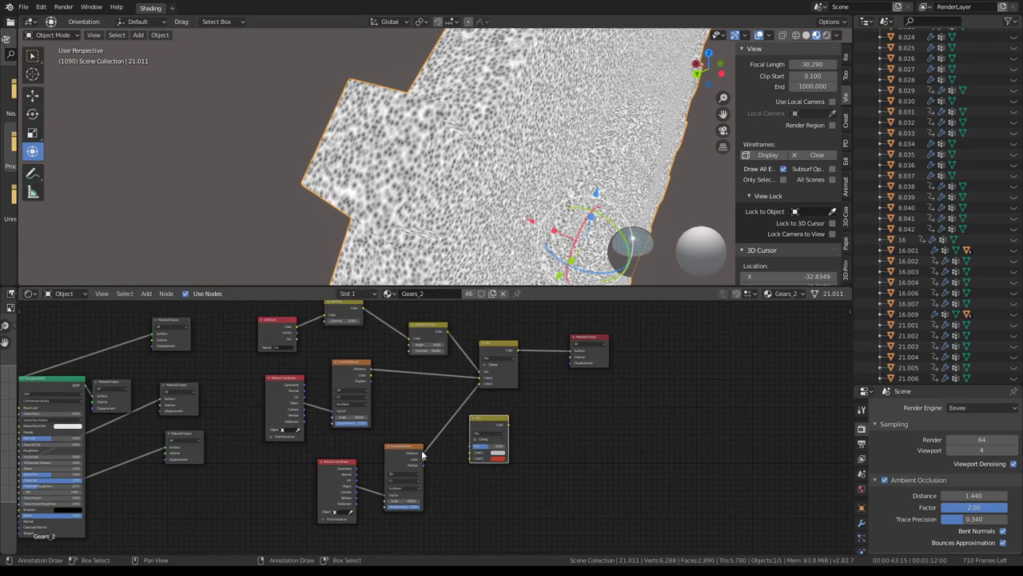
left_click_drag(422, 455, 401, 446)
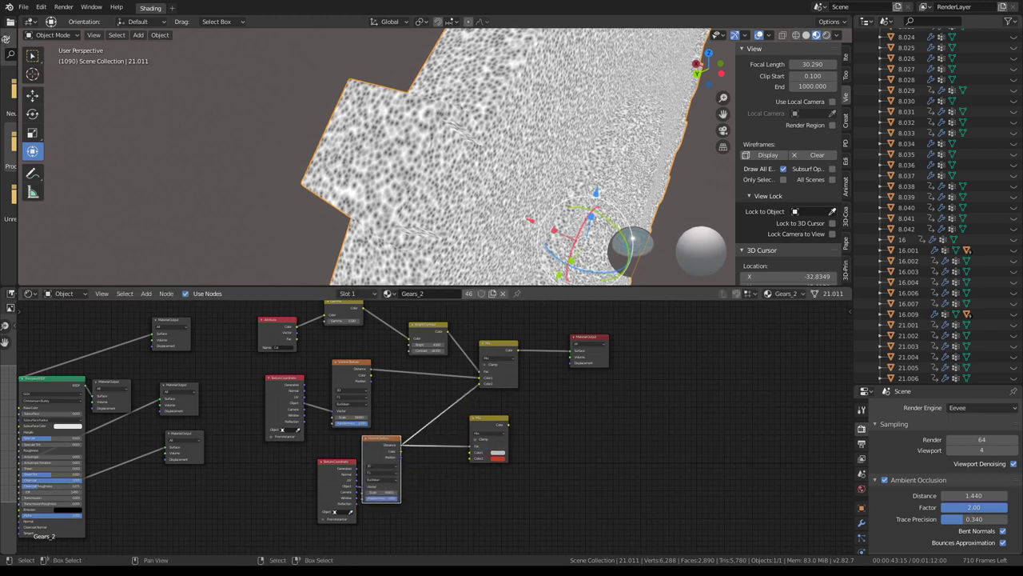
scroll(427, 408, "up", 1)
scroll(423, 398, "up", 2)
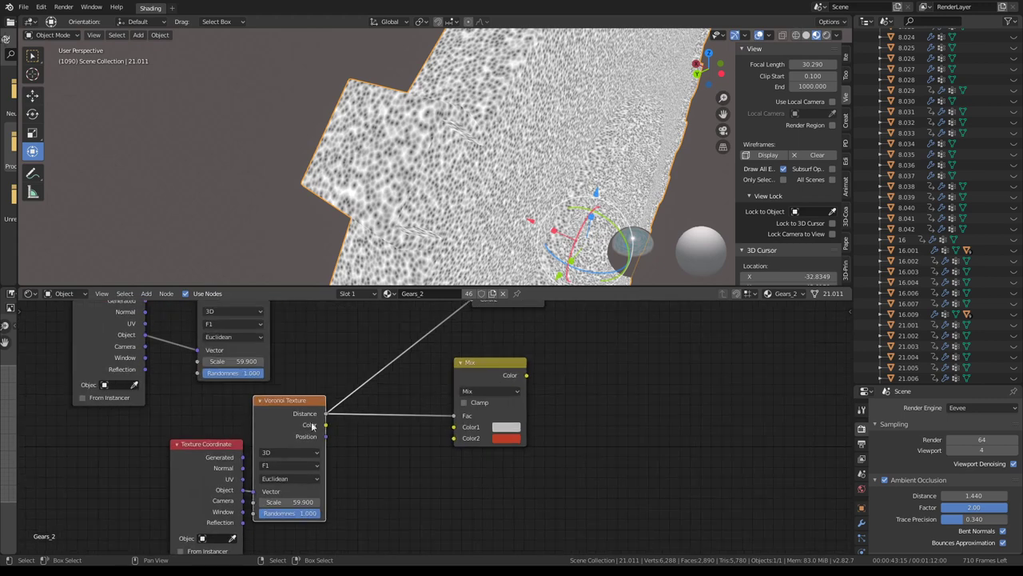
left_click_drag(301, 405, 336, 412)
middle_click_drag(402, 486, 412, 490)
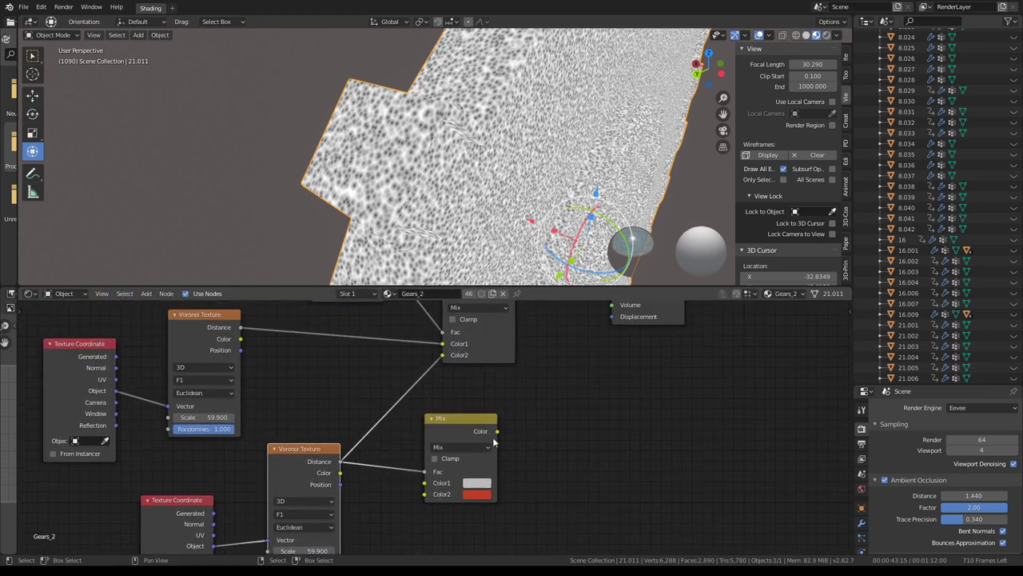
left_click_drag(446, 360, 443, 355)
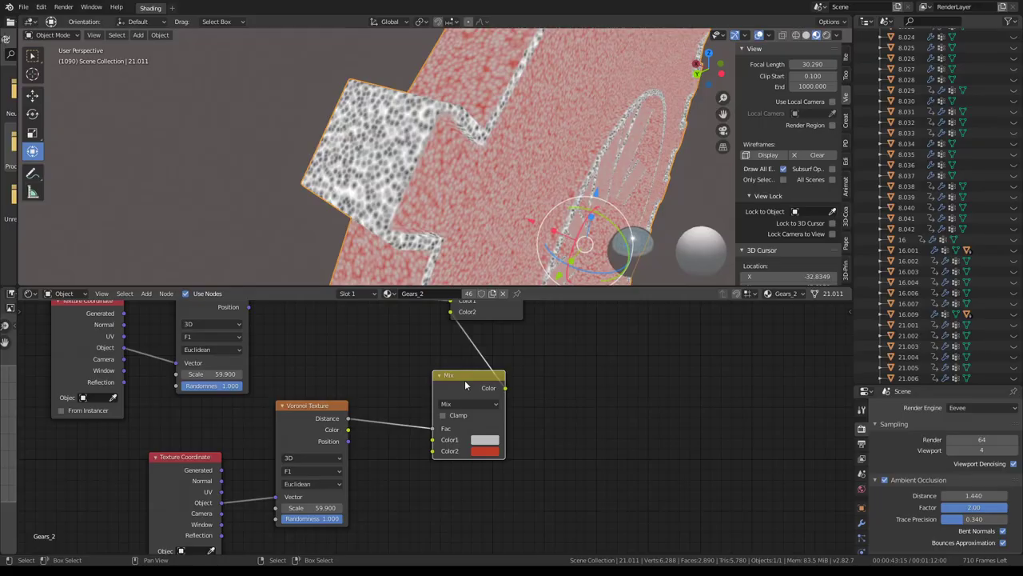
Give the new Mix node a blue Color1 and a green Color2.
left_click(468, 454)
left_click(471, 346)
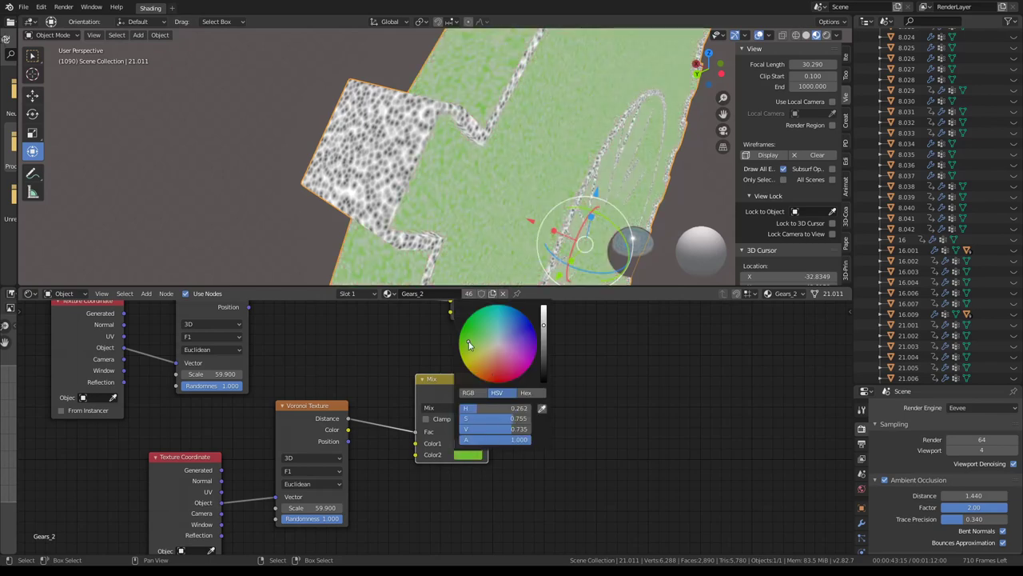
left_click(475, 444)
left_click(484, 352)
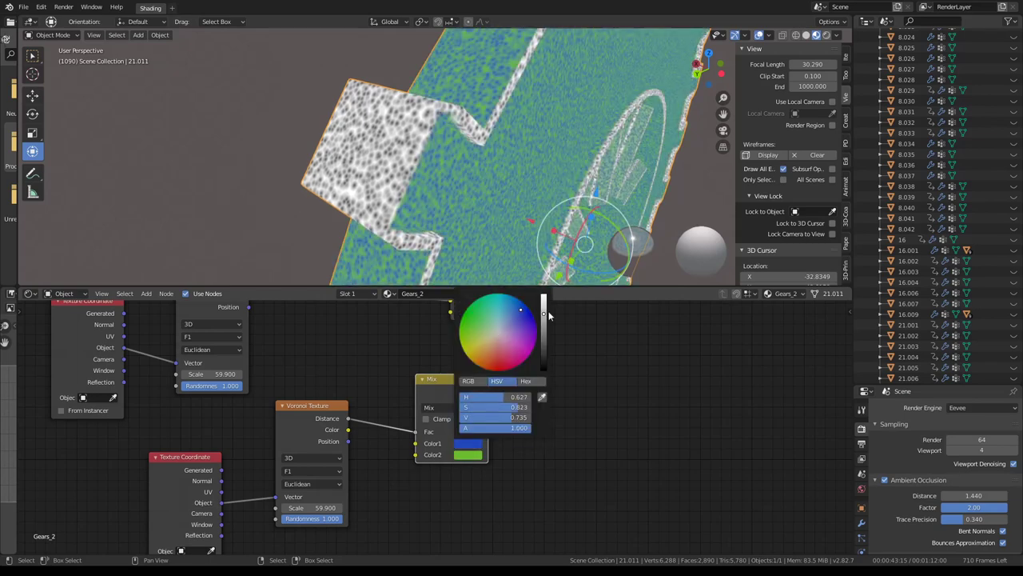
middle_click_drag(461, 147, 412, 78)
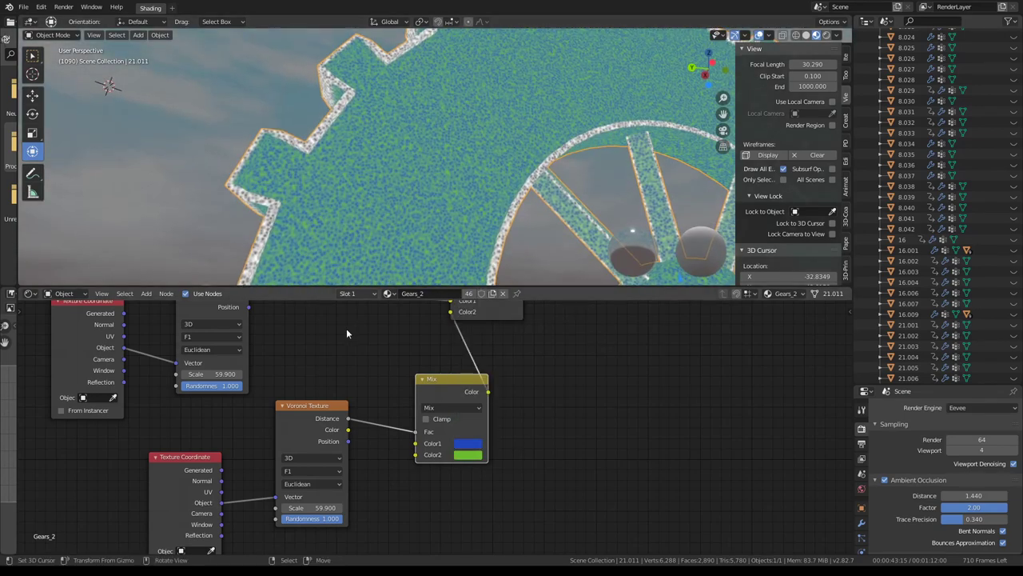
middle_click_drag(346, 328, 411, 568)
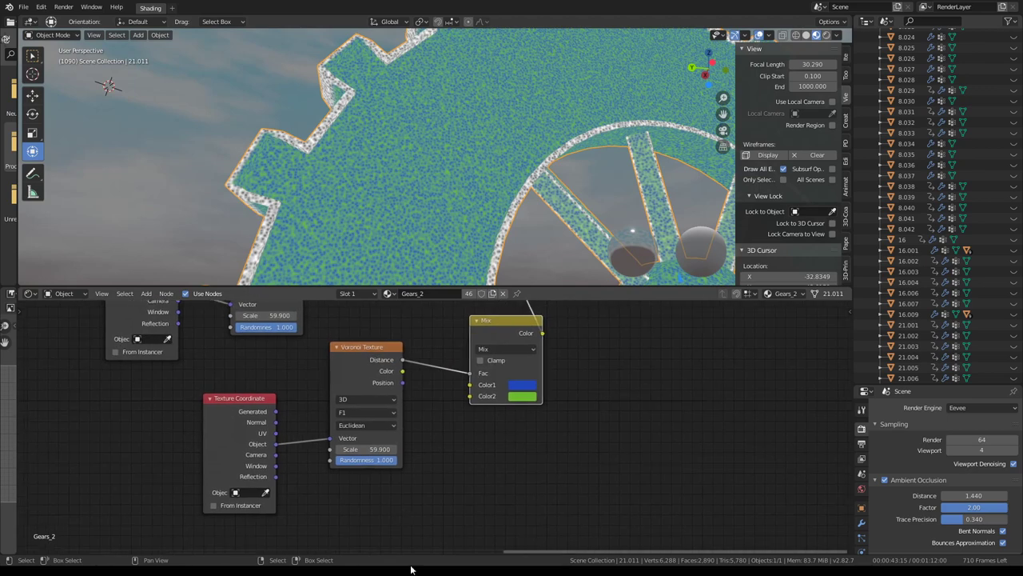
Switch the Voronoi distance metric to Chebychev and reduce Scale to 40.600.
left_click(362, 401)
left_click(362, 400)
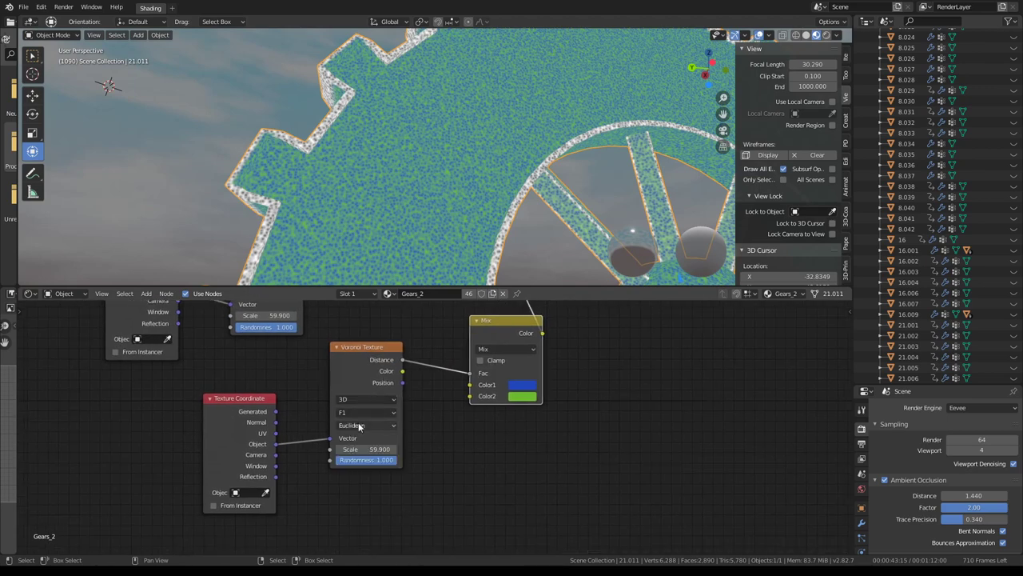
left_click(358, 424)
left_click(355, 461)
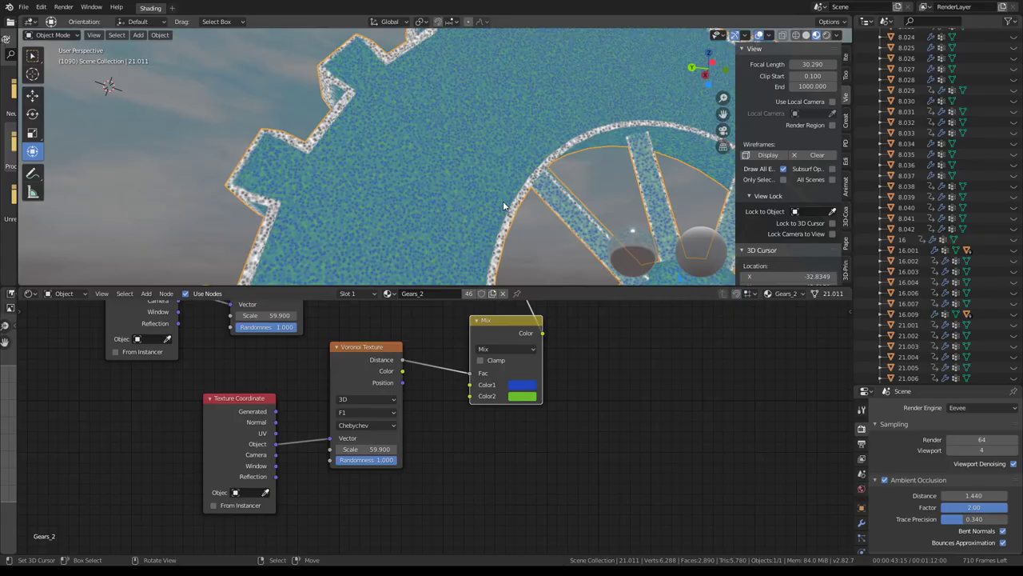
mouse_move(454, 108)
middle_mouse_down()
mouse_move(458, 72)
mouse_move(409, 259)
middle_mouse_up()
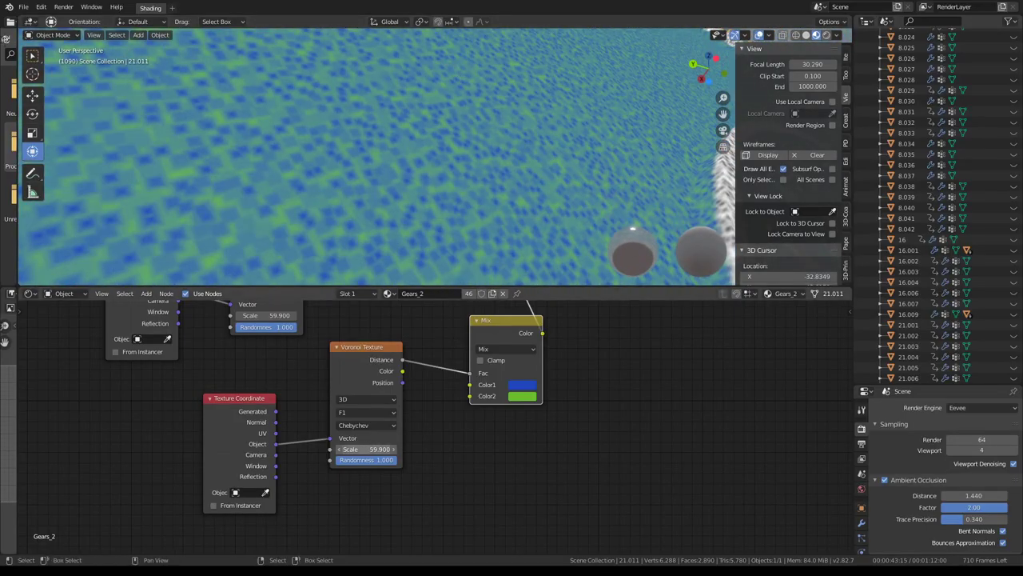
left_click_drag(368, 448, 343, 448)
mouse_move(526, 174)
middle_mouse_down()
mouse_move(485, 193)
mouse_move(432, 264)
middle_mouse_up()
scroll(432, 428, "up", 2)
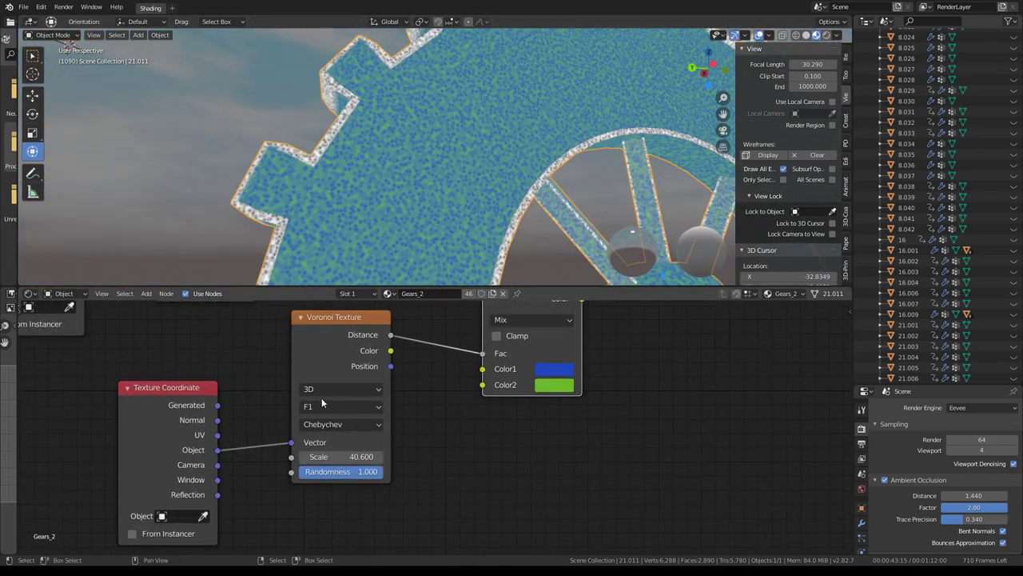
Try the Minkowski metric, lower Voronoi Scale to -18.500, and vary Randomness.
left_click(331, 424)
left_click(323, 473)
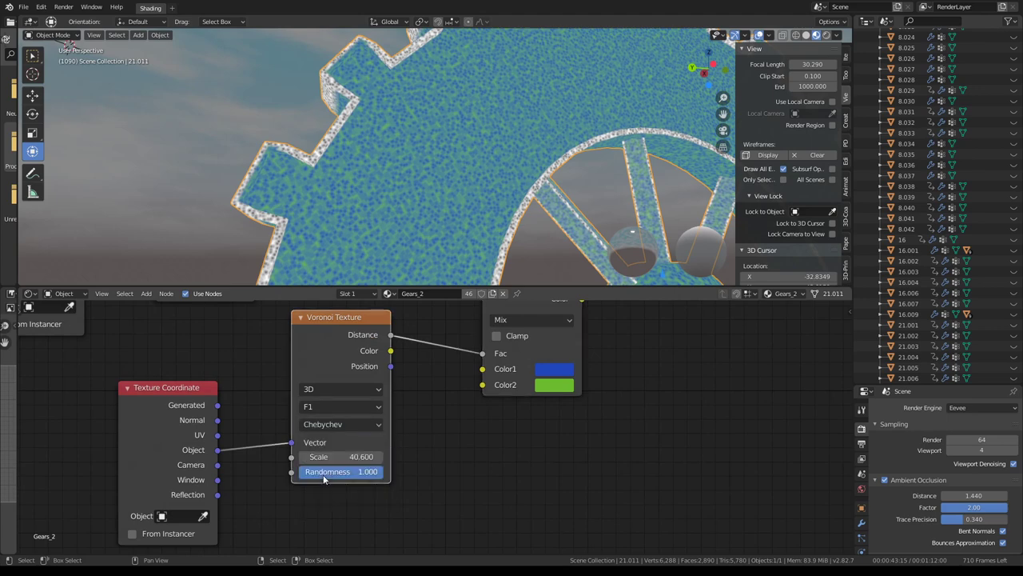
left_click(341, 427)
left_click(329, 488)
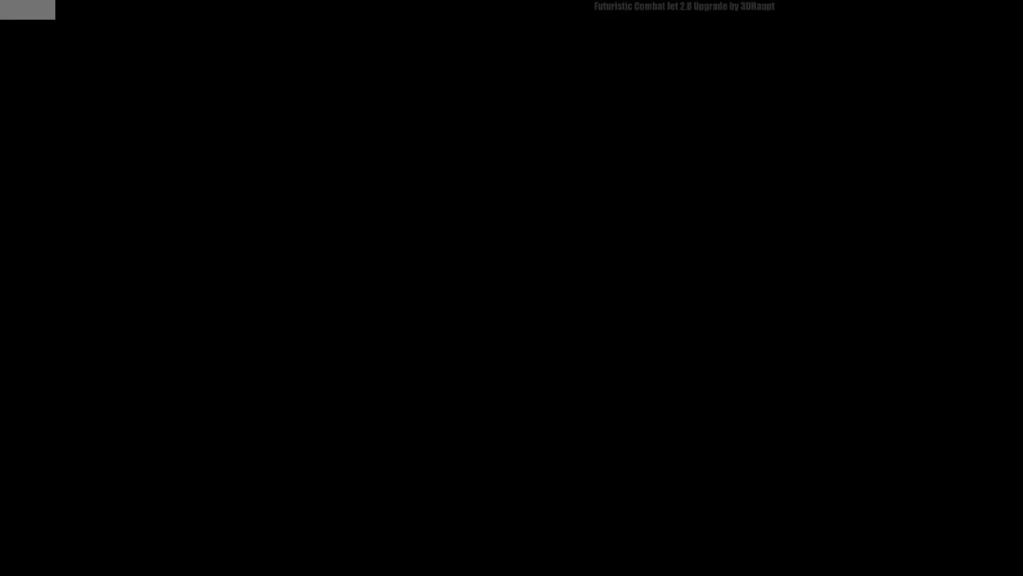
scroll(494, 120, "up", 2)
scroll(484, 103, "up", 2)
mouse_move(480, 108)
middle_mouse_down()
mouse_move(405, 125)
mouse_move(489, 104)
middle_mouse_up()
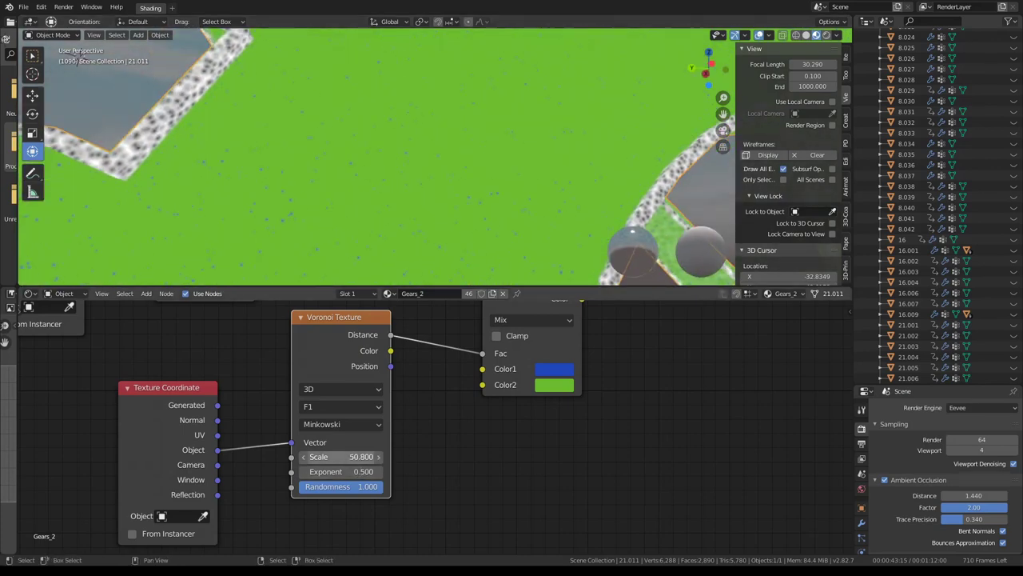
left_click_drag(342, 457, 312, 456)
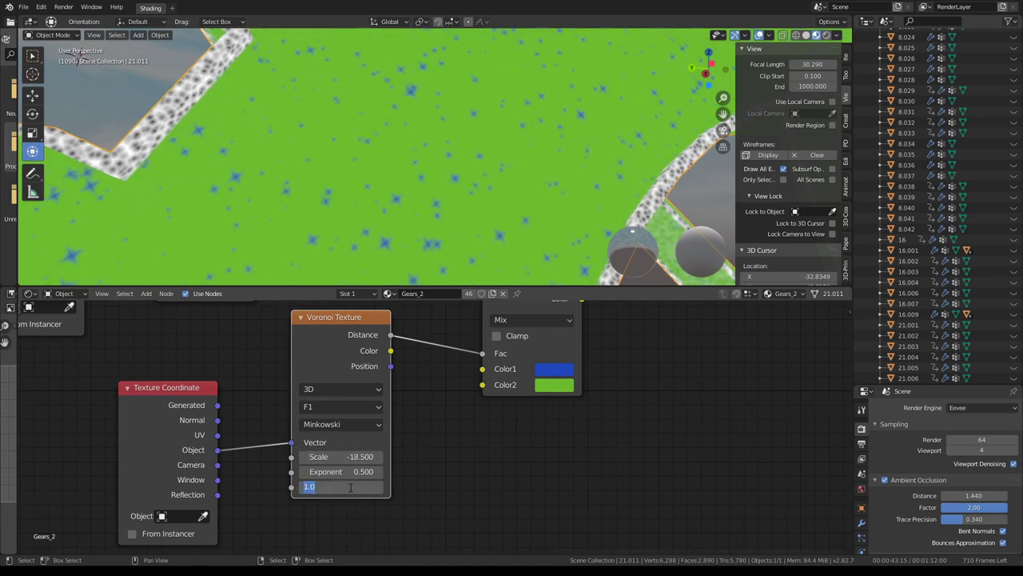
mouse_move(363, 487)
left_mouse_down()
mouse_move(344, 487)
mouse_move(382, 487)
left_mouse_up()
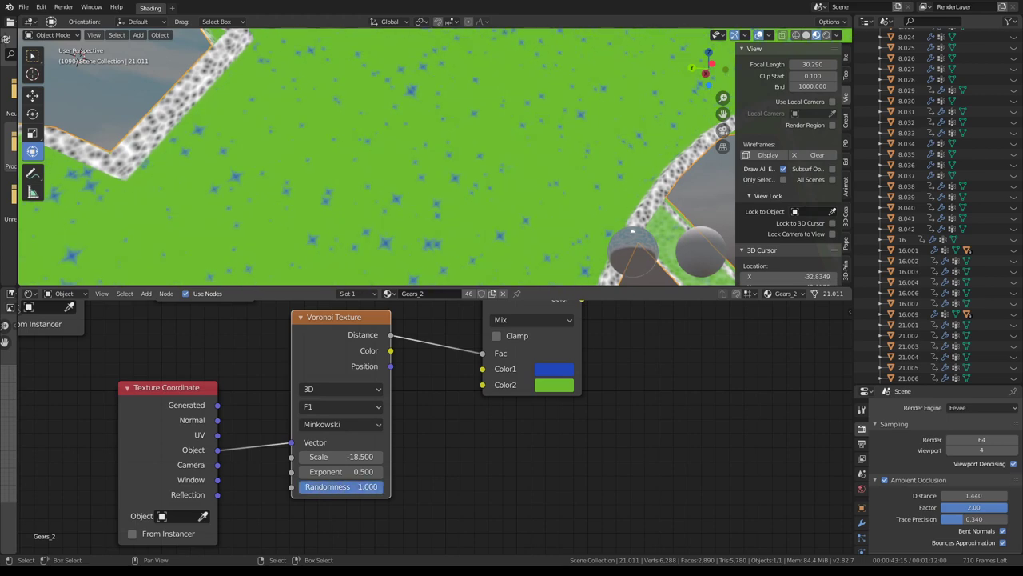
Set the Voronoi metric to Euclidean with Randomness back at 1.0.
left_click(319, 425)
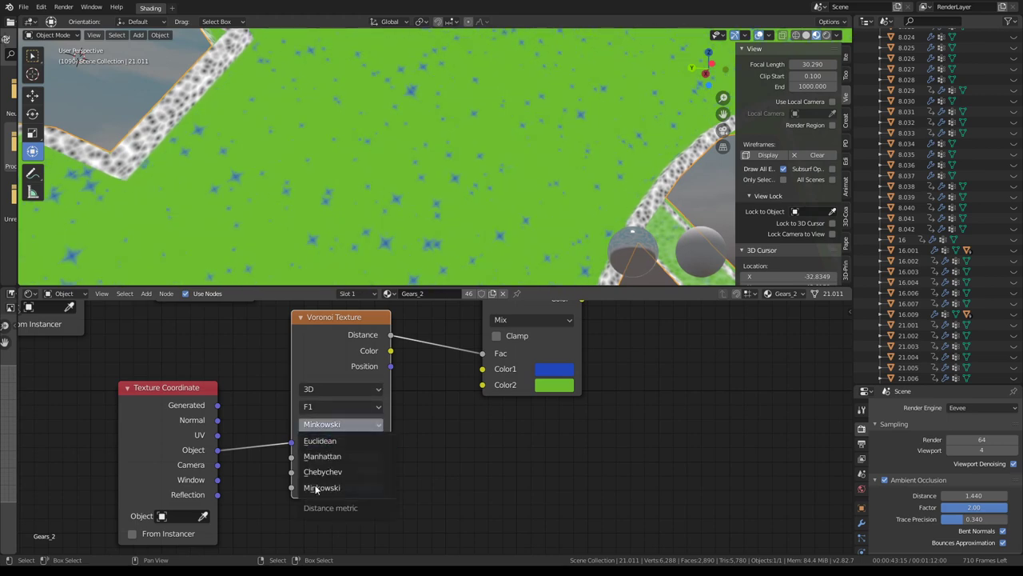
left_click(319, 442)
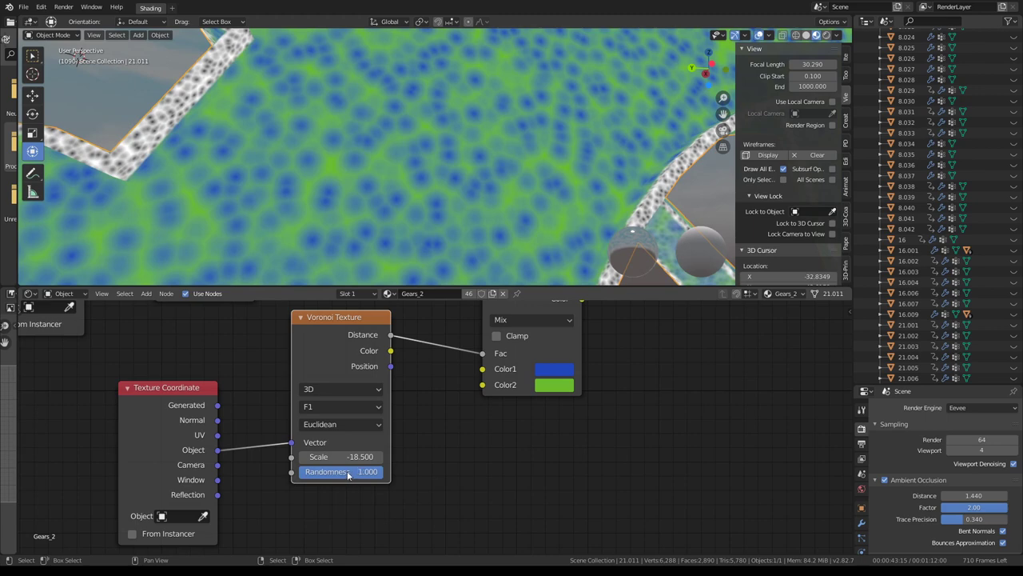
key("BackSpace")
left_click_drag(336, 471, 376, 472)
middle_click_drag(568, 118, 575, 127)
scroll(448, 360, "down", 2)
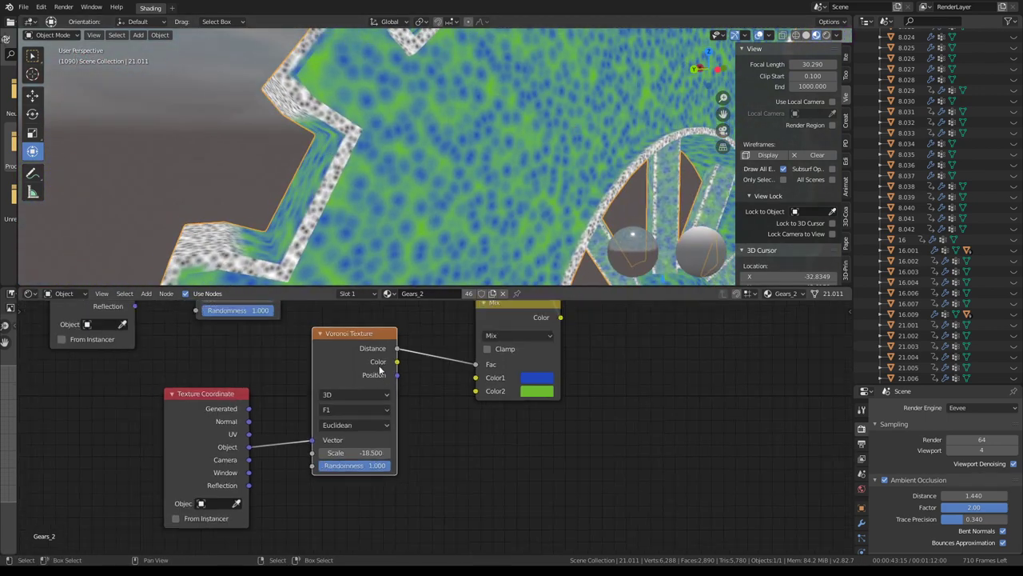
middle_click_drag(480, 308, 407, 312)
scroll(383, 400, "down", 4, "shift")
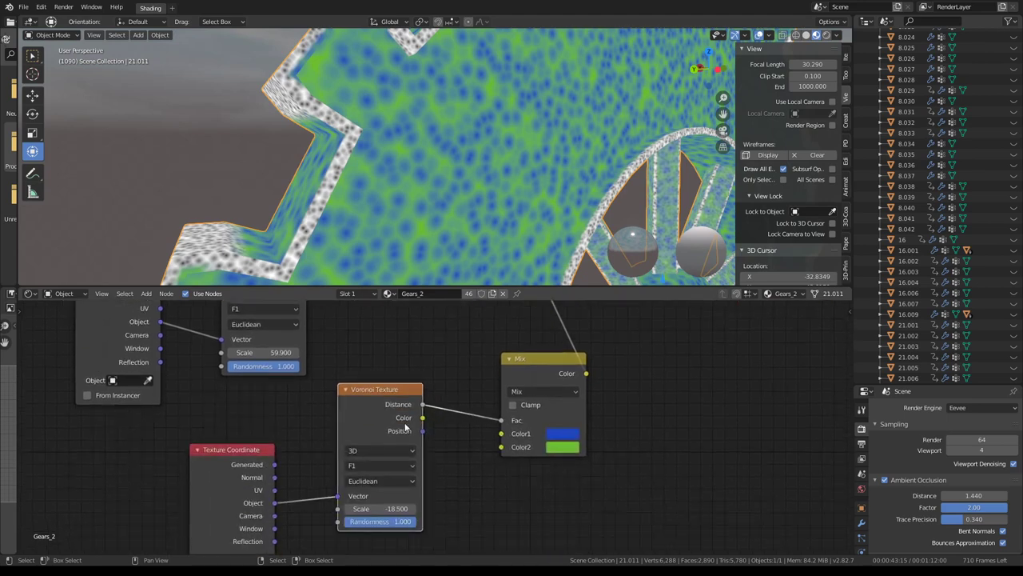
left_click(382, 480)
scroll(475, 427, "down", 1)
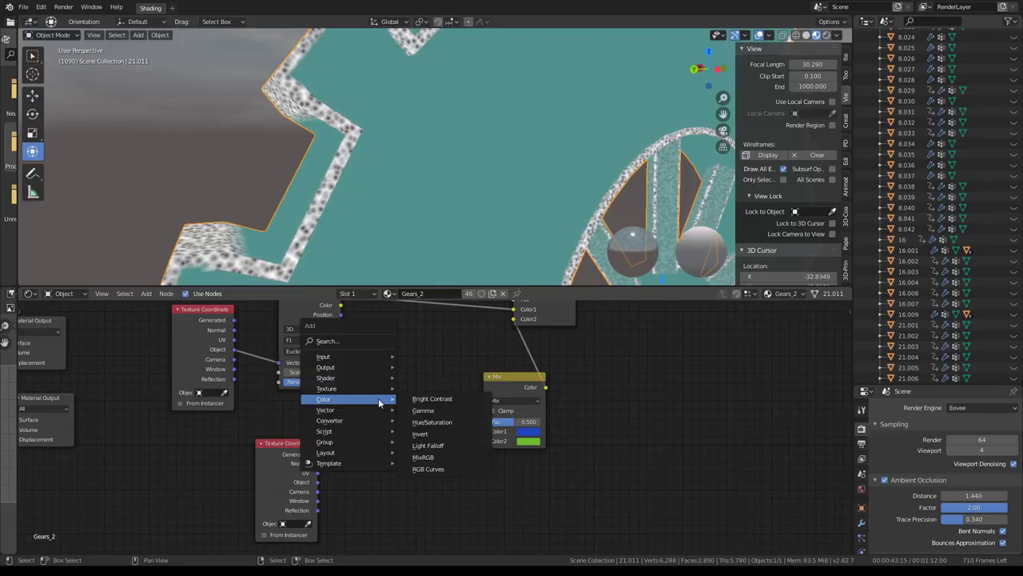
mouse_move(327, 388)
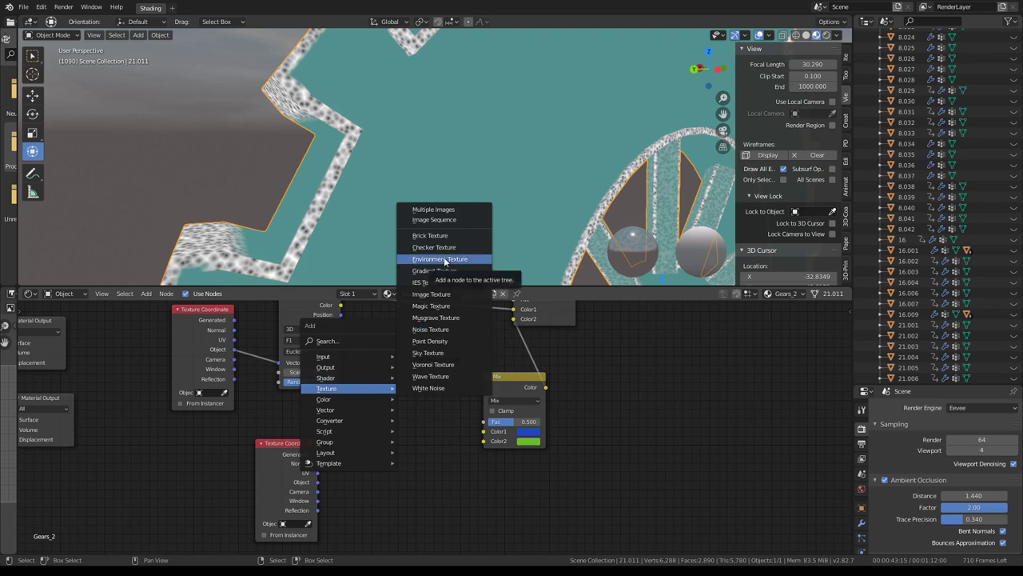
Place a Wave Texture node and move the Texture Coordinate node down to feed it.
left_click(438, 376)
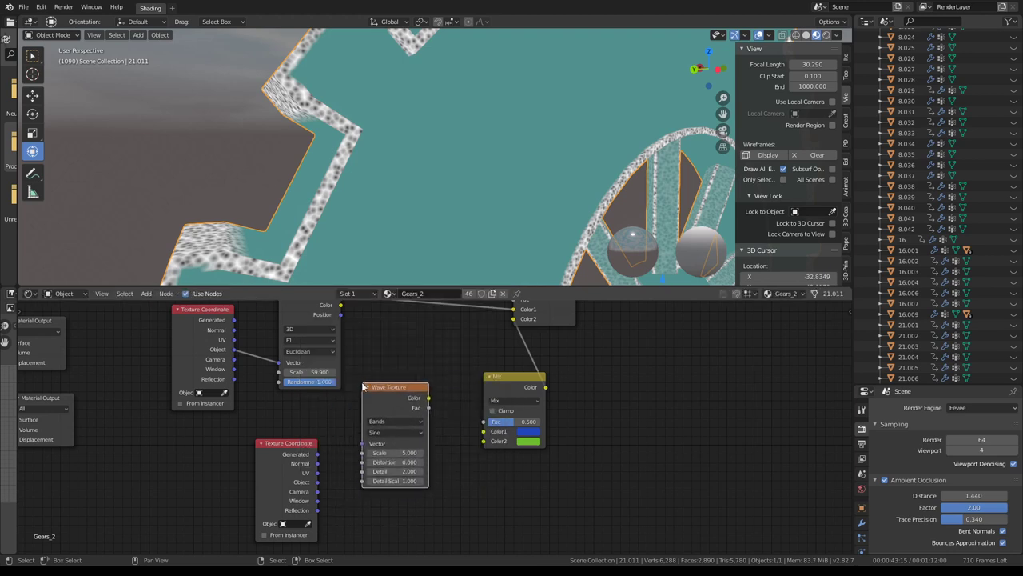
scroll(316, 457, "left", 1, "ctrl")
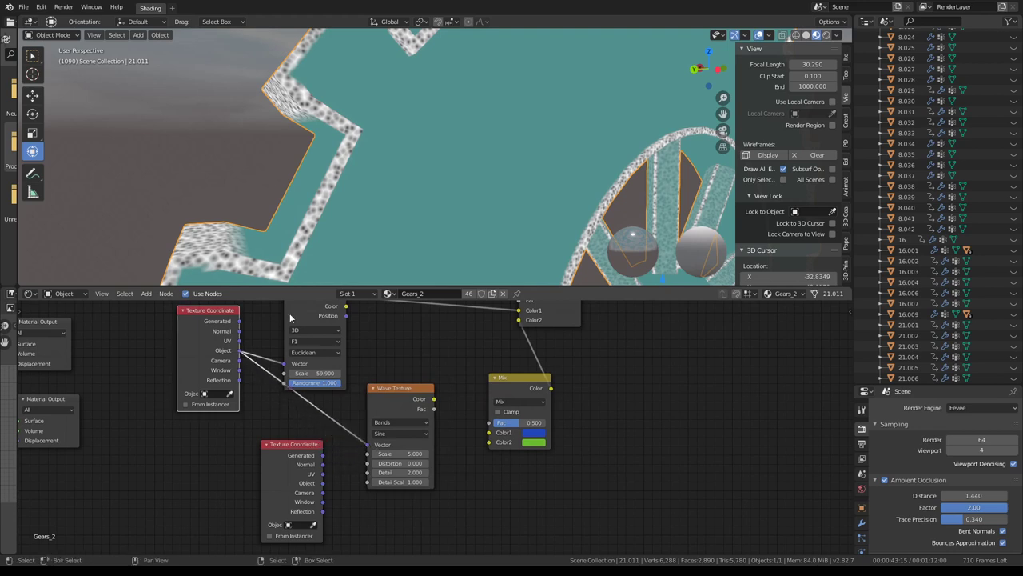
left_click_drag(215, 314, 199, 393)
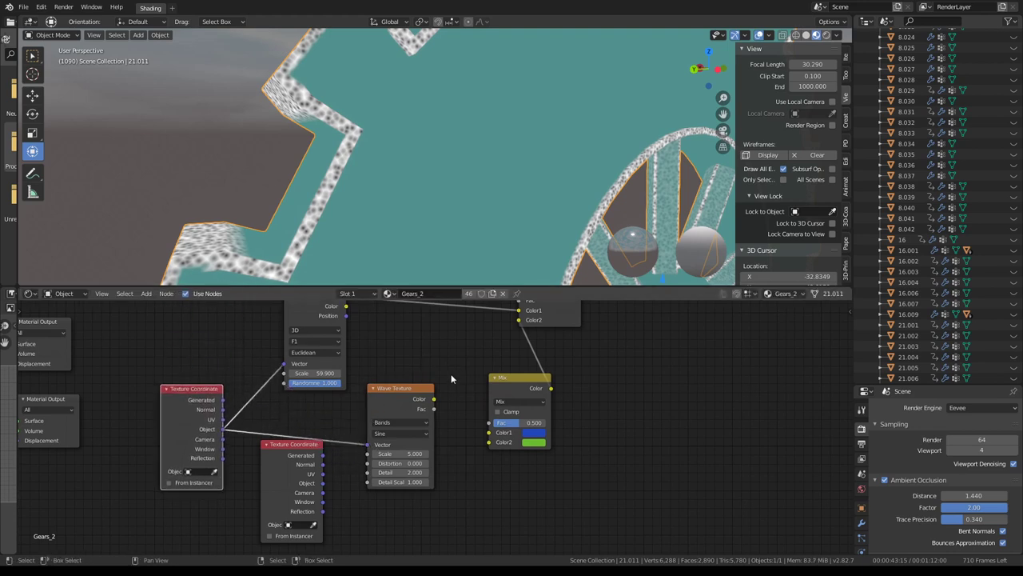
Link the Wave Texture Color into the Mix Fac and preview the striped gear.
left_click(434, 403)
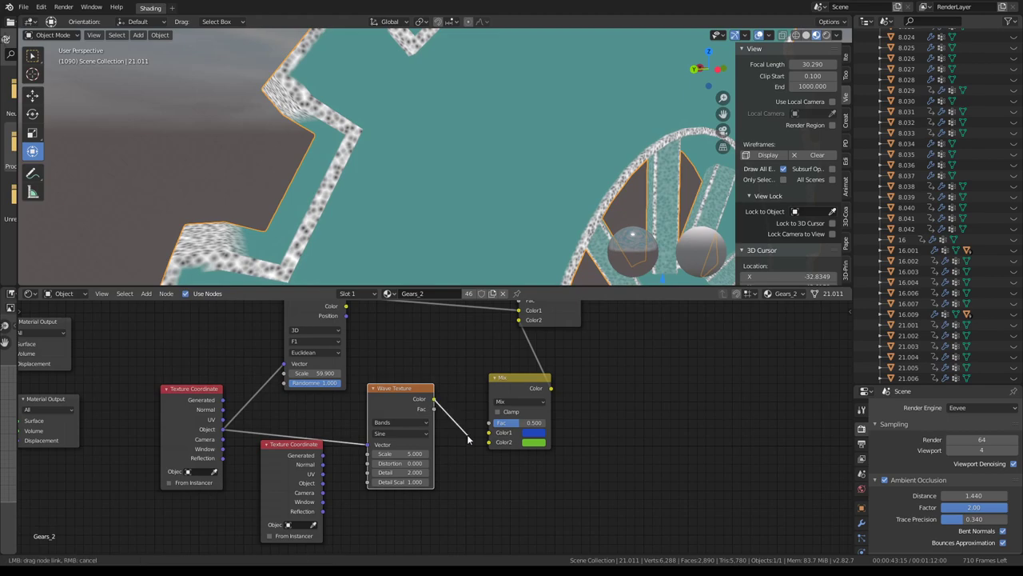
left_click_drag(490, 429, 488, 422)
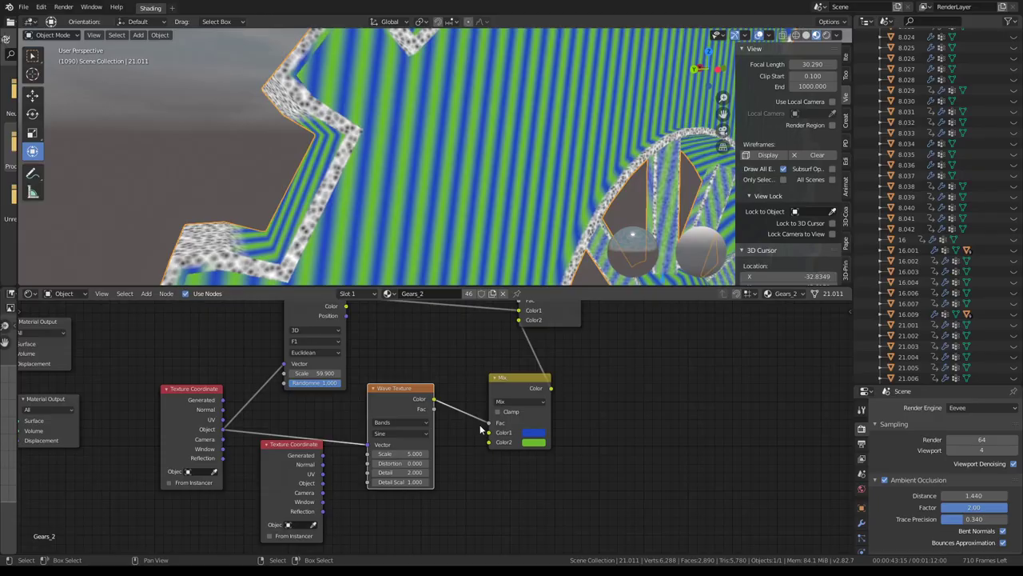
key("space")
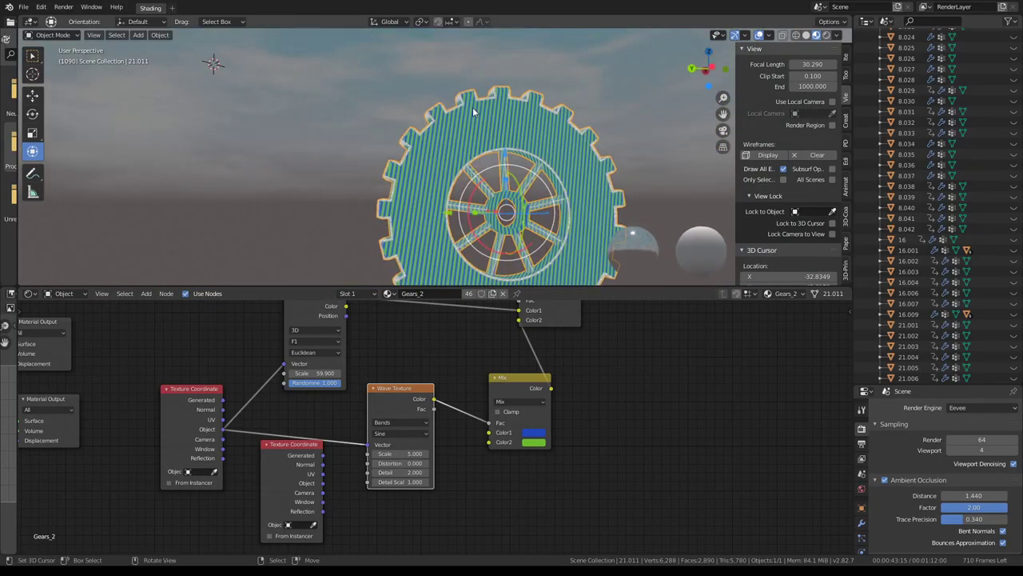
mouse_move(475, 113)
middle_mouse_down()
mouse_move(558, 123)
mouse_move(470, 127)
middle_mouse_up()
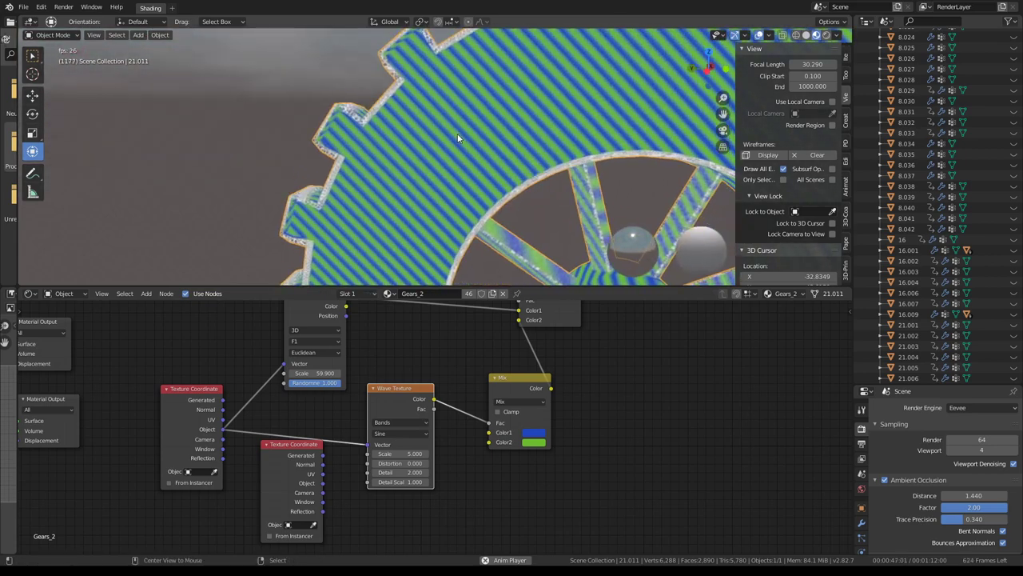
key("space")
Set the wave Scale to 4.79 and Distortion to 41.15 for wavy stripes.
scroll(467, 450, "up", 1)
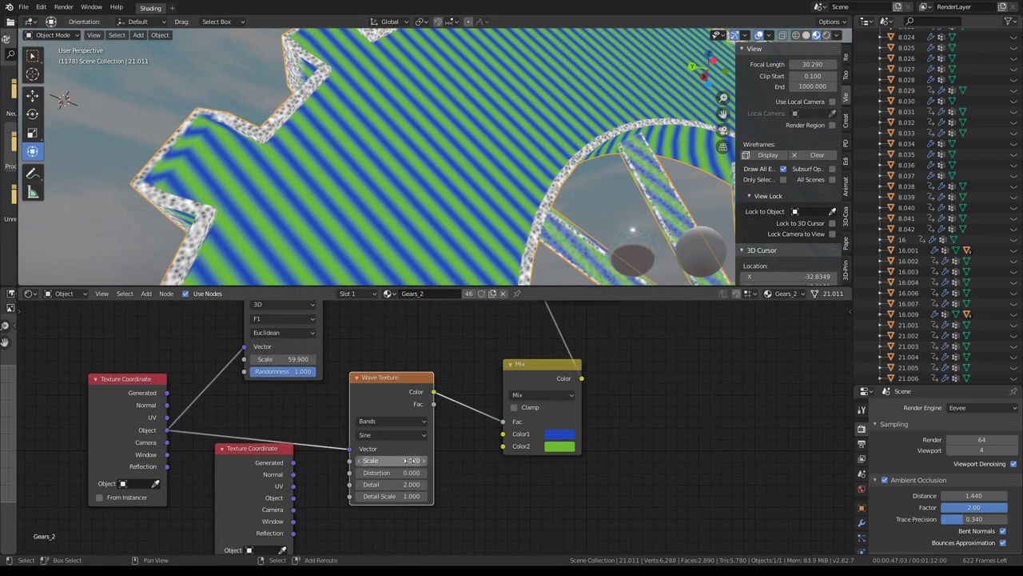
left_click_drag(411, 460, 424, 507)
left_click_drag(392, 472, 389, 472)
scroll(533, 65, "up", 2)
scroll(486, 136, "up", 2)
scroll(458, 284, "up", 2)
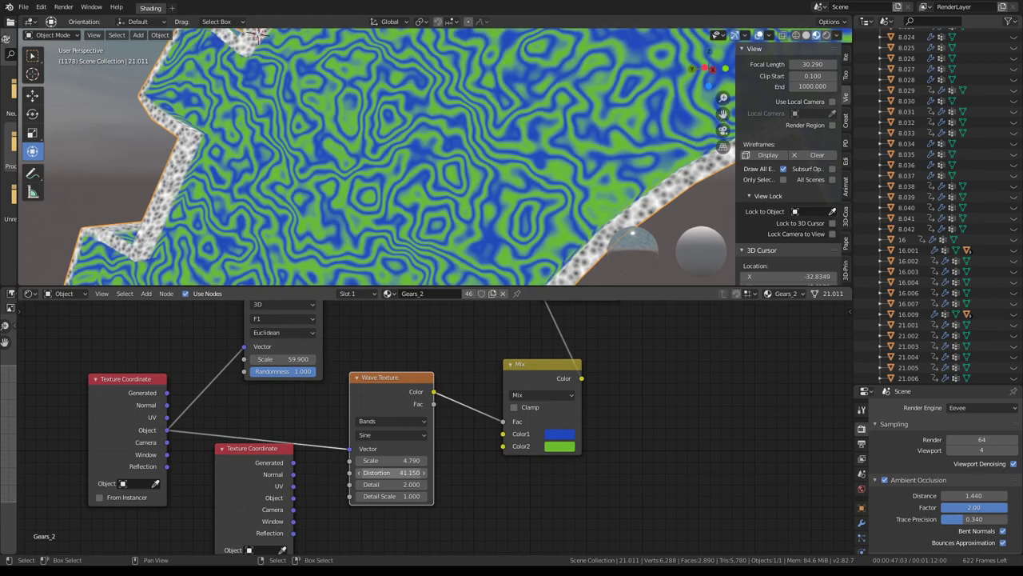
key("space")
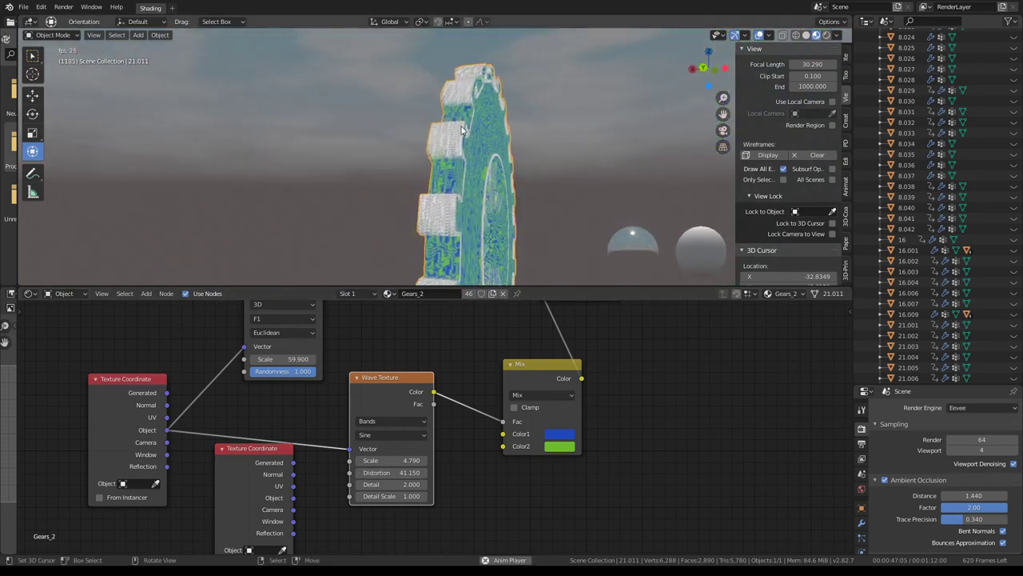
middle_click_drag(414, 128, 441, 84)
key("space")
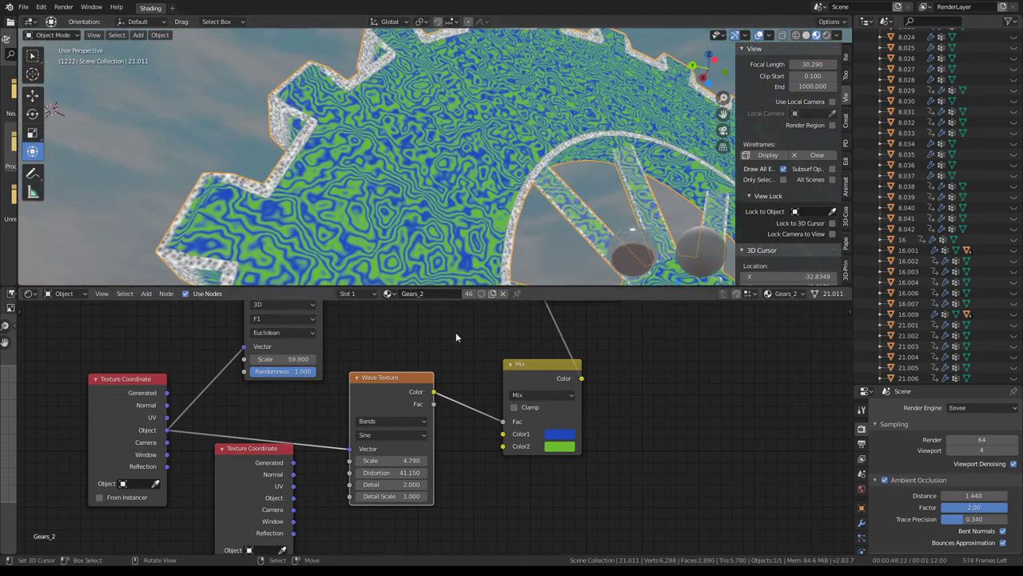
Set the wave Detail to 0.8 and Detail Scale to -1.7.
mouse_move(387, 484)
left_mouse_down()
mouse_move(416, 483)
mouse_move(352, 484)
mouse_move(432, 483)
mouse_move(363, 496)
left_mouse_up()
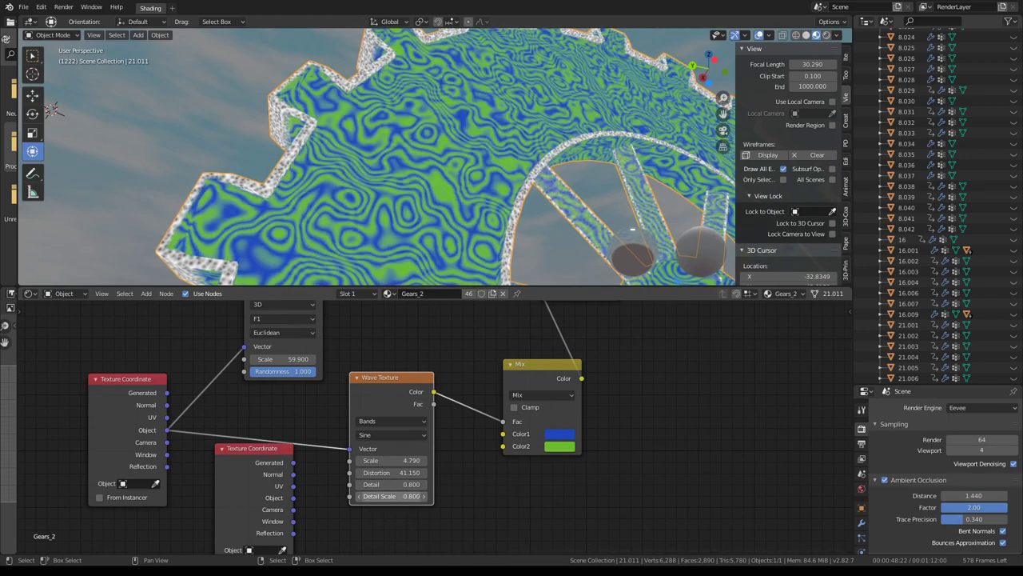
left_click_drag(363, 496, 344, 496)
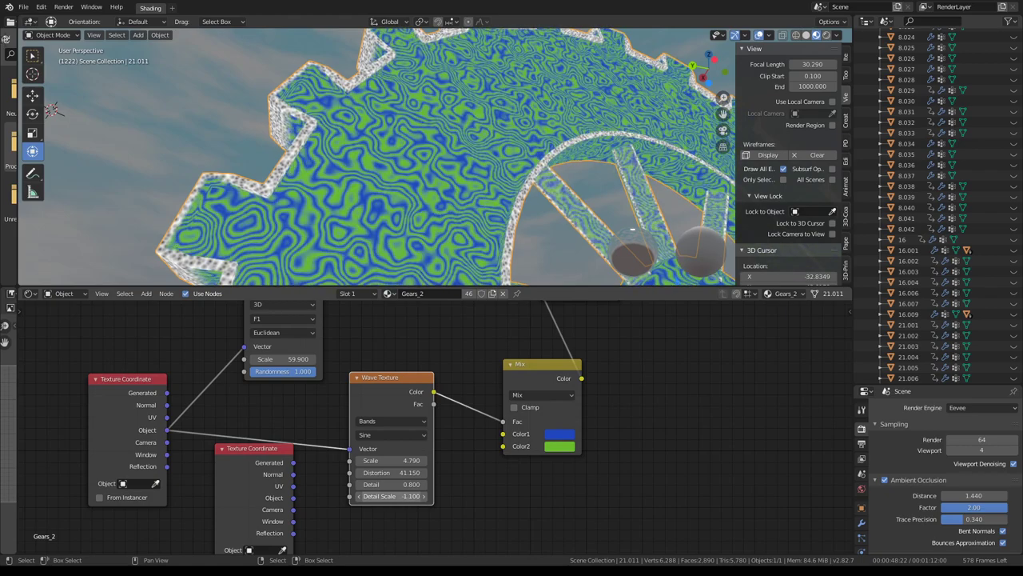
mouse_move(422, 210)
middle_mouse_down()
mouse_move(474, 234)
mouse_move(411, 158)
mouse_move(410, 136)
mouse_move(447, 200)
middle_mouse_up()
scroll(473, 237, "up", 5)
mouse_move(539, 314)
middle_mouse_down()
mouse_move(515, 473)
mouse_move(479, 433)
middle_mouse_up()
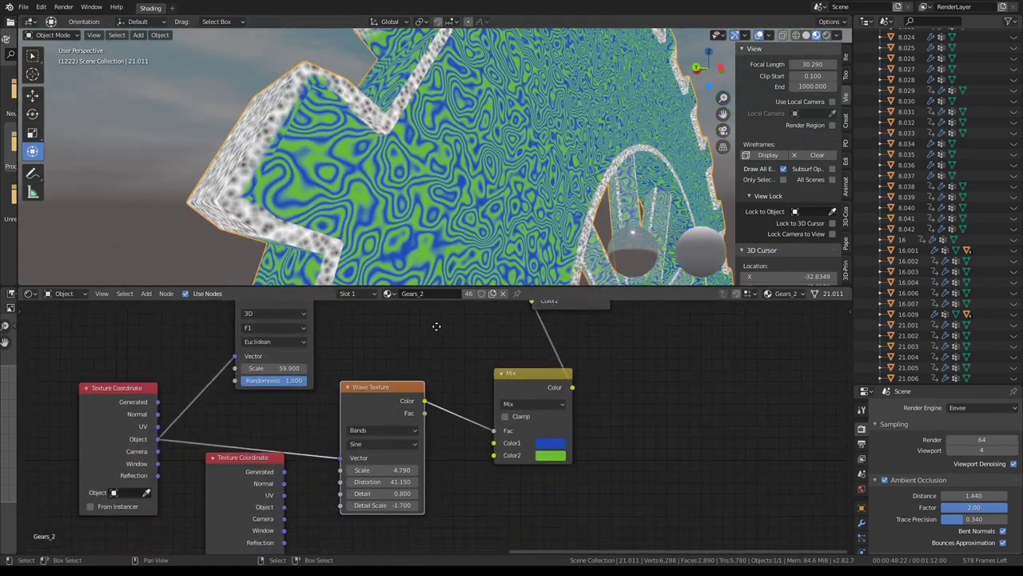
Switch the wave type to Rings and the profile to Saw.
left_click(382, 369)
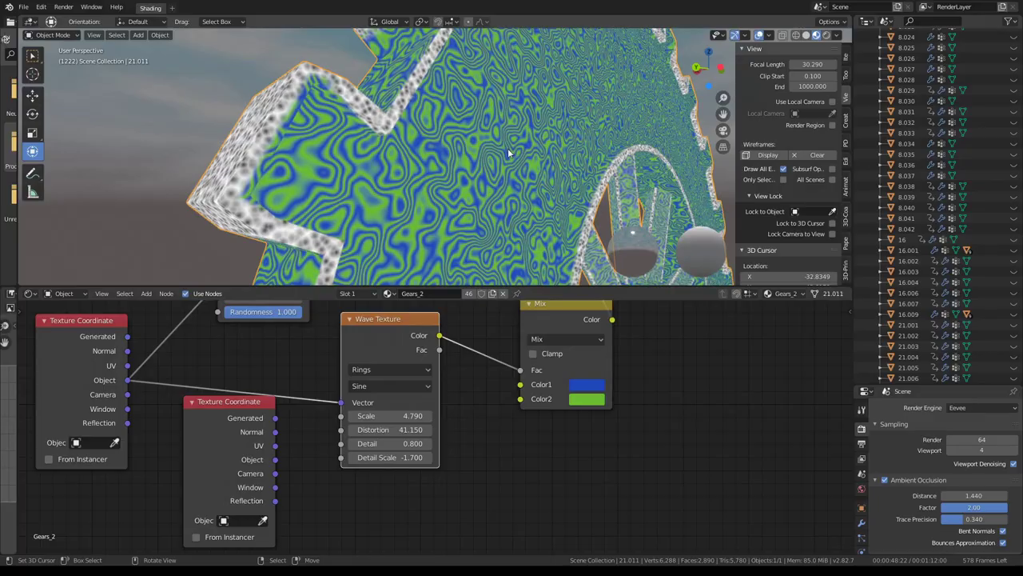
left_click(380, 386)
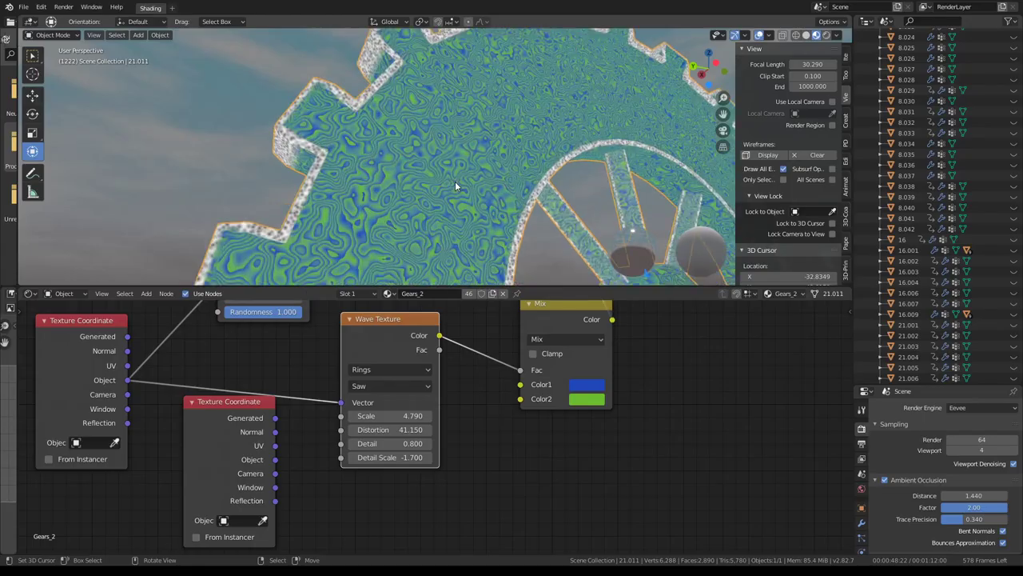
scroll(457, 180, "up", 2)
scroll(472, 175, "up", 3)
scroll(479, 162, "up", 2)
scroll(432, 174, "up", 2)
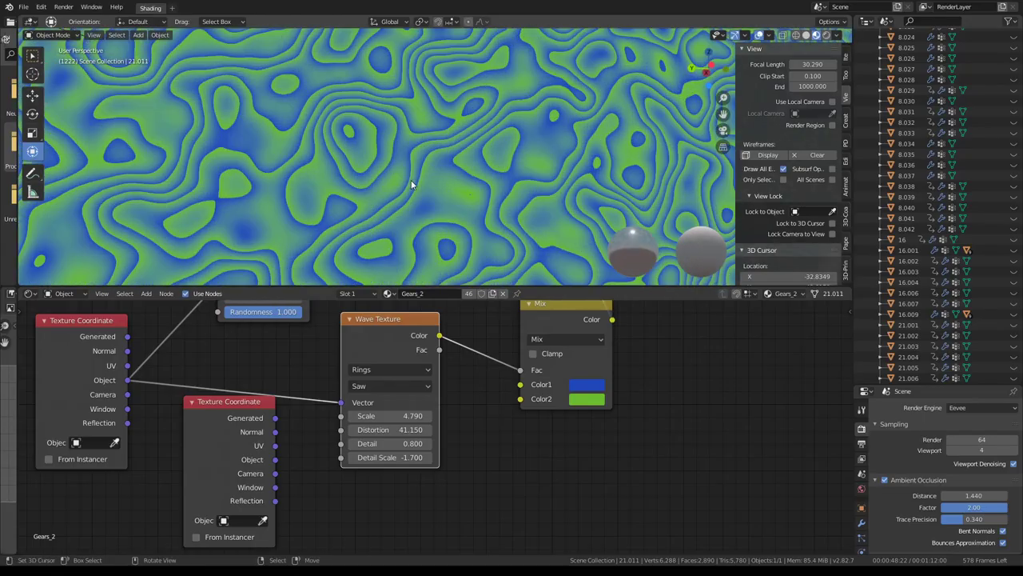
scroll(415, 180, "up", 2)
scroll(414, 183, "up", 2)
scroll(415, 183, "up", 1)
scroll(418, 159, "down", 5)
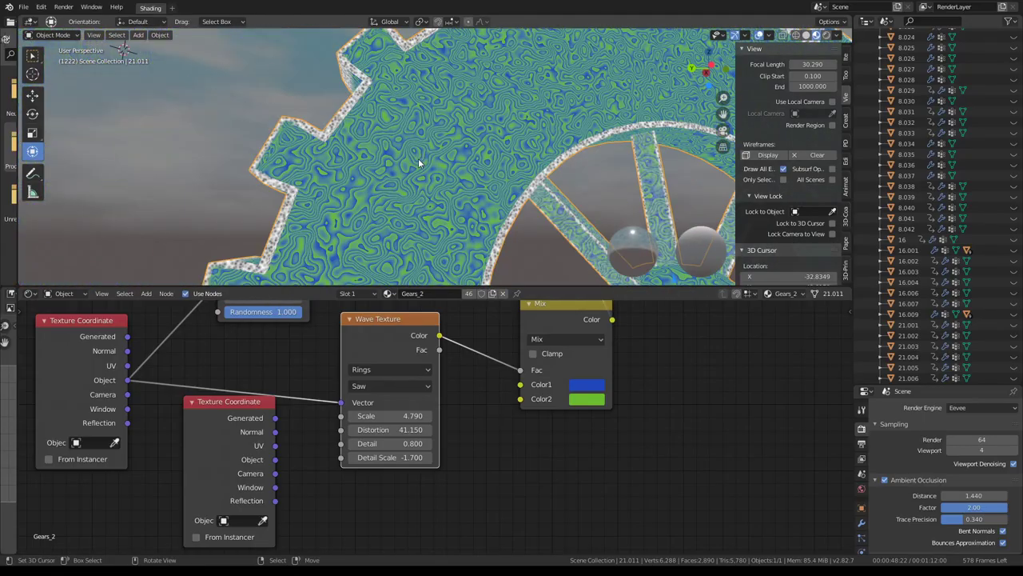
scroll(426, 154, "down", 2)
scroll(403, 326, "down", 1)
scroll(403, 325, "down", 1)
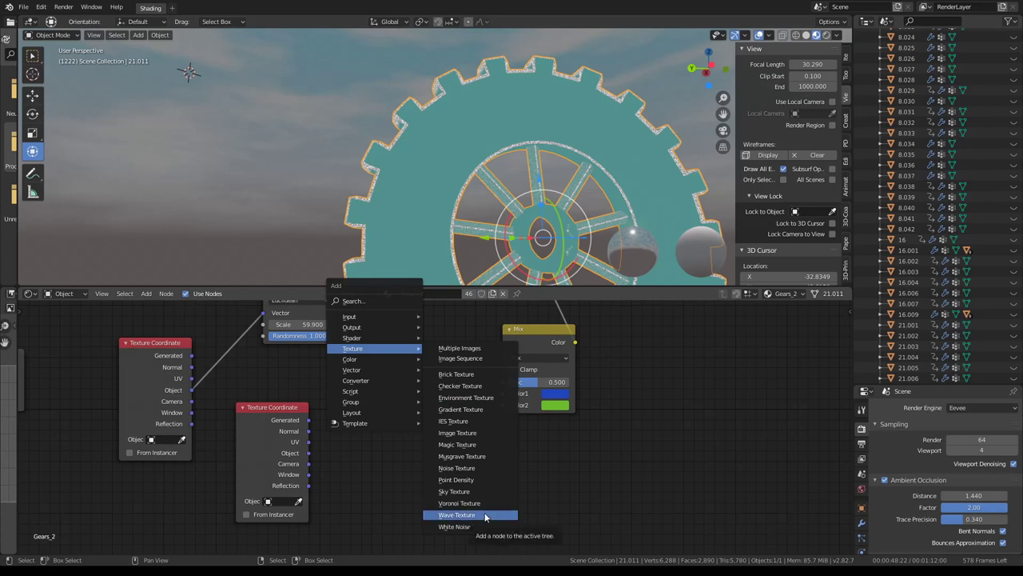
Add a Noise Texture fed by Texture Coordinate Object, placed before the Mix node.
left_click(457, 468)
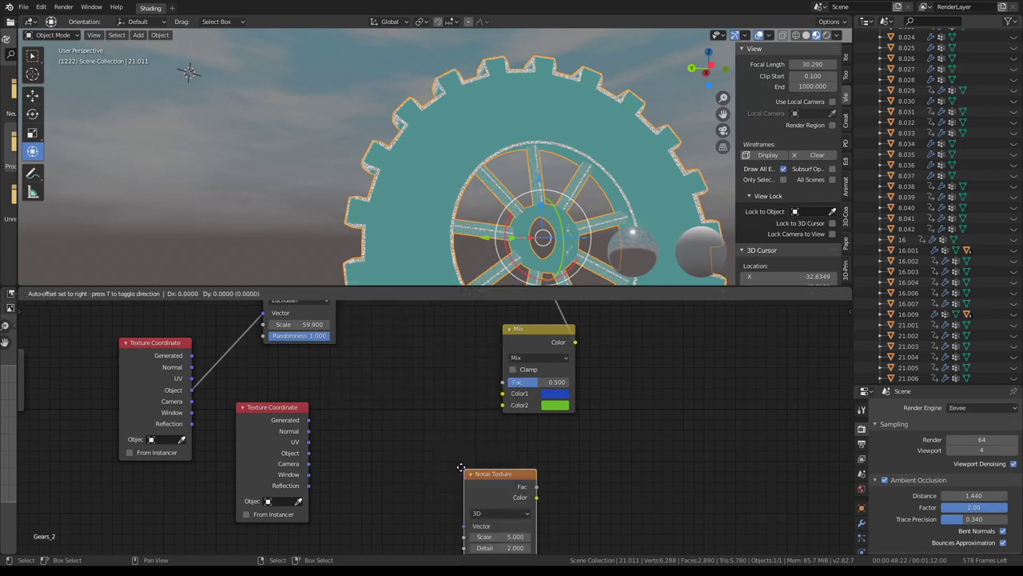
mouse_move(191, 390)
left_mouse_down()
mouse_move(262, 392)
mouse_move(280, 440)
left_mouse_up()
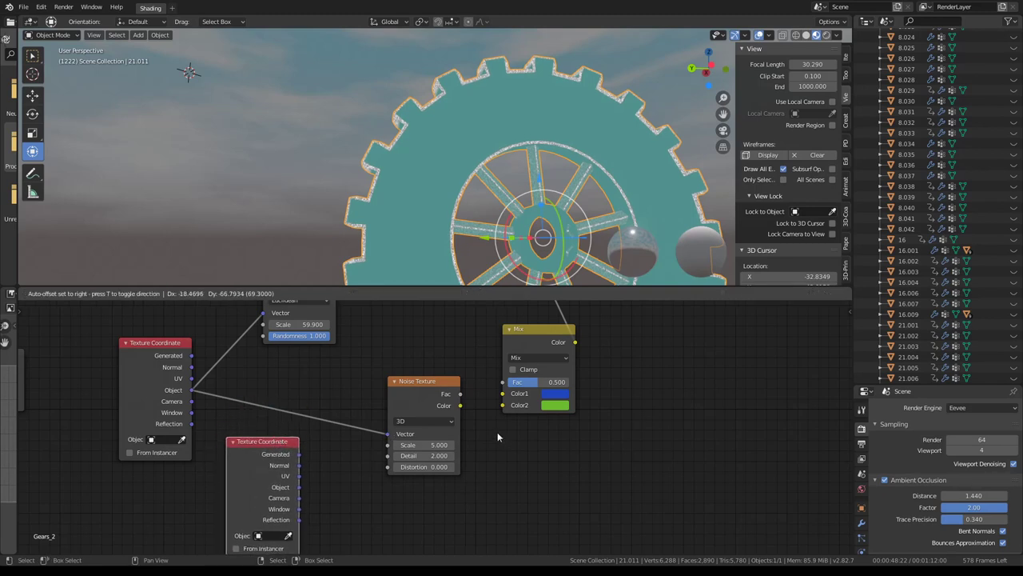
mouse_move(402, 412)
left_mouse_down()
mouse_move(343, 407)
mouse_move(367, 401)
left_mouse_up()
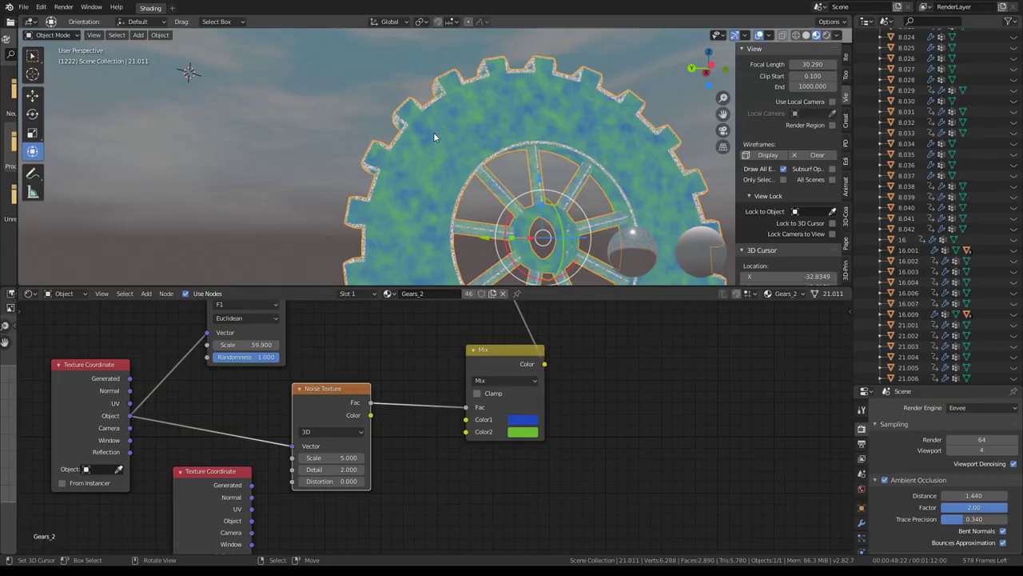
Set the noise Scale to about 43.9 and Detail to 5.4.
scroll(433, 132, "up", 2)
scroll(436, 125, "up", 2)
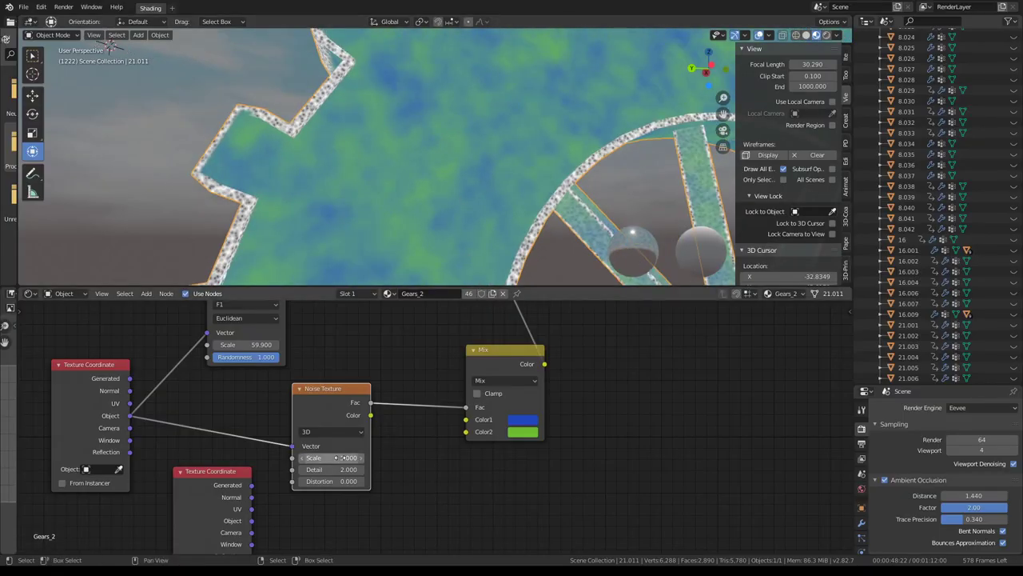
left_click_drag(340, 457, 480, 457)
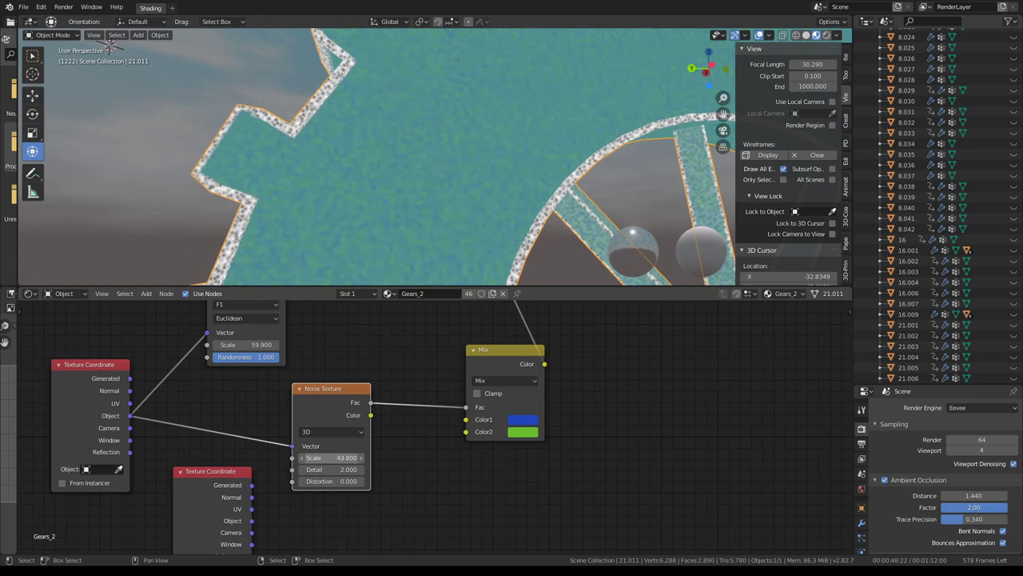
left_click_drag(340, 457, 344, 457)
scroll(431, 208, "up", 2)
scroll(446, 212, "up", 2)
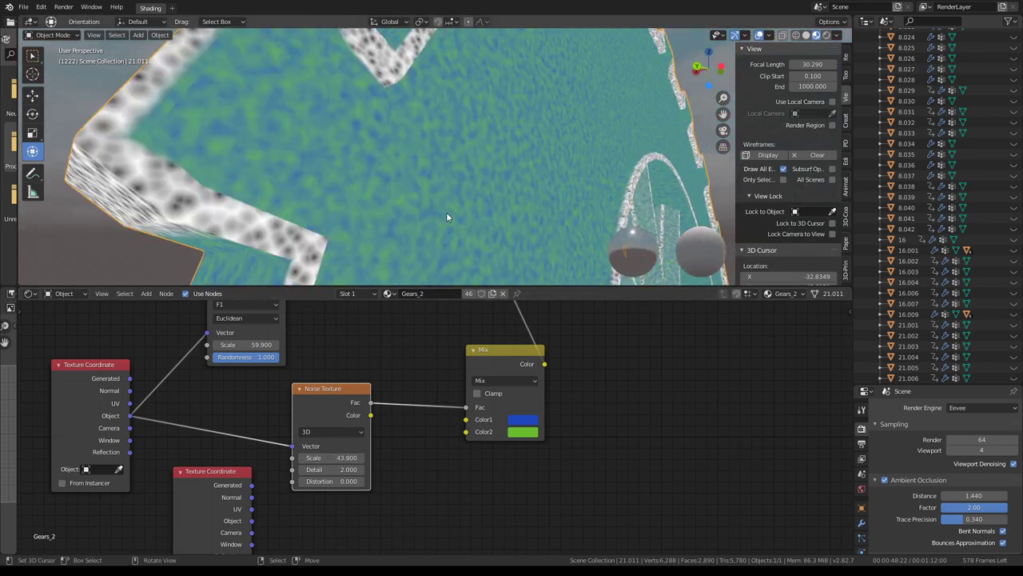
scroll(446, 212, "up", 2)
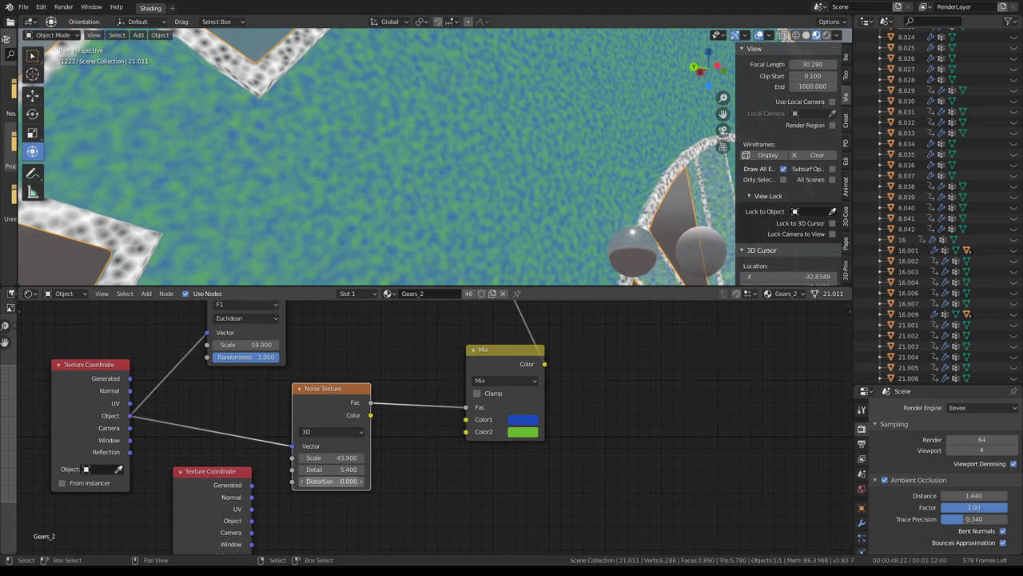
left_click_drag(331, 480, 384, 480)
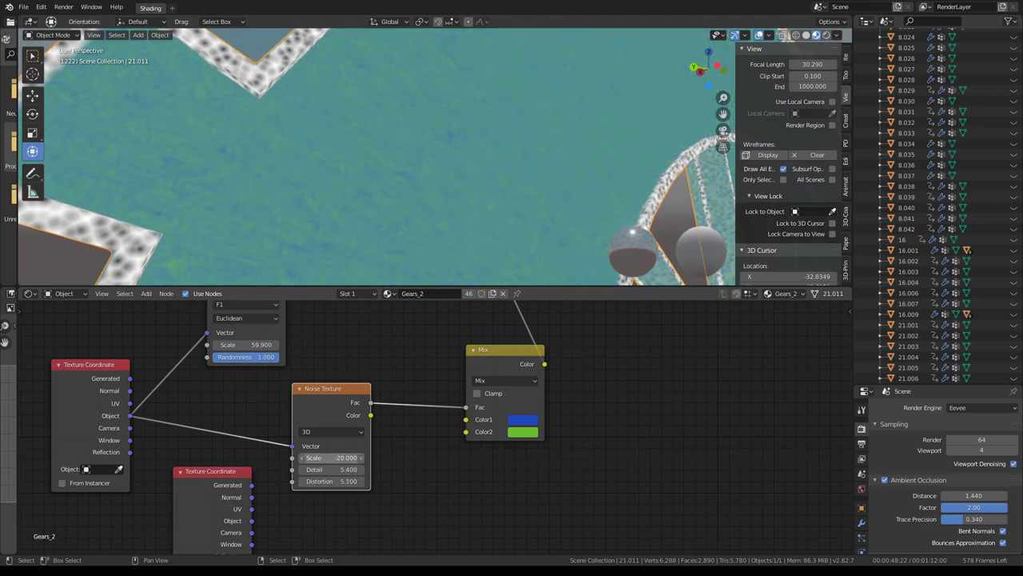
Change the noise Scale to -5.1 and Distortion to 18.4, then preview the gear.
left_click_drag(332, 458, 480, 427)
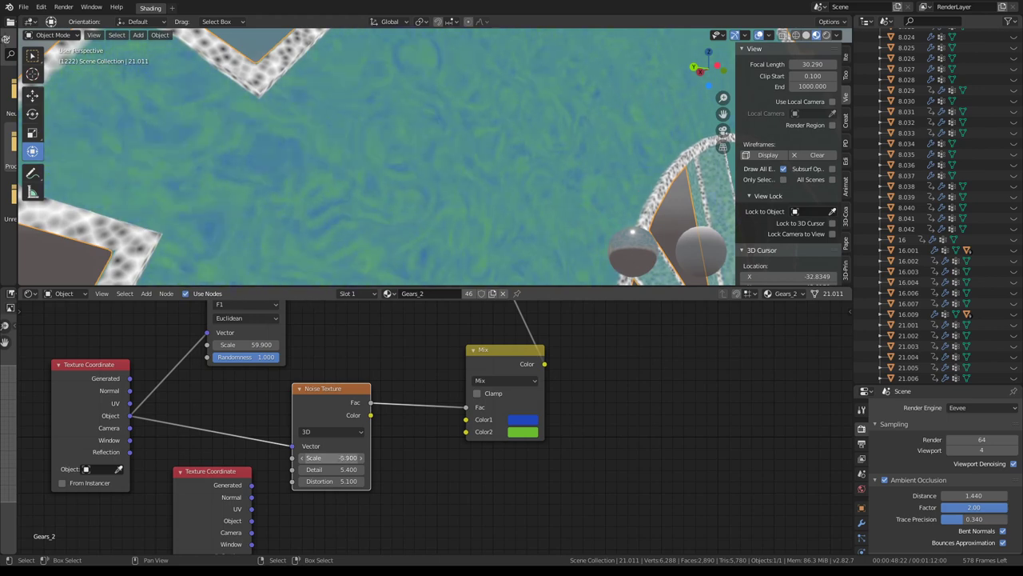
mouse_move(350, 484)
left_mouse_down()
mouse_move(320, 484)
mouse_move(396, 481)
left_mouse_up()
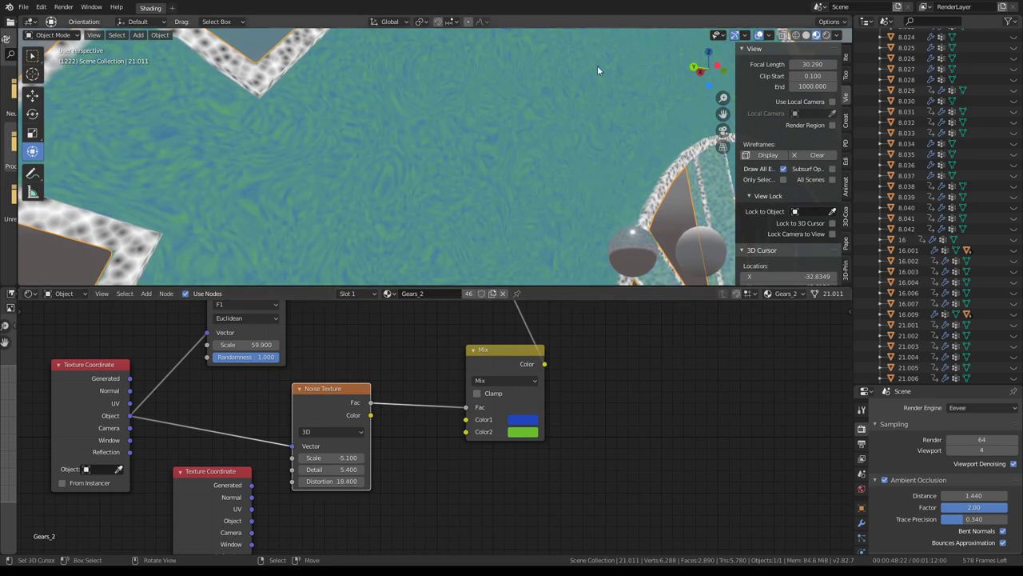
middle_click_drag(597, 66, 585, 104)
scroll(585, 100, "up", 4)
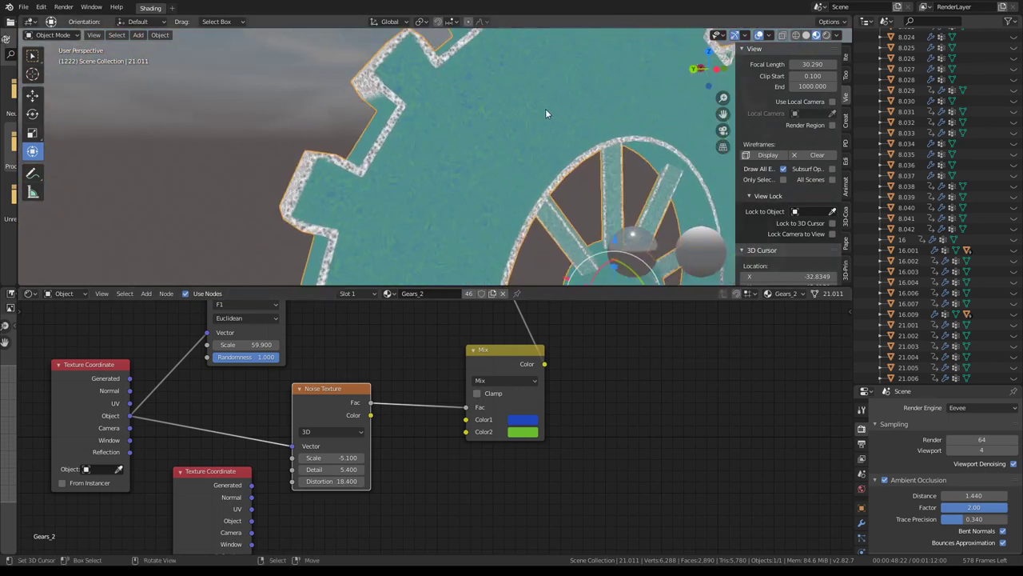
key("space")
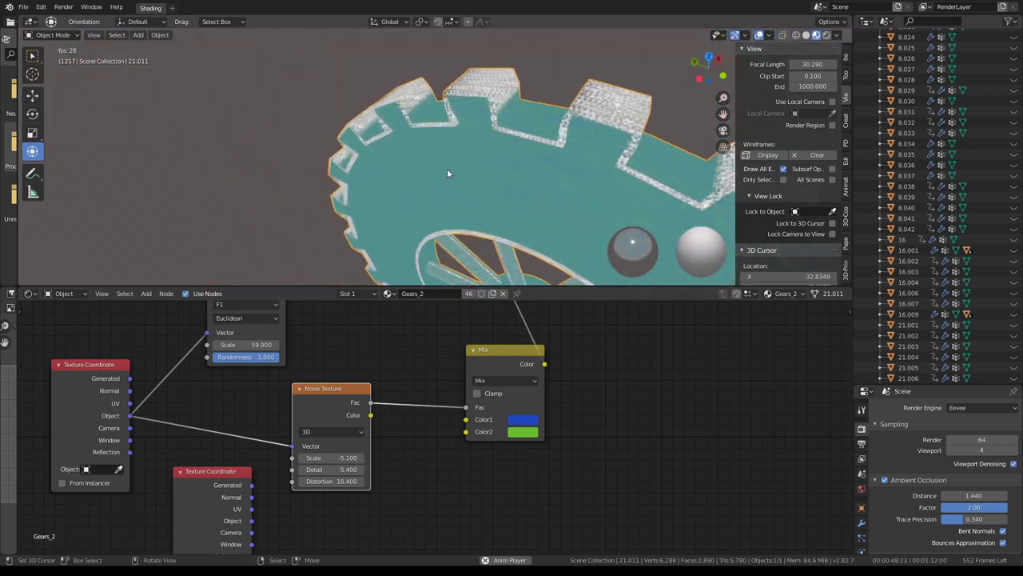
mouse_move(450, 168)
middle_mouse_down()
mouse_move(313, 153)
mouse_move(423, 198)
mouse_move(258, 158)
mouse_move(354, 192)
mouse_move(577, 324)
middle_mouse_up()
key("space")
Set the Mix node's Color1 to a dark colour.
scroll(577, 336, "up", 1)
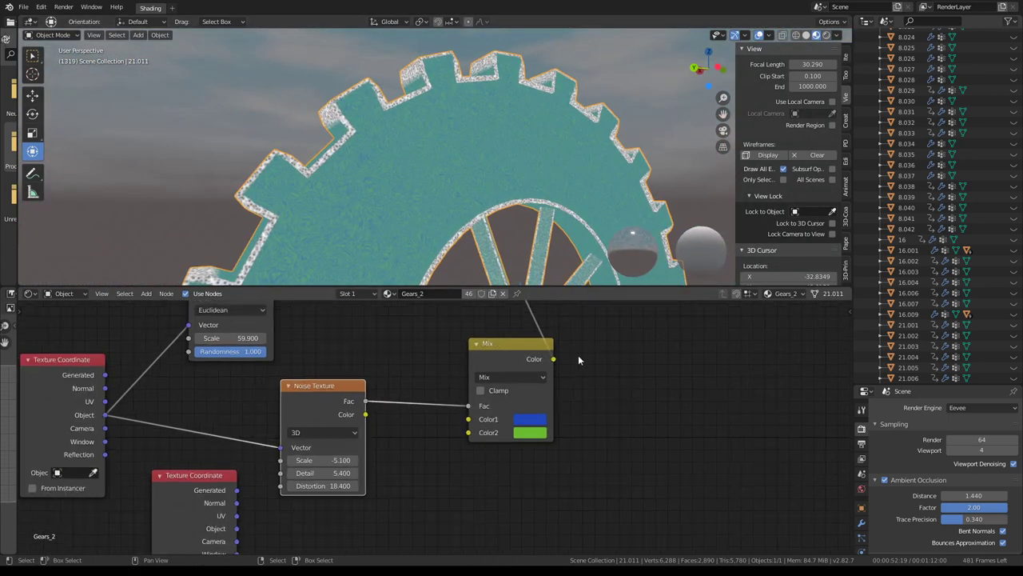
left_click(529, 421)
left_click_drag(579, 275, 560, 290)
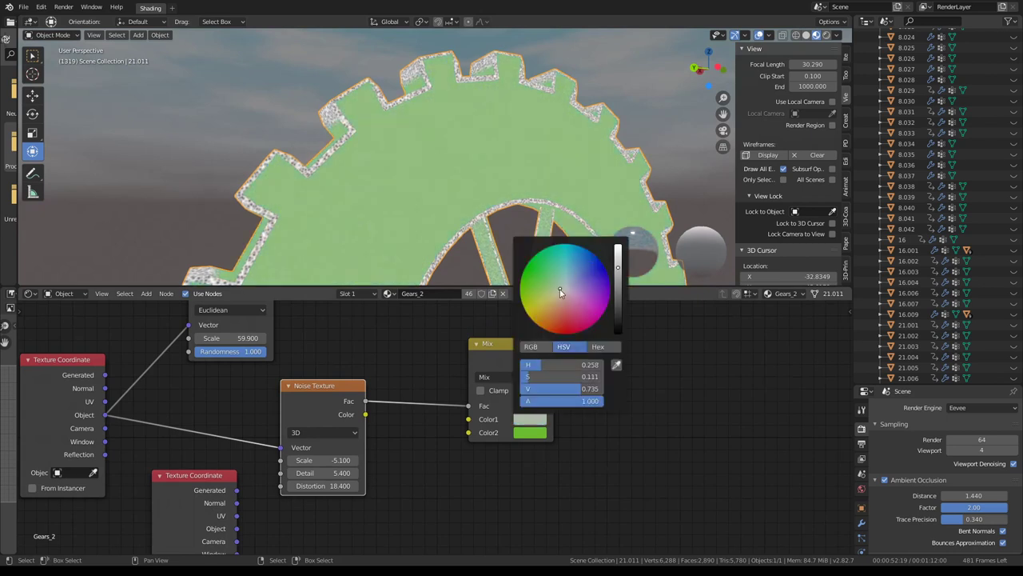
left_click_drag(622, 276, 618, 306)
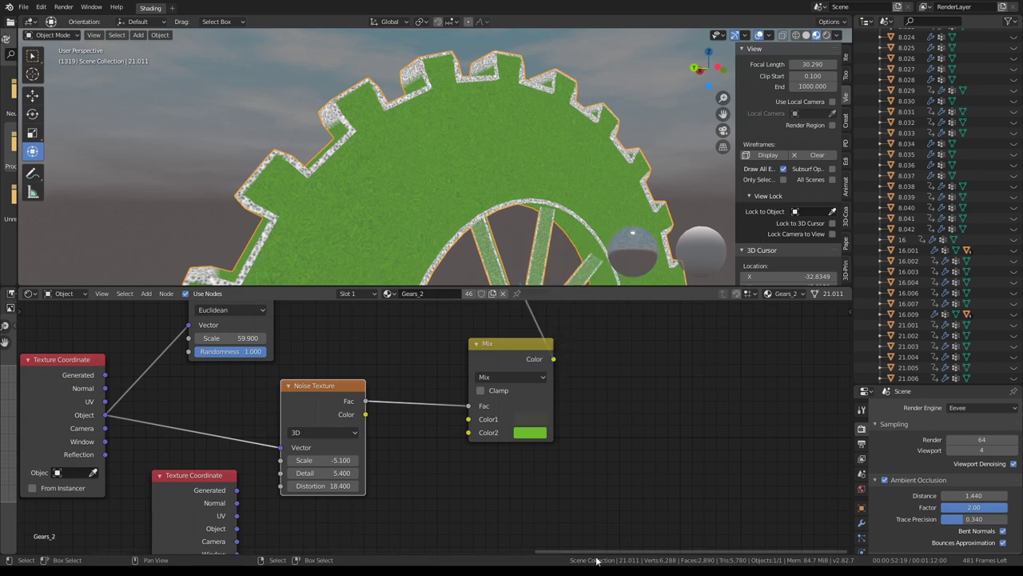
Set the Mix node's Color2 to near-white, turning the gear grey.
left_click(531, 432)
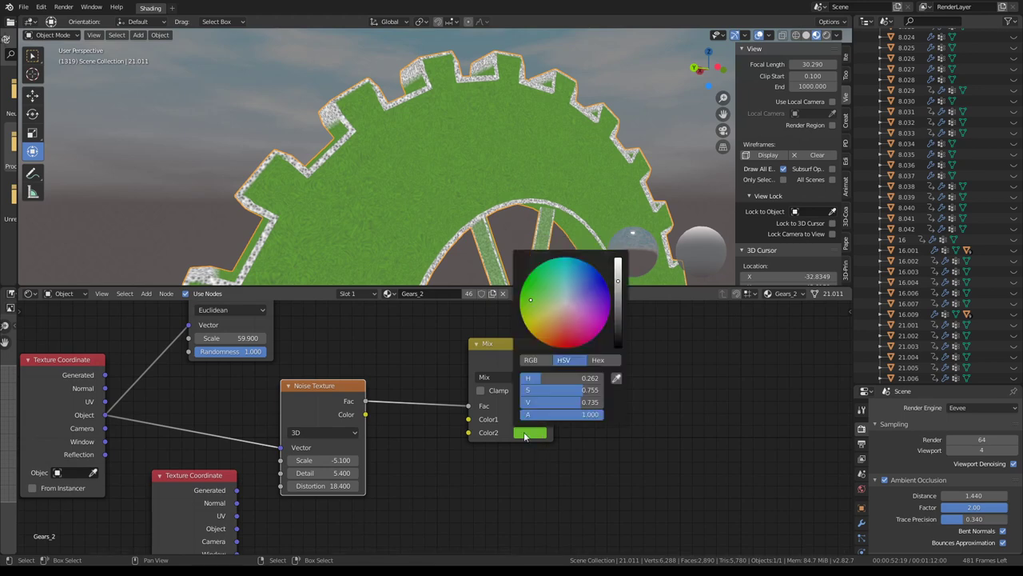
left_click_drag(617, 281, 617, 273)
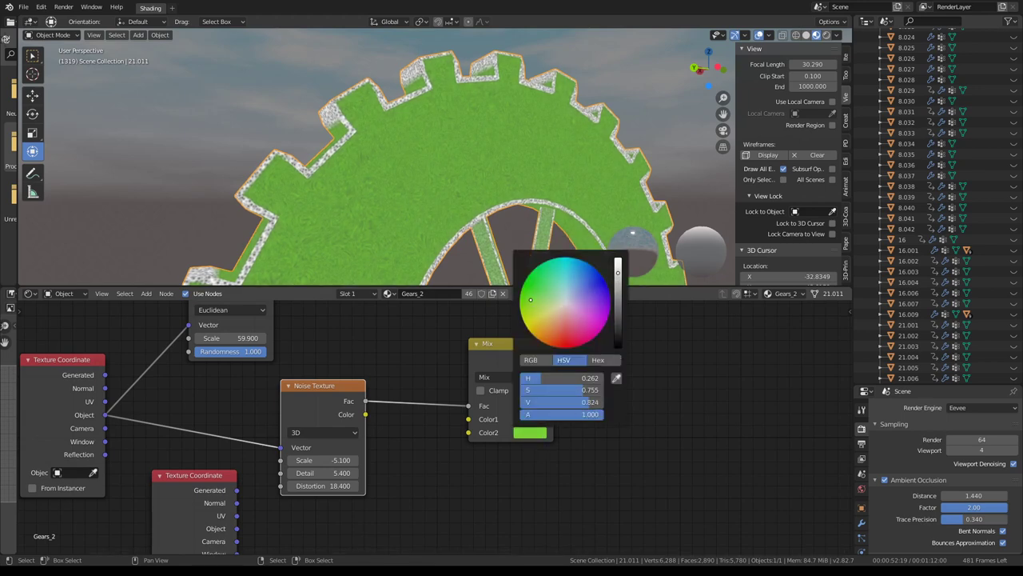
left_click(562, 301)
scroll(399, 196, "up", 2)
scroll(437, 168, "up", 2)
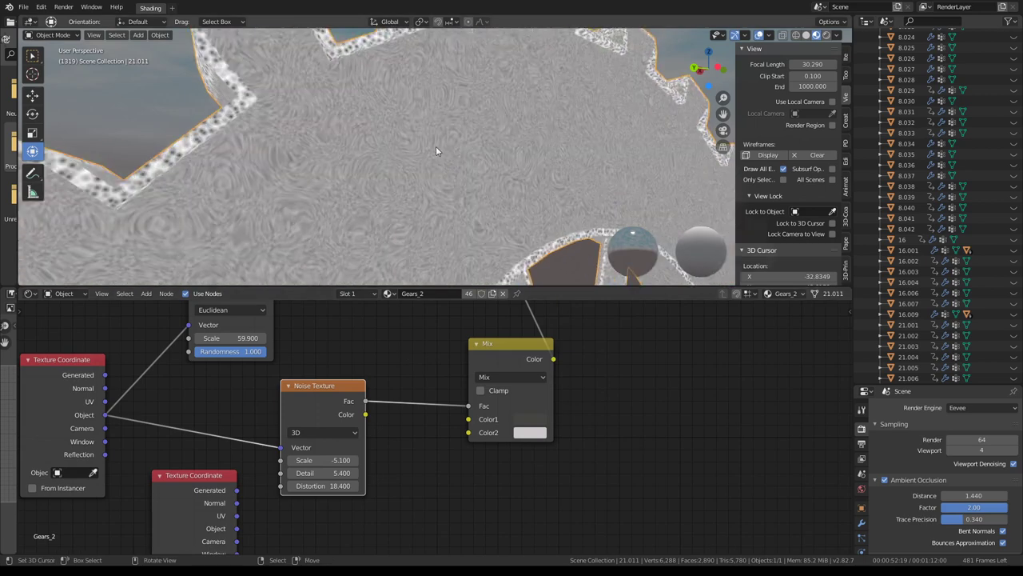
mouse_move(436, 150)
middle_mouse_down()
mouse_move(398, 103)
mouse_move(435, 160)
middle_mouse_up()
Set noise Distortion to 0 and Scale to 37, then reframe the whole gear.
scroll(353, 441, "up", 1)
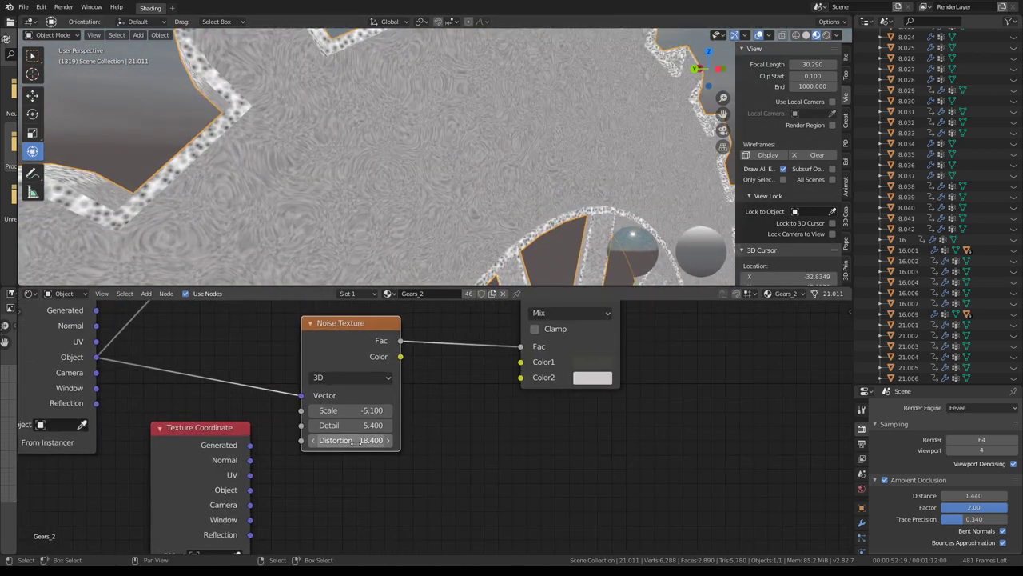
type("0")
key("Return")
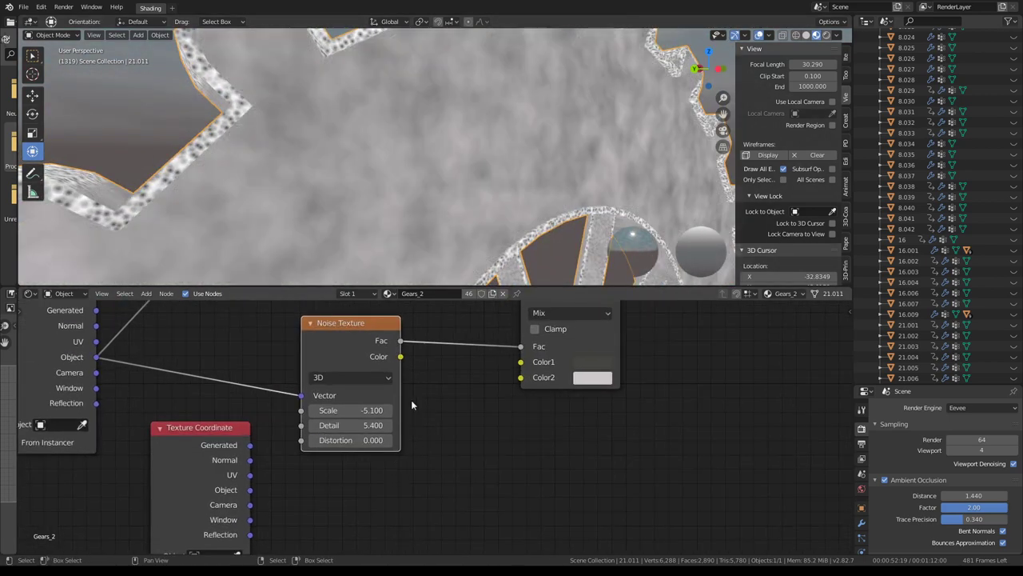
left_click_drag(370, 410, 447, 411)
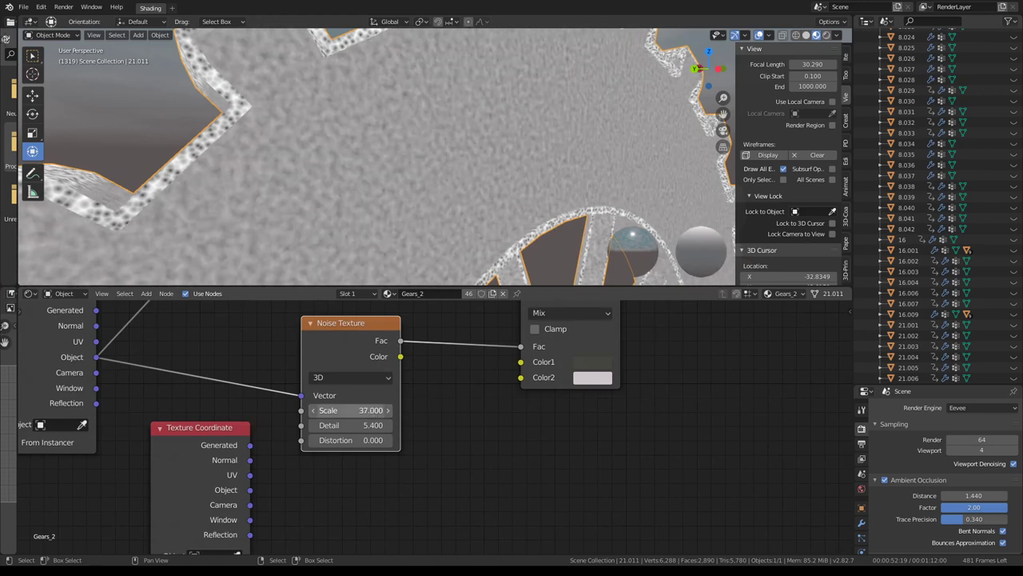
scroll(447, 180, "down", 3)
middle_click_drag(447, 180, 422, 159)
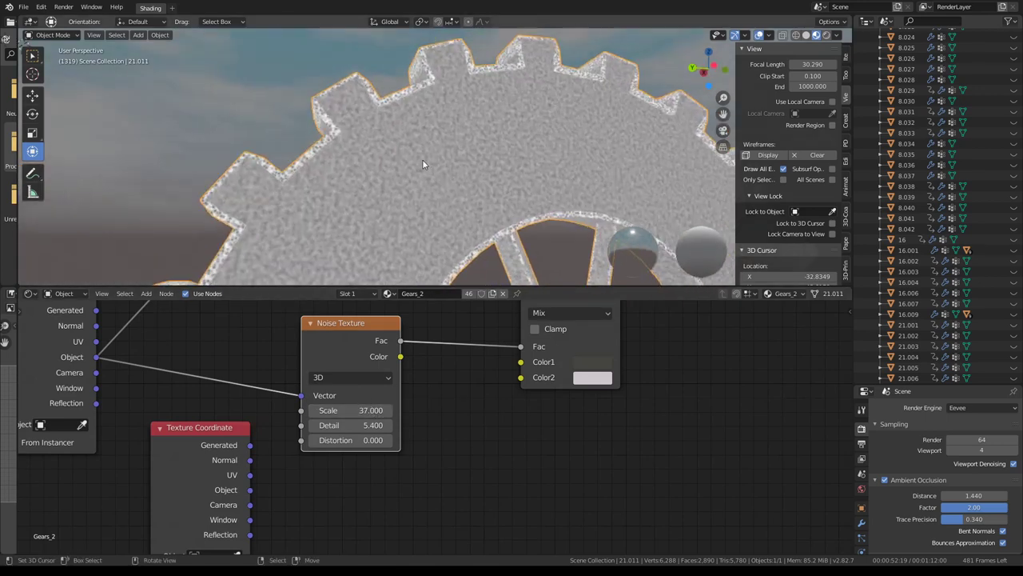
scroll(458, 310, "down", 1)
scroll(457, 315, "down", 2)
scroll(457, 315, "down", 2)
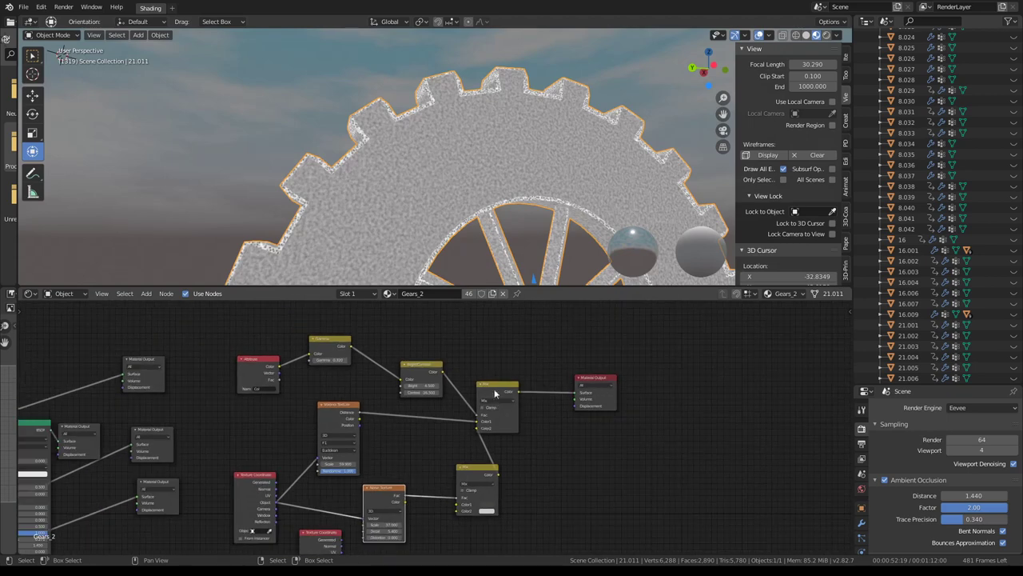
Move the Mix node further right and orbit the gear face-on.
left_click_drag(484, 385, 697, 386)
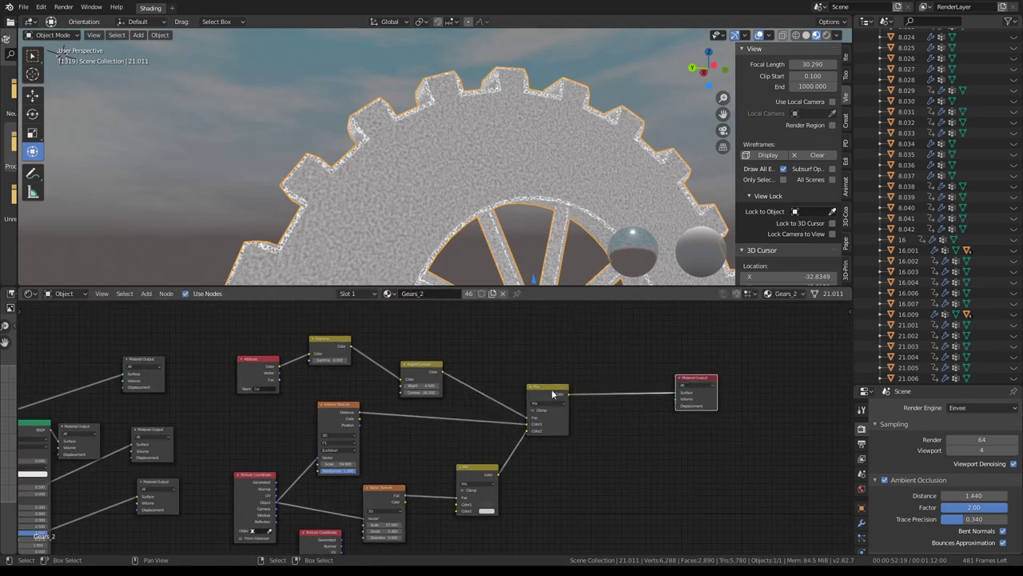
left_click_drag(551, 394, 575, 393)
scroll(542, 194, "up", 2)
scroll(514, 219, "up", 2)
scroll(514, 141, "down", 1)
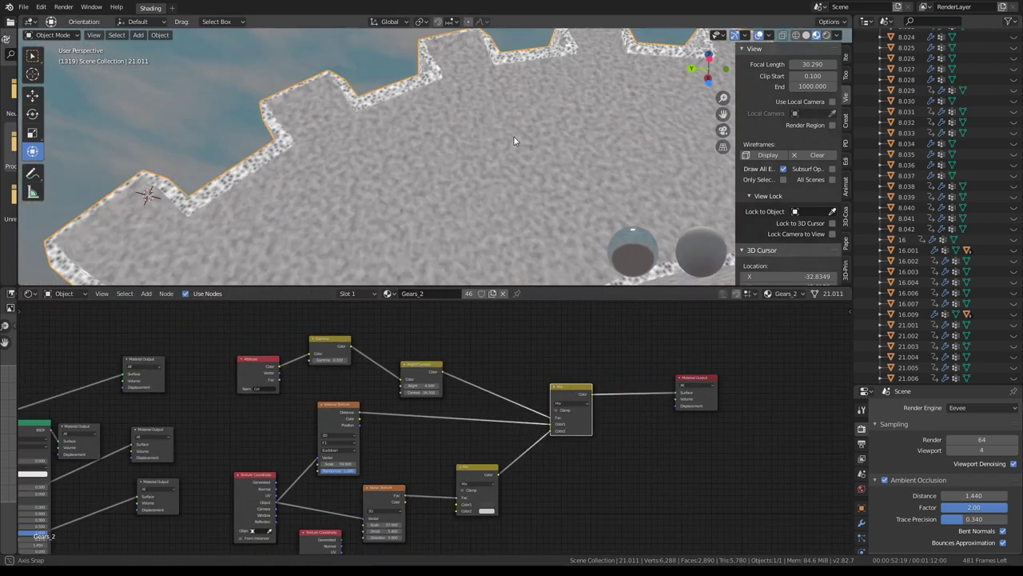
mouse_move(514, 141)
middle_mouse_down()
mouse_move(628, 143)
mouse_move(577, 172)
mouse_move(332, 159)
middle_mouse_up()
middle_click_drag(511, 476, 492, 422)
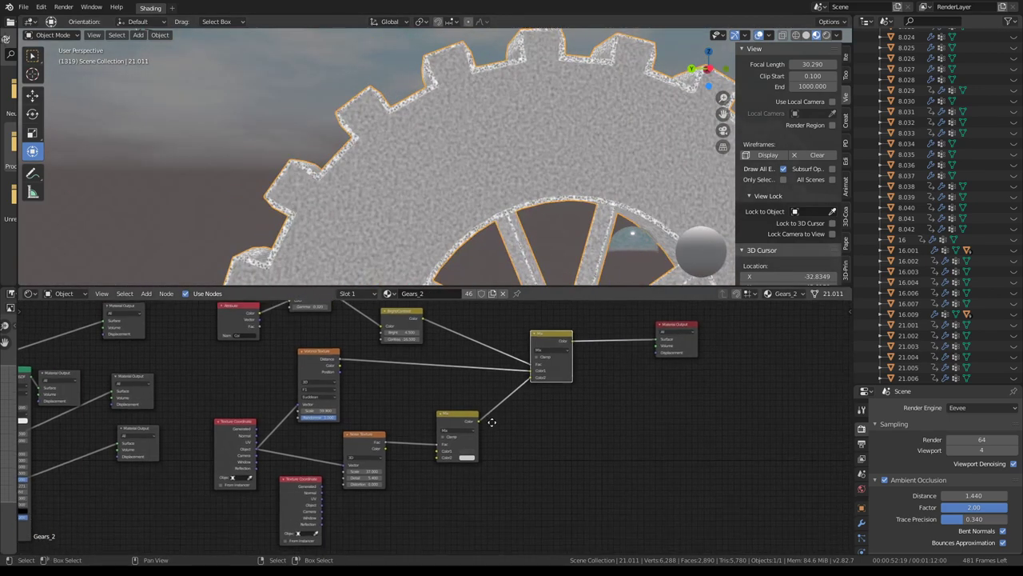
Zoom and pan the node editor onto the Gamma, Bright/Contrast and Voronoi nodes.
scroll(442, 386, "up", 1)
scroll(432, 386, "down", 1)
scroll(385, 386, "down", 1)
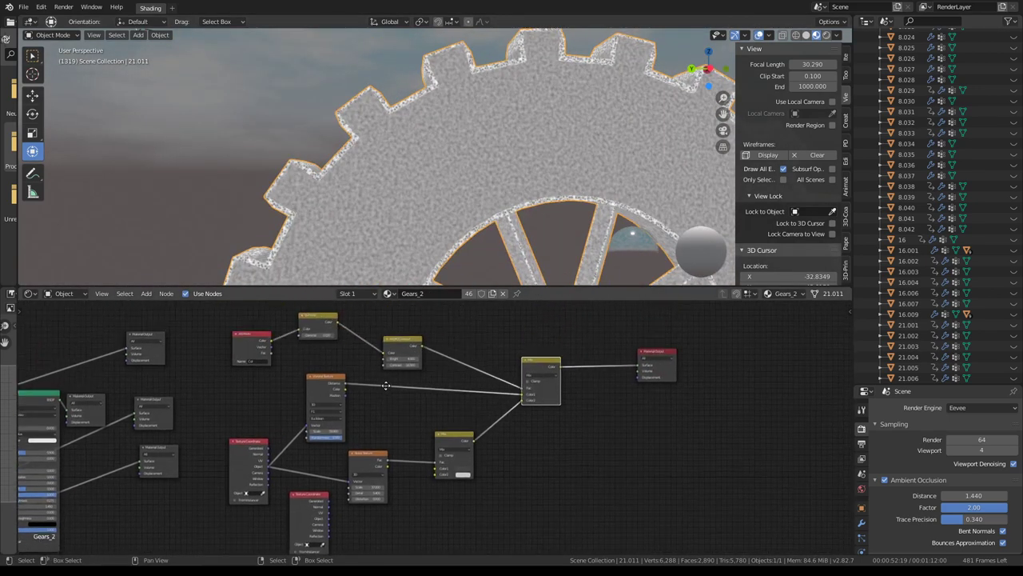
scroll(391, 386, "down", 1)
scroll(413, 389, "down", 1)
scroll(448, 395, "down", 1)
scroll(484, 404, "down", 1)
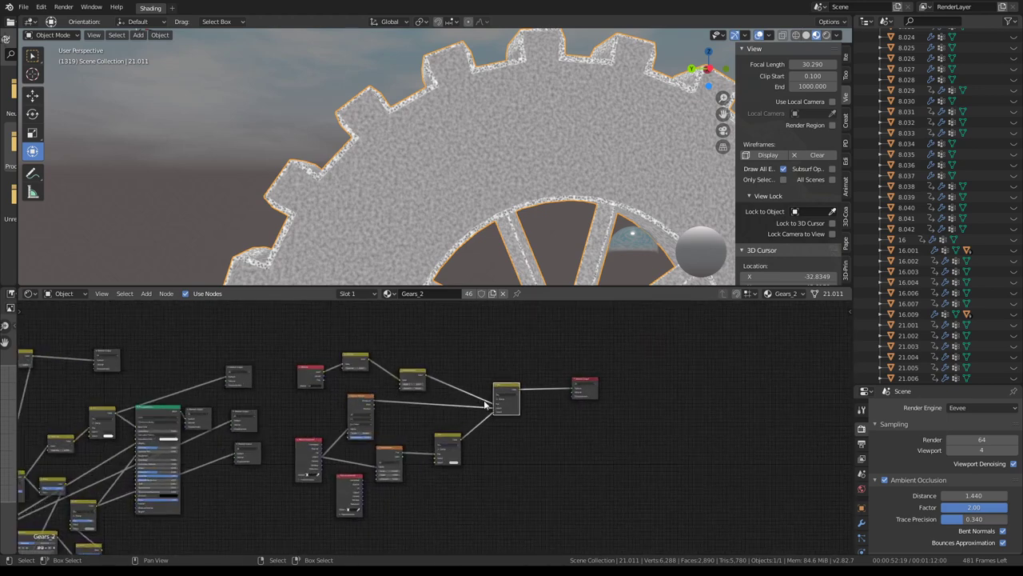
middle_click_drag(484, 404, 373, 402)
scroll(490, 372, "up", 1)
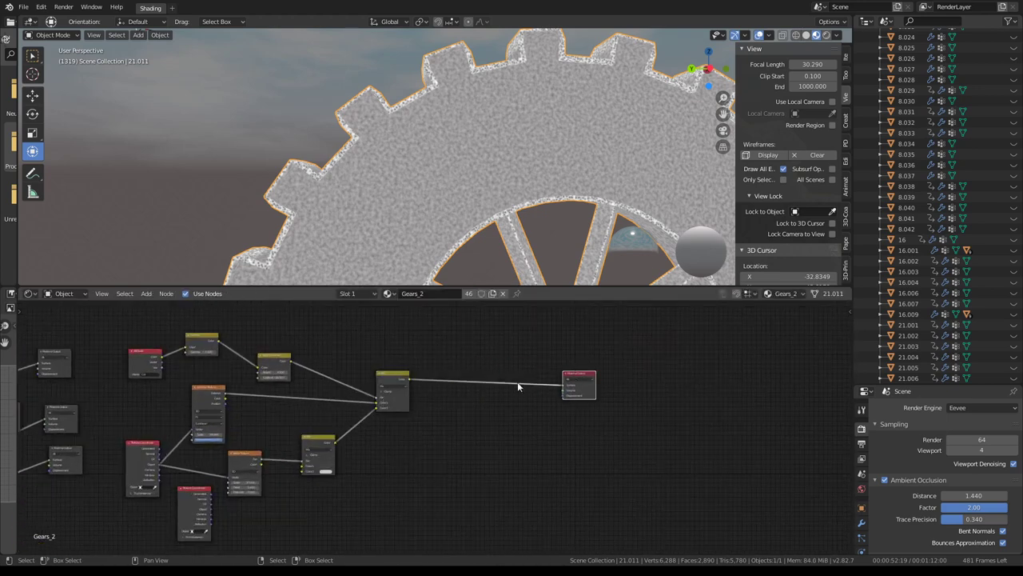
scroll(501, 411, "up", 1)
scroll(448, 376, "up", 2)
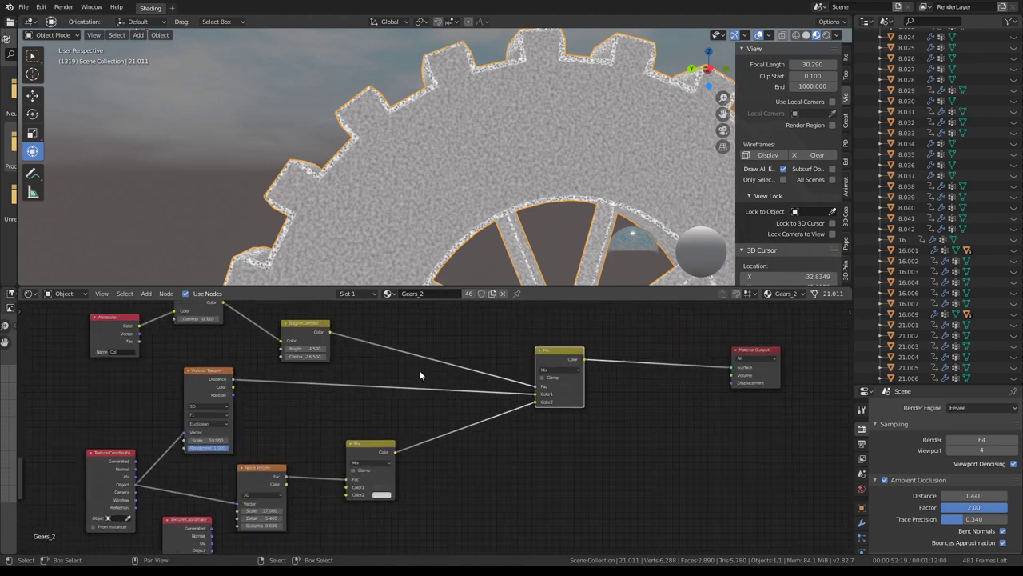
middle_click_drag(419, 369, 536, 462)
scroll(511, 455, "up", 2)
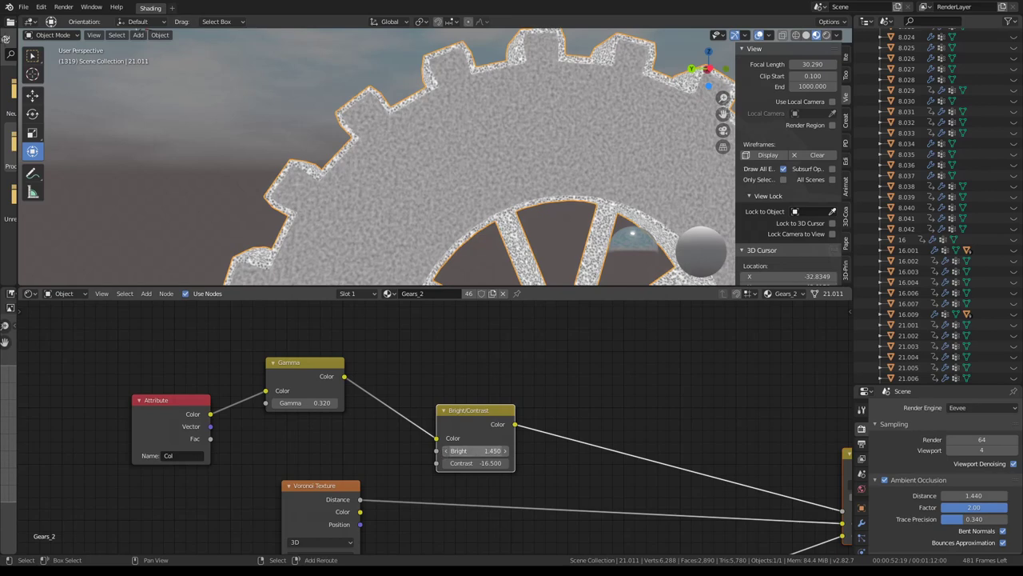
Drop the Bright/Contrast Bright value to 0.840, check the gear side-on, then frame the full node tree.
mouse_move(480, 450)
left_mouse_down()
mouse_move(448, 450)
mouse_move(500, 450)
mouse_move(487, 450)
left_mouse_up()
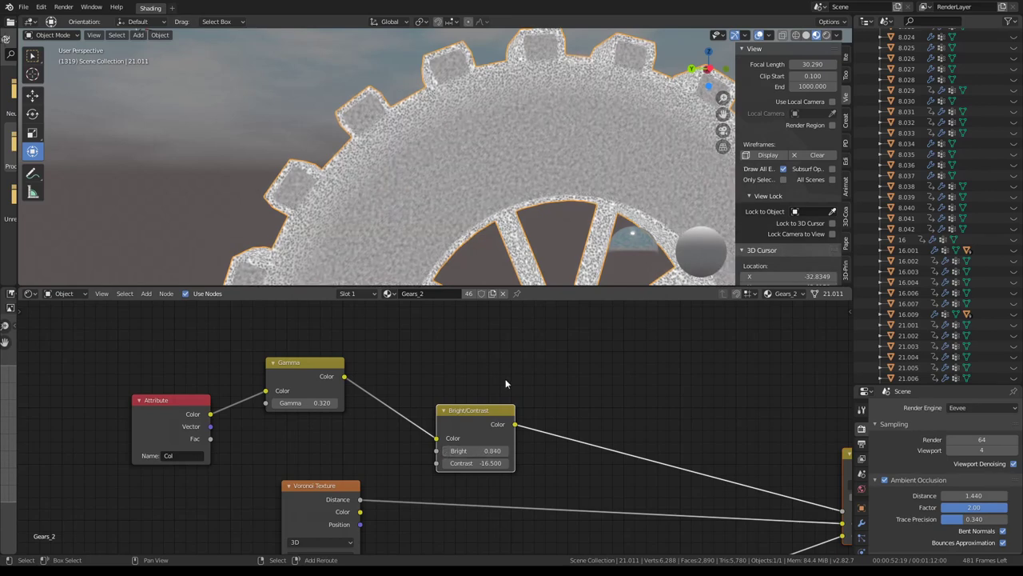
mouse_move(524, 160)
middle_mouse_down()
mouse_move(537, 128)
mouse_move(479, 80)
mouse_move(648, 87)
mouse_move(538, 81)
middle_mouse_up()
scroll(480, 424, "down", 2)
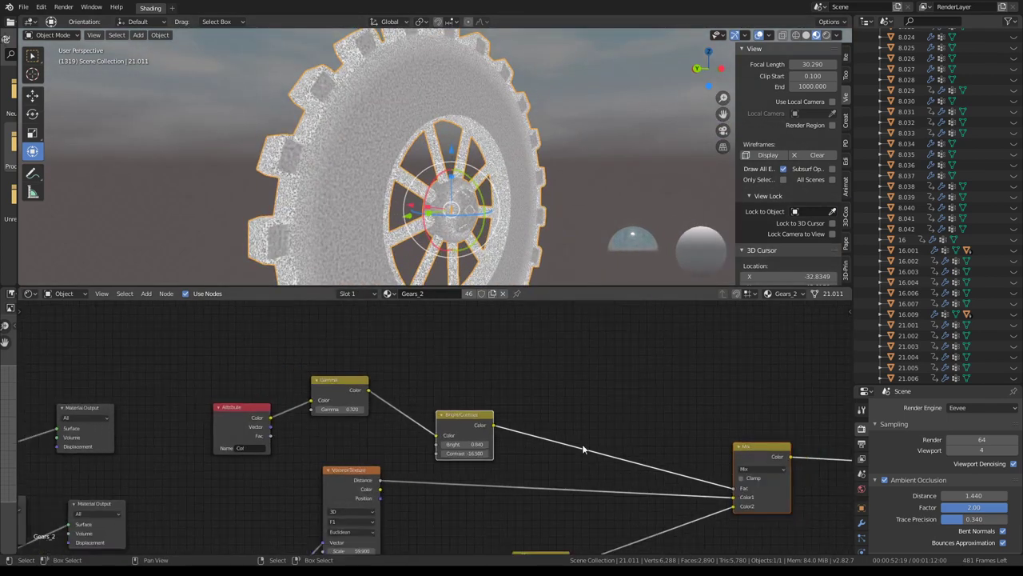
scroll(582, 444, "down", 2)
scroll(432, 364, "down", 1)
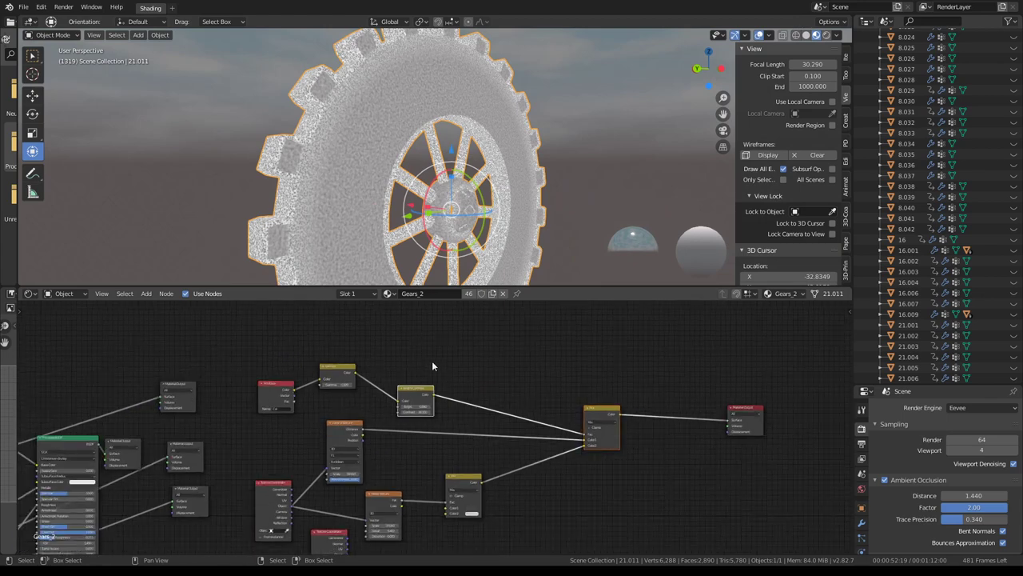
scroll(407, 169, "down", 2)
key("Home")
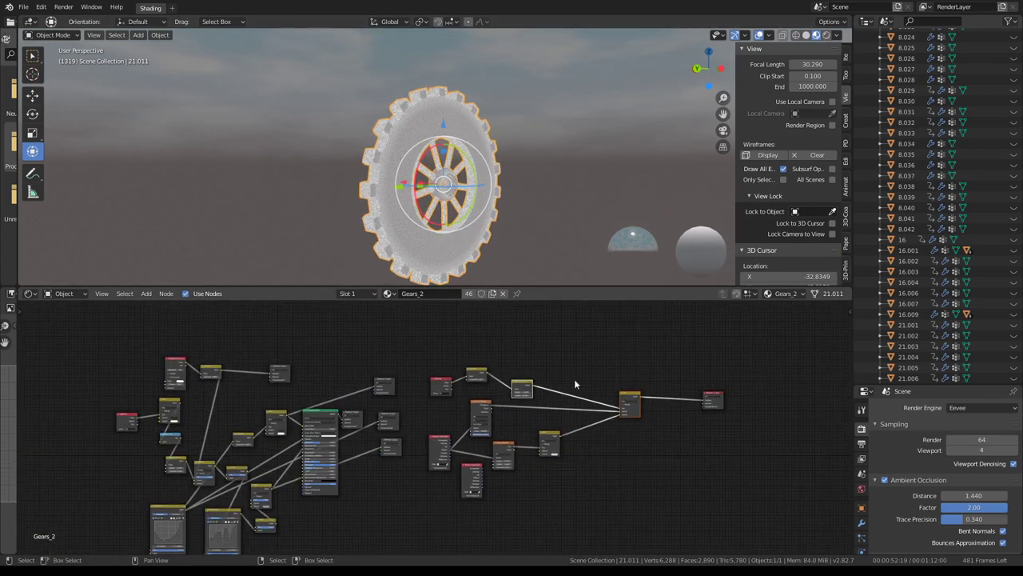
Move the texture node group up to the upper left of the tree.
middle_click_drag(331, 415, 366, 390)
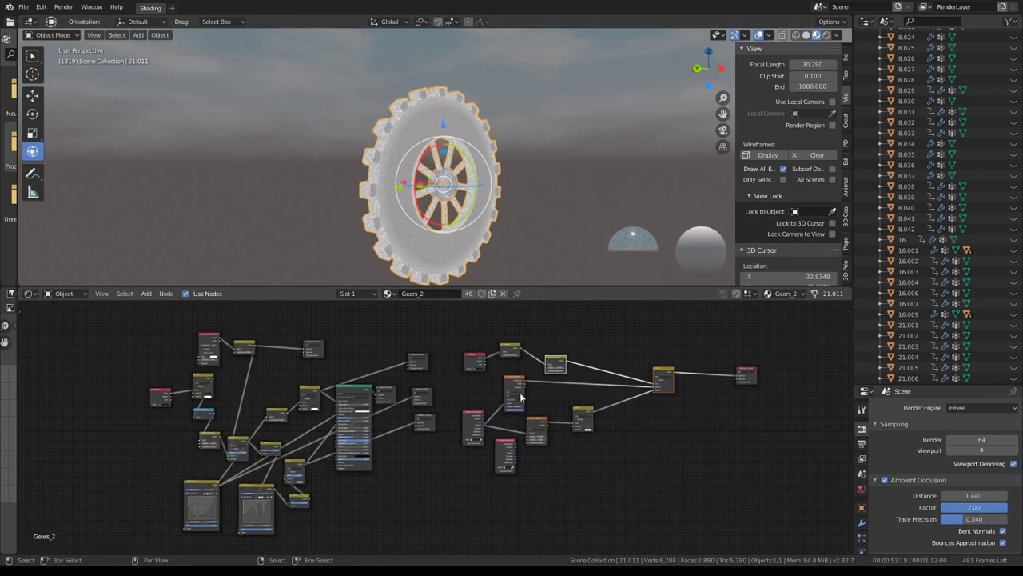
left_click_drag(553, 369, 749, 466)
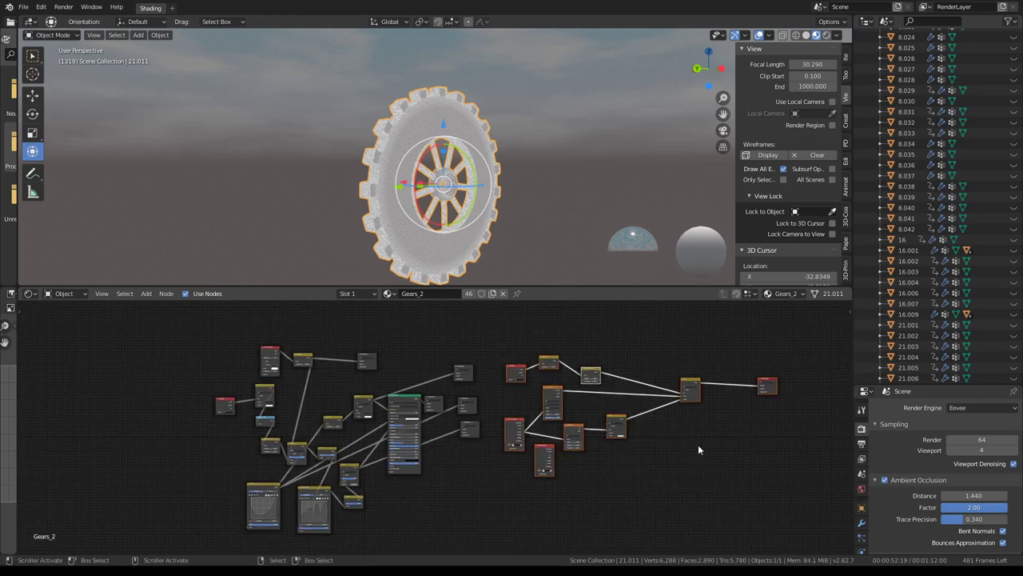
key("g")
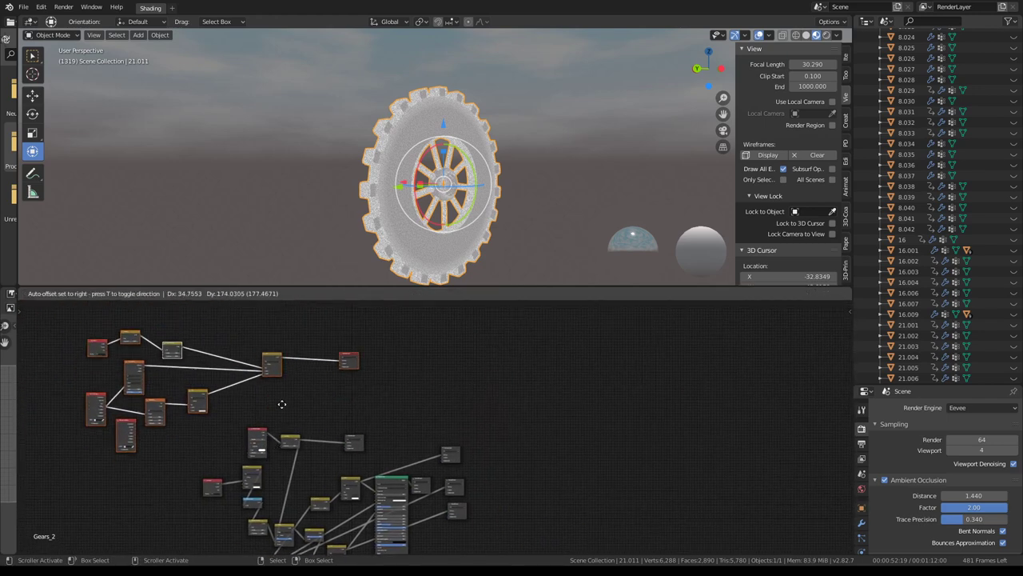
left_click(380, 392)
Reposition the Principled BSDF node.
left_click_drag(394, 480, 524, 307)
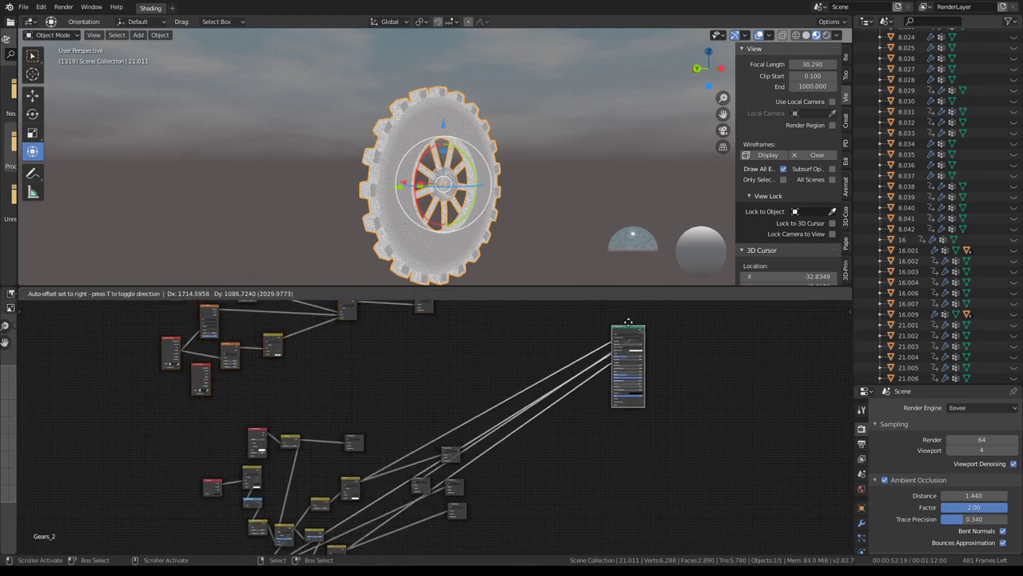
key("g")
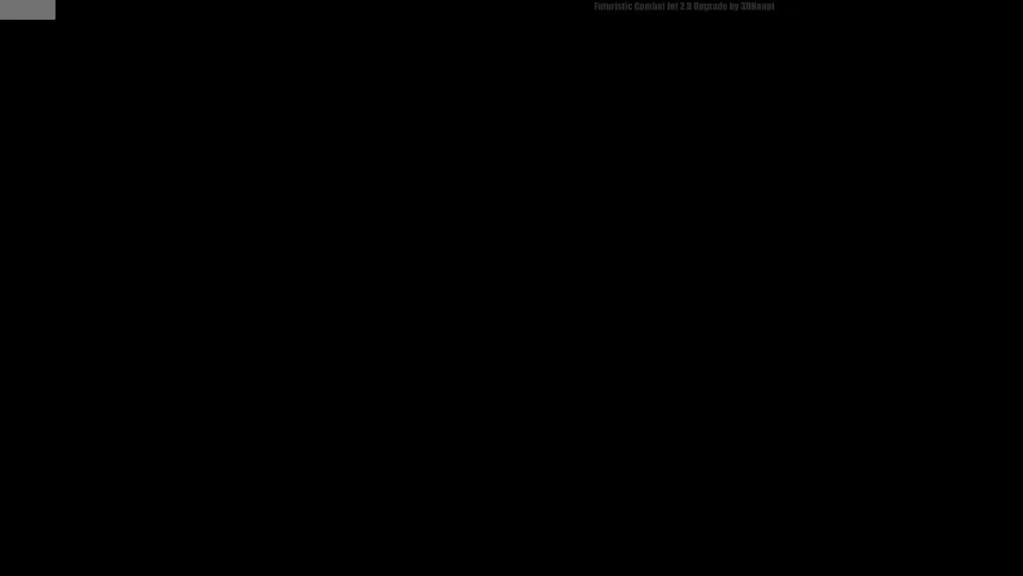
scroll(464, 325, "up", 2)
scroll(477, 416, "up", 2)
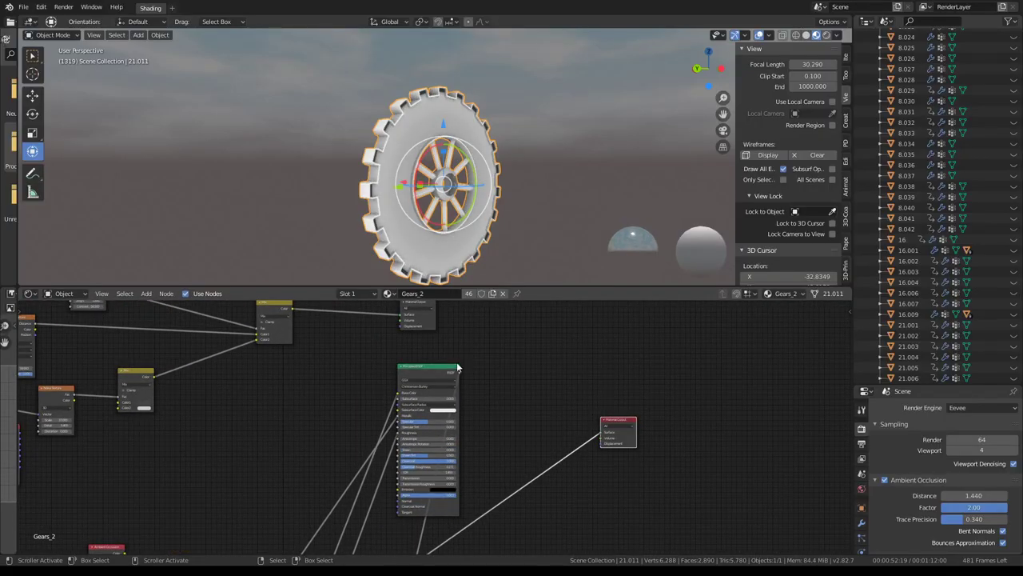
key("g")
left_click(468, 431)
scroll(496, 392, "down", 2)
scroll(426, 456, "down", 1)
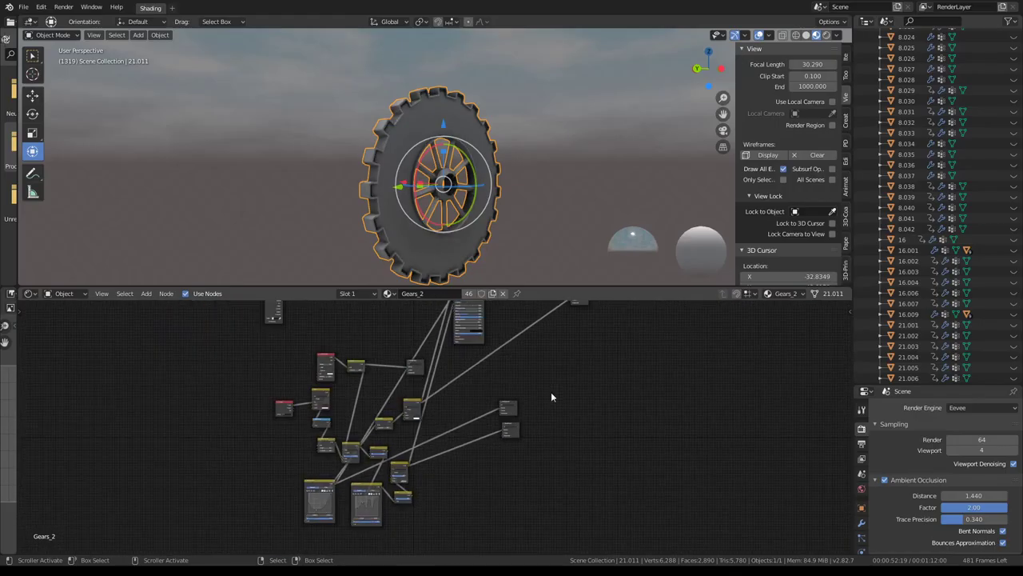
Make the top Material Output active and move it right.
middle_click_drag(551, 392, 494, 450)
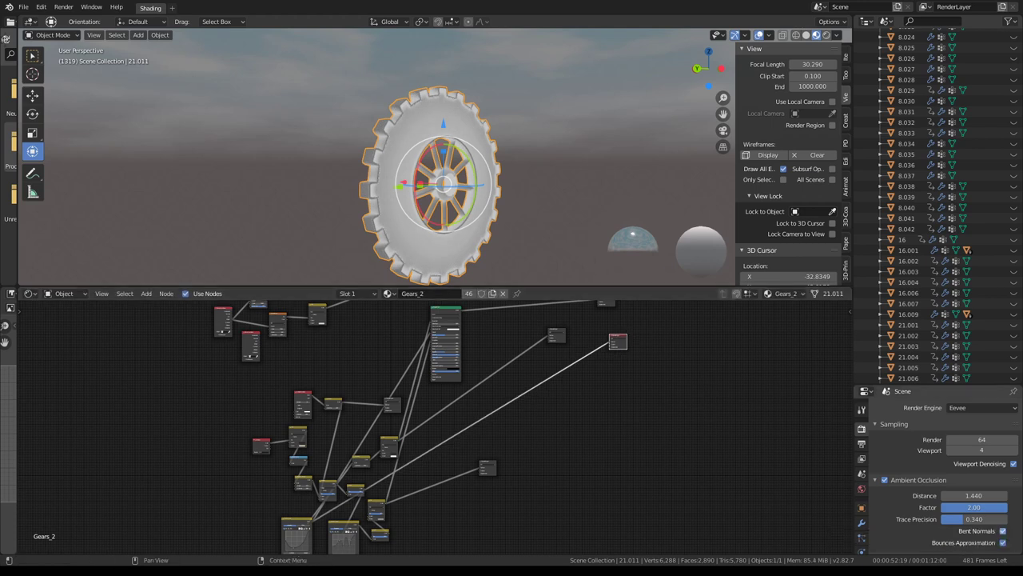
middle_click_drag(738, 441, 733, 446)
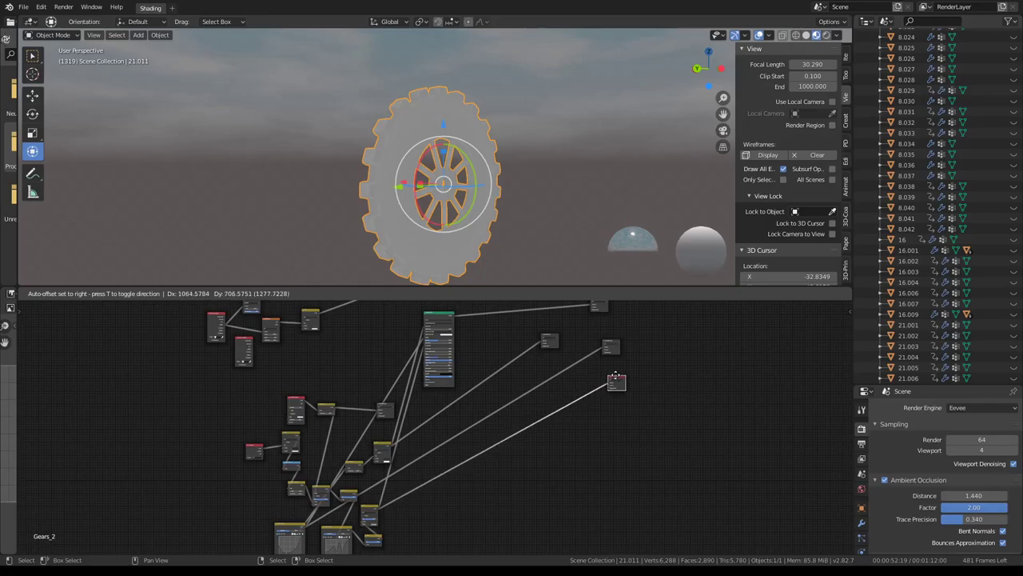
scroll(530, 436, "up", 2)
scroll(530, 436, "up", 3)
scroll(530, 437, "up", 1)
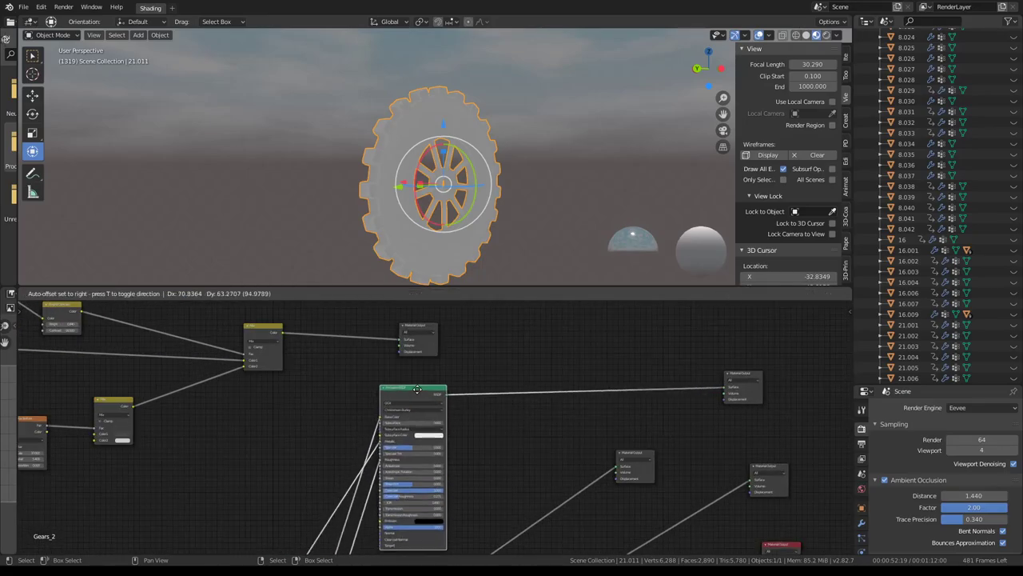
scroll(717, 364, "up", 2)
left_click(737, 381)
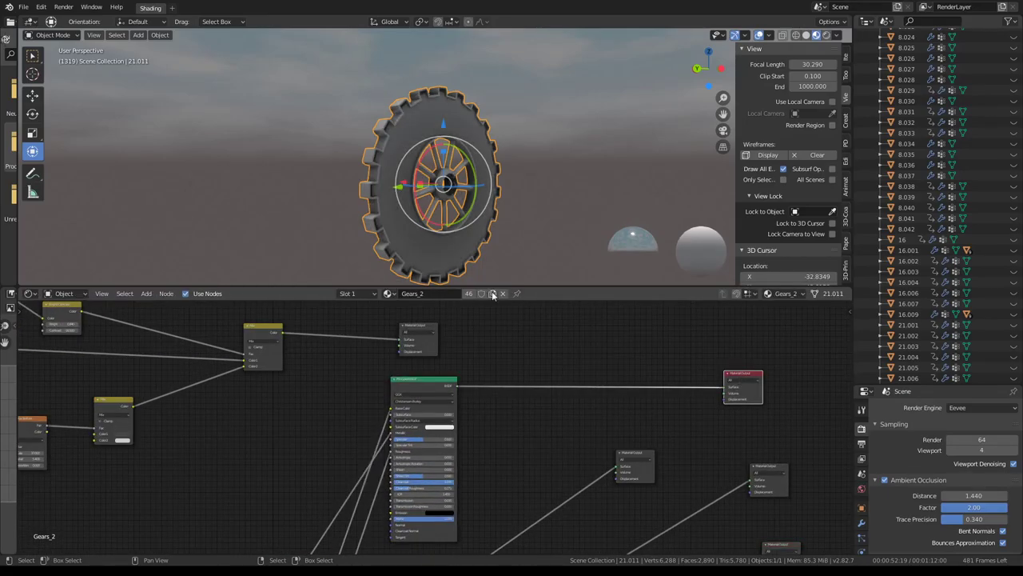
scroll(457, 360, "up", 2)
left_click_drag(399, 342, 719, 341)
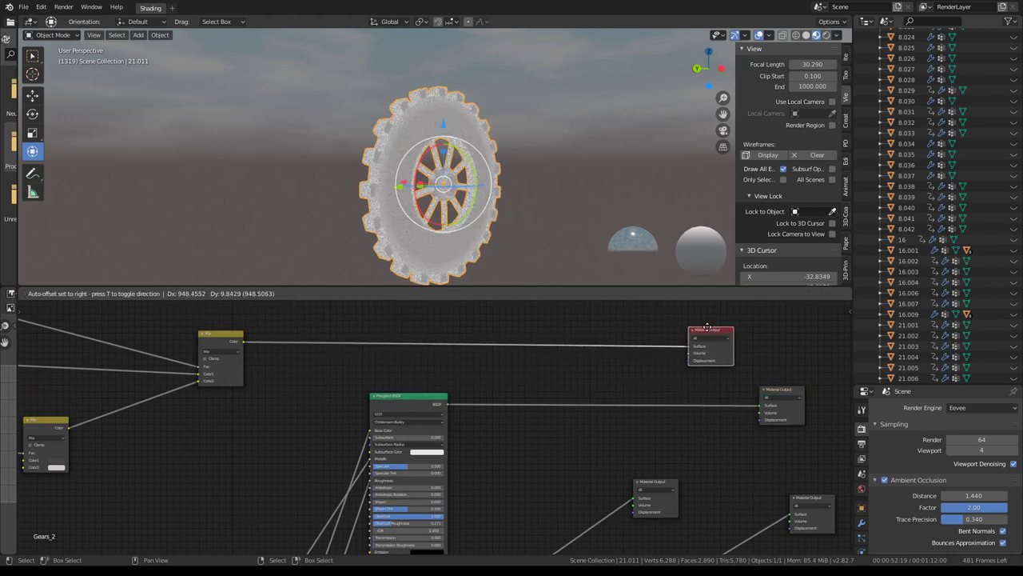
middle_click_drag(397, 395, 512, 367)
scroll(512, 367, "down", 3)
scroll(513, 367, "down", 1)
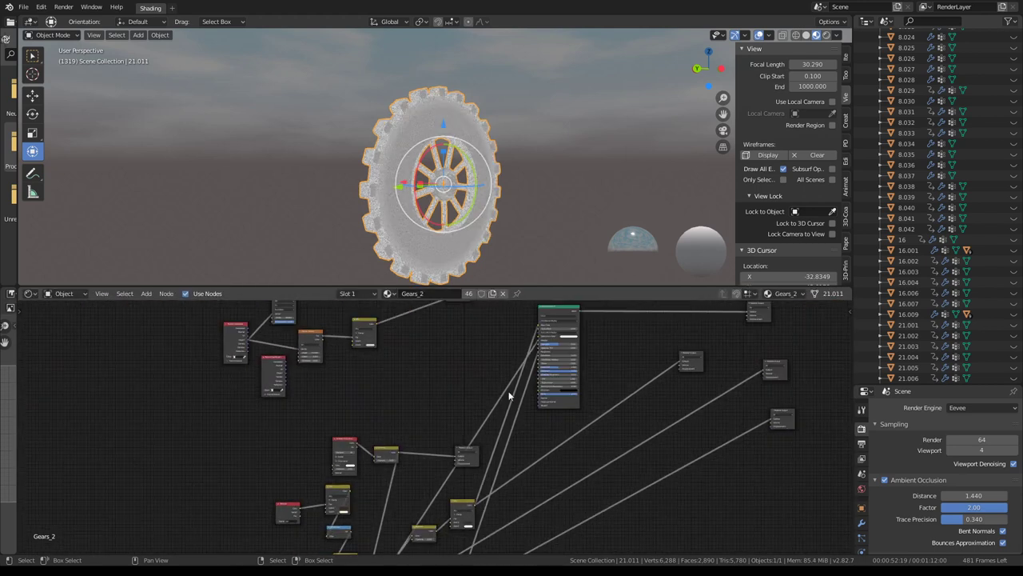
Rearrange the remaining lower-left nodes into a tidier layout.
middle_click_drag(492, 407, 451, 469)
left_click_drag(455, 474, 386, 386)
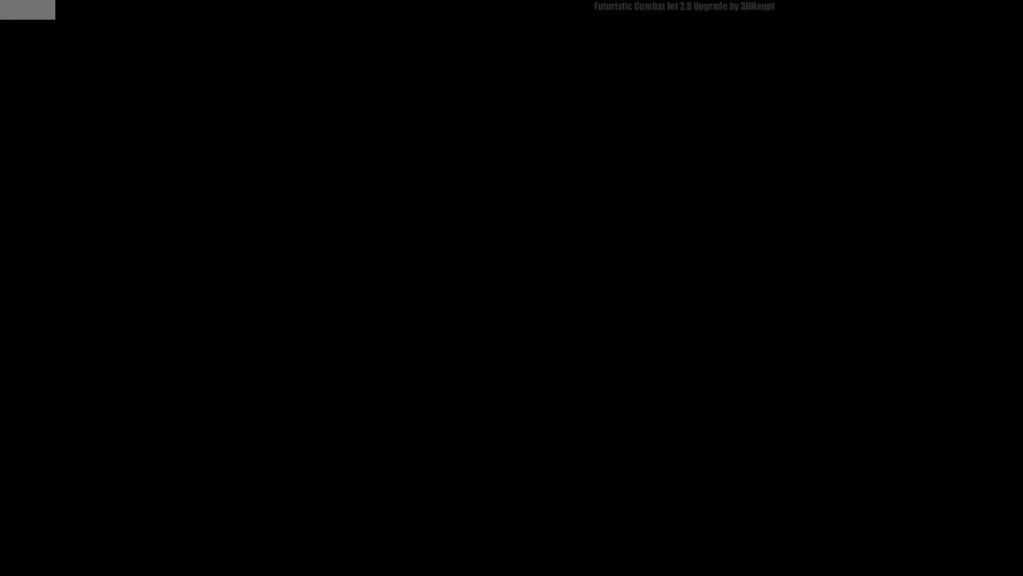
scroll(450, 475, "down", 2)
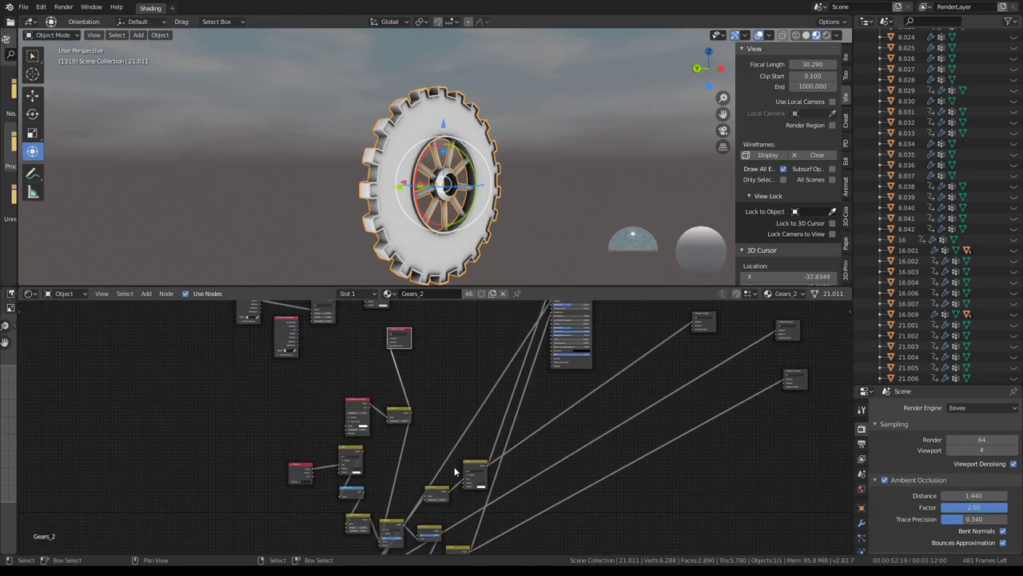
middle_click_drag(450, 474, 442, 511)
middle_click_drag(460, 434, 403, 505)
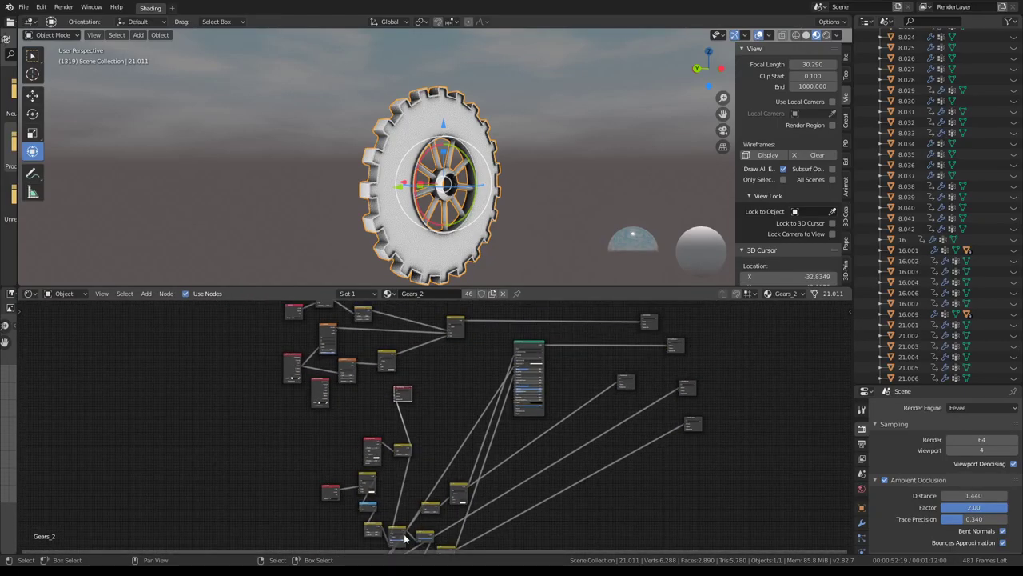
left_click_drag(399, 534, 441, 385)
left_click_drag(400, 453, 397, 519)
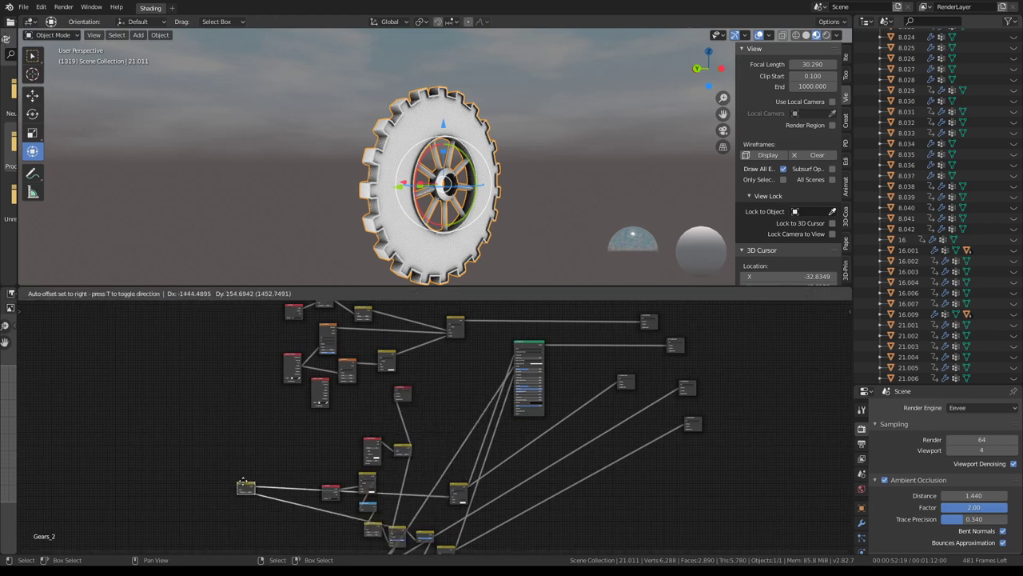
scroll(446, 499, "up", 2)
scroll(404, 491, "up", 2)
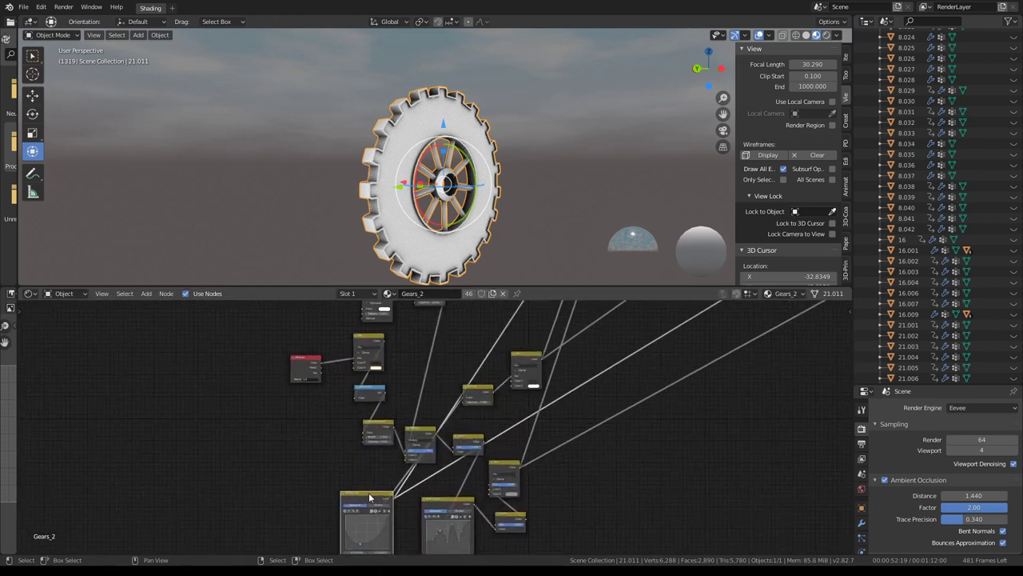
scroll(369, 497, "down", 5)
mouse_move(400, 483)
left_mouse_down()
mouse_move(280, 448)
mouse_move(328, 426)
left_mouse_up()
mouse_move(303, 333)
left_mouse_down()
mouse_move(314, 425)
mouse_move(322, 404)
left_mouse_up()
scroll(444, 416, "up", 10)
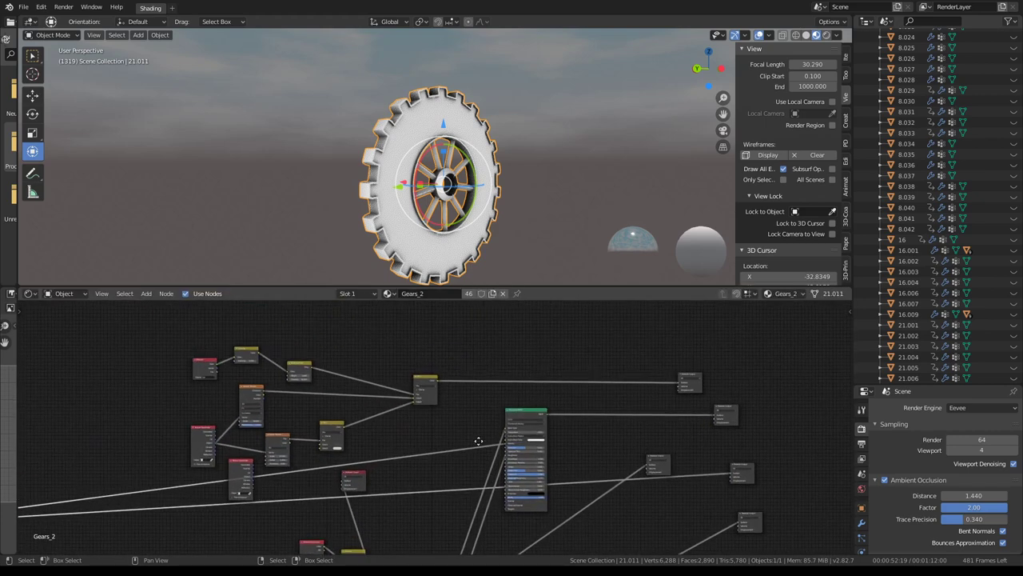
scroll(480, 351, "down", 3, "ctrl")
Add a new MixRGB colour node to the gear material's node tree.
scroll(567, 368, "up", 3)
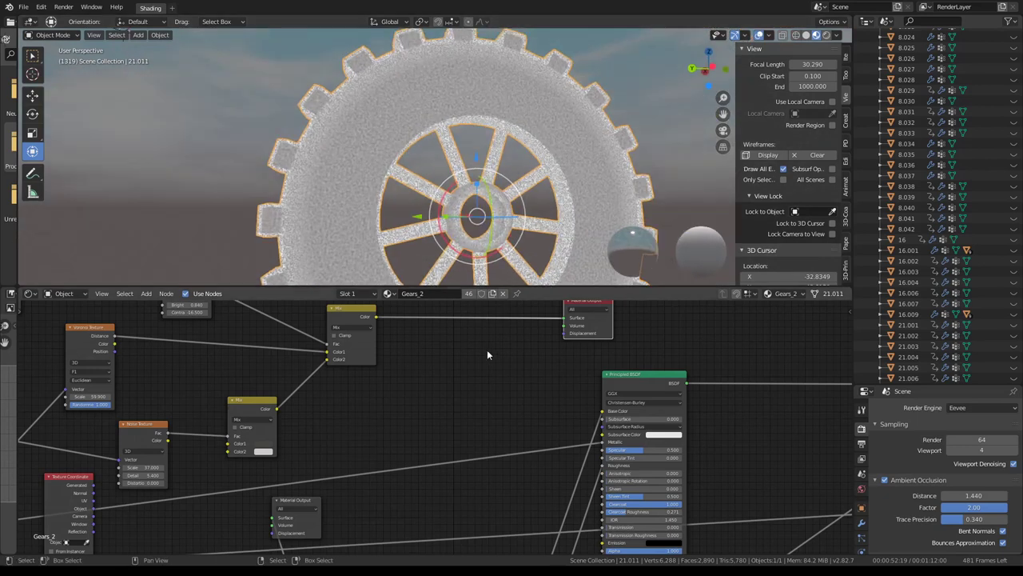
middle_click_drag(487, 355, 471, 411)
key("shift+a")
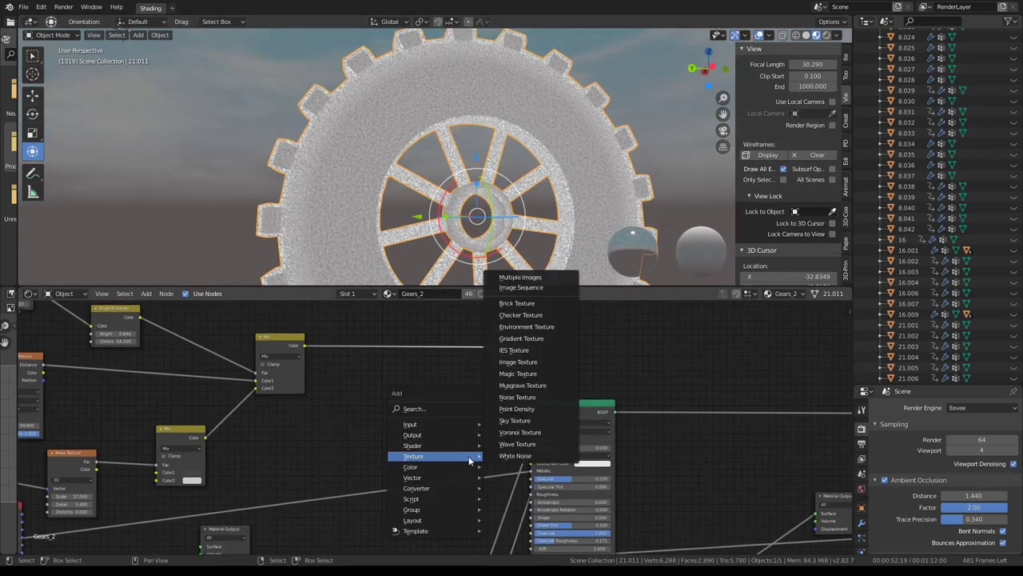
mouse_move(436, 466)
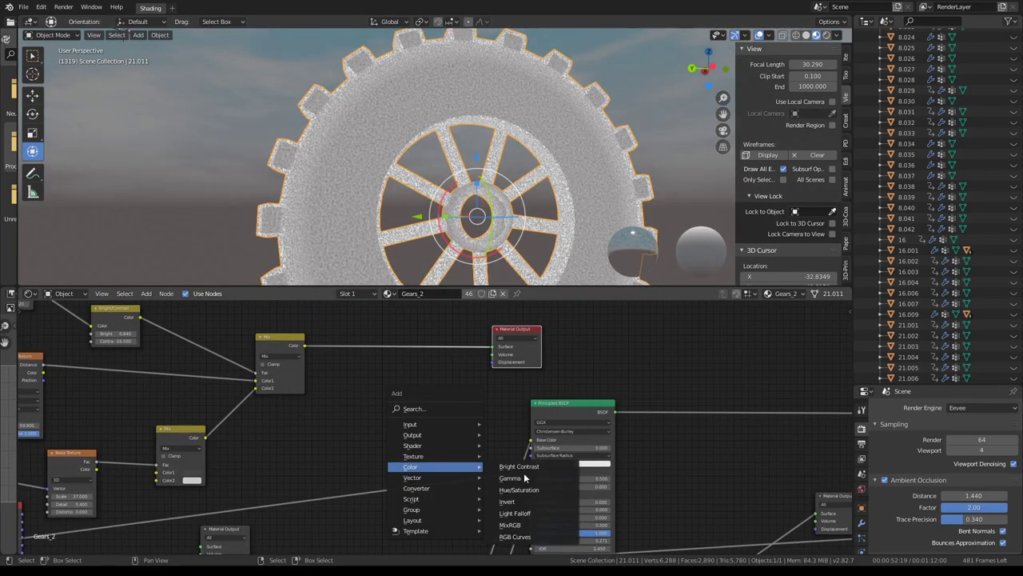
left_click(521, 525)
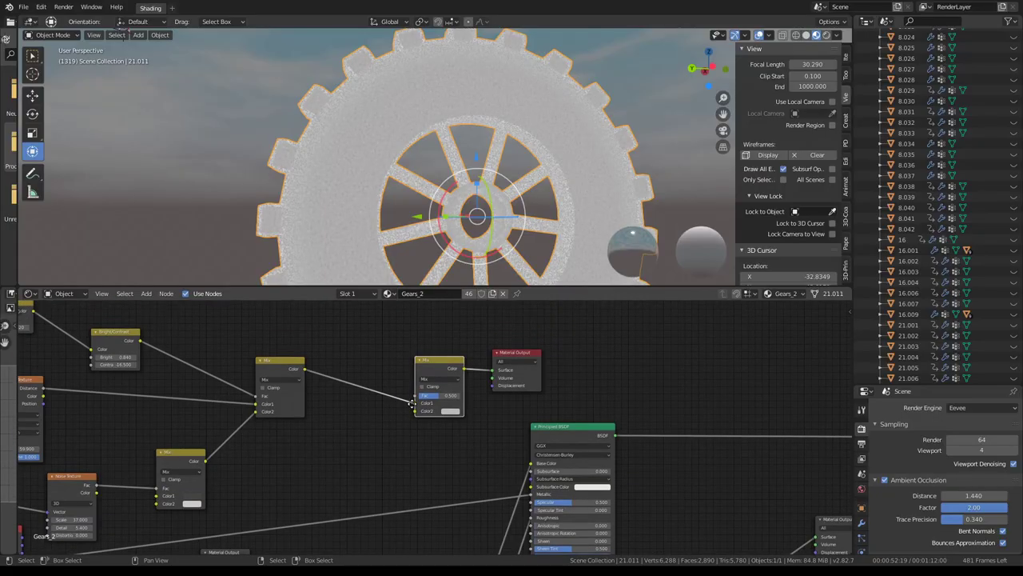
middle_click_drag(426, 396, 453, 390)
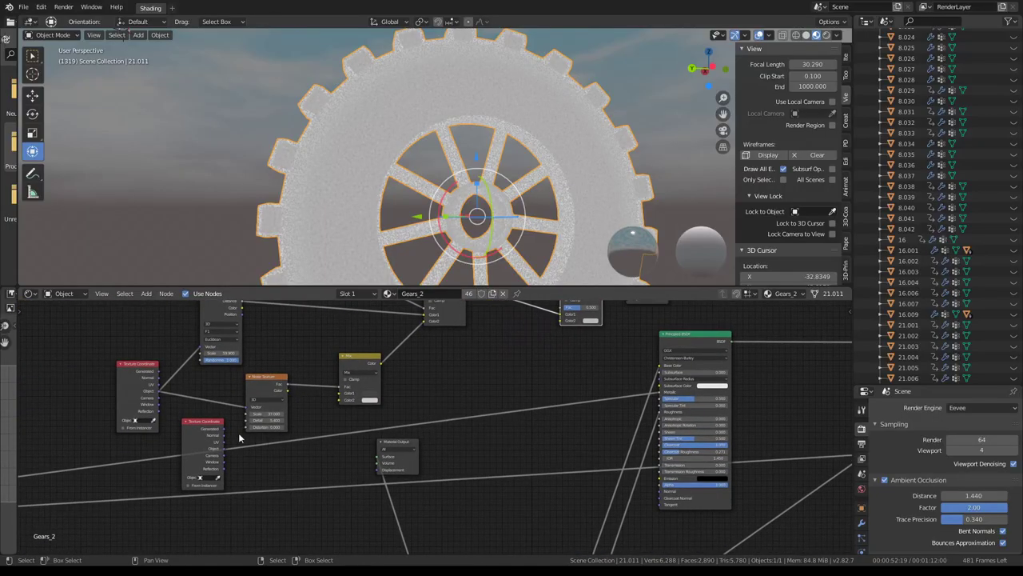
Switch the Blender window to fullscreen via Window > Fullscreen.
left_click(84, 6)
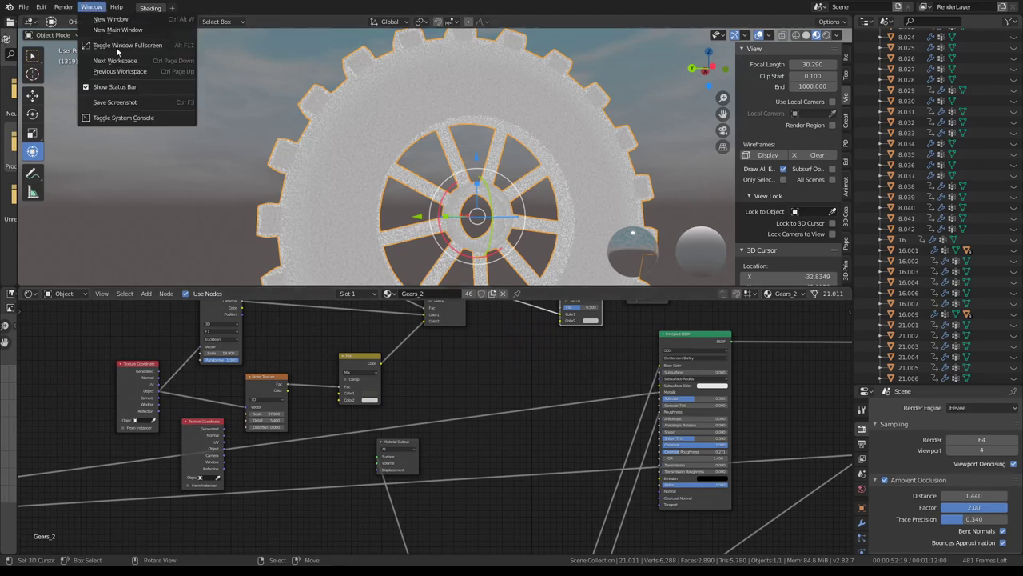
left_click(116, 45)
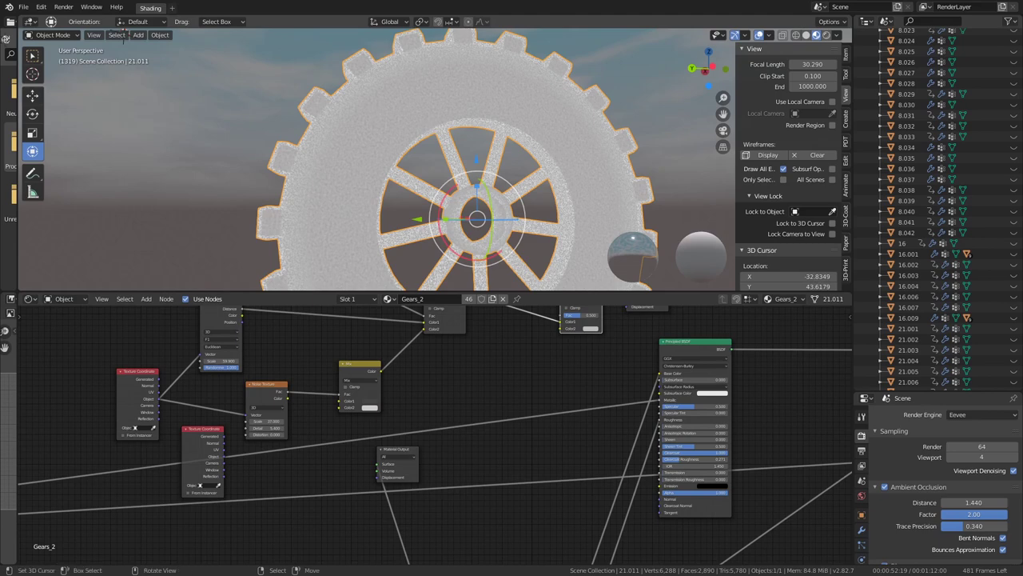
scroll(335, 136, "up", 2)
scroll(335, 135, "down", 4)
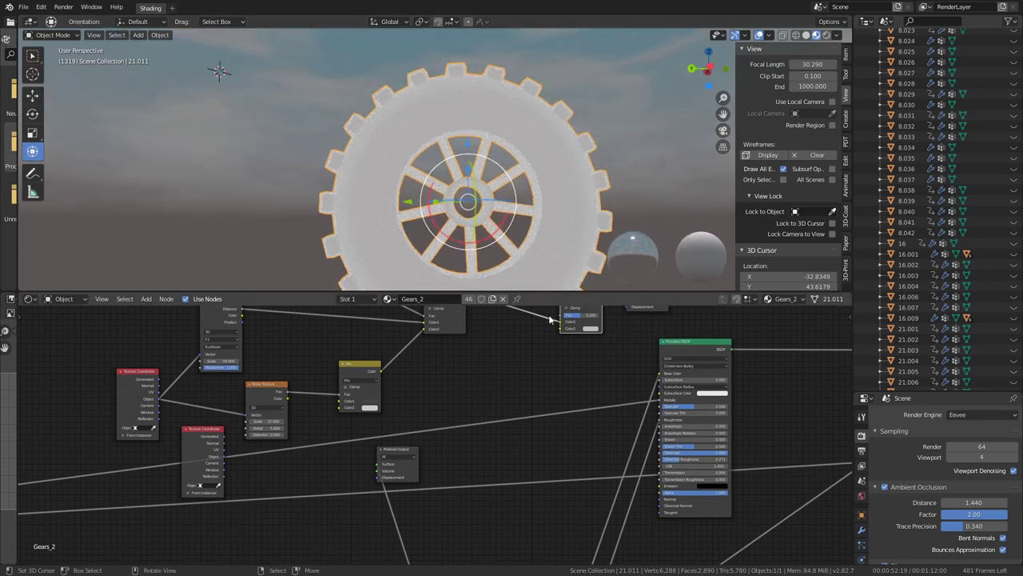
scroll(480, 400, "up", 2)
scroll(480, 443, "down", 1)
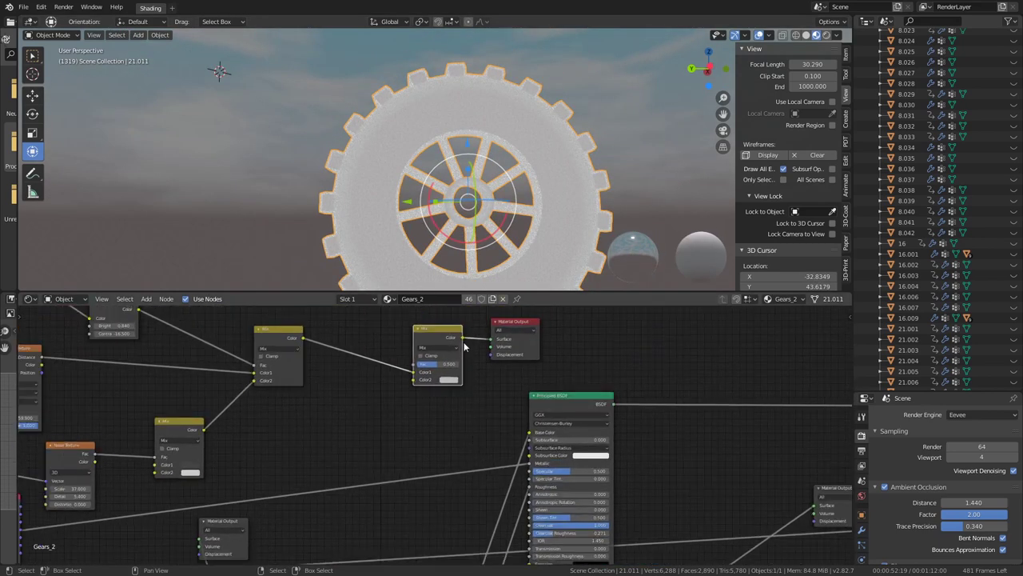
Tidy the layout: final Mix node left, Material Output further right, another Mix node raised.
left_click_drag(431, 330, 382, 360)
left_click_drag(535, 322, 619, 327)
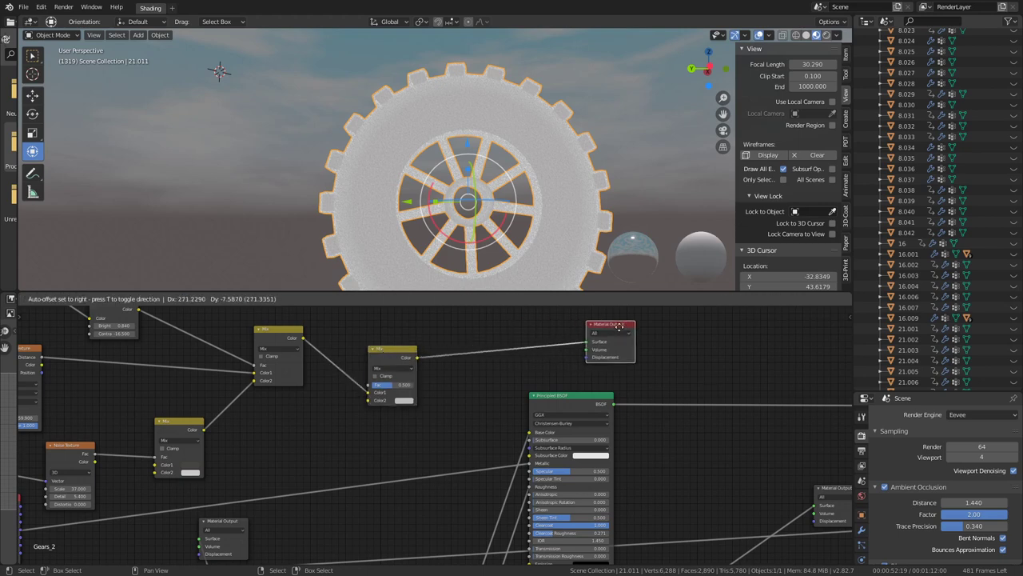
left_click_drag(395, 355, 418, 351)
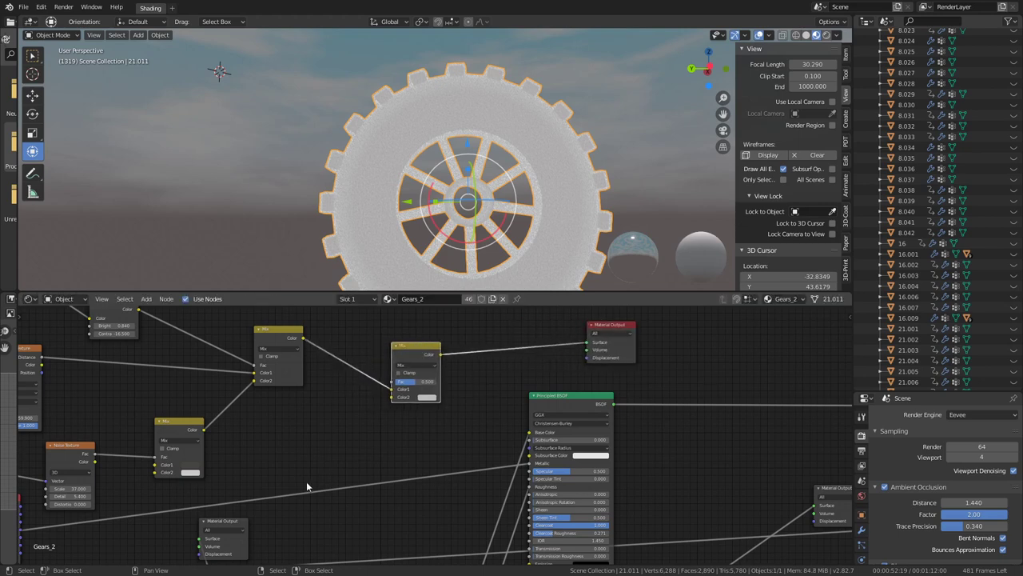
scroll(115, 513, "down", 1)
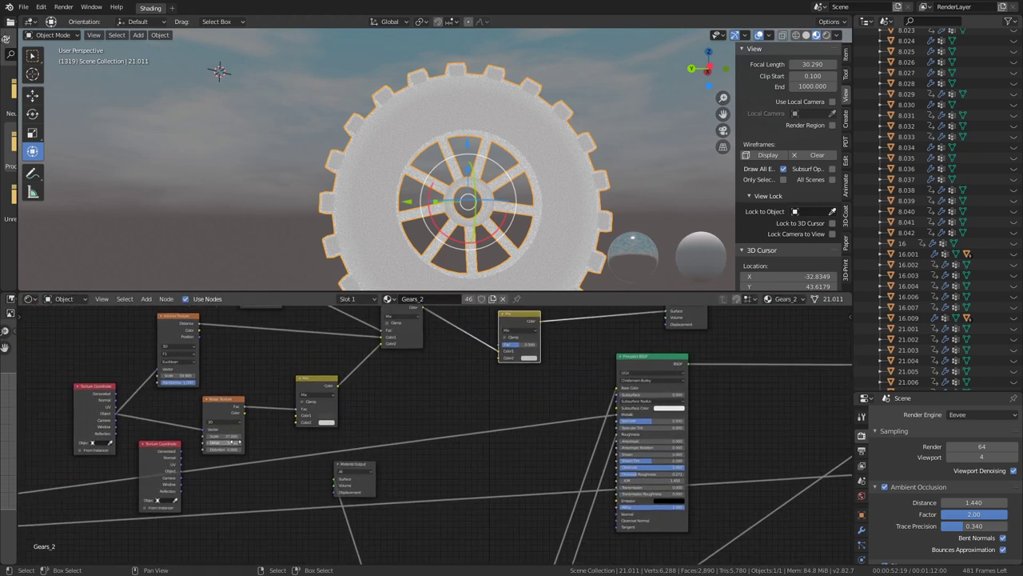
middle_click_drag(115, 513, 149, 488)
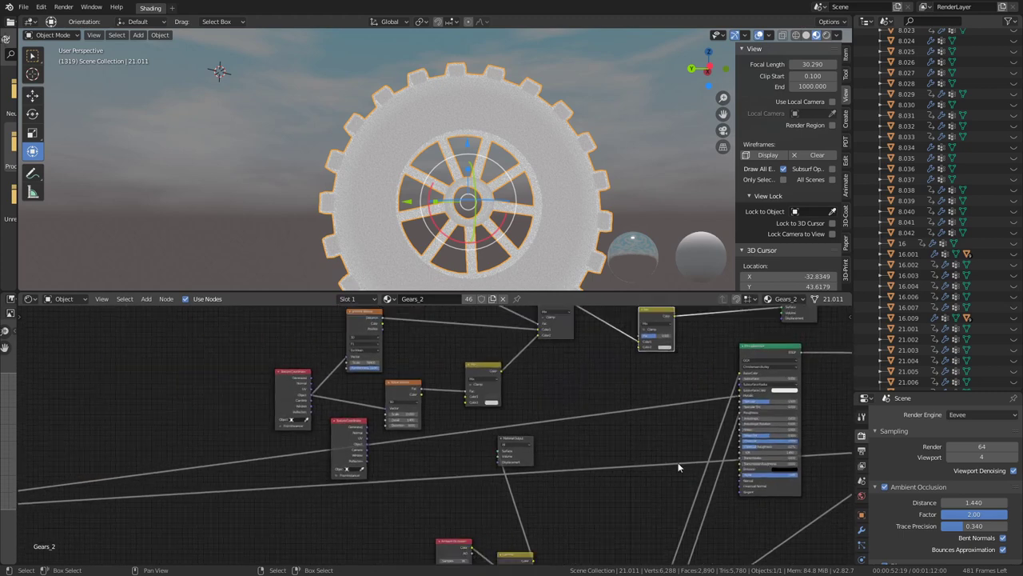
scroll(704, 382, "down", 3)
middle_click_drag(687, 447, 593, 533)
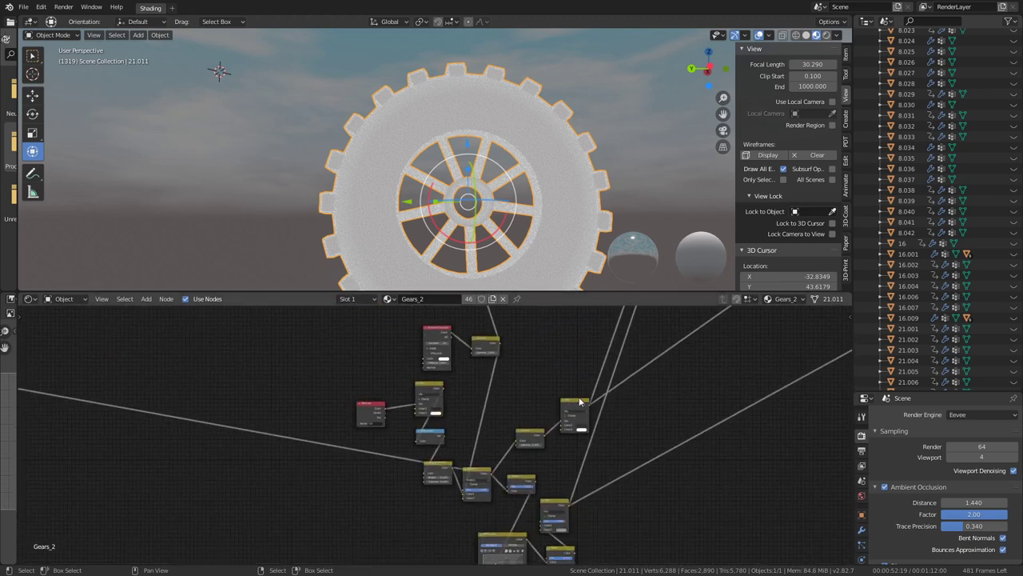
left_click_drag(571, 404, 512, 390)
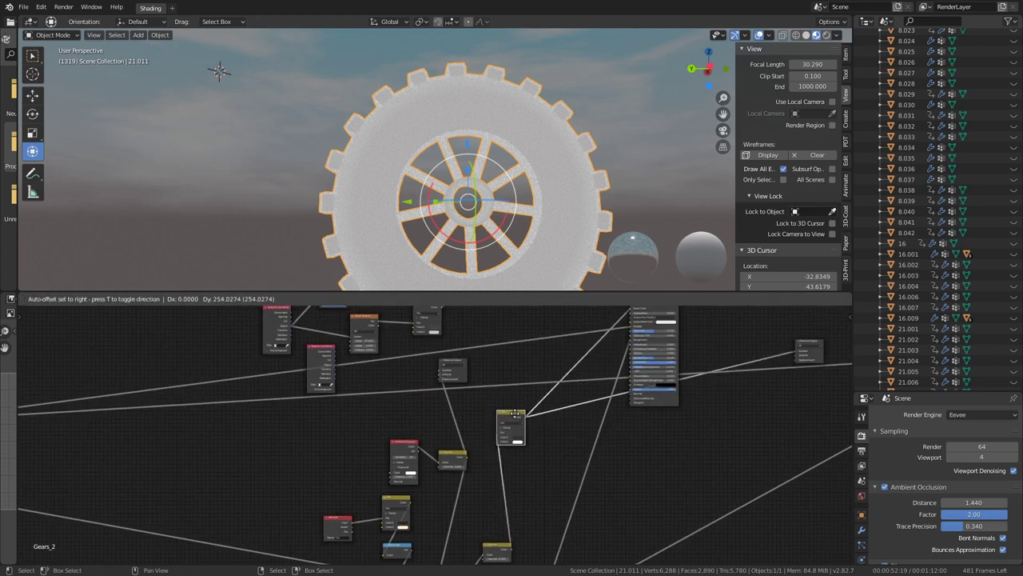
left_click_drag(516, 413, 569, 343)
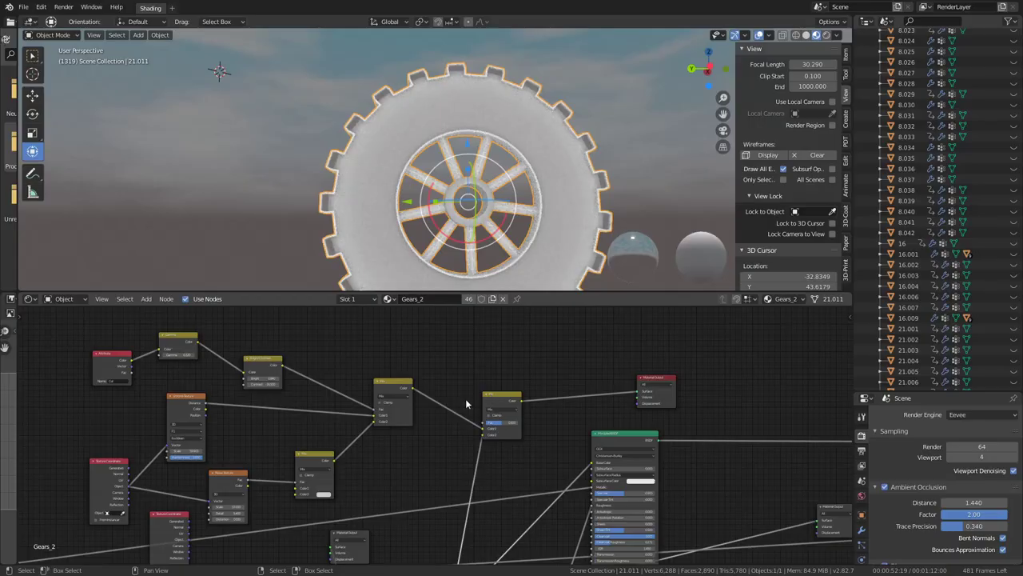
Zoom in and orbit the viewport to inspect the gear's speckled surface.
scroll(494, 243, "up", 2)
scroll(480, 224, "up", 2)
scroll(440, 199, "up", 2)
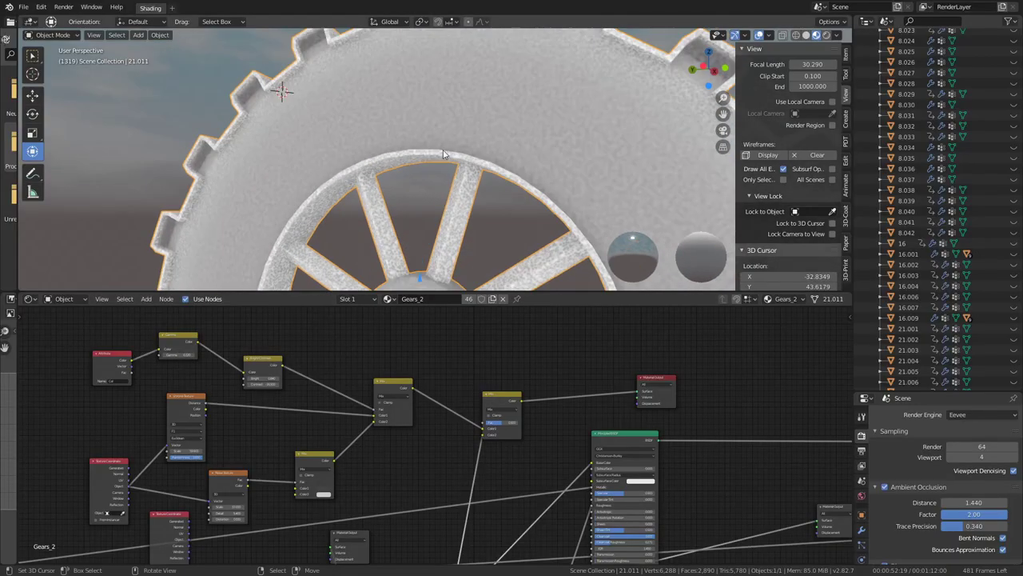
scroll(372, 145, "up", 2)
mouse_move(372, 145)
middle_mouse_down()
mouse_move(404, 153)
mouse_move(360, 171)
mouse_move(423, 128)
mouse_move(487, 146)
mouse_move(476, 156)
middle_mouse_up()
scroll(453, 348, "up", 2)
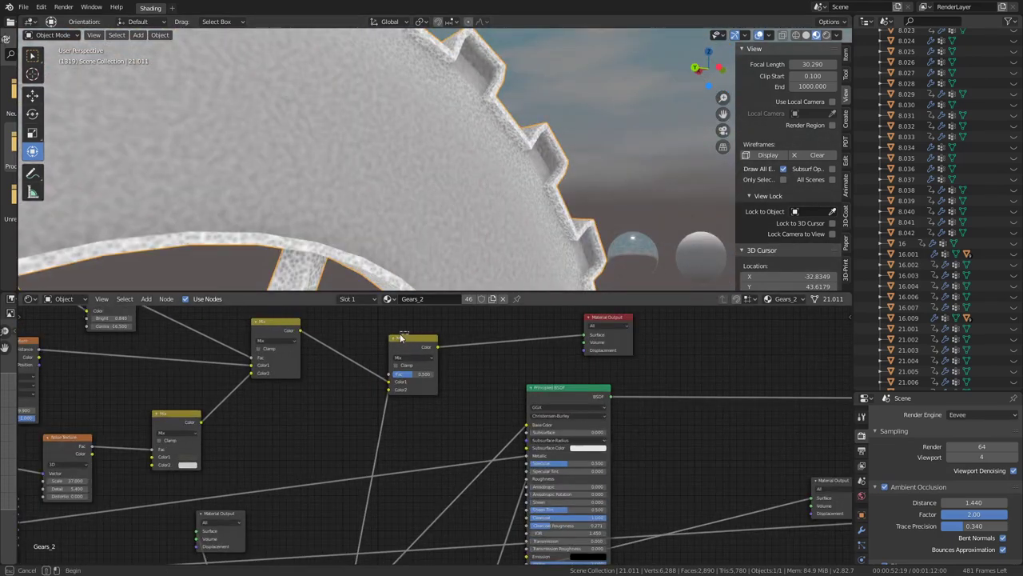
Nudge the final Mix node slightly to the left.
left_click_drag(398, 339, 352, 339)
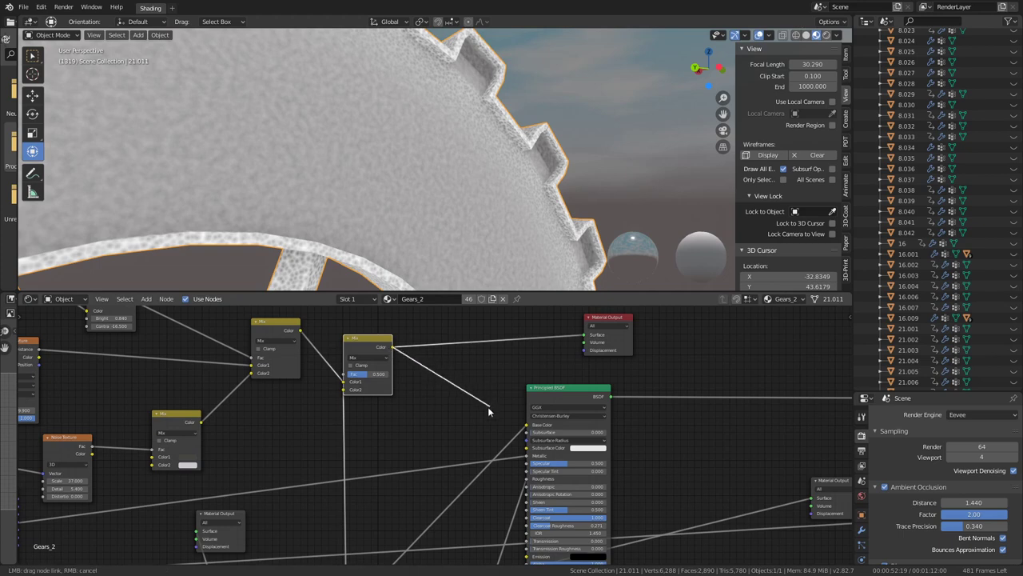
scroll(783, 410, "down", 1)
scroll(703, 403, "down", 3, "ctrl")
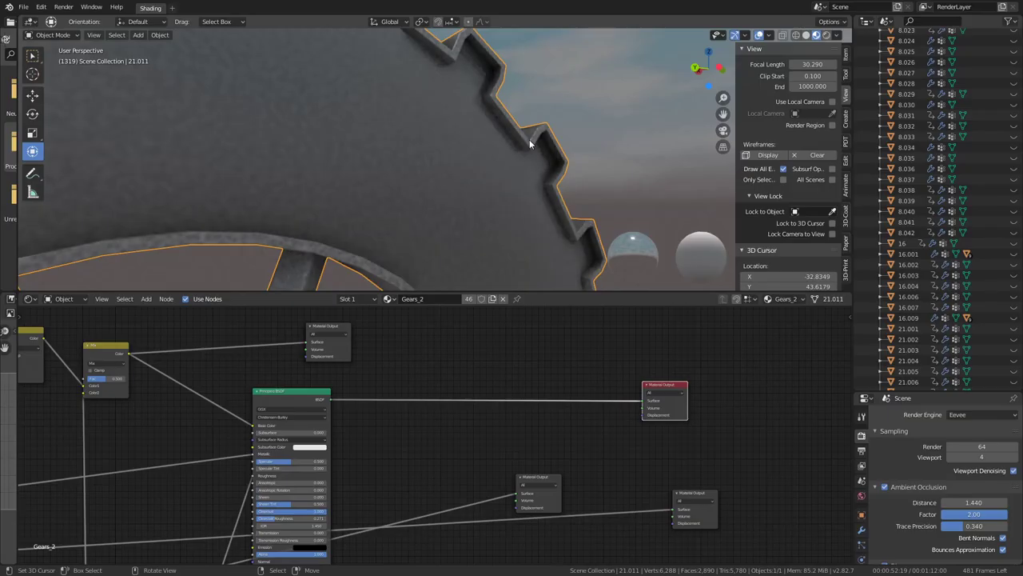
Orbit the scene to an oblique front view of the gear.
mouse_move(529, 139)
middle_mouse_down()
mouse_move(416, 161)
mouse_move(328, 154)
mouse_move(482, 170)
mouse_move(455, 133)
mouse_move(384, 136)
middle_mouse_up()
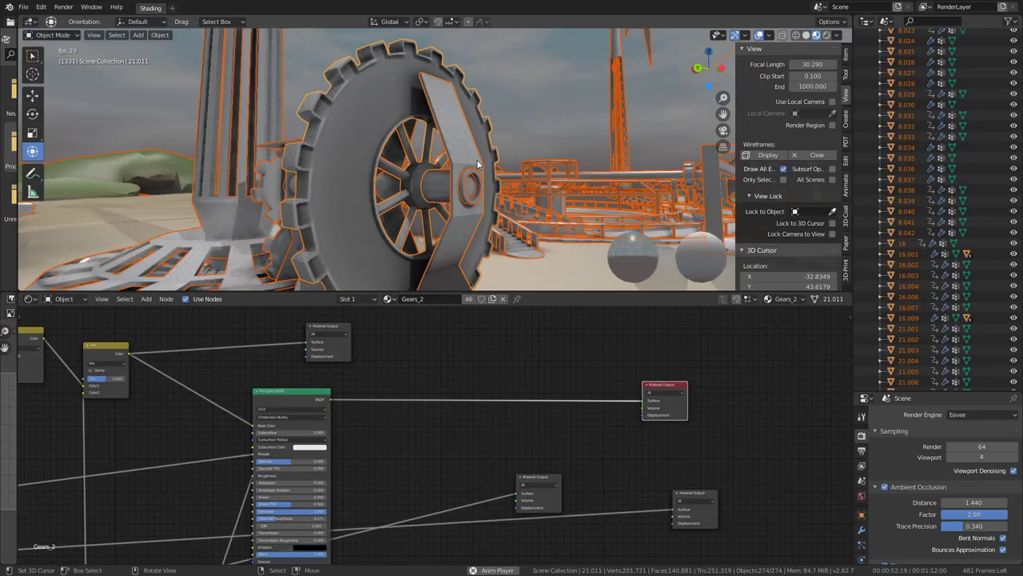
mouse_move(476, 160)
middle_mouse_down()
mouse_move(359, 142)
mouse_move(407, 78)
mouse_move(526, 106)
mouse_move(382, 110)
mouse_move(309, 125)
mouse_move(221, 113)
mouse_move(456, 112)
mouse_move(345, 146)
mouse_move(528, 123)
mouse_move(441, 159)
mouse_move(475, 163)
mouse_move(488, 147)
mouse_move(416, 139)
mouse_move(382, 194)
mouse_move(462, 116)
mouse_move(432, 201)
mouse_move(326, 190)
mouse_move(382, 139)
mouse_move(445, 243)
mouse_move(403, 90)
mouse_move(513, 68)
mouse_move(490, 170)
mouse_move(465, 201)
mouse_move(368, 168)
mouse_move(490, 167)
mouse_move(385, 153)
mouse_move(367, 170)
middle_mouse_up()
scroll(420, 89, "up", 3)
scroll(455, 112, "down", 5)
scroll(472, 128, "up", 3)
scroll(451, 133, "up", 3)
scroll(382, 140, "down", 4)
Deselect all objects in the scene with Alt+A.
key("alt+a")
scroll(491, 166, "up", 4)
scroll(383, 156, "up", 3)
scroll(383, 159, "up", 3)
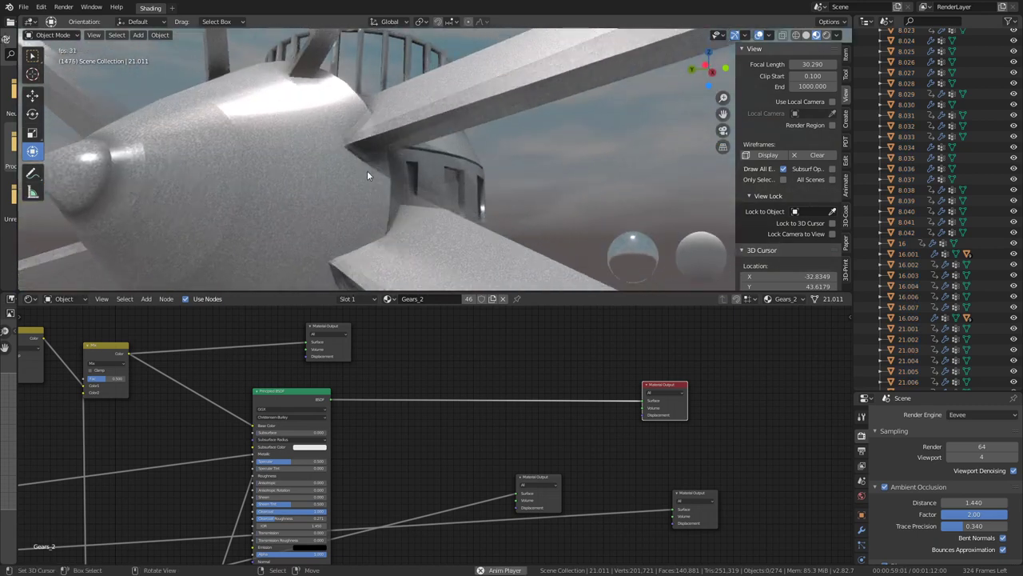
scroll(364, 156, "down", 3)
Pull back past the windmill hub and look down onto the island's gears.
mouse_move(299, 164)
middle_mouse_down()
mouse_move(249, 174)
mouse_move(466, 159)
mouse_move(399, 160)
mouse_move(548, 167)
mouse_move(470, 182)
middle_mouse_up()
scroll(478, 197, "up", 3)
scroll(486, 159, "up", 3)
scroll(470, 182, "down", 5)
scroll(478, 141, "down", 3)
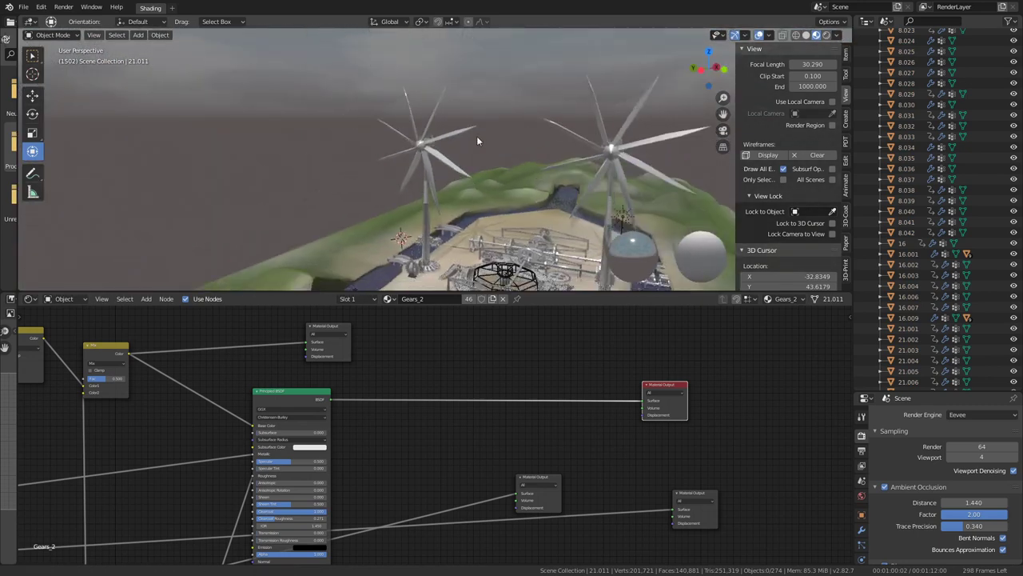
middle_click_drag(477, 140, 510, 122)
scroll(410, 186, "up", 3)
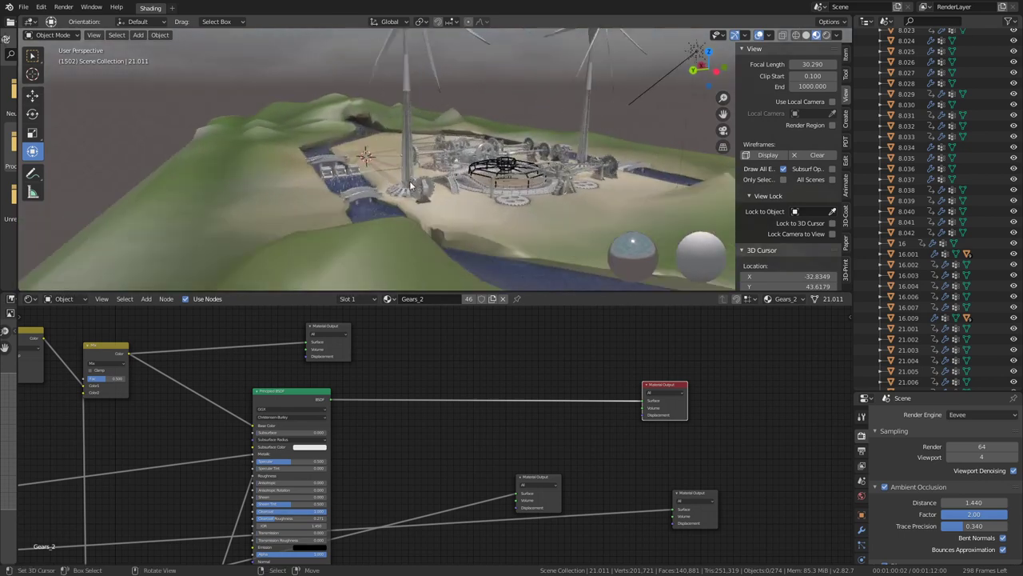
scroll(410, 186, "up", 5)
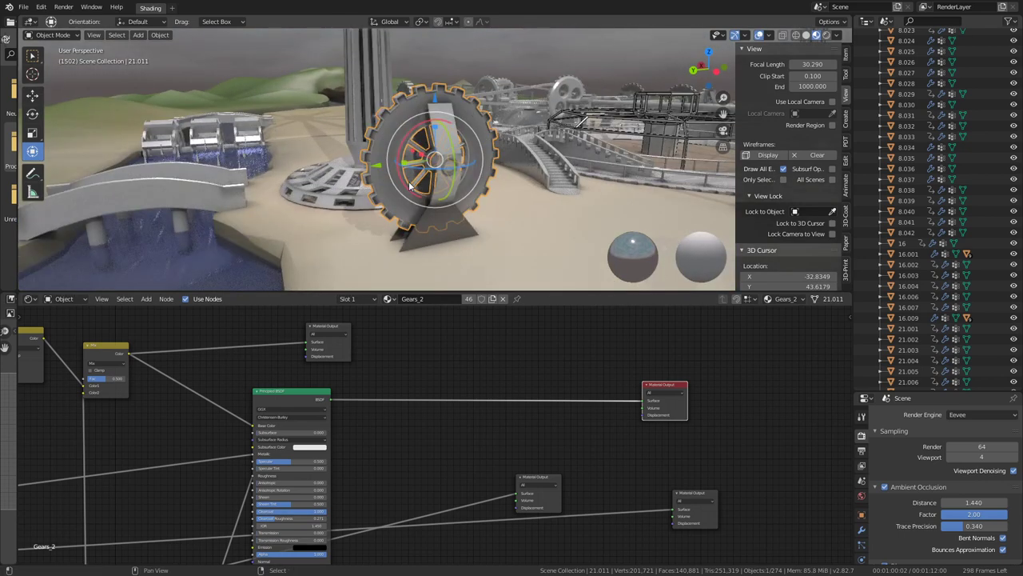
Isolate the selected gear in local view and orbit to see it from below.
key("KP_Divide")
middle_click_drag(504, 226, 491, 154)
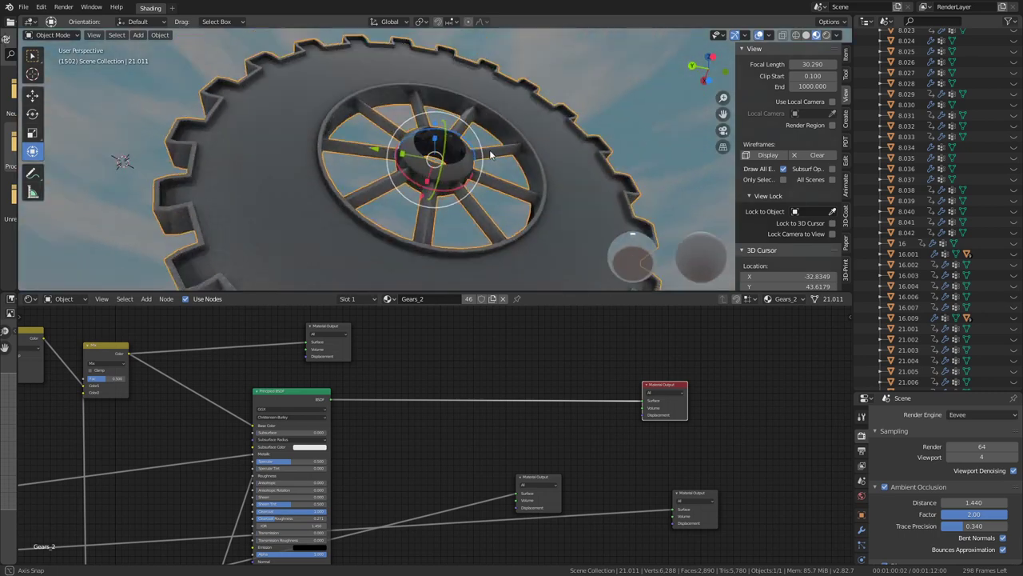
mouse_move(335, 375)
middle_mouse_down()
mouse_move(446, 373)
mouse_move(604, 390)
mouse_move(462, 391)
middle_mouse_up()
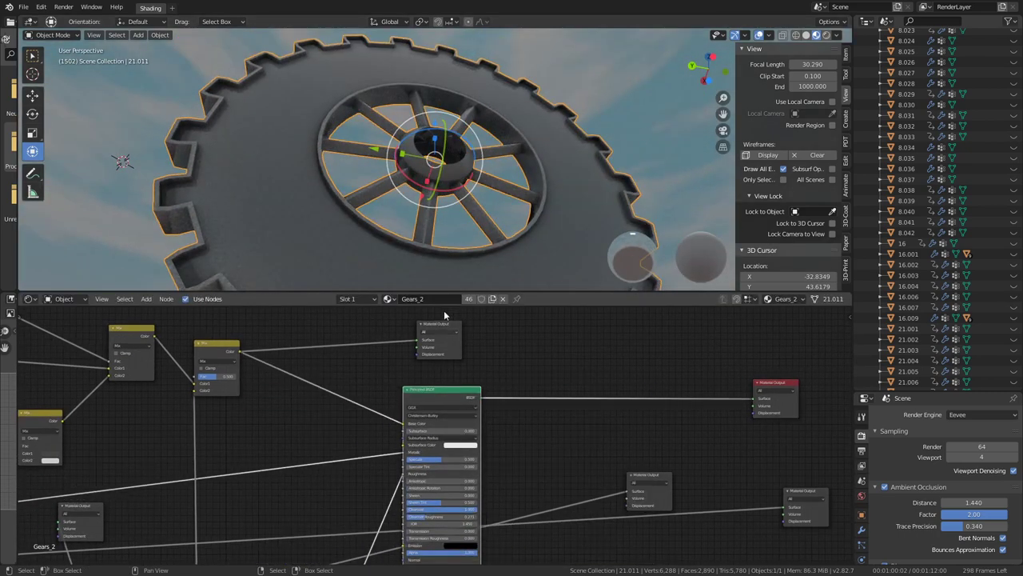
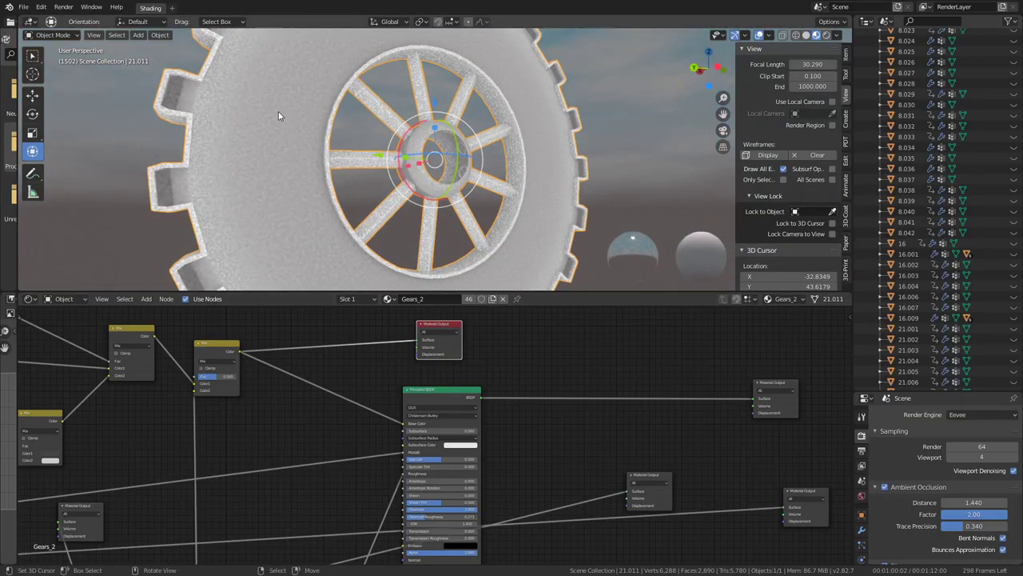
Move the Mix node up toward the other Gears_2 nodes.
scroll(352, 448, "down", 2)
mouse_move(352, 455)
middle_mouse_down()
mouse_move(393, 419)
mouse_move(375, 432)
middle_mouse_up()
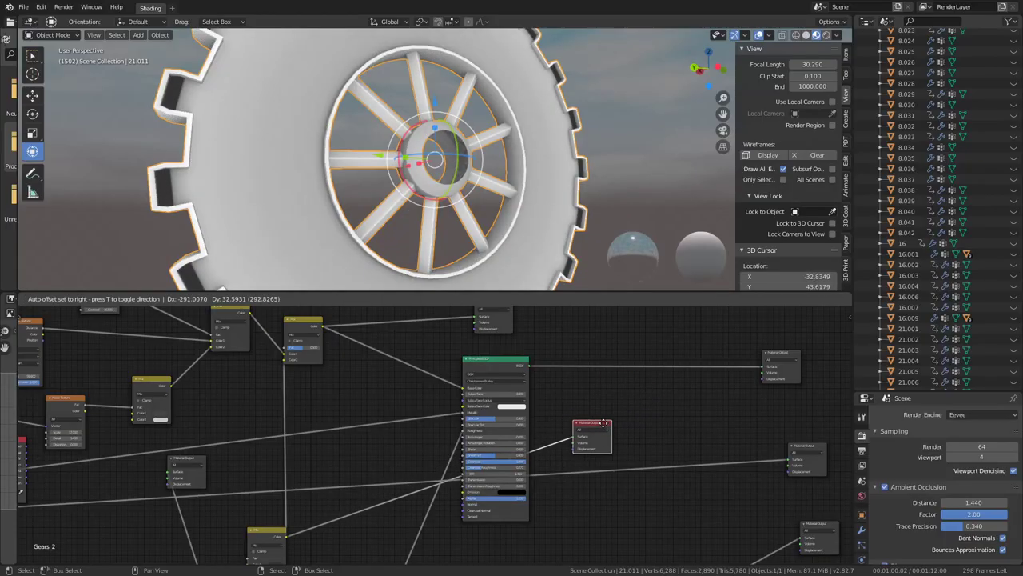
left_click_drag(266, 527, 217, 369)
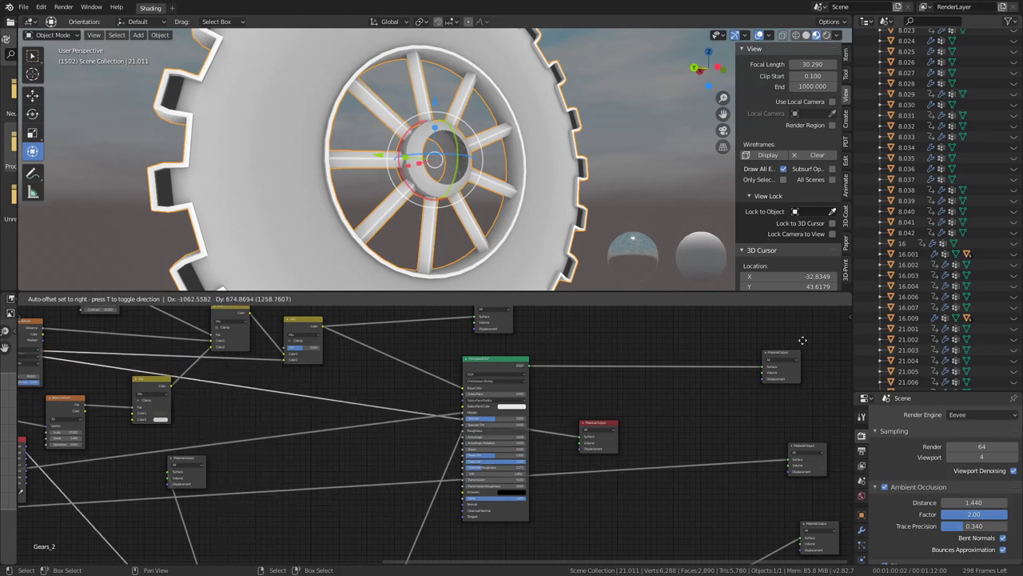
left_click_drag(217, 369, 292, 404)
scroll(364, 409, "down", 3)
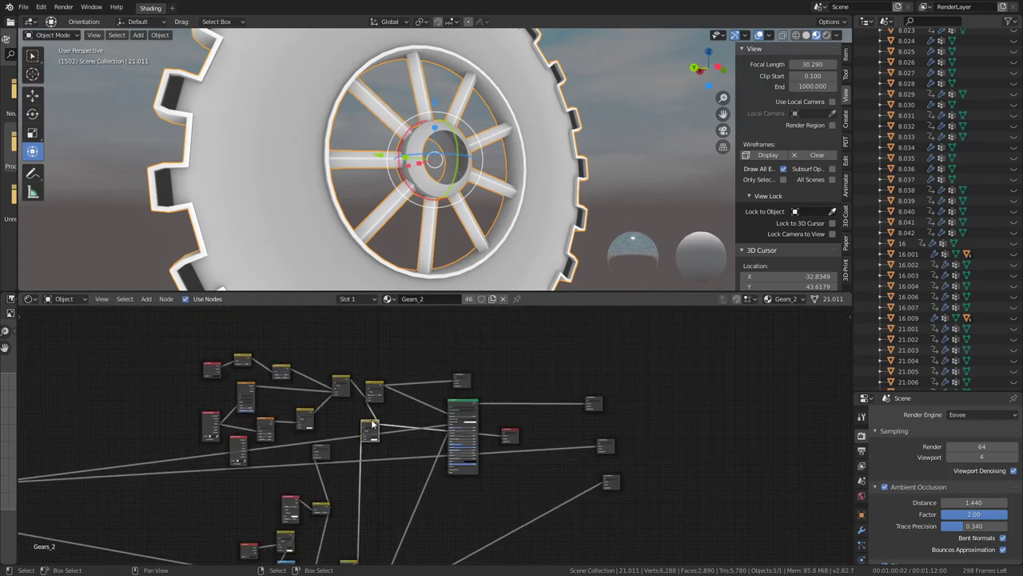
scroll(419, 424, "up", 2)
scroll(390, 458, "up", 3)
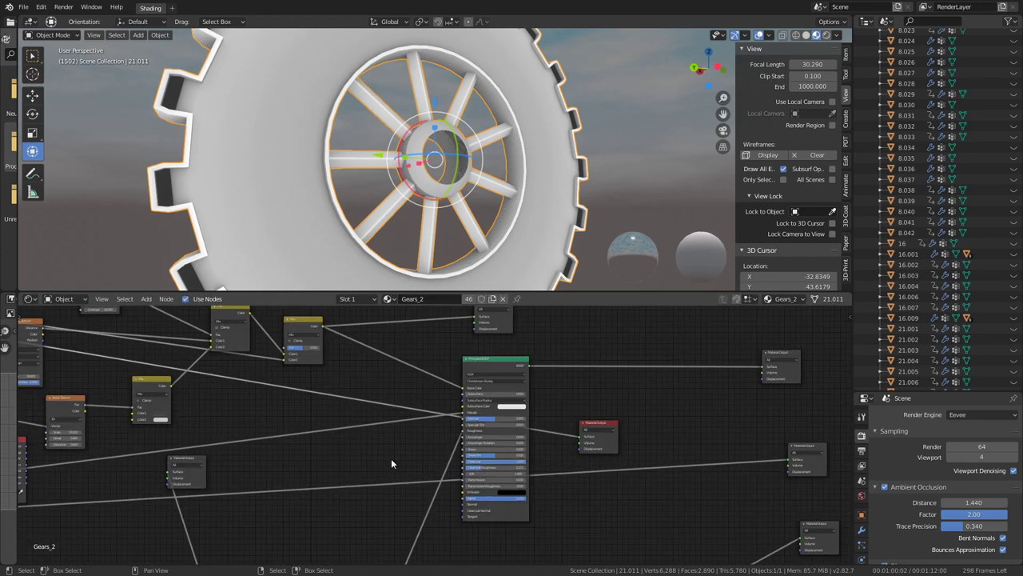
middle_click_drag(391, 462, 427, 413)
Shift the Material Output node up-right and the small node up-left beside the group.
left_click_drag(638, 367, 680, 350)
scroll(545, 393, "down", 2)
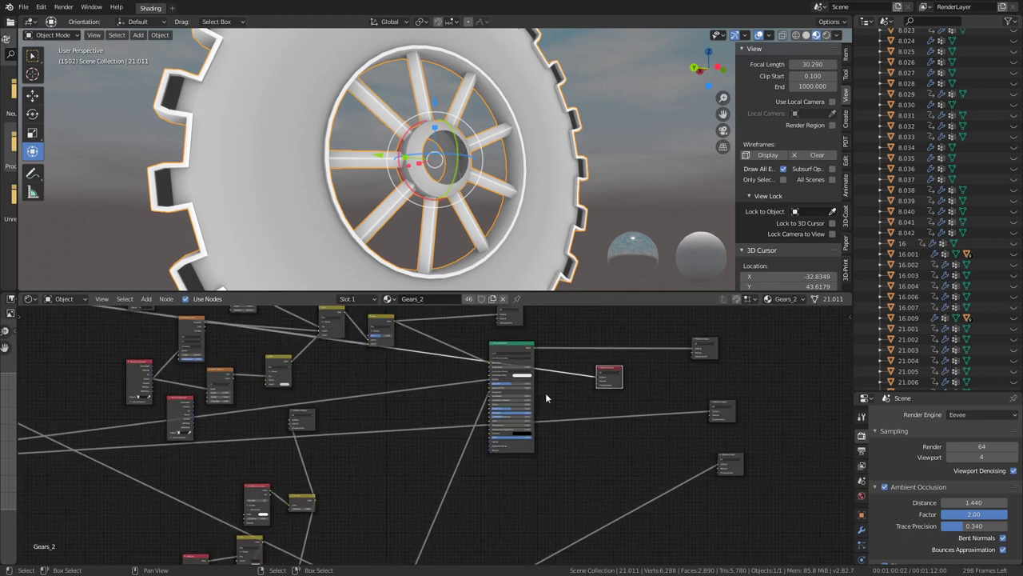
scroll(536, 404, "down", 3)
middle_click_drag(535, 404, 737, 418)
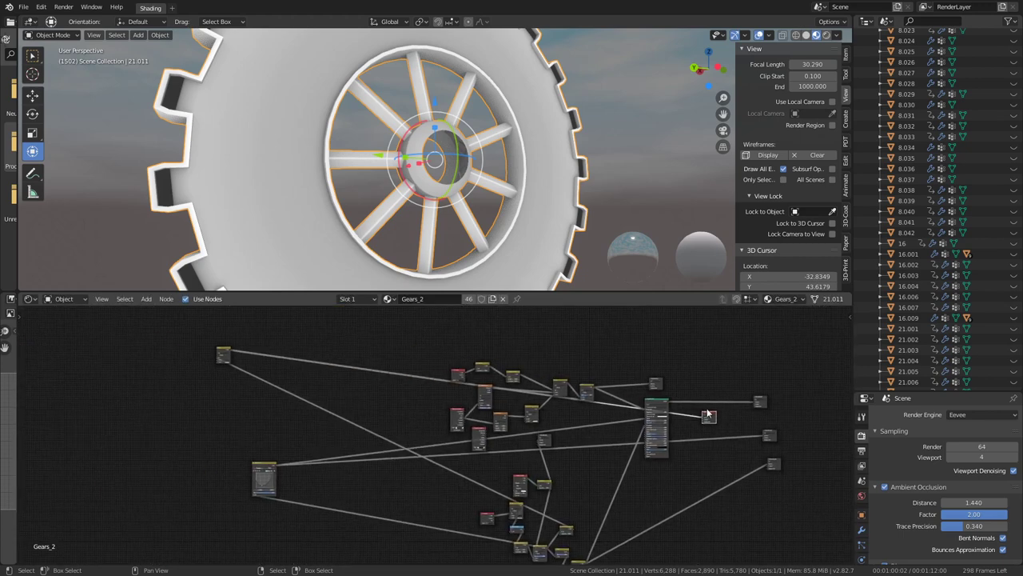
left_click_drag(709, 416, 379, 555)
left_click_drag(331, 324, 330, 324)
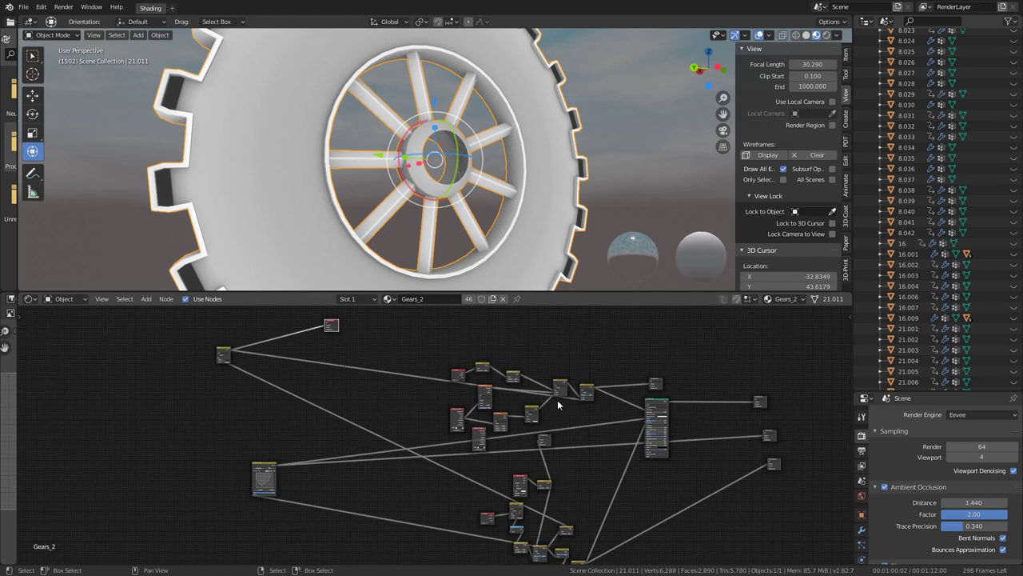
Place the preview node beside the Principled BSDF and recentre on it.
scroll(558, 399, "up", 2)
scroll(535, 398, "up", 3)
scroll(480, 391, "up", 2)
scroll(409, 383, "up", 2)
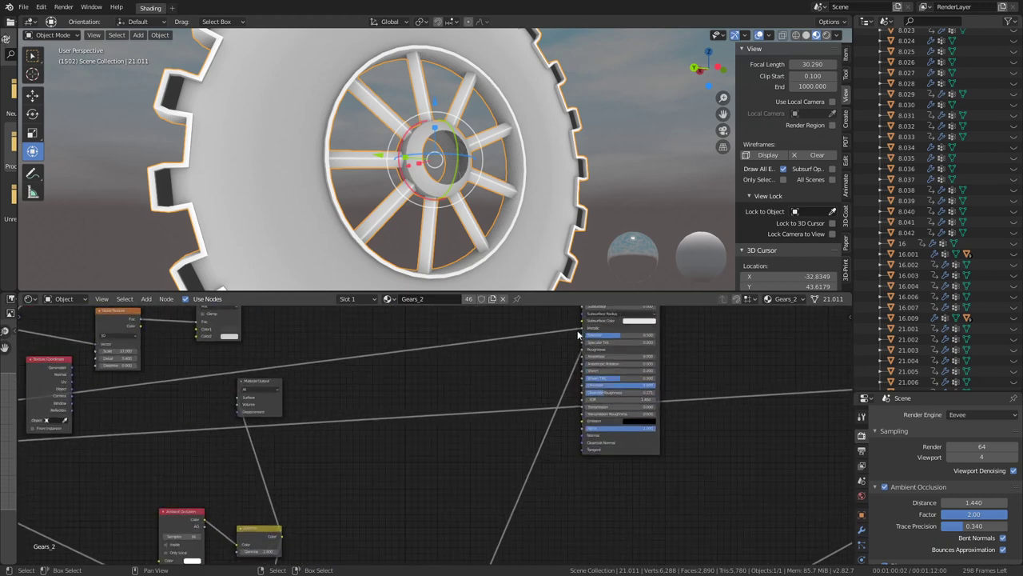
scroll(504, 364, "down", 2)
scroll(264, 395, "down", 2)
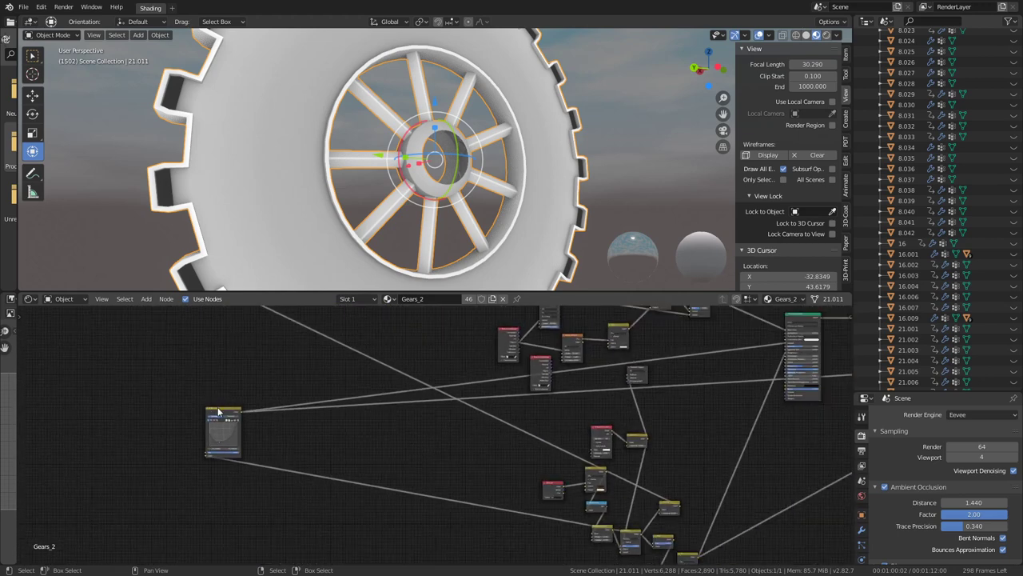
left_click_drag(218, 411, 581, 389)
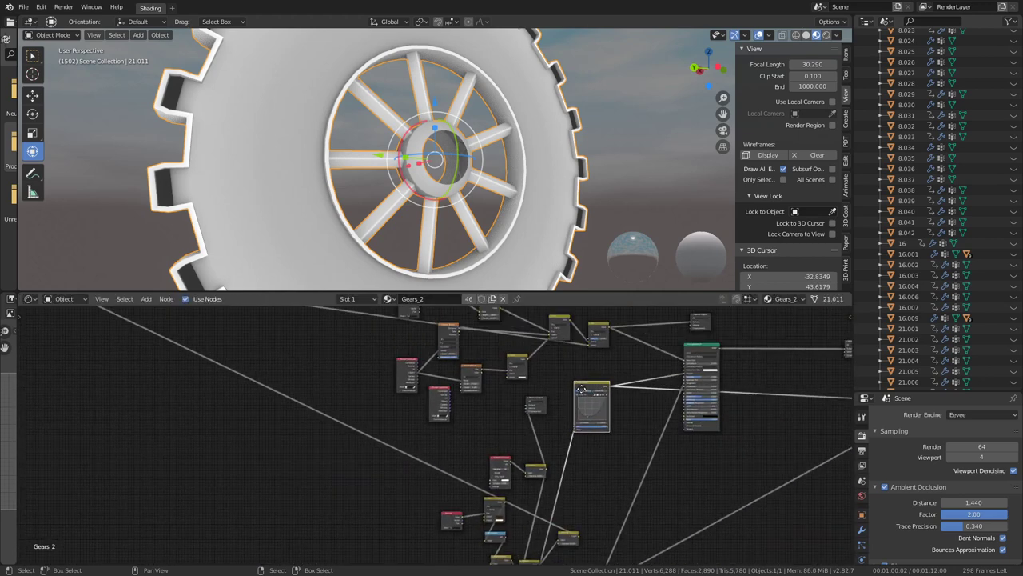
middle_click_drag(581, 390, 488, 444)
scroll(488, 443, "up", 1)
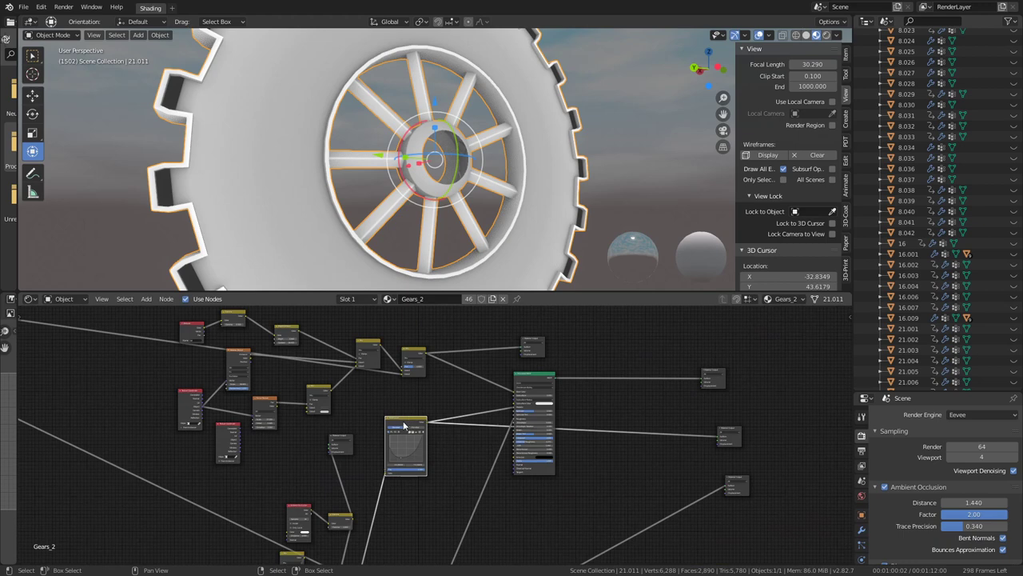
scroll(403, 425, "down", 1)
scroll(404, 425, "down", 1)
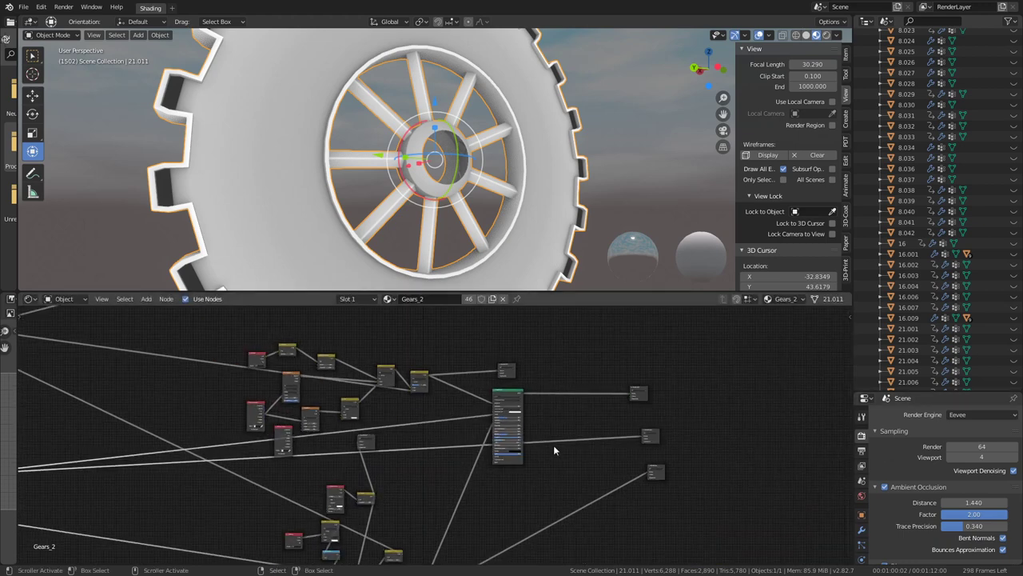
Add a MixRGB node and drop it onto a link in the node tree.
scroll(428, 385, "up", 2)
key("shift+a")
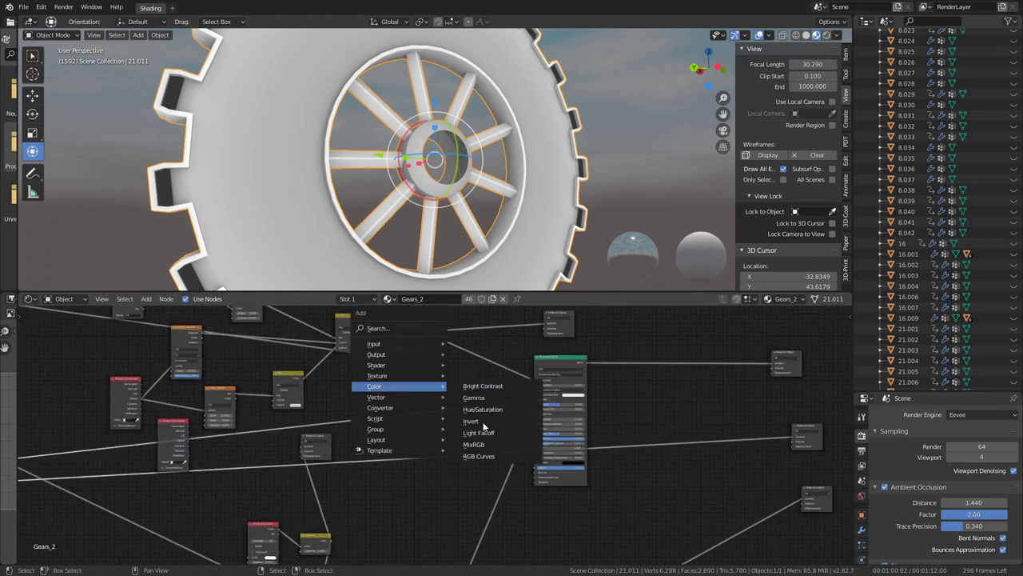
left_click(486, 445)
left_click(420, 446)
scroll(419, 446, "up", 2)
scroll(420, 445, "up", 1)
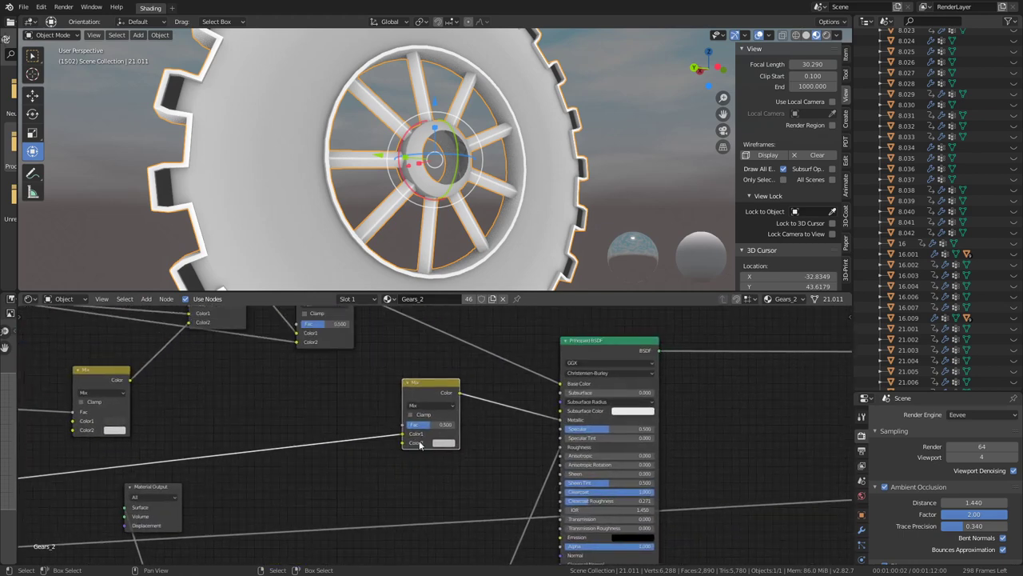
scroll(420, 445, "down", 1)
scroll(389, 452, "down", 1)
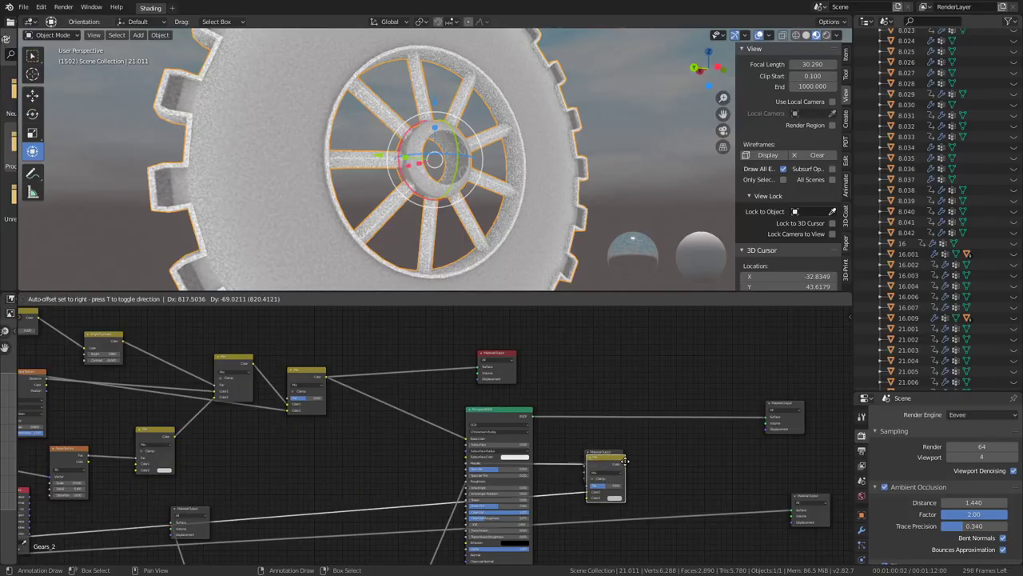
left_click(320, 454)
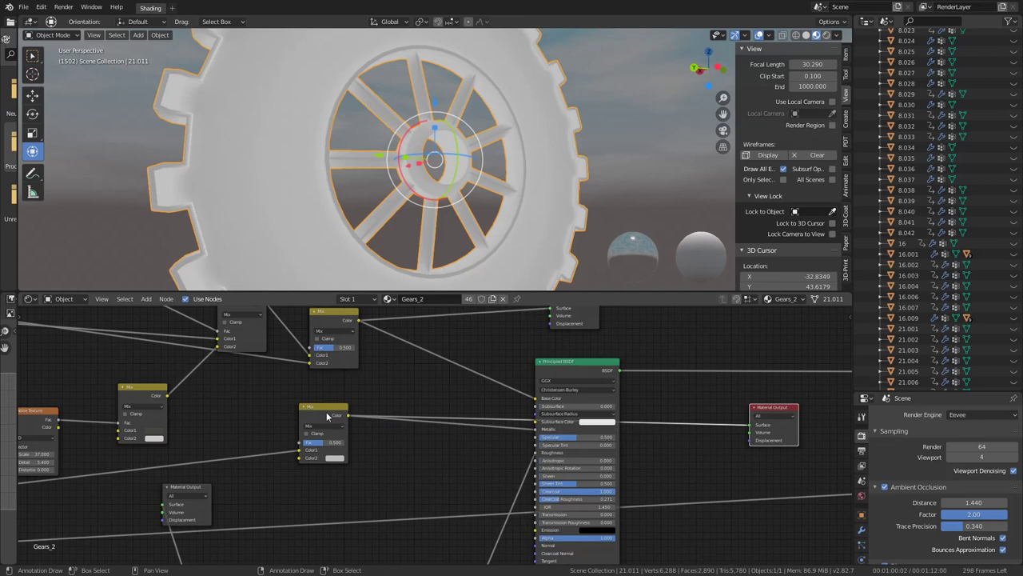
mouse_move(326, 416)
left_mouse_down()
mouse_move(333, 474)
mouse_move(329, 410)
left_mouse_up()
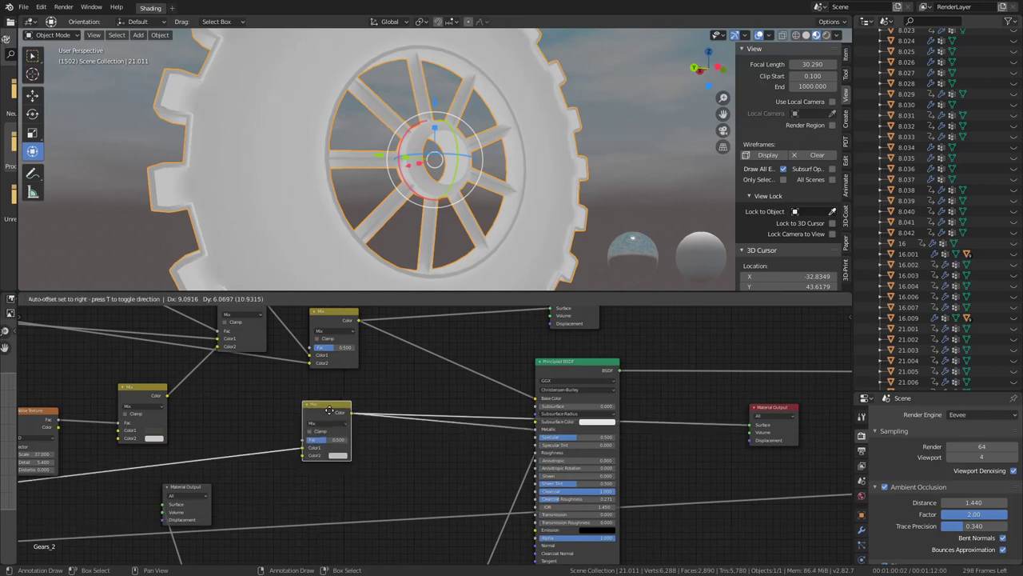
middle_click_drag(403, 392, 350, 434)
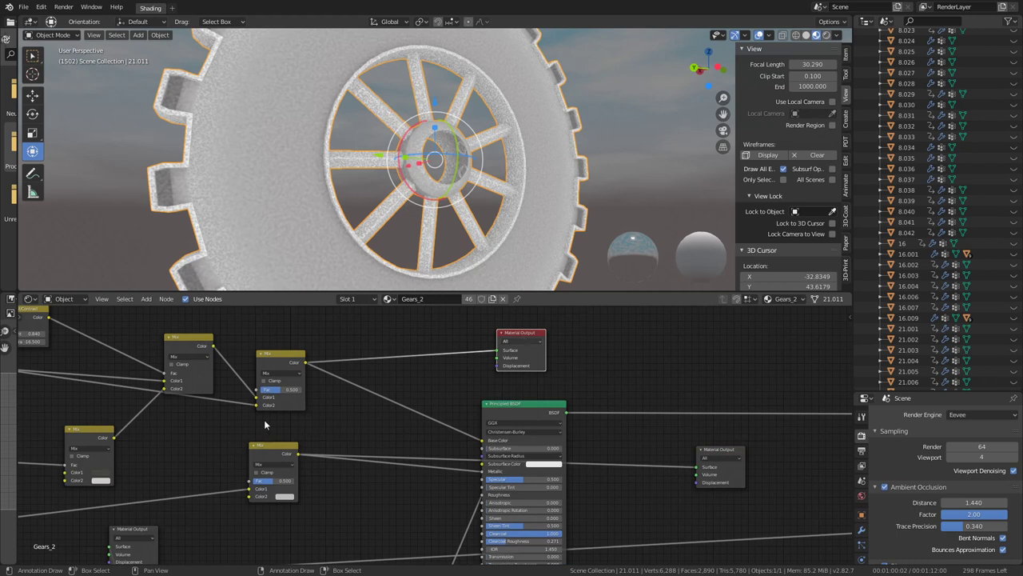
Insert a second MixRGB node into the link feeding the Principled BSDF.
key("shift+a")
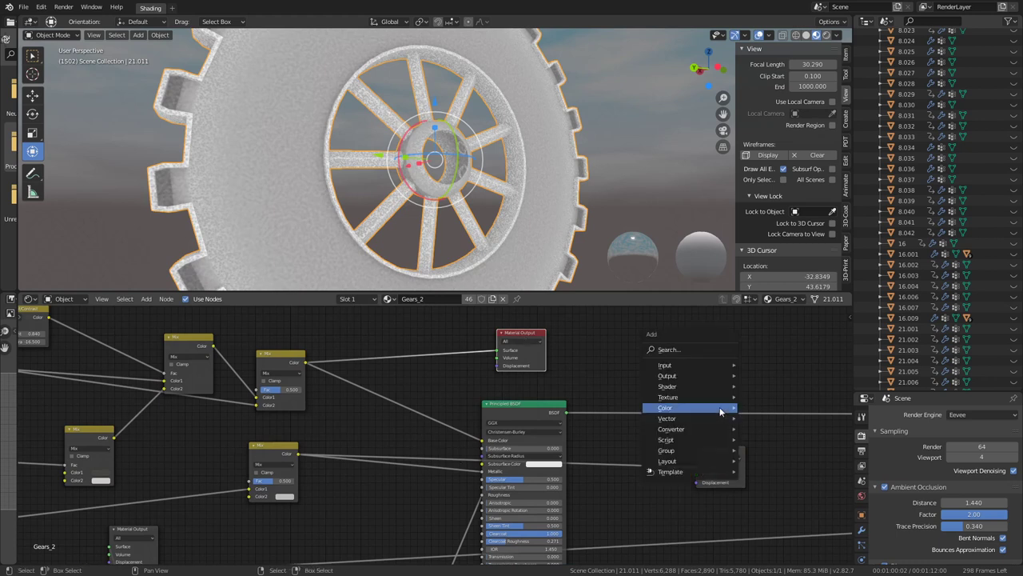
left_click(758, 446)
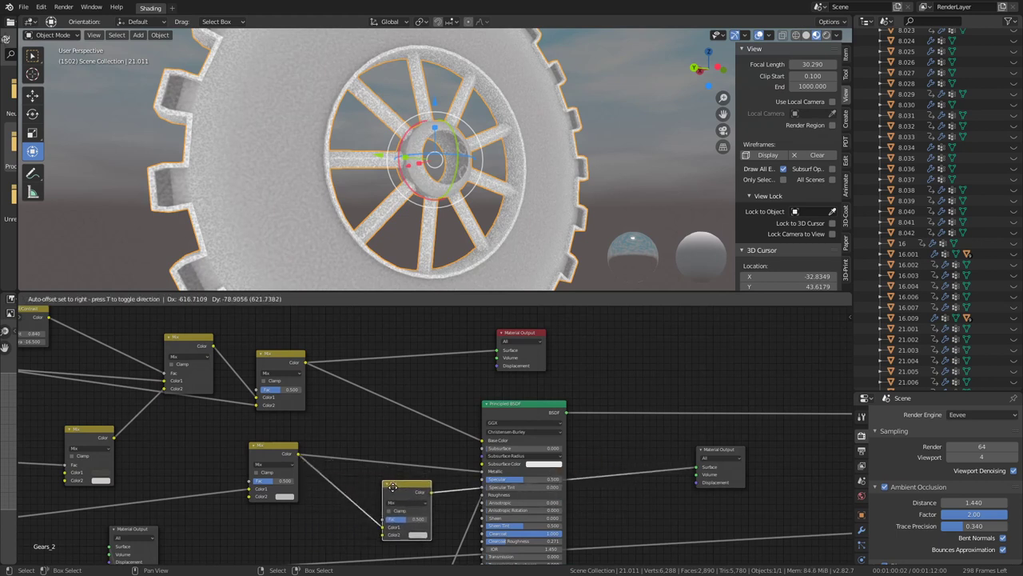
left_click(390, 485)
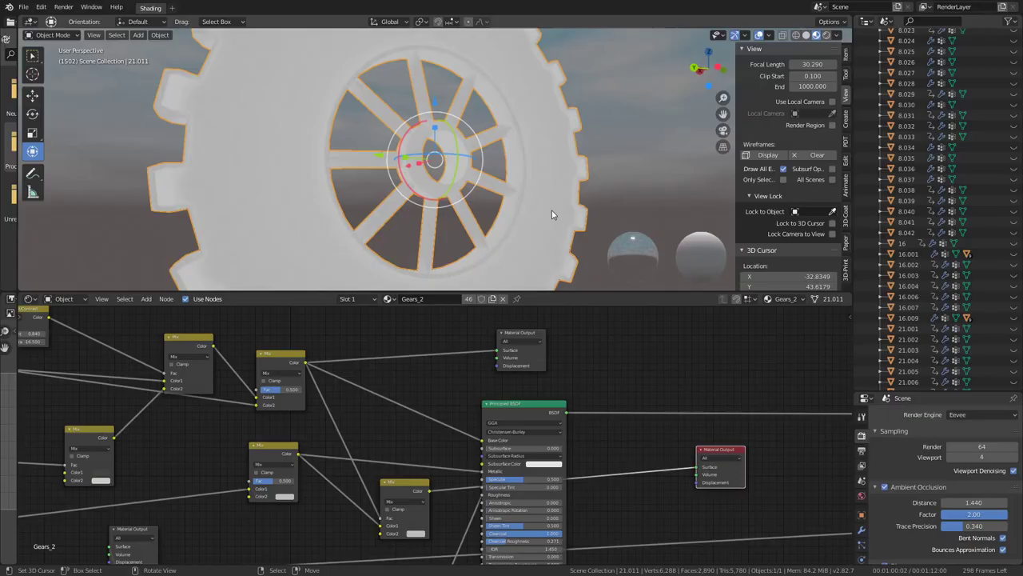
Darken the new Mix node's Color2 to dark grey (about 0.144) and nudge the node up-left.
mouse_move(551, 210)
middle_mouse_down()
mouse_move(485, 161)
mouse_move(577, 165)
mouse_move(376, 210)
mouse_move(356, 187)
middle_mouse_up()
scroll(398, 460, "up", 2)
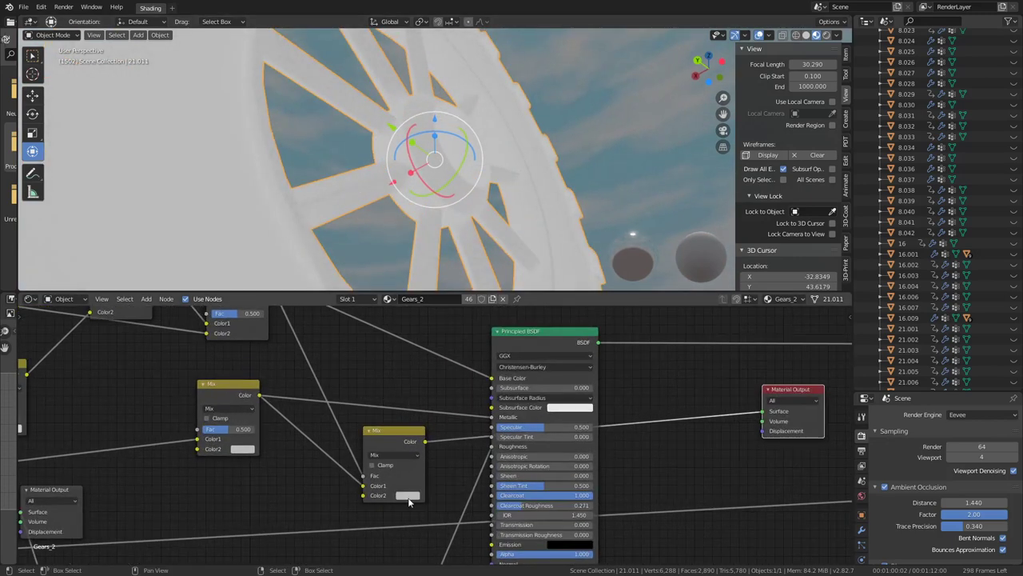
left_click(407, 496)
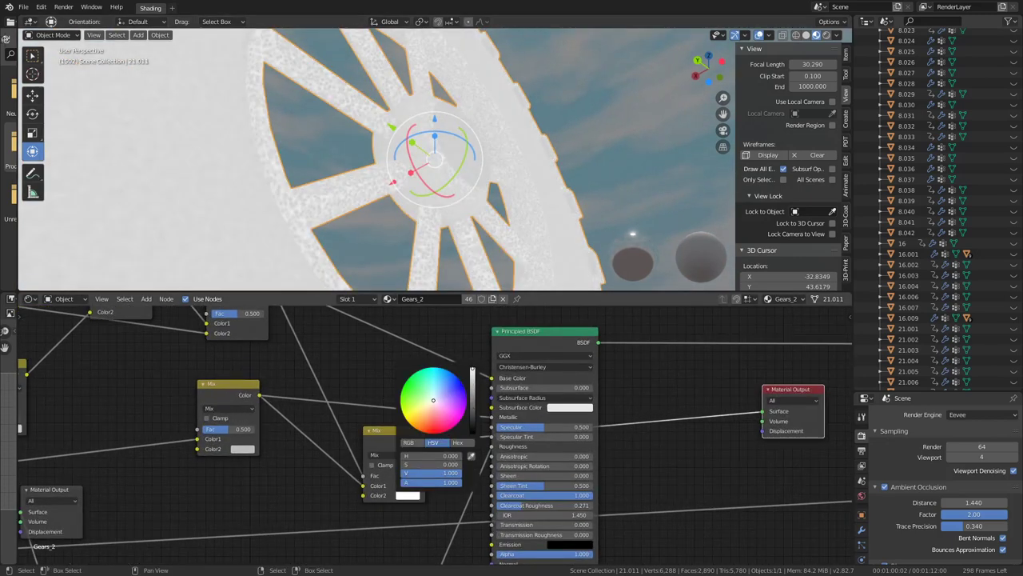
mouse_move(473, 388)
left_mouse_down()
mouse_move(472, 422)
mouse_move(471, 405)
left_mouse_up()
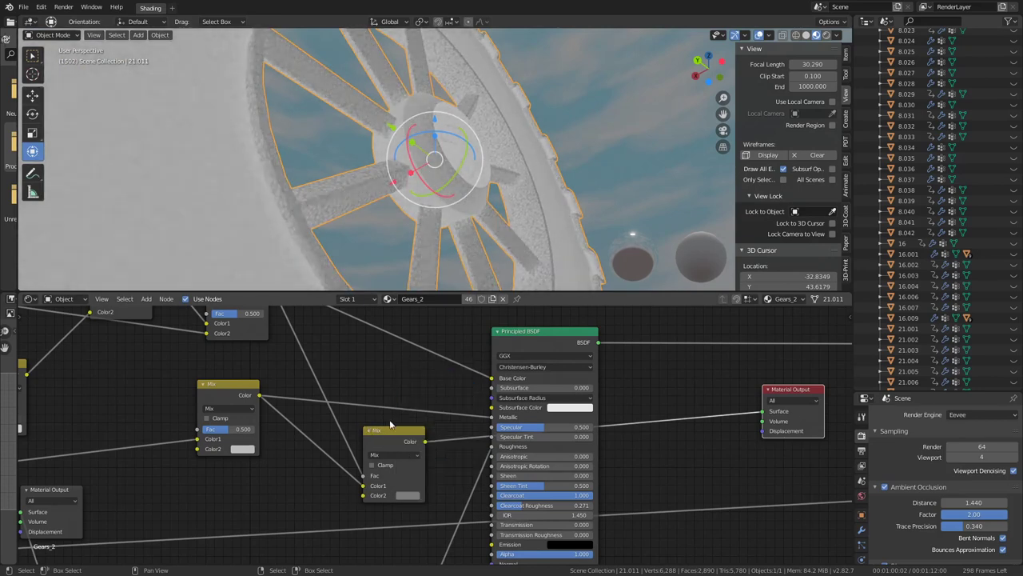
mouse_move(375, 431)
left_mouse_down()
mouse_move(308, 411)
mouse_move(335, 442)
mouse_move(424, 414)
left_mouse_up()
scroll(470, 417, "down", 2)
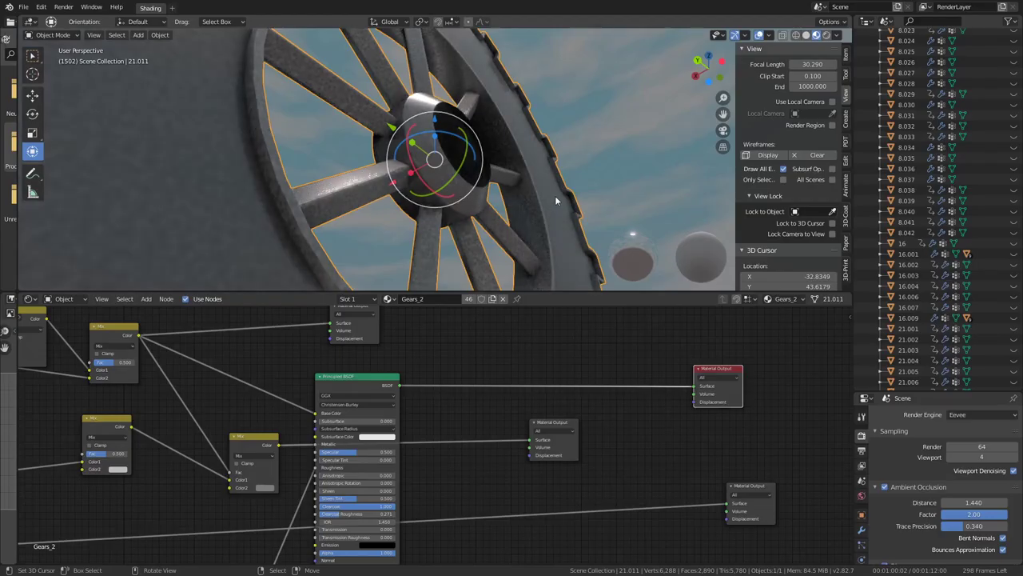
Shift the red node further left and move the bottom shader node up toward the others.
middle_click_drag(558, 201, 234, 144)
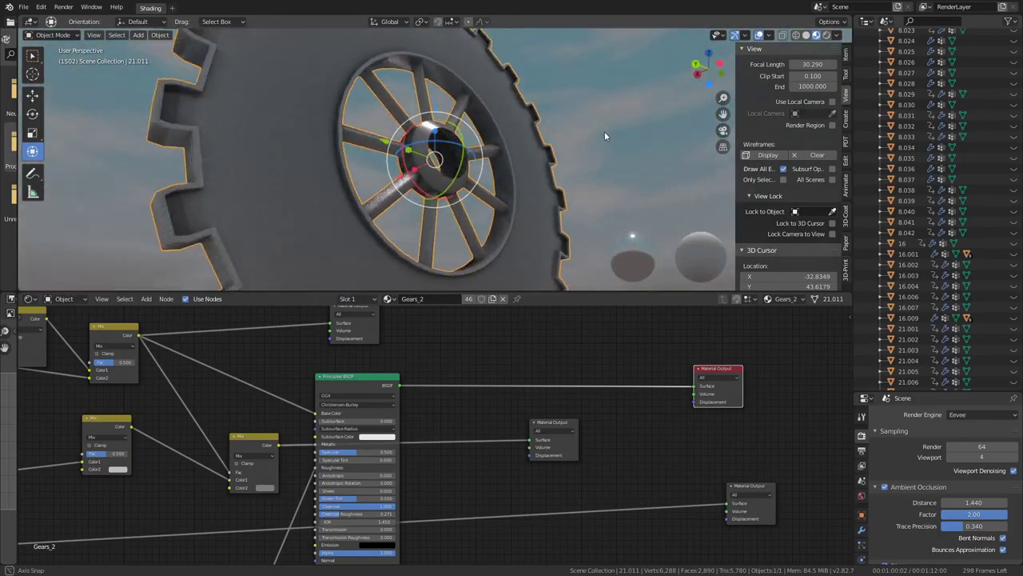
middle_click_drag(233, 138, 513, 227)
mouse_move(477, 409)
middle_mouse_down()
mouse_move(504, 396)
mouse_move(451, 418)
middle_mouse_up()
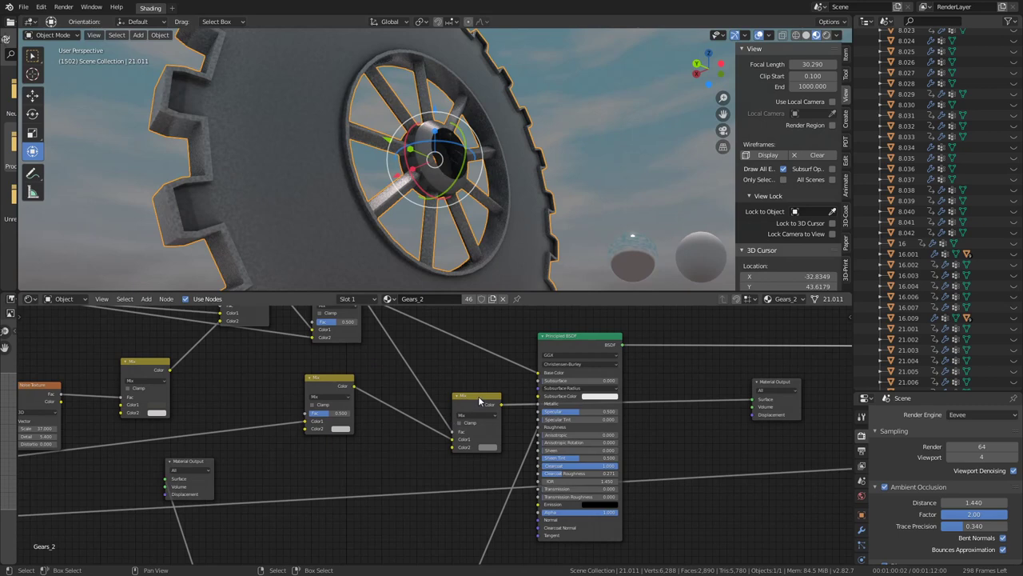
scroll(479, 400, "down", 2)
scroll(480, 399, "down", 2)
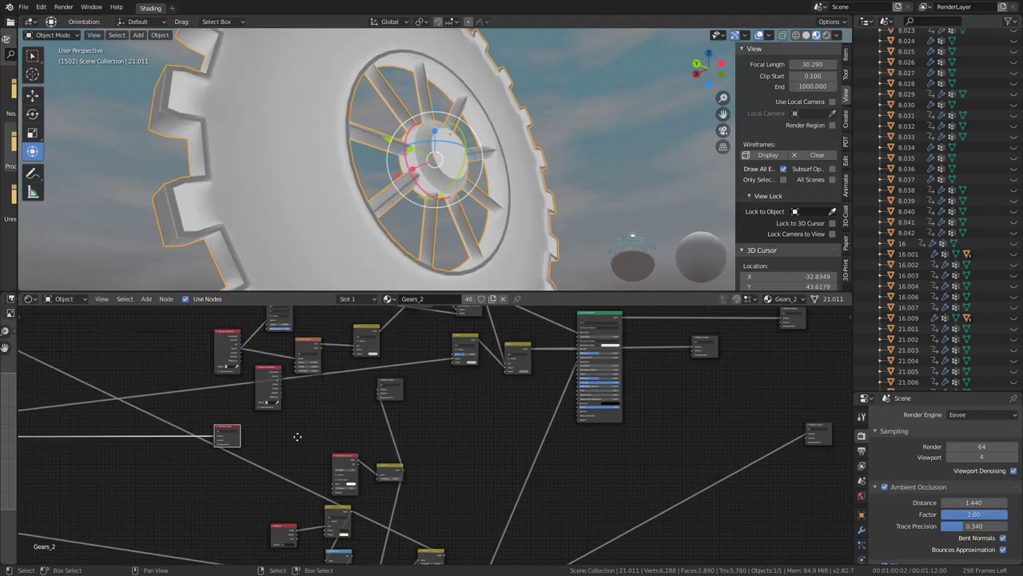
mouse_move(296, 434)
middle_mouse_down()
mouse_move(590, 443)
mouse_move(432, 419)
mouse_move(358, 425)
middle_mouse_up()
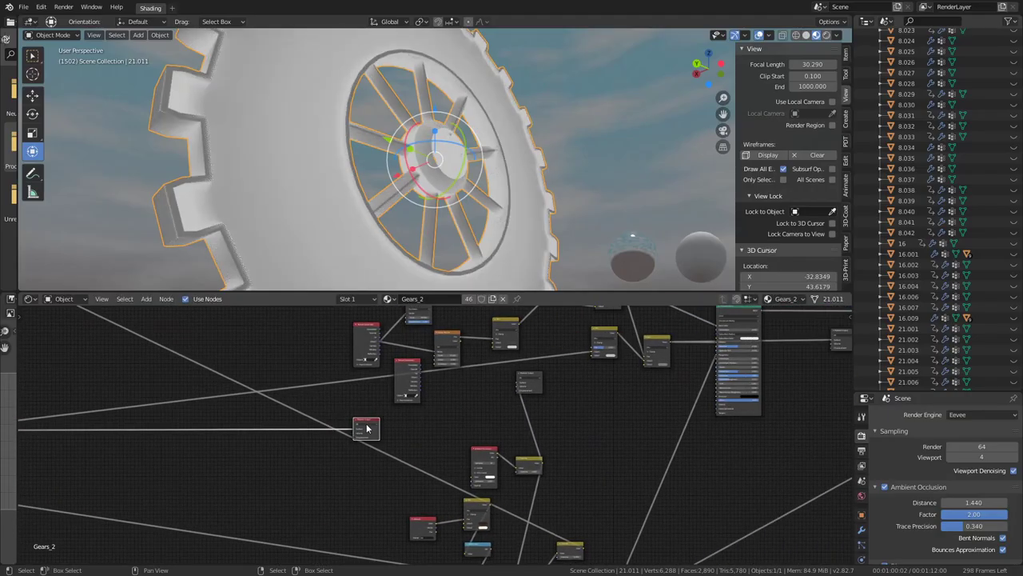
mouse_move(366, 429)
left_mouse_down()
mouse_move(336, 440)
mouse_move(248, 438)
left_mouse_up()
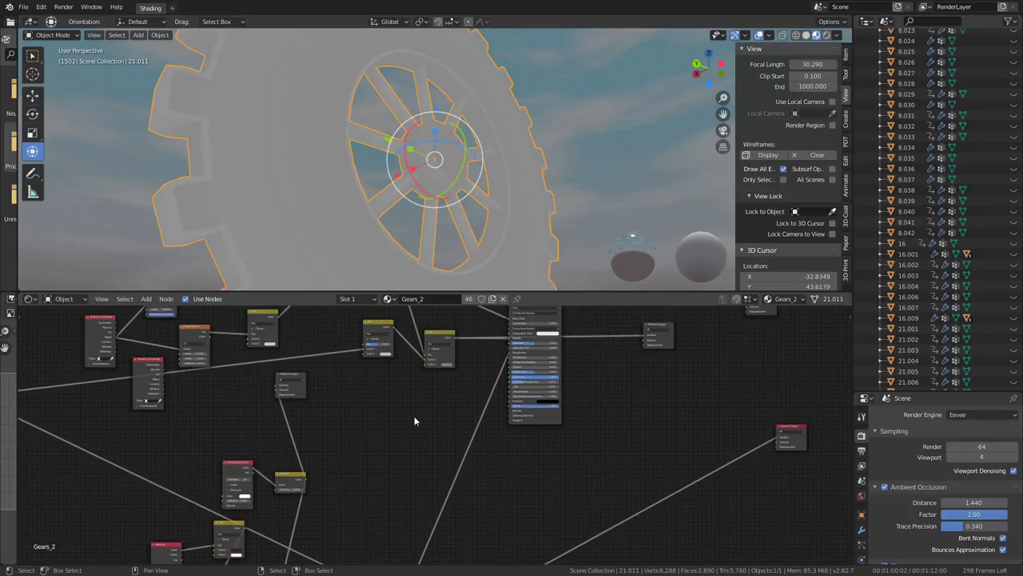
middle_click_drag(415, 420, 312, 472)
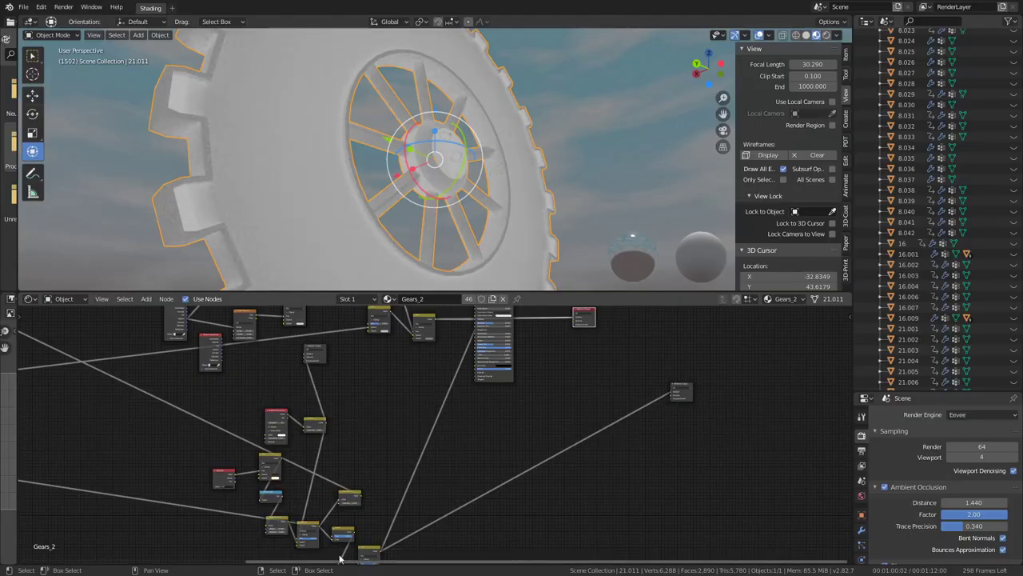
left_click_drag(382, 550, 384, 456)
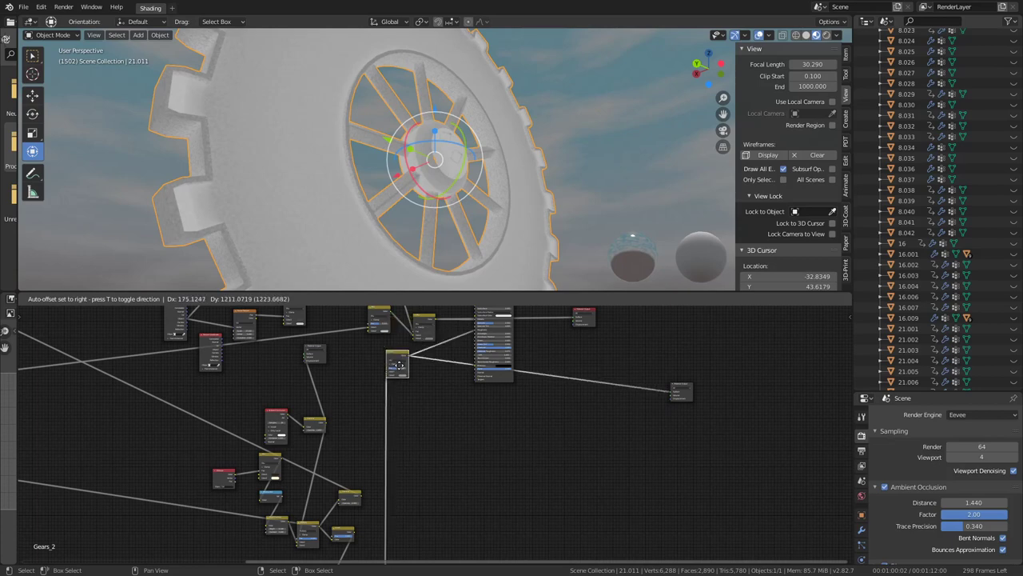
scroll(668, 400, "up", 3)
middle_click_drag(668, 400, 664, 452)
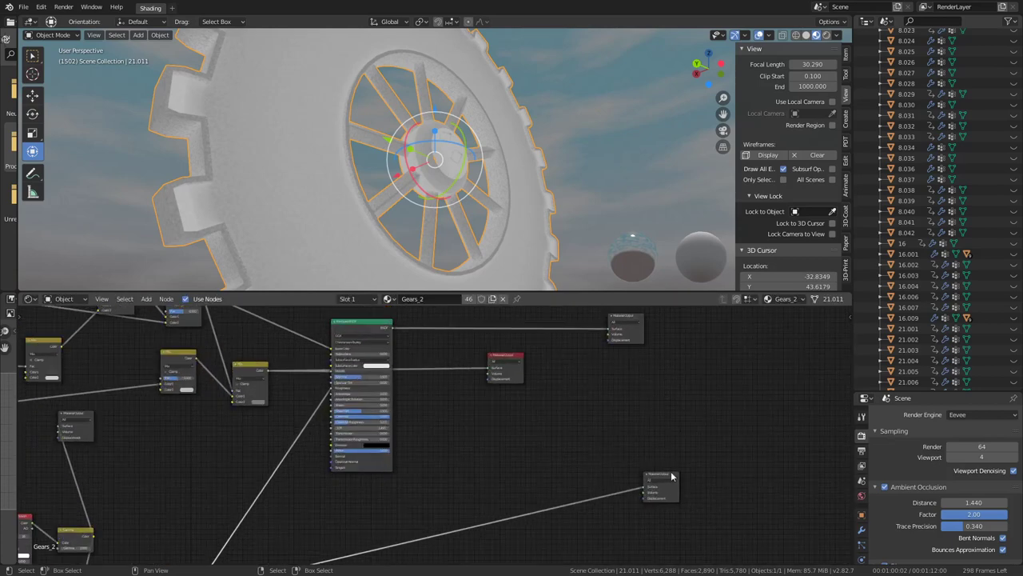
Duplicate the Material Output node and set both outputs side by side near the Principled BSDF.
key("shift+d")
left_click(576, 430)
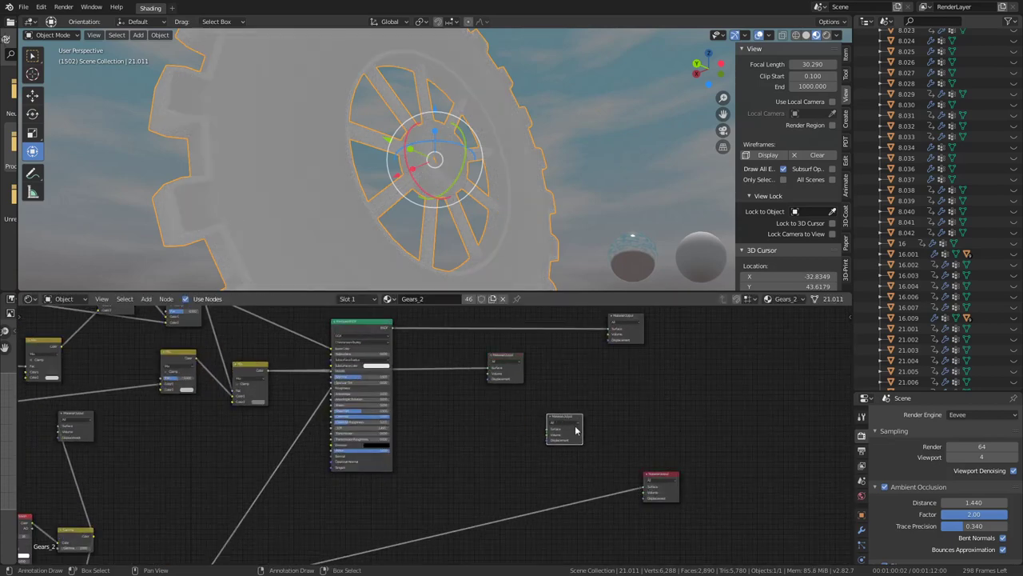
key("g")
left_click(448, 376)
scroll(372, 404, "up", 1)
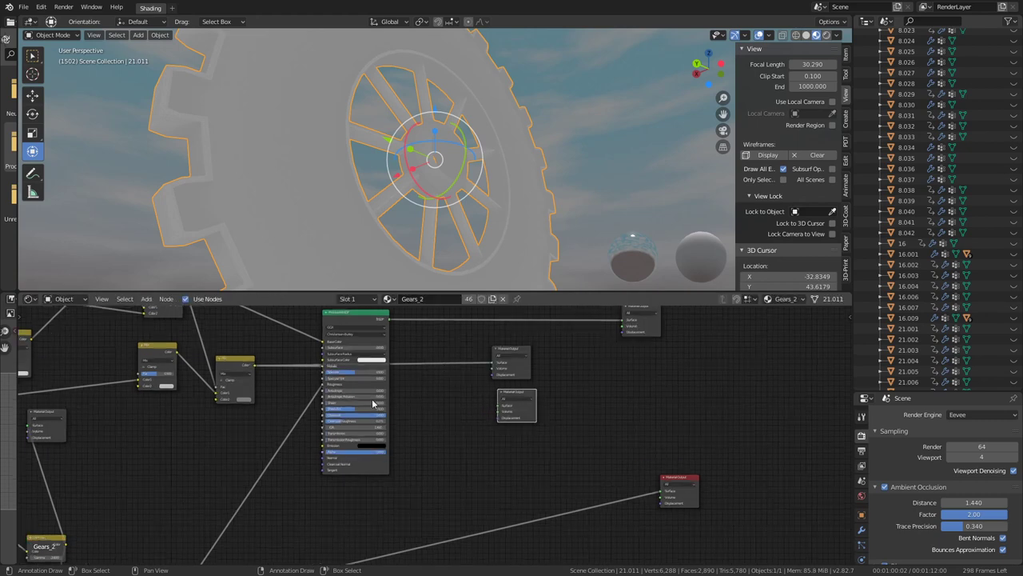
middle_click_drag(370, 408, 405, 373)
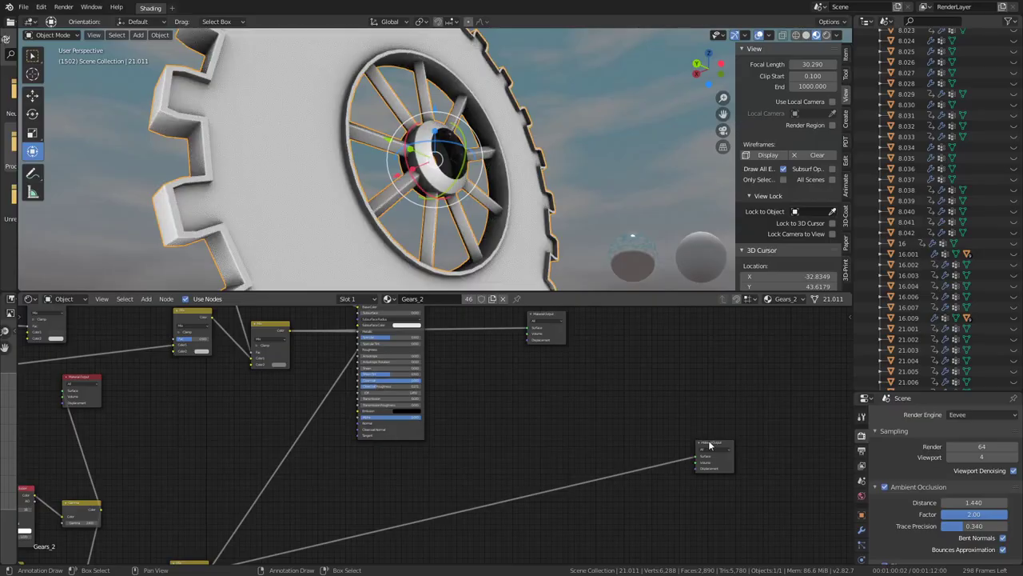
left_click_drag(712, 442, 541, 364)
middle_click_drag(472, 399, 473, 449)
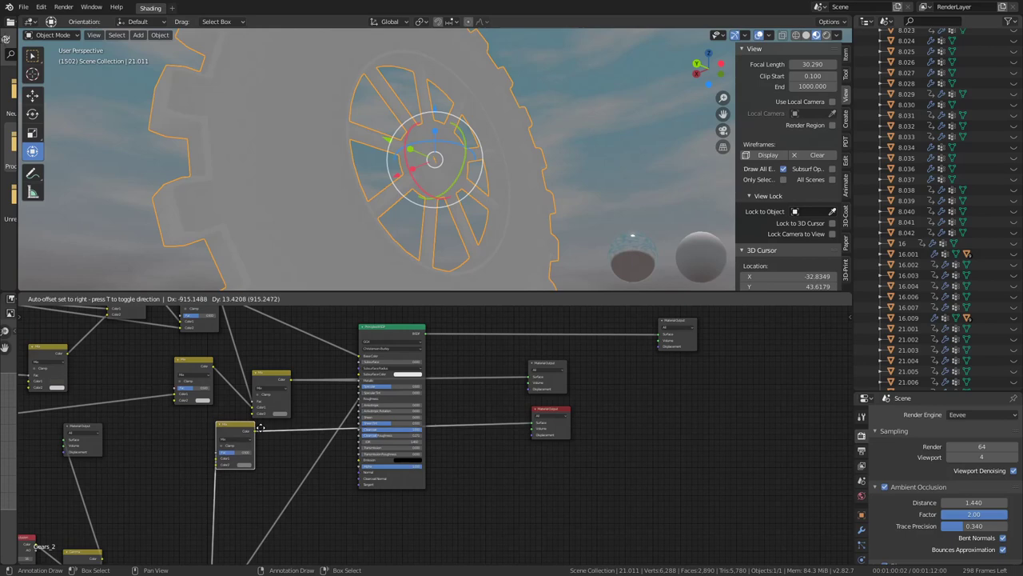
Place the lower Mix node beside the Principled BSDF and connect its Color output.
mouse_move(264, 424)
left_mouse_down()
mouse_move(151, 400)
mouse_move(208, 423)
left_mouse_up()
scroll(394, 415, "up", 2)
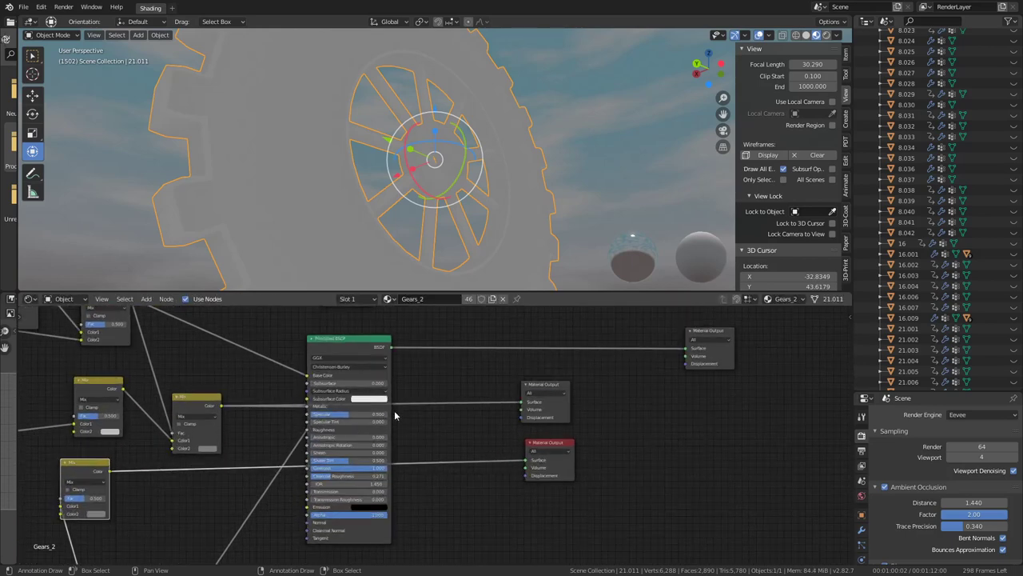
scroll(395, 416, "up", 3)
mouse_move(32, 504)
middle_mouse_down()
mouse_move(349, 435)
mouse_move(257, 452)
middle_mouse_up()
left_click_drag(256, 452, 481, 377)
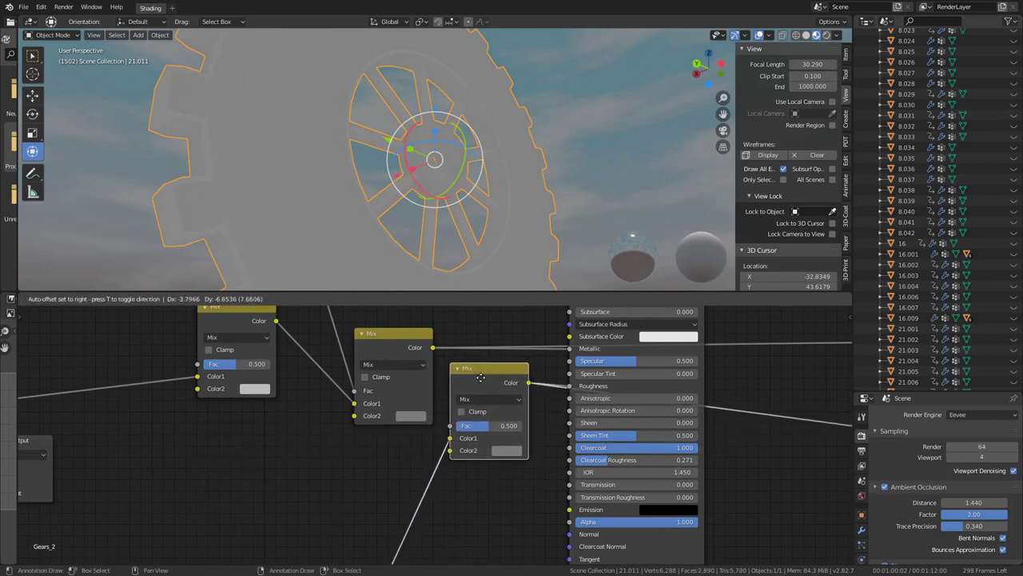
scroll(683, 411, "down", 3)
scroll(754, 448, "right", 3)
scroll(552, 372, "down", 1)
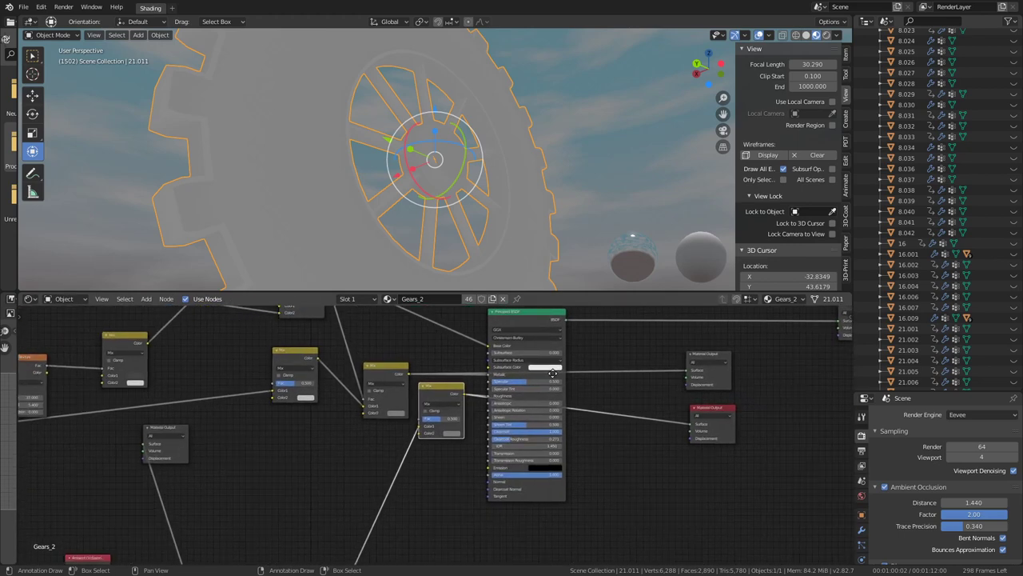
scroll(552, 372, "down", 1)
mouse_move(373, 212)
middle_mouse_down()
mouse_move(486, 350)
mouse_move(519, 368)
middle_mouse_up()
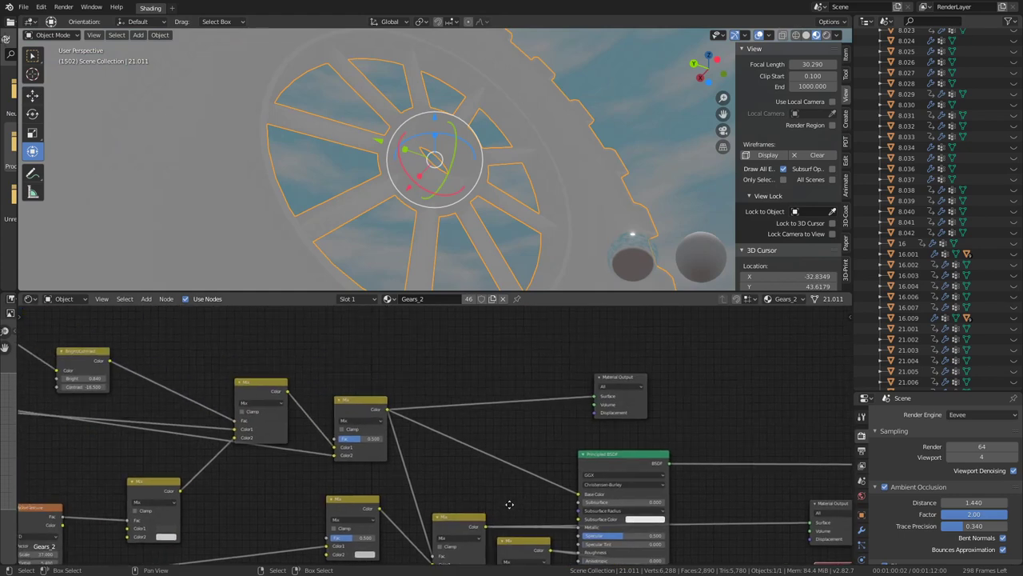
left_click_drag(430, 329, 486, 352)
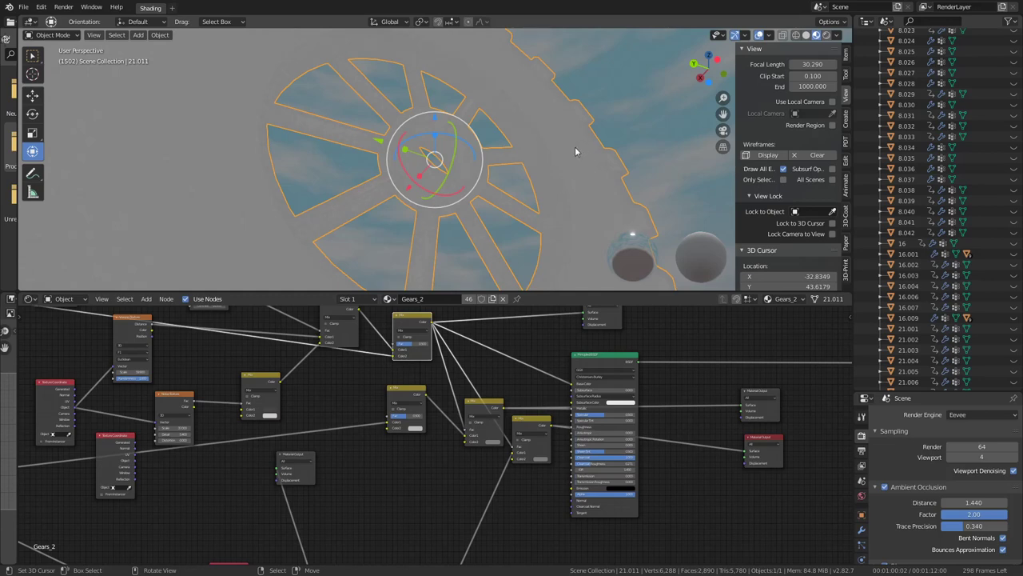
Try white, then settle on black, for the Mix node's Color2.
mouse_move(575, 151)
middle_mouse_down()
mouse_move(491, 183)
mouse_move(520, 183)
middle_mouse_up()
scroll(400, 443, "up", 2)
middle_click_drag(549, 457, 446, 442)
scroll(446, 442, "up", 3)
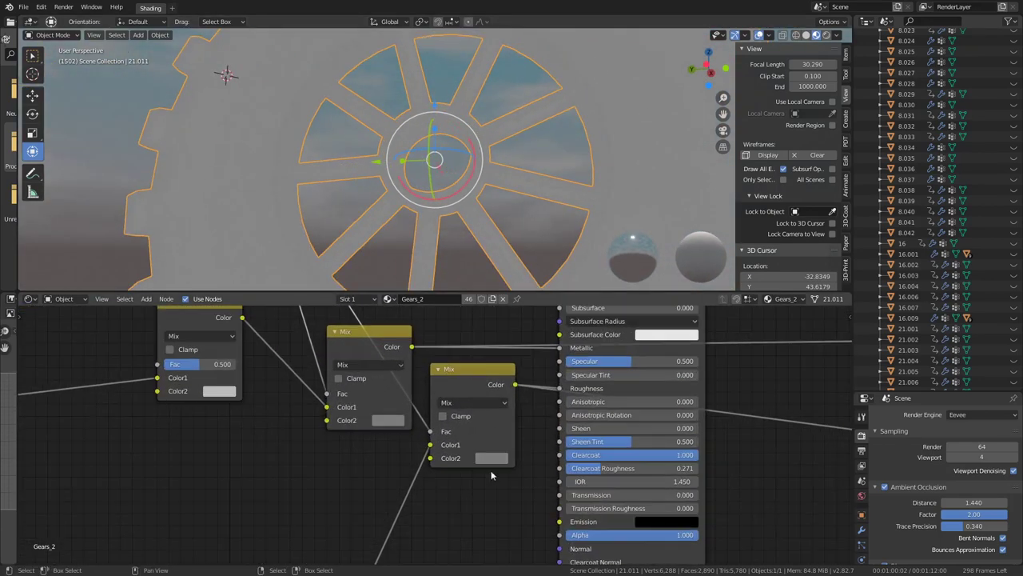
left_click(502, 459)
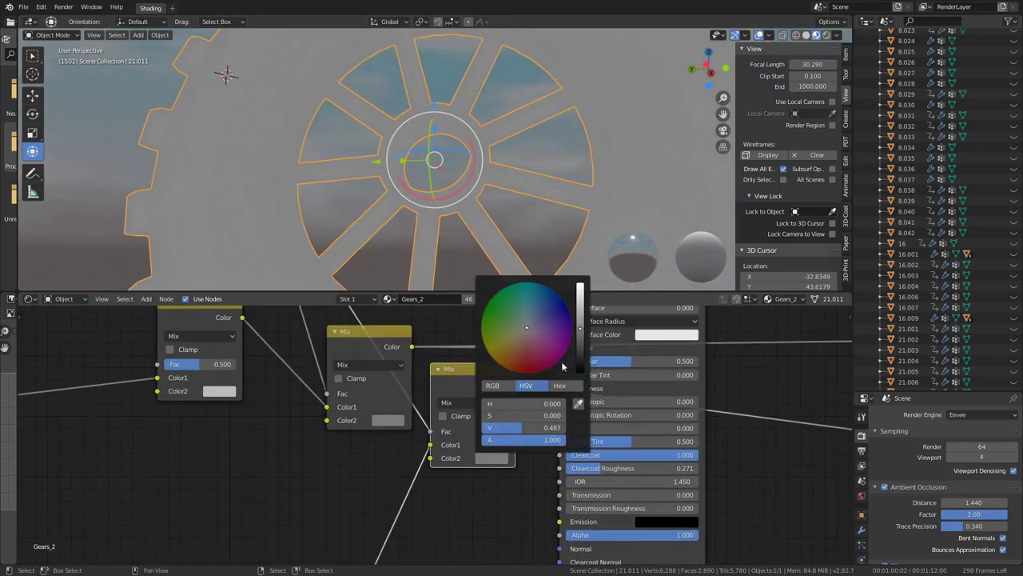
left_click_drag(583, 339, 581, 285)
mouse_move(545, 212)
middle_mouse_down()
mouse_move(481, 120)
mouse_move(523, 196)
middle_mouse_up()
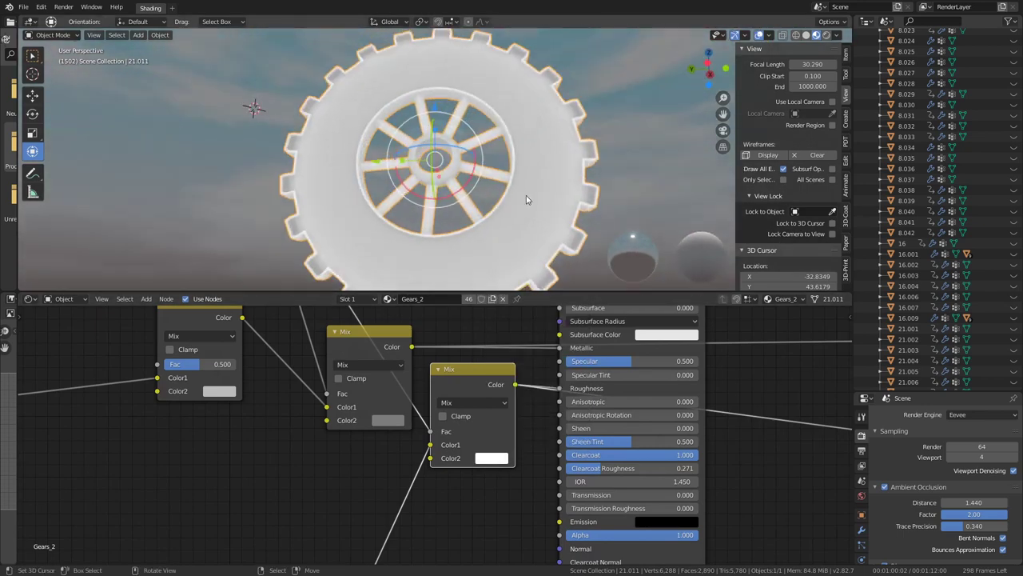
left_click(492, 459)
left_click_drag(587, 290, 581, 372)
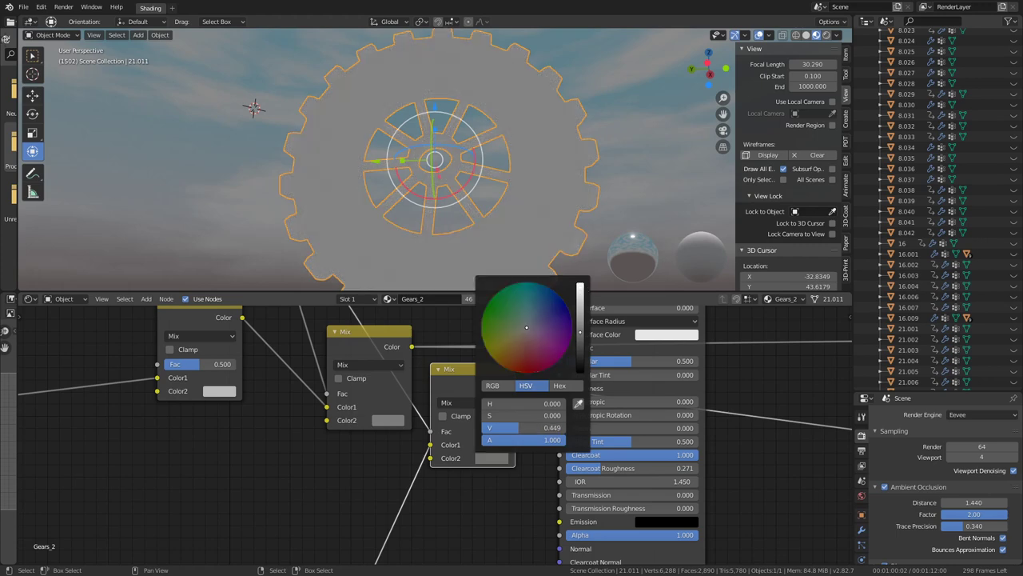
scroll(520, 232, "up", 4)
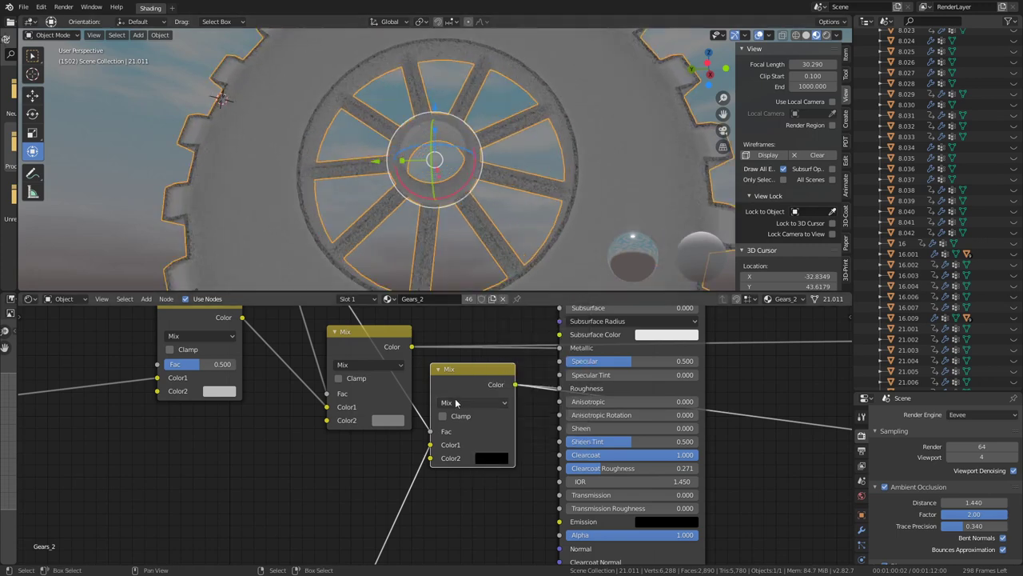
middle_click_drag(793, 350, 427, 419)
middle_click_drag(815, 400, 644, 398)
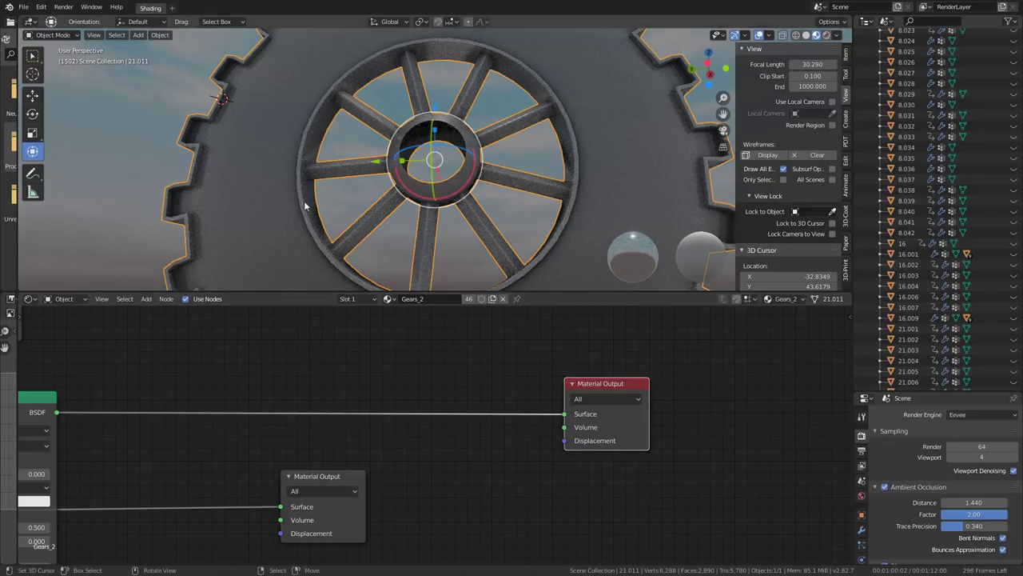
Reposition the lower Mix node, set its Color2 to white (0.999), and inspect the gear teeth.
mouse_move(360, 200)
middle_mouse_down()
mouse_move(389, 211)
mouse_move(263, 205)
mouse_move(406, 152)
mouse_move(452, 195)
mouse_move(500, 190)
mouse_move(336, 200)
middle_mouse_up()
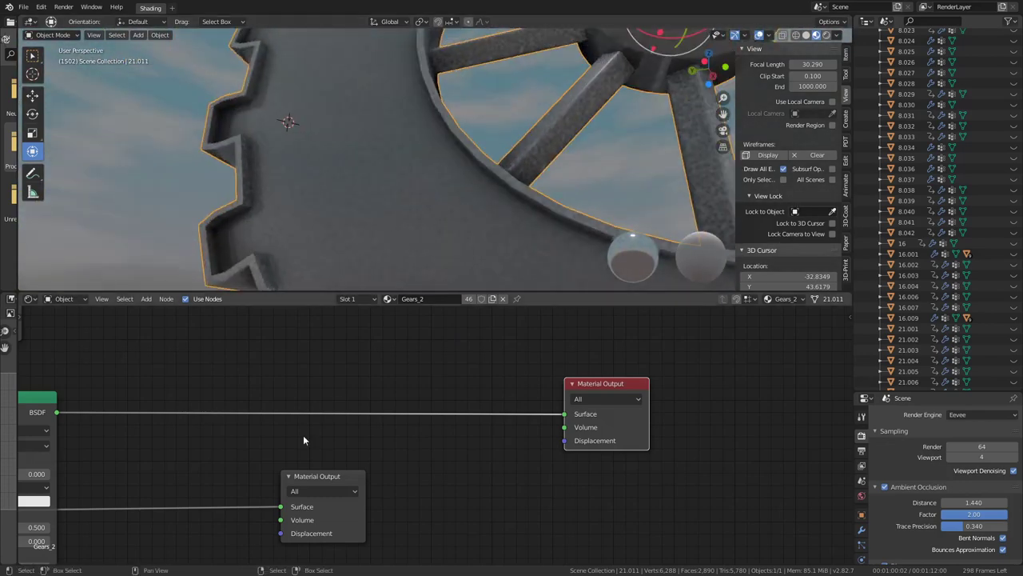
scroll(303, 438, "down", 2)
scroll(303, 438, "down", 3)
mouse_move(367, 432)
left_mouse_down()
mouse_move(352, 426)
mouse_move(369, 420)
mouse_move(418, 441)
left_mouse_up()
left_click(427, 478)
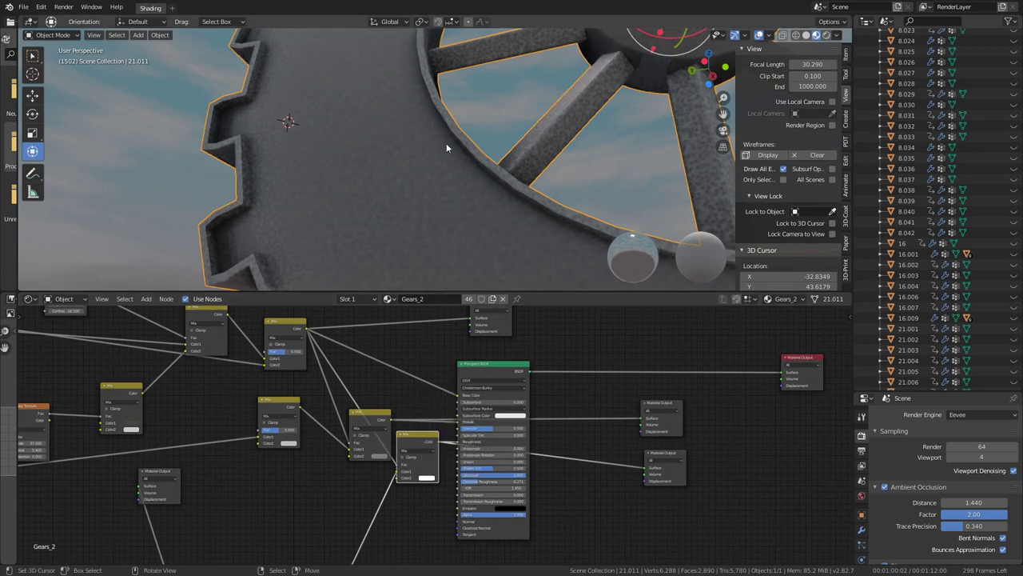
middle_click_drag(511, 160, 597, 112)
mouse_move(637, 122)
middle_mouse_down()
mouse_move(433, 184)
mouse_move(448, 186)
middle_mouse_up()
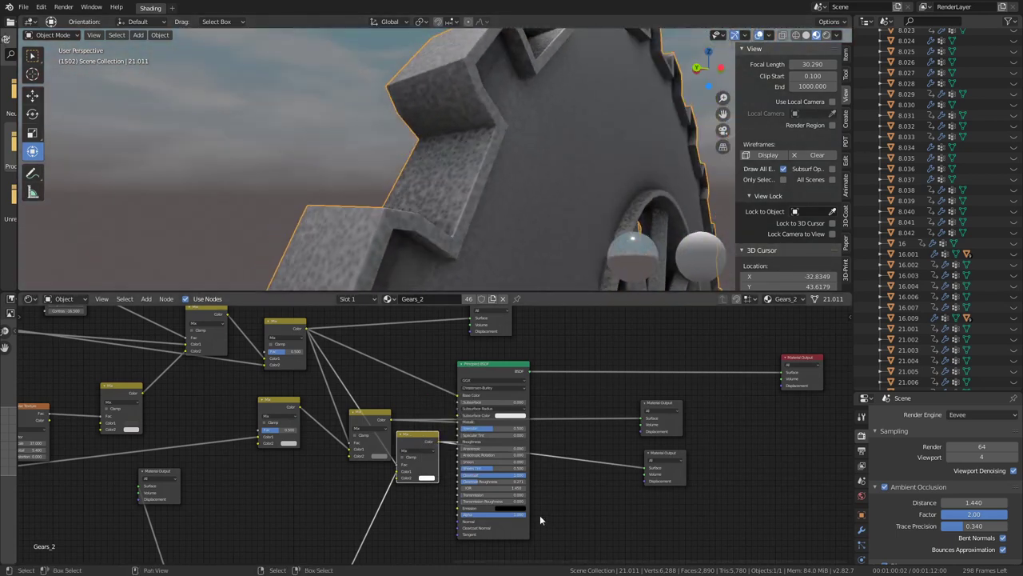
scroll(479, 512, "up", 2)
Raise the Mix node's Color2 to full brightness and check the whole gear face.
scroll(479, 511, "up", 2)
left_click(424, 515)
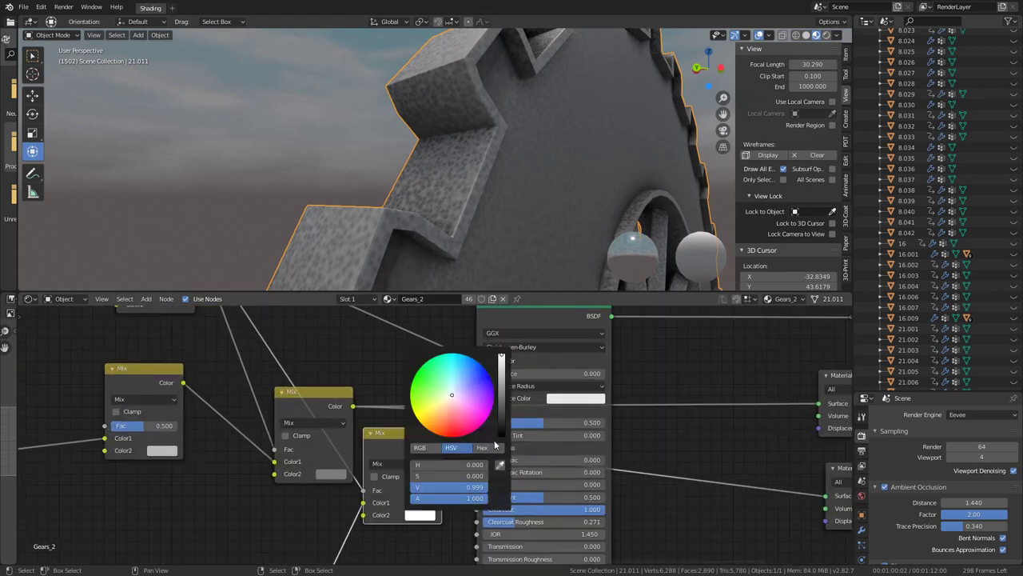
mouse_move(502, 368)
left_mouse_down()
mouse_move(501, 357)
mouse_move(501, 409)
mouse_move(501, 358)
left_mouse_up()
middle_click_drag(512, 224, 443, 106)
scroll(757, 456, "down", 2)
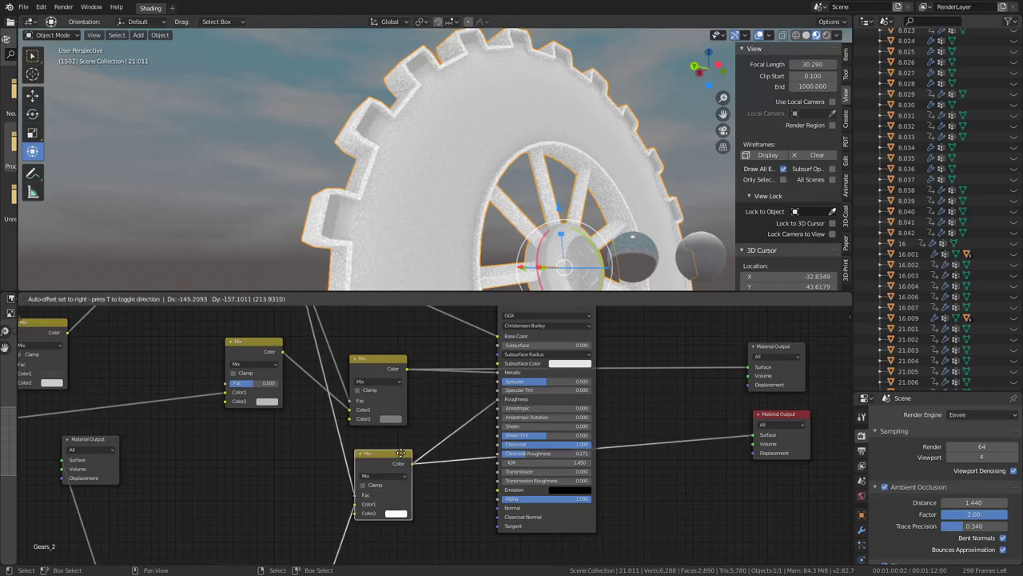
Shift the Mix node left, lower its Color2 to grey, and show its blend modes.
left_click_drag(400, 460, 352, 460)
scroll(416, 415, "up", 3)
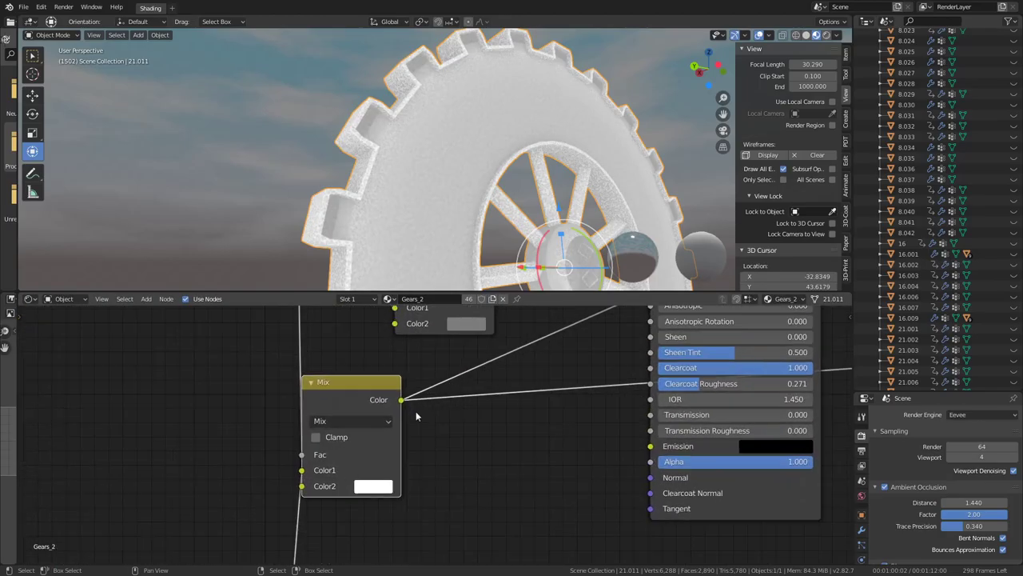
left_click(371, 489)
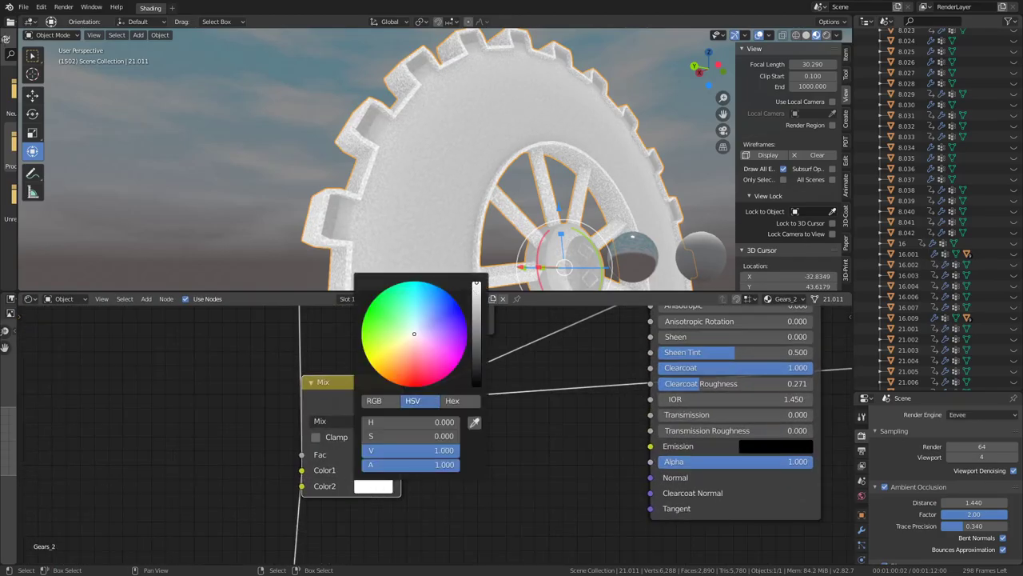
left_click_drag(476, 285, 477, 340)
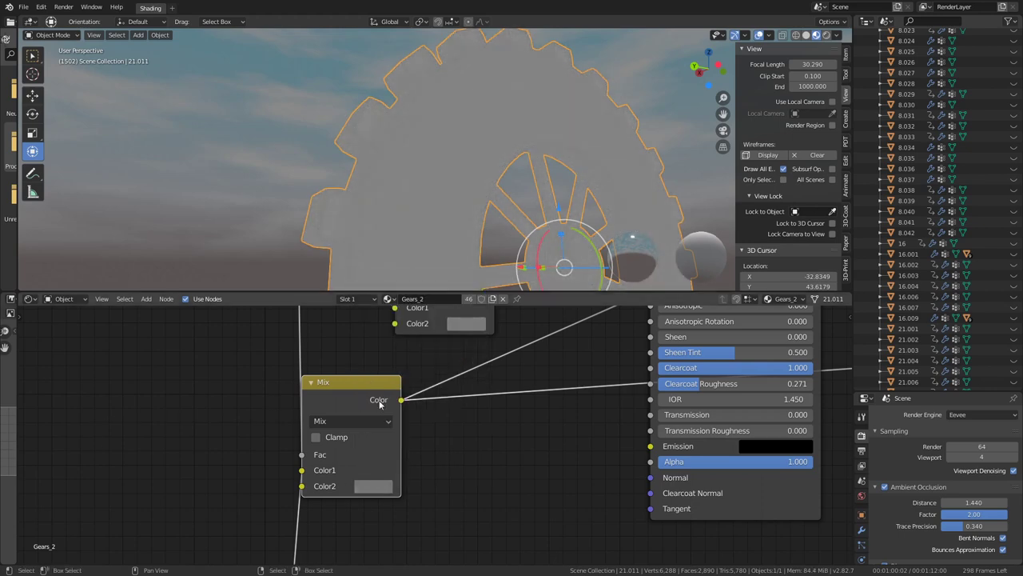
left_click(369, 421)
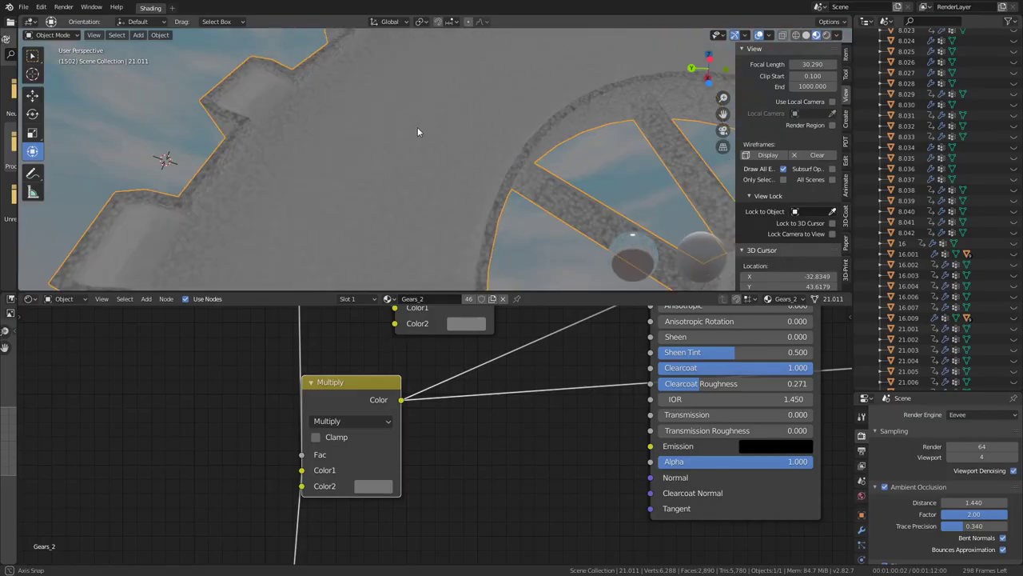
Darken the Multiply node's second colour almost to black.
middle_click_drag(418, 132, 464, 111)
left_click(380, 487)
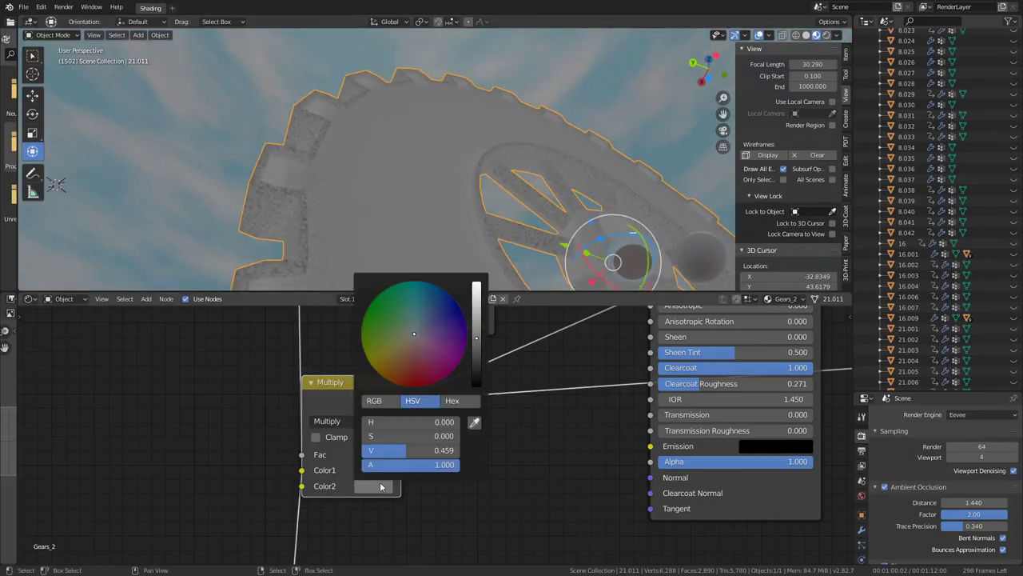
left_click_drag(476, 344, 477, 381)
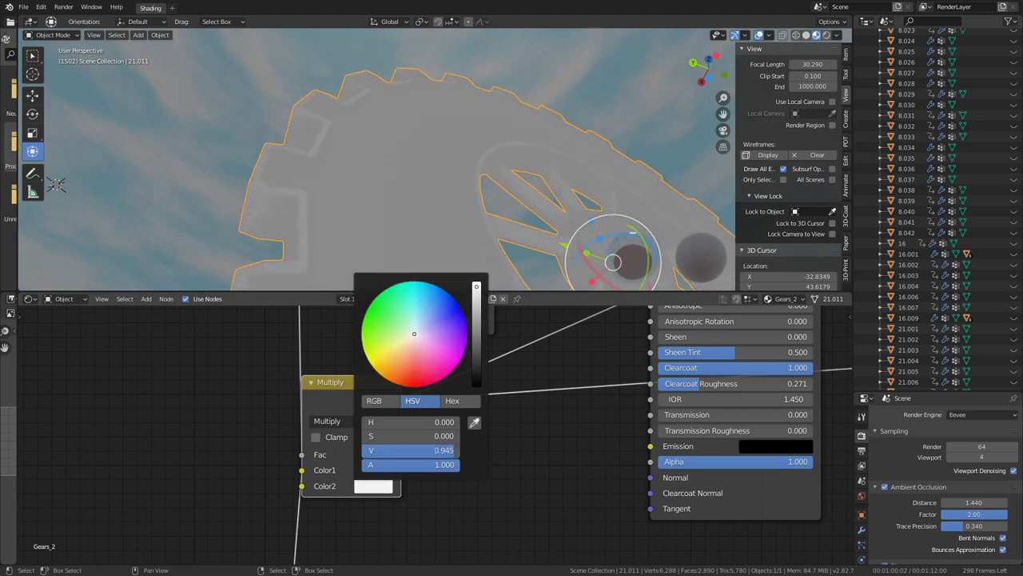
Position the Multiply node directly beneath the Mix node.
scroll(350, 215, "down", 4)
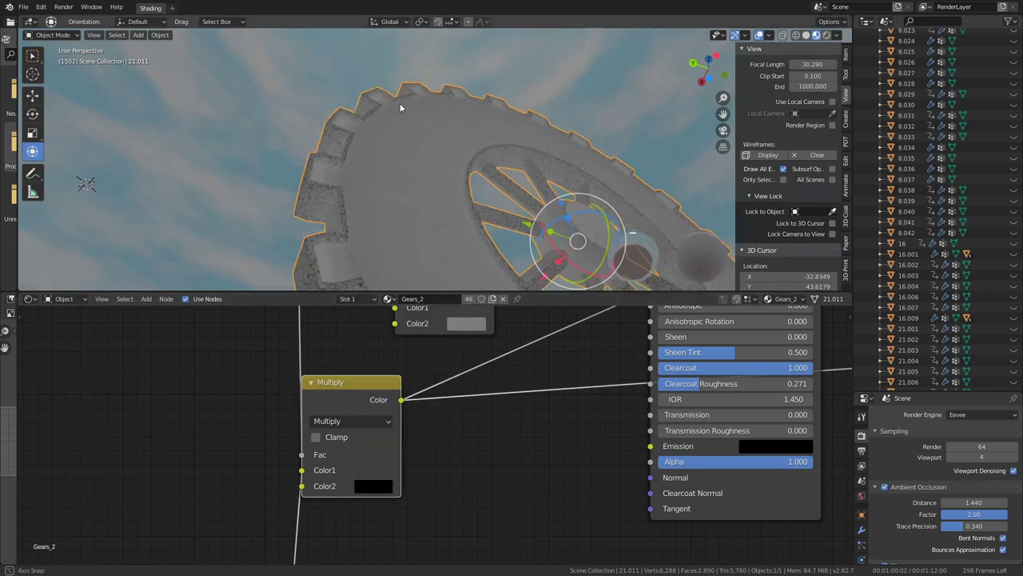
middle_click_drag(400, 103, 380, 203)
scroll(380, 203, "down", 3)
middle_click_drag(495, 346, 391, 441)
scroll(391, 441, "down", 2)
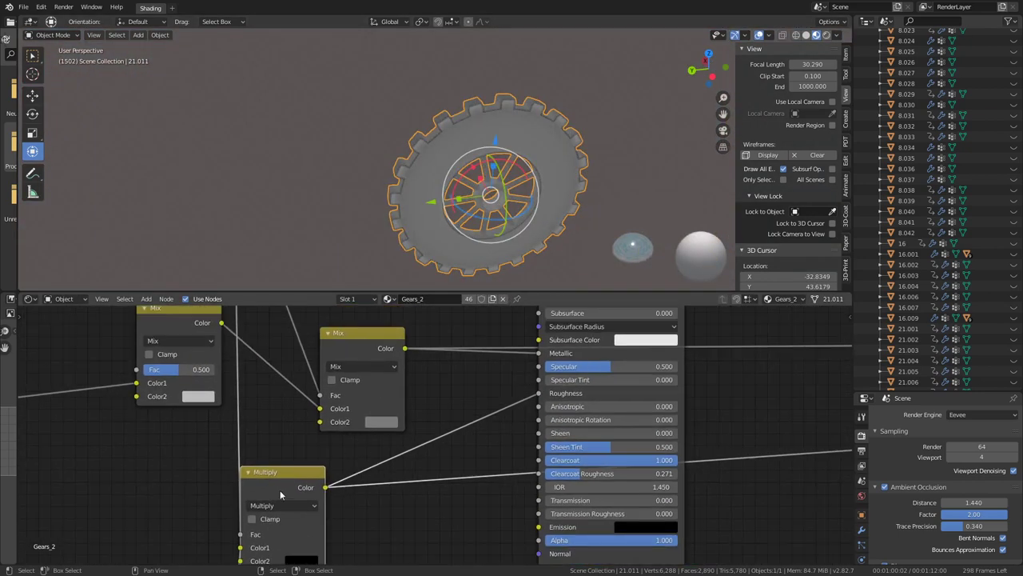
left_click_drag(280, 473, 364, 432)
scroll(429, 409, "down", 2)
scroll(803, 390, "up", 1)
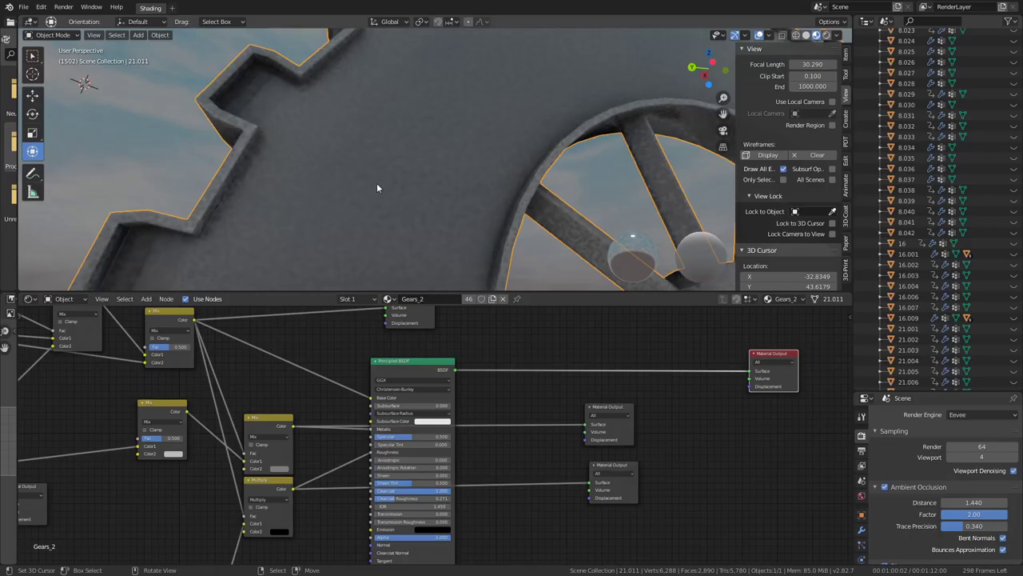
Raise the Mix node slightly and orbit around the gear to review it.
mouse_move(376, 183)
middle_mouse_down()
mouse_move(417, 159)
mouse_move(489, 171)
mouse_move(417, 252)
mouse_move(336, 234)
mouse_move(486, 124)
mouse_move(307, 144)
mouse_move(278, 206)
mouse_move(470, 160)
mouse_move(447, 200)
mouse_move(472, 263)
middle_mouse_up()
middle_click_drag(484, 431, 618, 422)
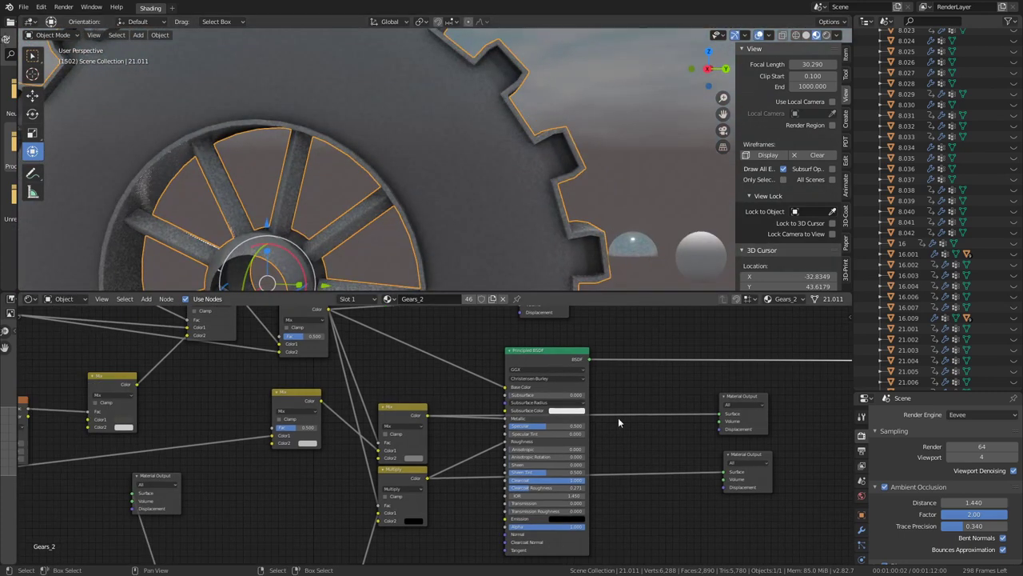
left_click_drag(401, 408, 409, 394)
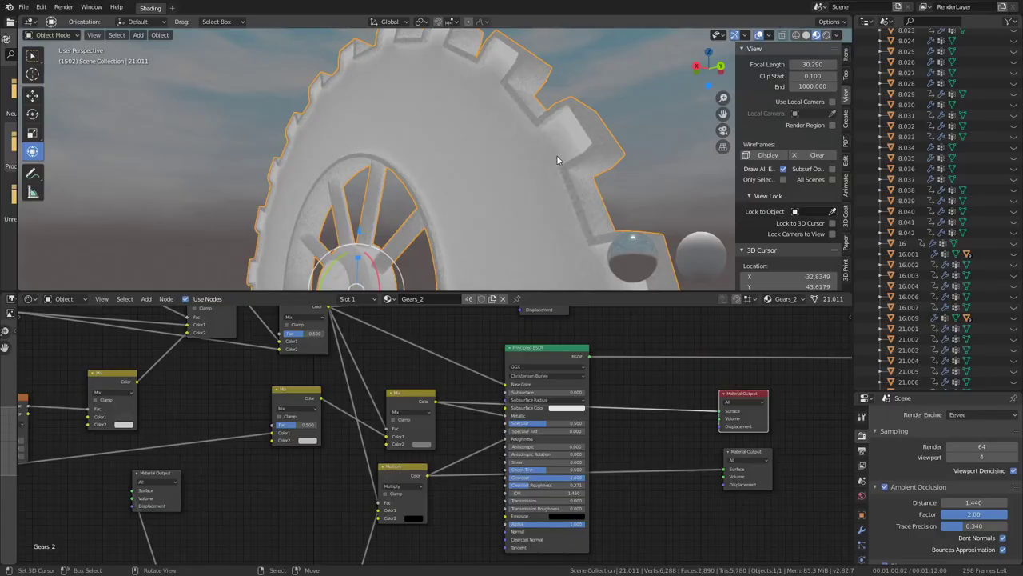
mouse_move(376, 160)
middle_mouse_down()
mouse_move(414, 148)
mouse_move(431, 160)
middle_mouse_up()
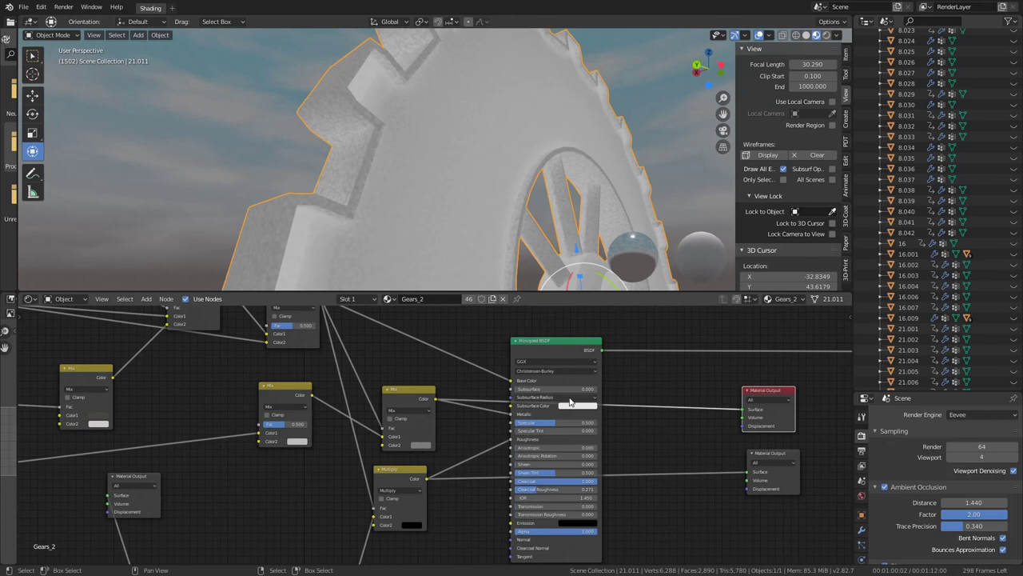
Add a Bright/Contrast node by Multiply with Contrast 8.800 and Bright 1.000.
key("shift+a")
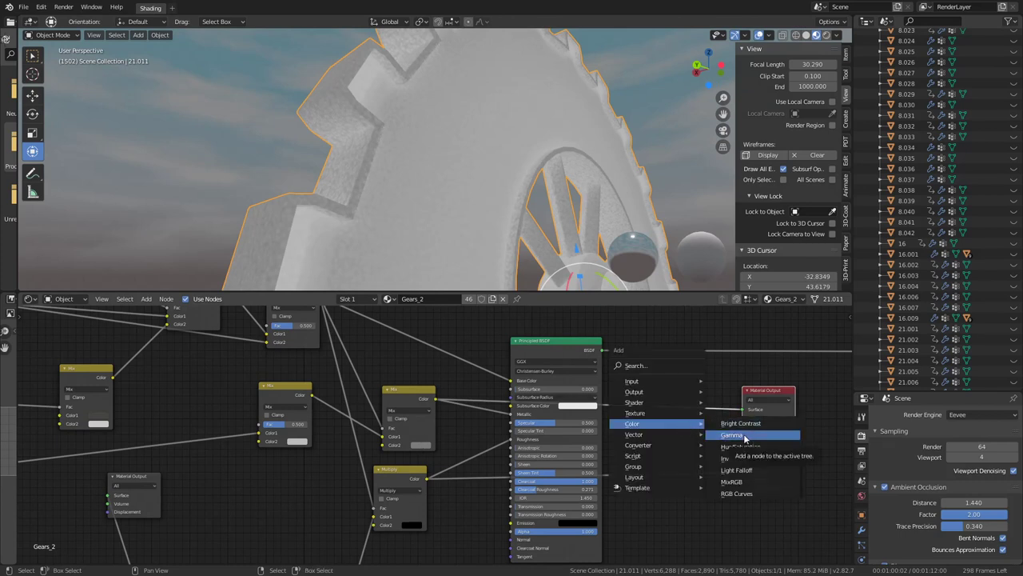
left_click(745, 435)
key("shift+a")
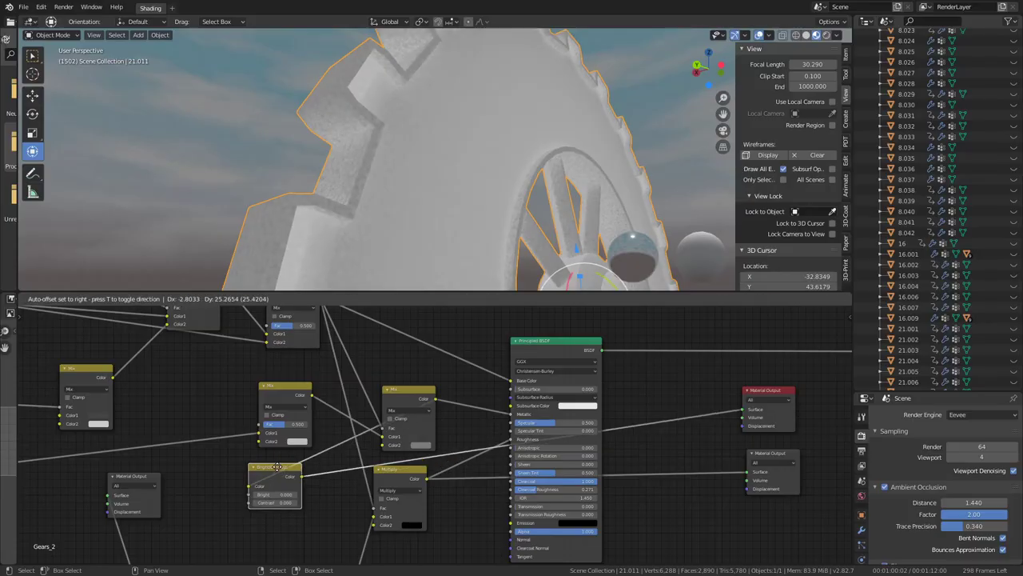
scroll(291, 483, "up", 3)
scroll(336, 478, "up", 2)
left_click_drag(339, 450, 415, 450)
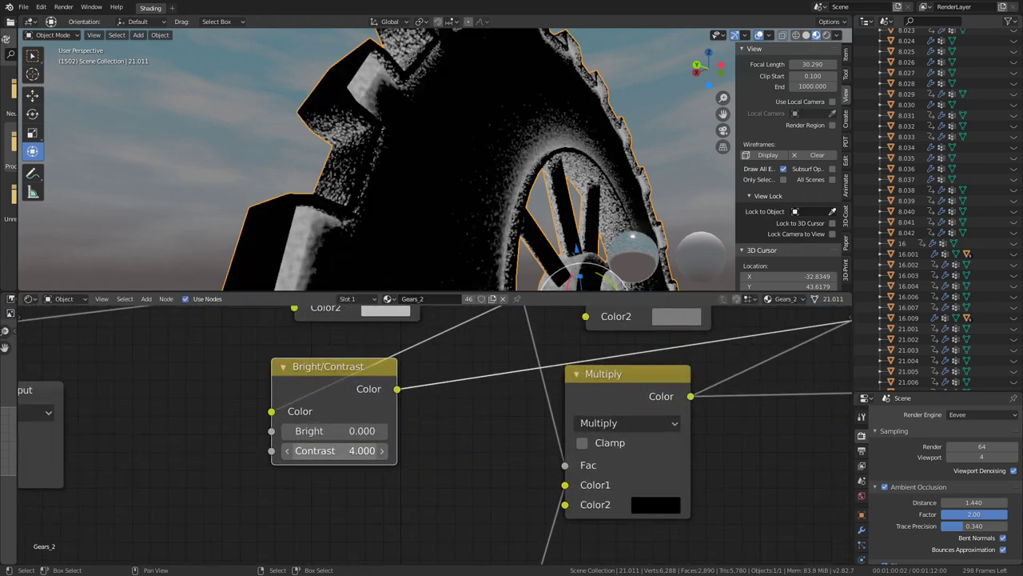
left_click_drag(336, 431, 376, 431)
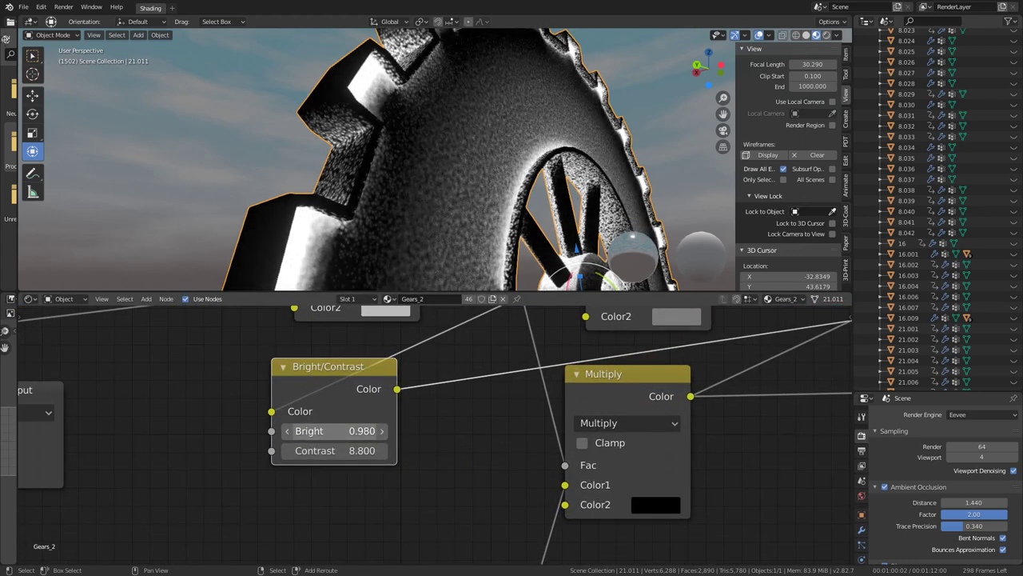
mouse_move(551, 112)
middle_mouse_down()
mouse_move(574, 95)
mouse_move(464, 139)
mouse_move(509, 203)
middle_mouse_up()
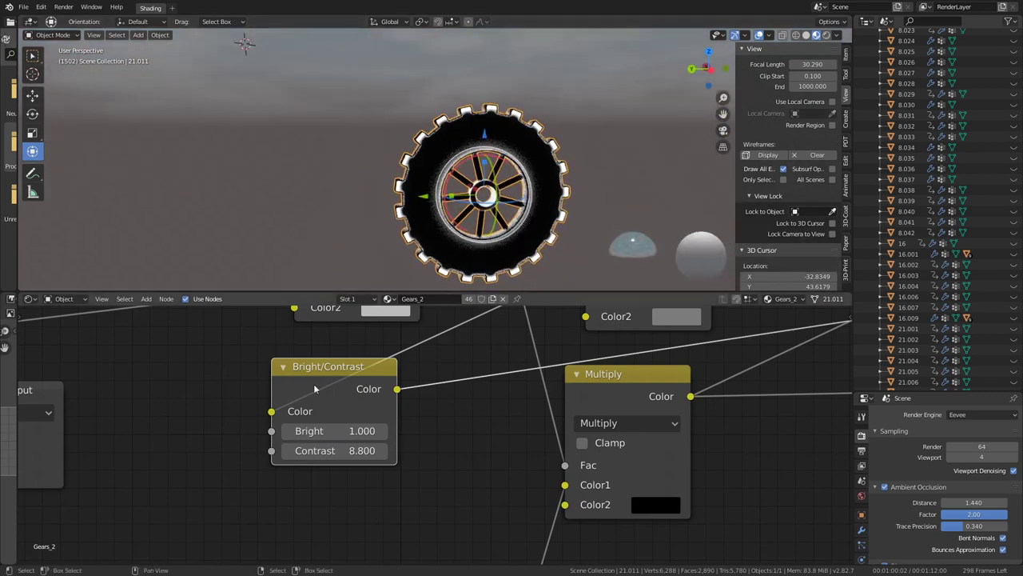
scroll(315, 373, "down", 3)
Place the Bright/Contrast node beside the Multiply node in the node tree.
scroll(360, 384, "down", 2)
mouse_move(640, 376)
middle_mouse_down()
mouse_move(591, 316)
mouse_move(41, 425)
mouse_move(68, 428)
mouse_move(51, 418)
middle_mouse_up()
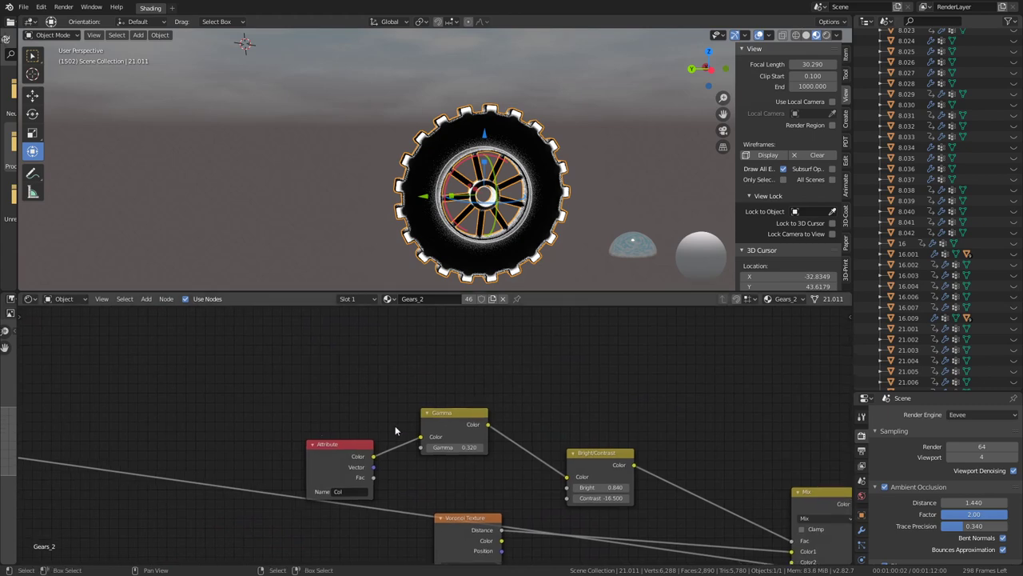
scroll(352, 453, "down", 2)
scroll(504, 394, "down", 1)
scroll(550, 422, "down", 2)
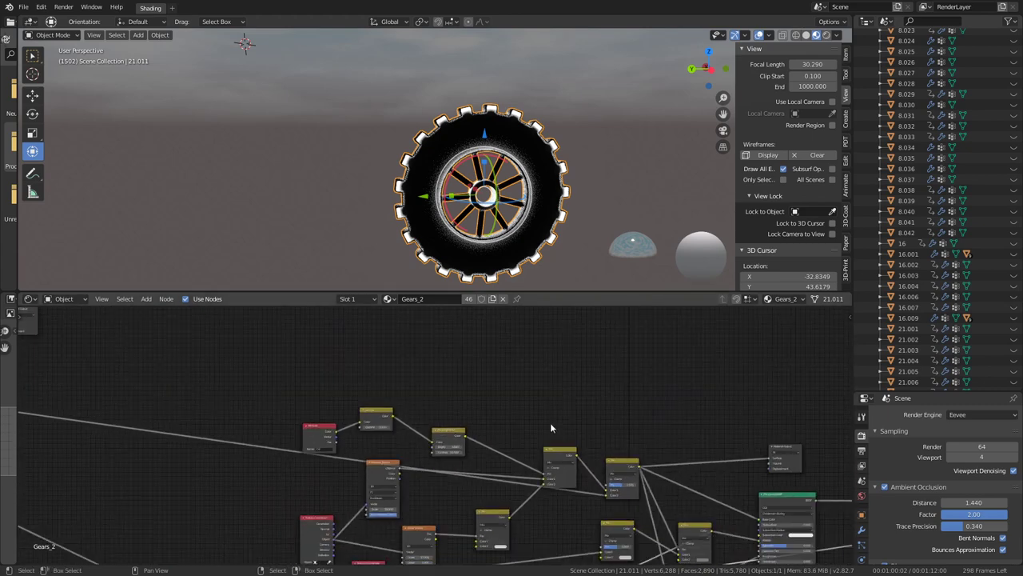
scroll(454, 440, "down", 1)
scroll(454, 440, "up", 1)
scroll(331, 358, "up", 2)
scroll(331, 358, "up", 1)
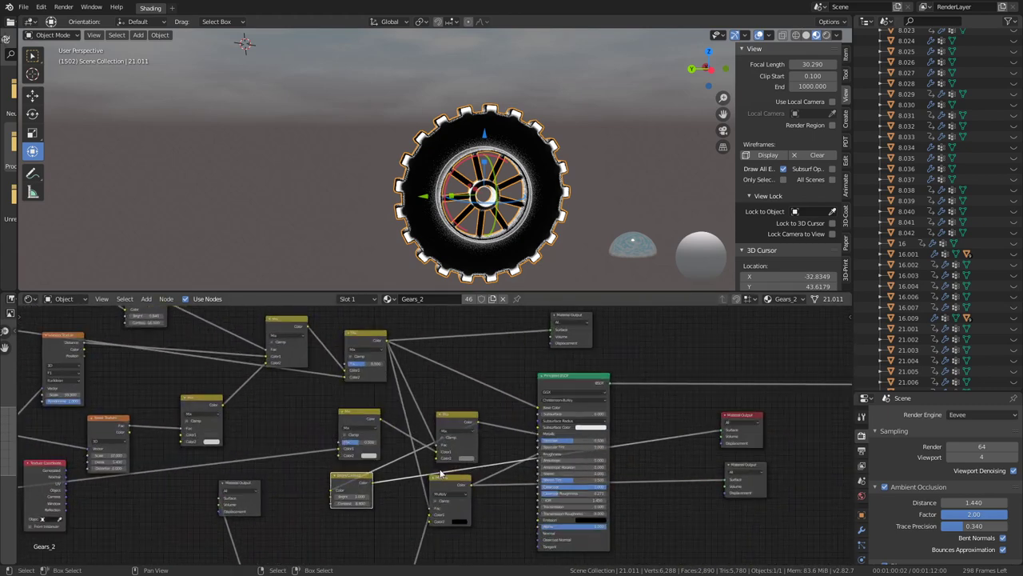
scroll(332, 358, "up", 1)
scroll(332, 358, "up", 2)
middle_click_drag(309, 400, 381, 463)
scroll(381, 464, "down", 2)
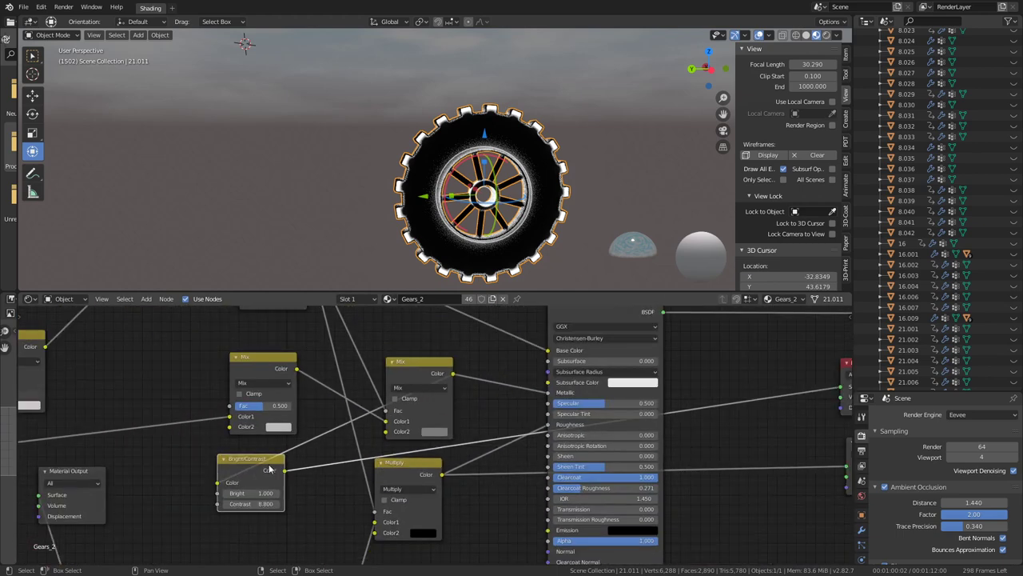
mouse_move(265, 462)
left_mouse_down()
mouse_move(371, 436)
mouse_move(298, 440)
mouse_move(351, 466)
left_mouse_up()
Raise the Bright/Contrast node's Contrast to 8.970 and check the gear.
scroll(372, 436, "up", 1)
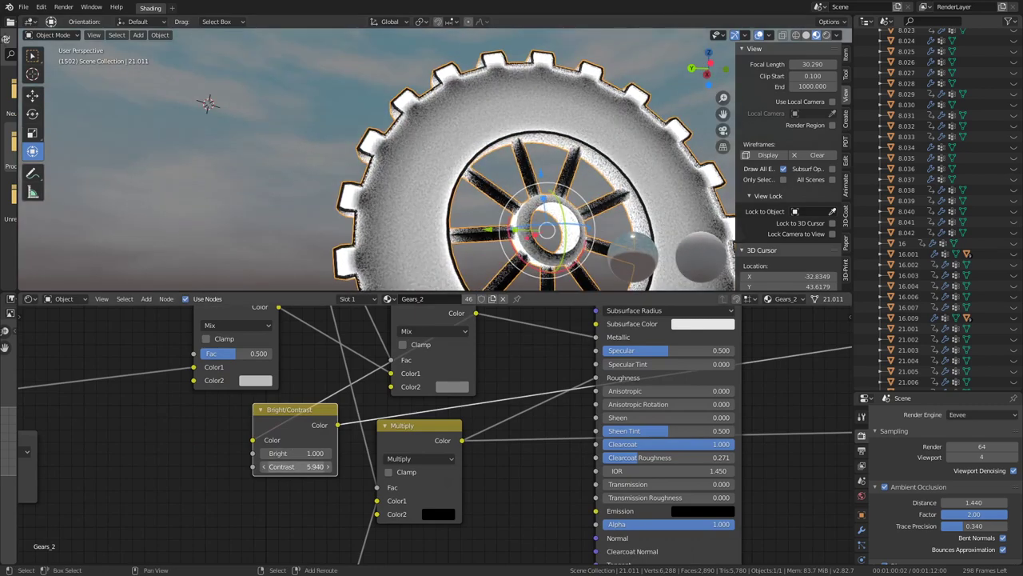
scroll(462, 162, "up", 3)
middle_click_drag(462, 162, 475, 142)
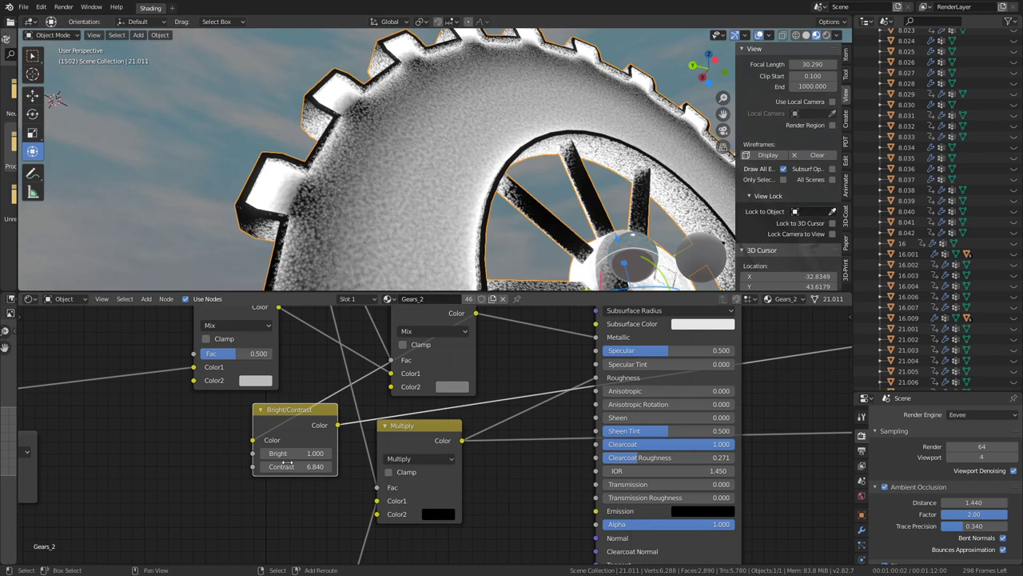
left_click_drag(286, 465, 298, 454)
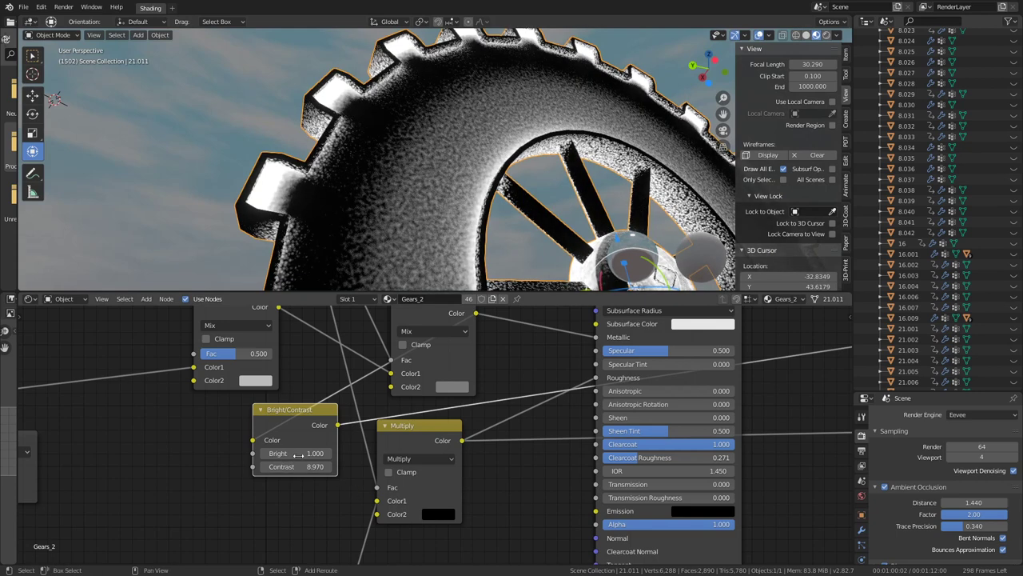
scroll(263, 456, "up", 2)
Move a Mix node to the far left and resettle the Bright/Contrast node toward the shader.
scroll(234, 456, "up", 1)
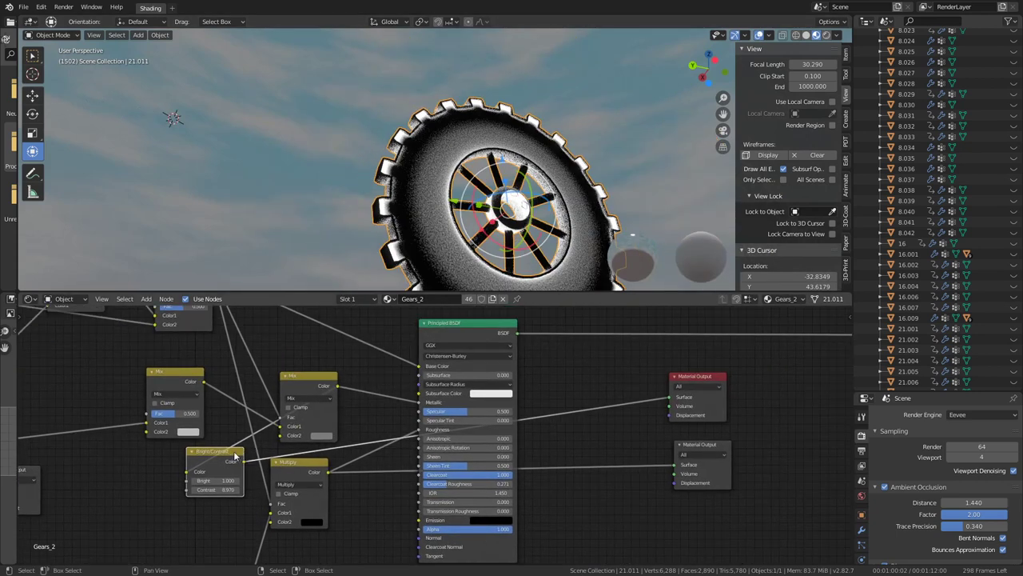
left_click_drag(234, 456, 188, 464)
left_click_drag(305, 374, 80, 352)
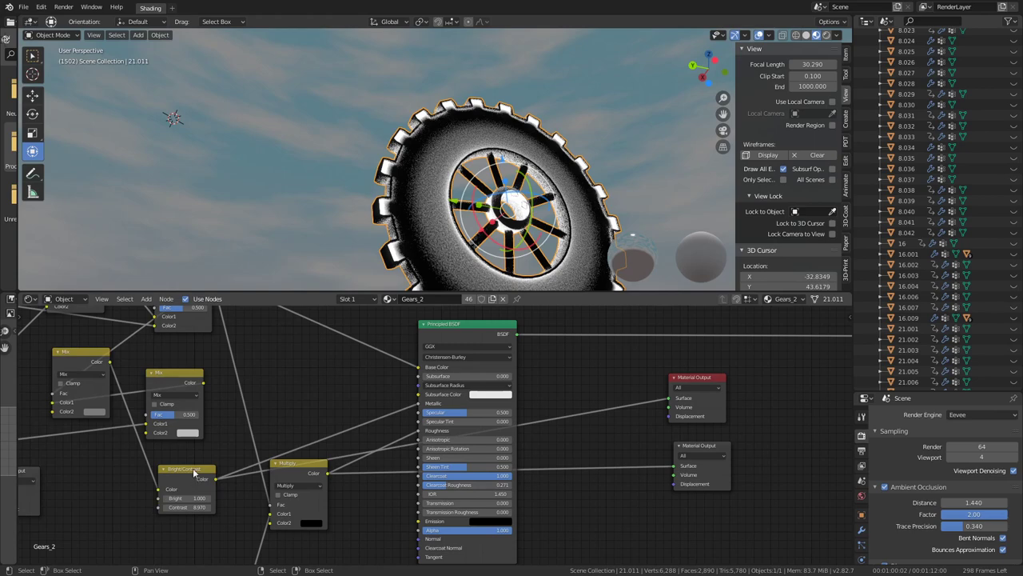
left_click_drag(193, 473, 240, 480)
scroll(535, 333, "right", 5, "ctrl")
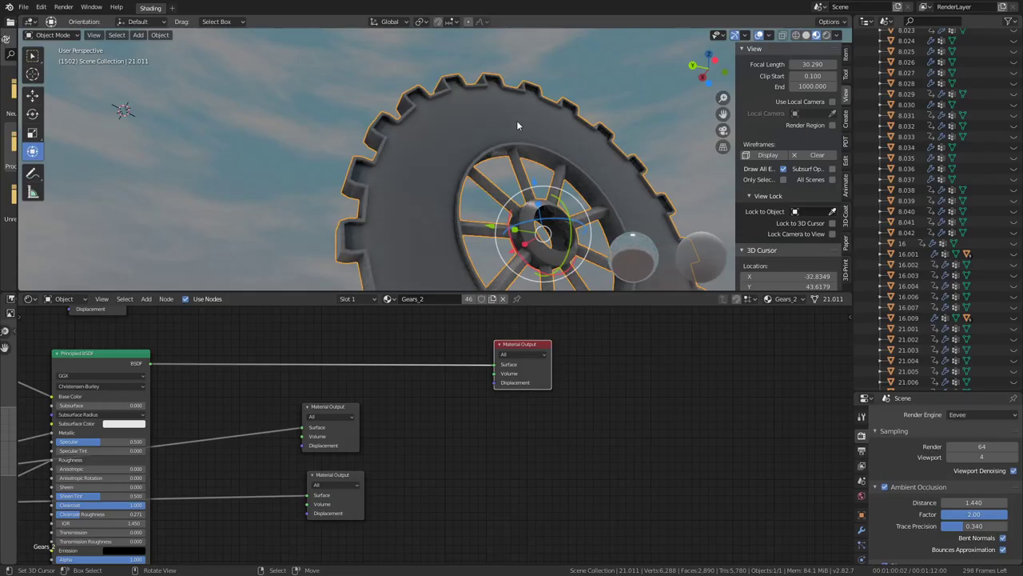
mouse_move(443, 162)
middle_mouse_down()
mouse_move(601, 130)
mouse_move(655, 137)
mouse_move(522, 125)
mouse_move(419, 229)
middle_mouse_up()
scroll(680, 353, "down", 3)
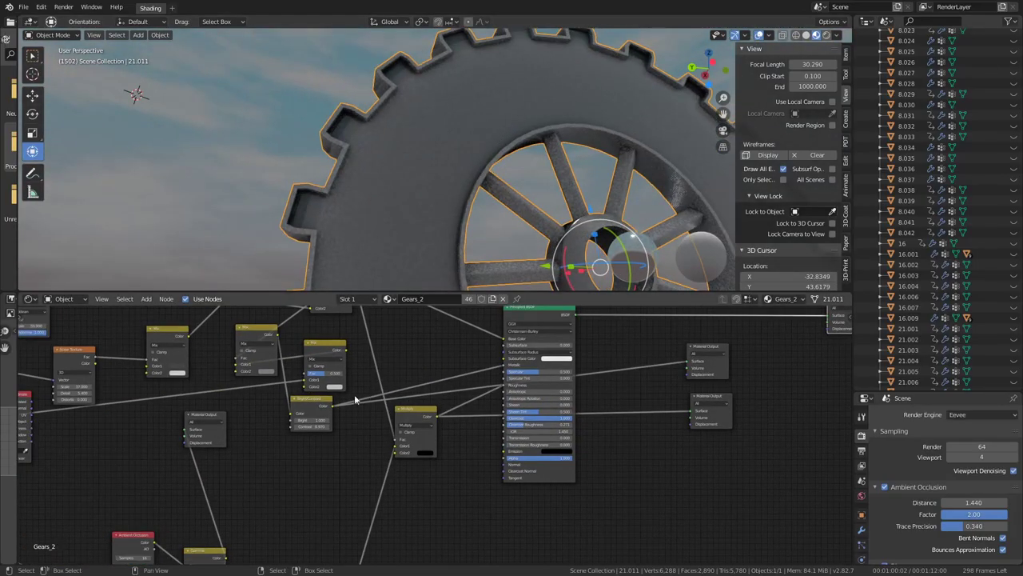
left_click_drag(356, 400, 401, 495)
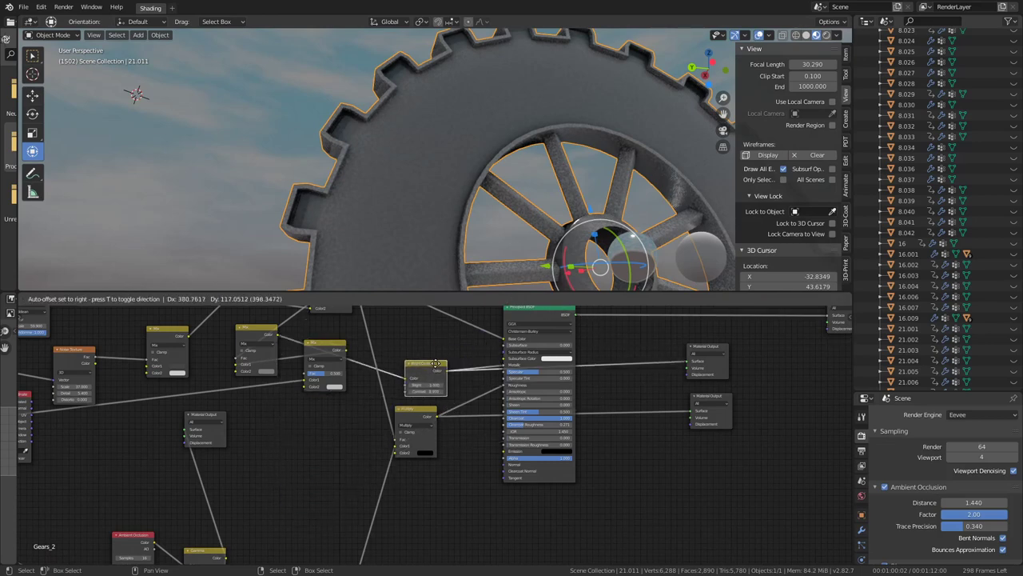
scroll(301, 449, "up", 2)
mouse_move(330, 419)
left_mouse_down()
mouse_move(256, 435)
mouse_move(304, 435)
left_mouse_up()
Turn off the world background in viewport lighting and give the 3D view more height.
left_click(837, 35)
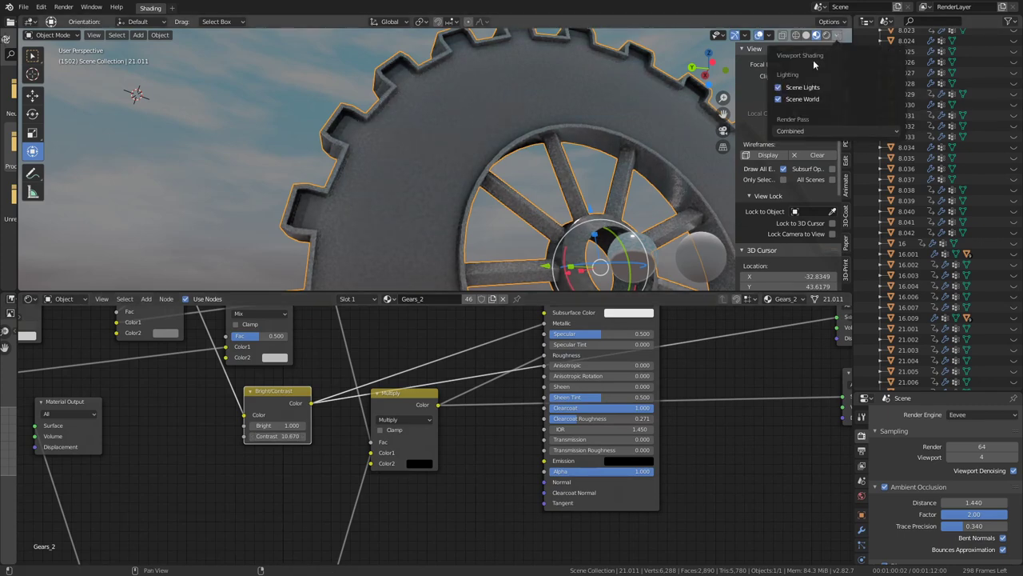
left_click(779, 99)
middle_click_drag(661, 160, 548, 187)
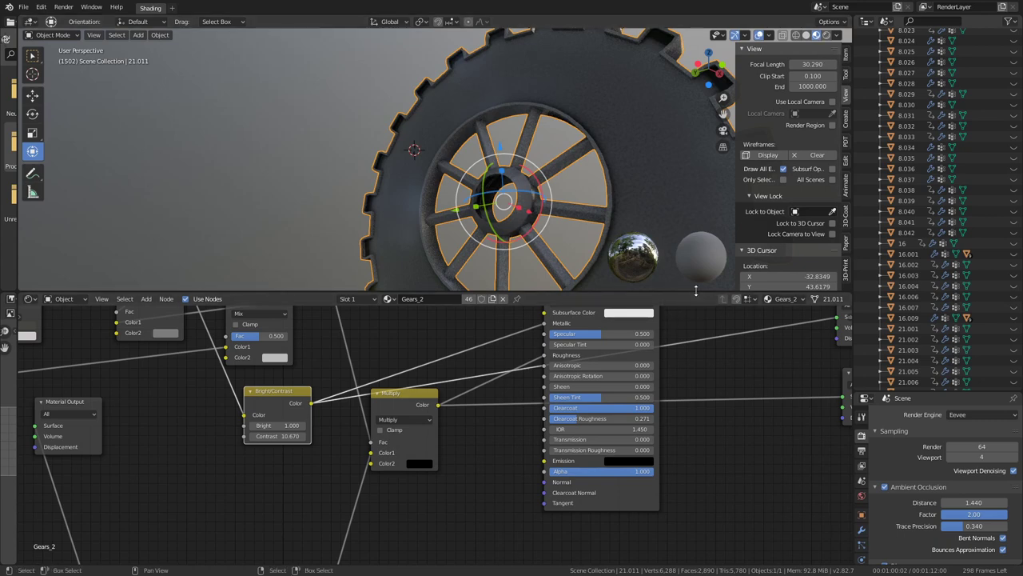
left_click_drag(696, 292, 695, 331)
mouse_move(628, 237)
middle_mouse_down()
mouse_move(476, 248)
mouse_move(528, 204)
middle_mouse_up()
scroll(482, 168, "up", 5)
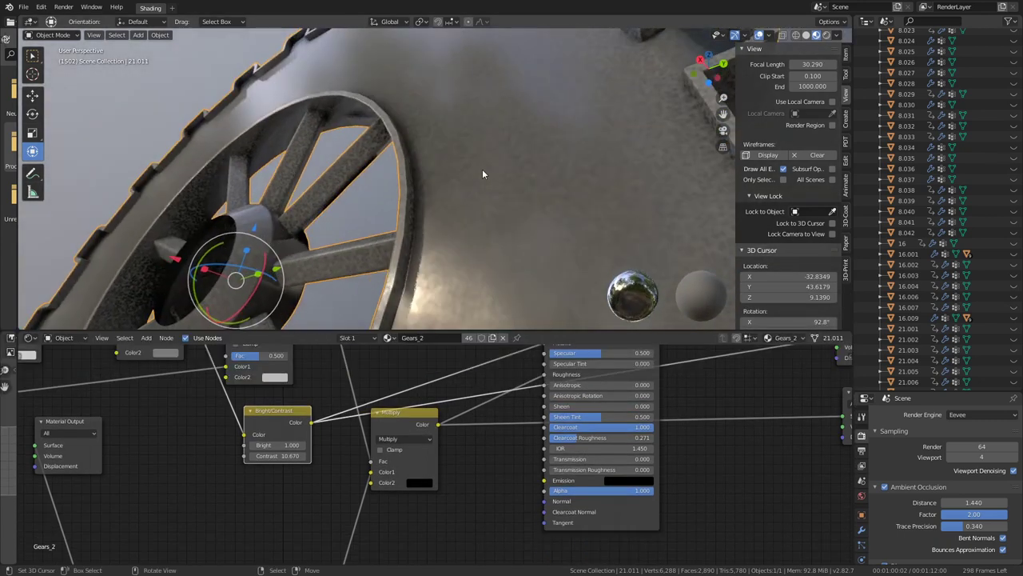
middle_click_drag(482, 173, 471, 178)
scroll(172, 403, "up", 2)
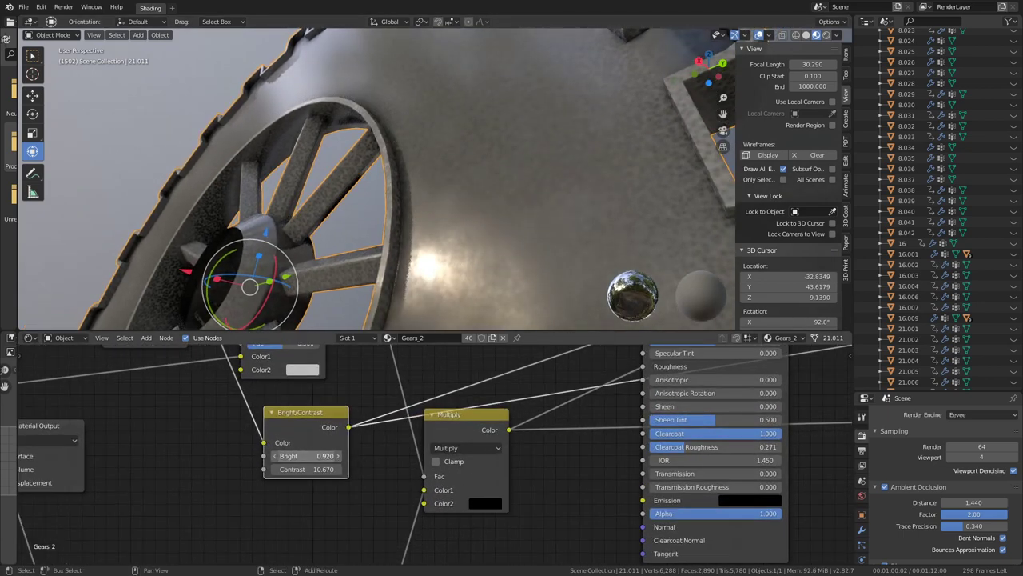
Tune the Bright/Contrast node, ending at Bright 1.810 and Contrast 10.100.
mouse_move(306, 455)
left_mouse_down()
mouse_move(314, 474)
mouse_move(326, 469)
left_mouse_up()
middle_click_drag(461, 174, 338, 168)
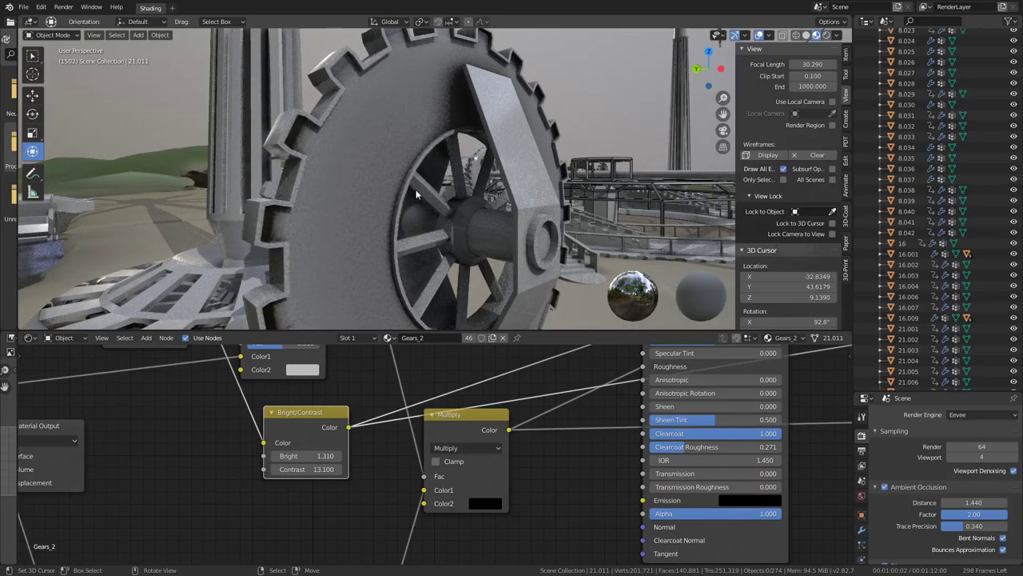
mouse_move(573, 175)
middle_mouse_down()
mouse_move(549, 149)
mouse_move(481, 139)
mouse_move(613, 126)
mouse_move(557, 121)
mouse_move(523, 150)
mouse_move(414, 138)
mouse_move(411, 126)
mouse_move(445, 144)
mouse_move(438, 212)
mouse_move(365, 160)
mouse_move(548, 157)
mouse_move(466, 140)
middle_mouse_up()
scroll(419, 130, "down", 5)
scroll(371, 156, "up", 2)
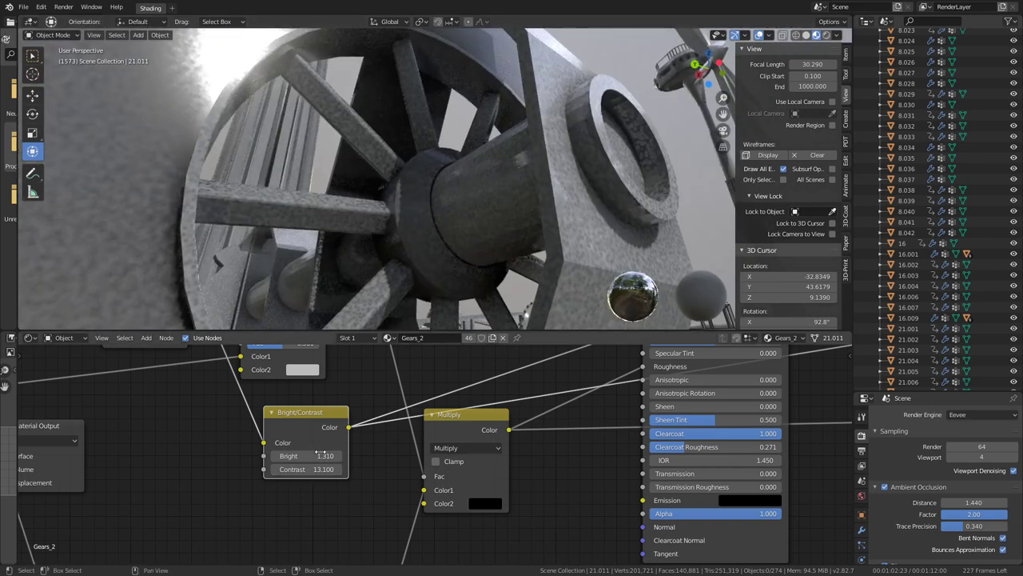
mouse_move(312, 455)
left_mouse_down()
mouse_move(280, 456)
mouse_move(344, 456)
left_mouse_up()
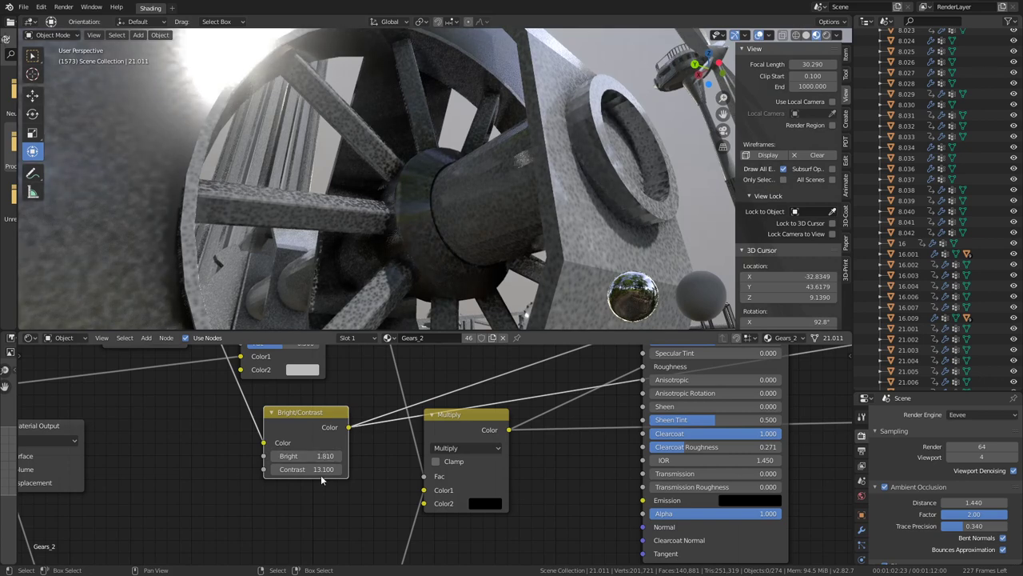
mouse_move(315, 467)
left_mouse_down()
mouse_move(288, 468)
mouse_move(322, 468)
left_mouse_up()
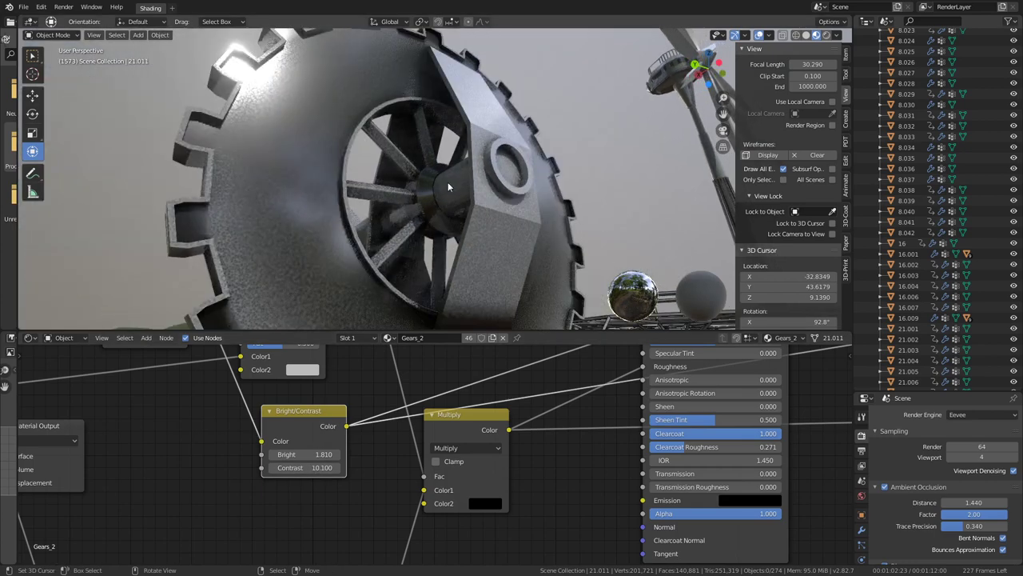
Move the Principled BSDF node to the right to make room.
mouse_move(448, 181)
middle_mouse_down()
mouse_move(363, 198)
mouse_move(343, 190)
mouse_move(585, 299)
middle_mouse_up()
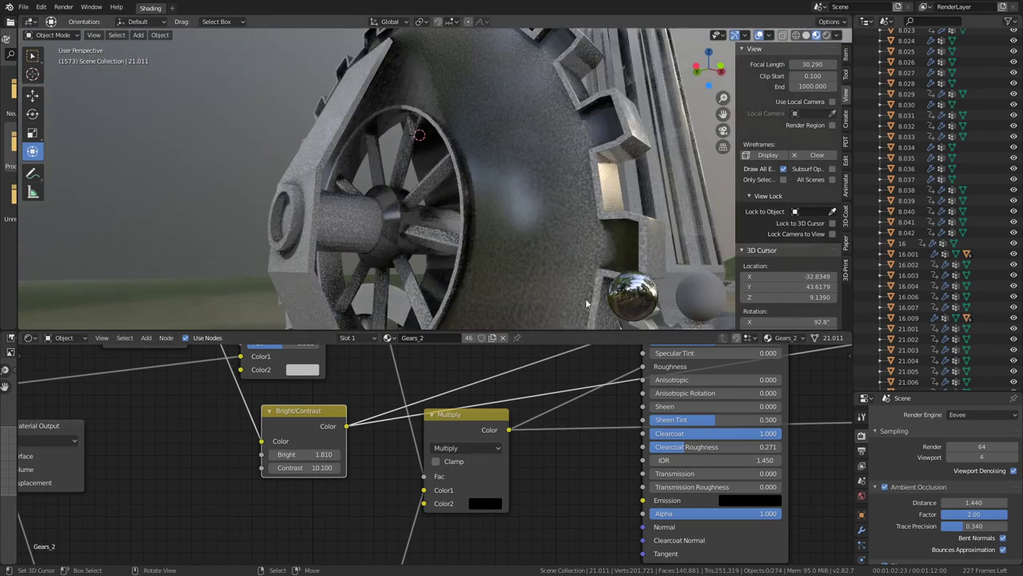
scroll(406, 442, "down", 2)
scroll(406, 442, "down", 1)
scroll(424, 416, "down", 2)
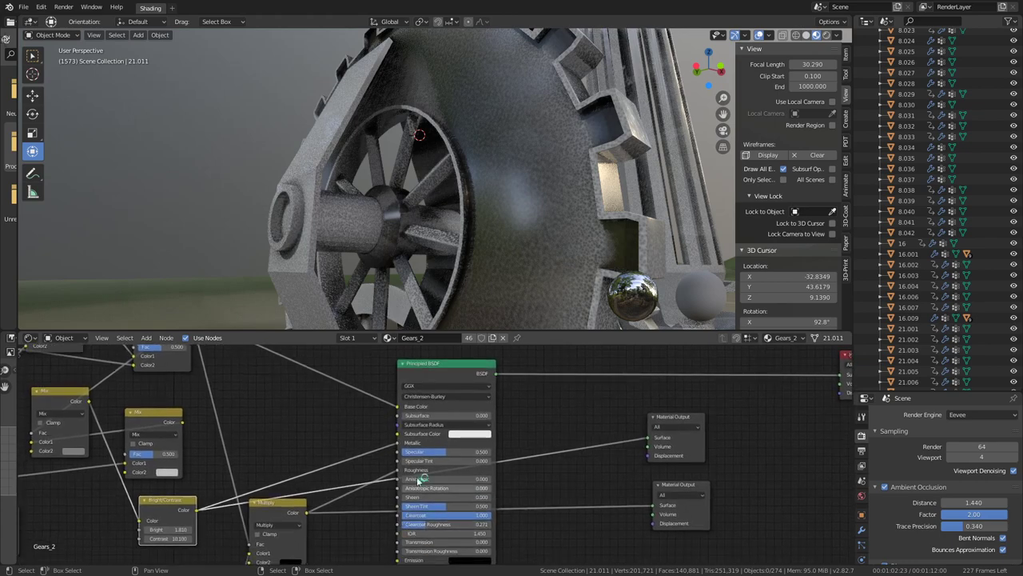
mouse_move(436, 400)
left_mouse_down()
mouse_move(542, 378)
mouse_move(457, 372)
mouse_move(473, 394)
left_mouse_up()
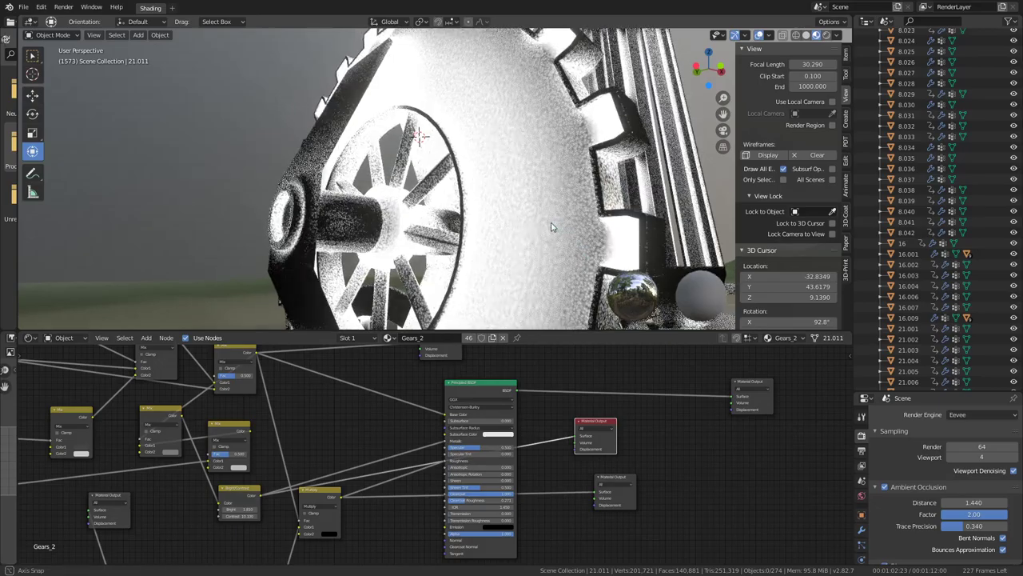
mouse_move(550, 226)
middle_mouse_down()
mouse_move(613, 214)
mouse_move(539, 215)
middle_mouse_up()
scroll(613, 214, "down", 5)
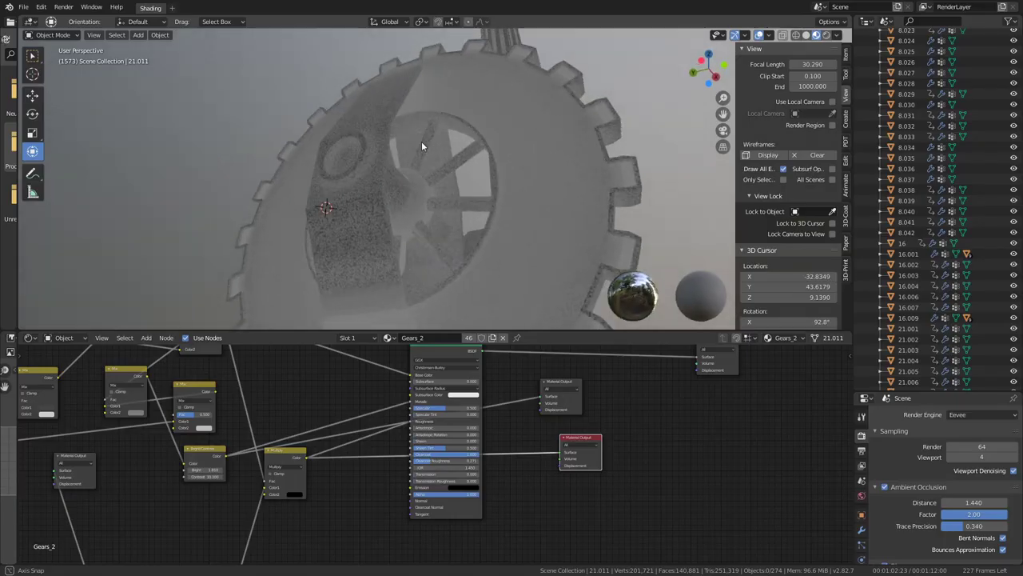
Add a Vector > Displacement node to the Gears_2 material.
mouse_move(421, 140)
middle_mouse_down()
mouse_move(491, 175)
mouse_move(480, 184)
middle_mouse_up()
scroll(456, 167, "up", 5)
scroll(456, 171, "down", 5)
middle_click_drag(356, 536, 378, 472)
scroll(379, 464, "down", 1)
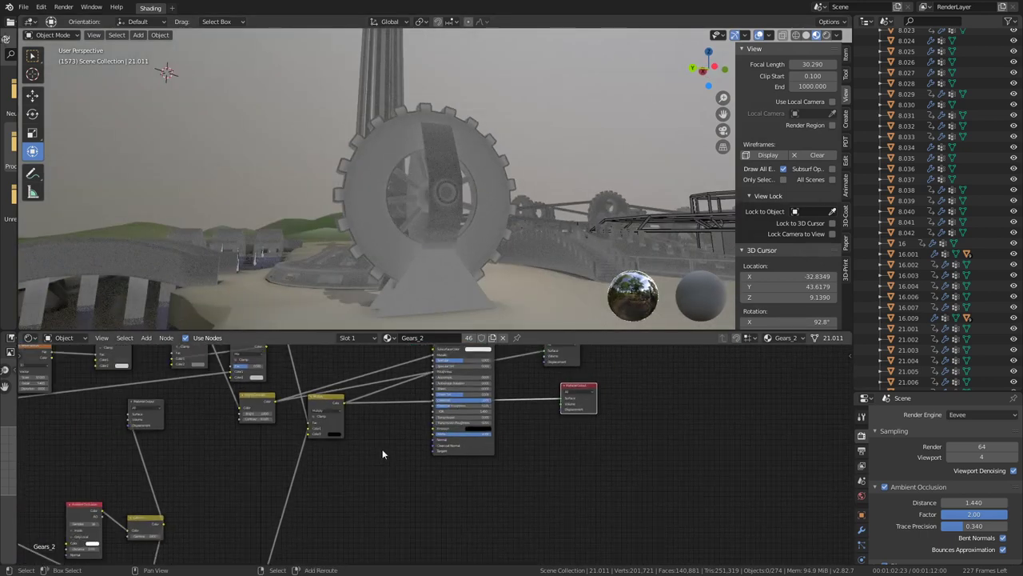
key("shift+a")
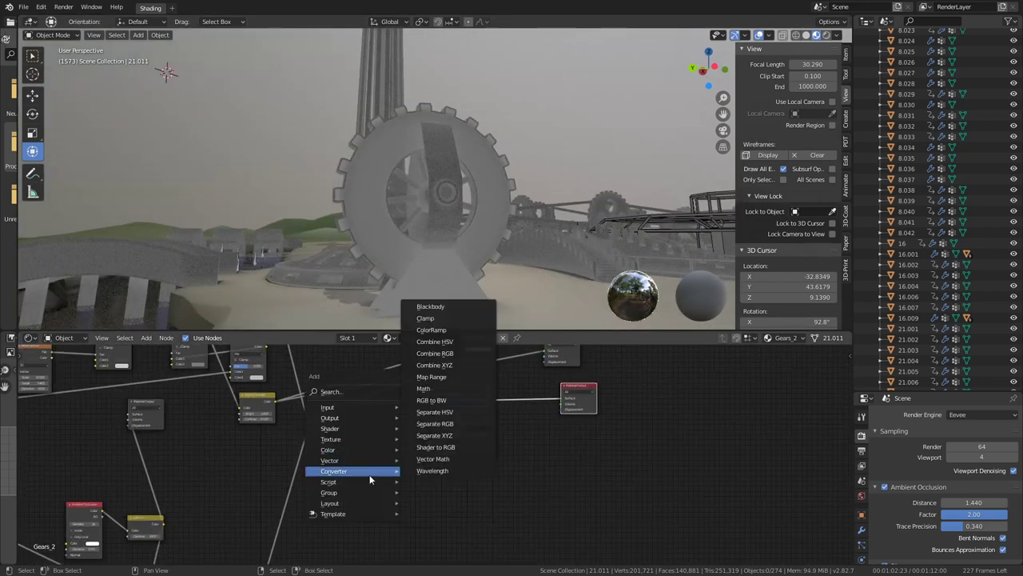
mouse_move(329, 460)
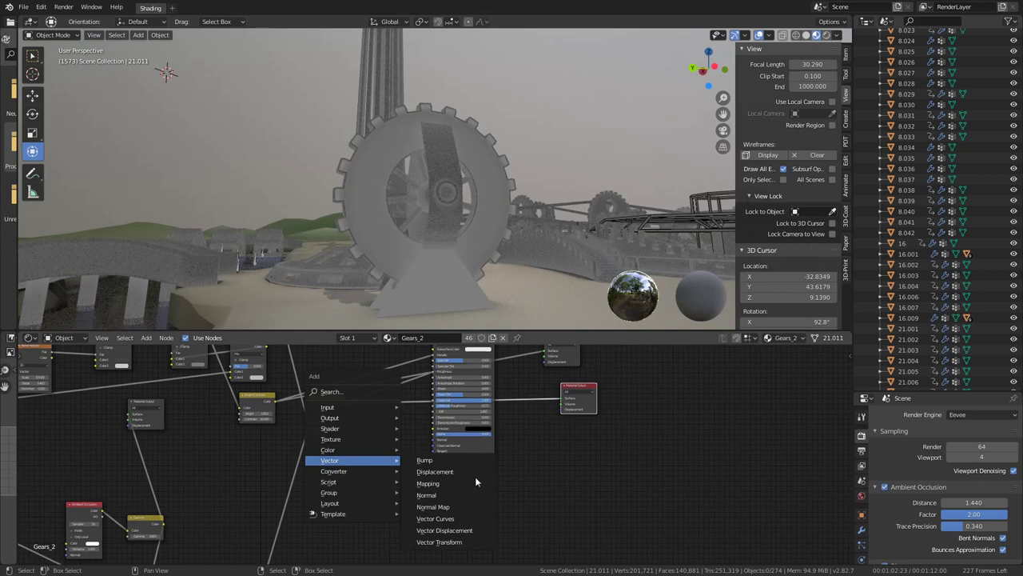
left_click(467, 473)
Connect the Multiply colour to Displacement Height and position the node higher in the tree.
scroll(389, 448, "up", 2)
scroll(369, 438, "up", 2)
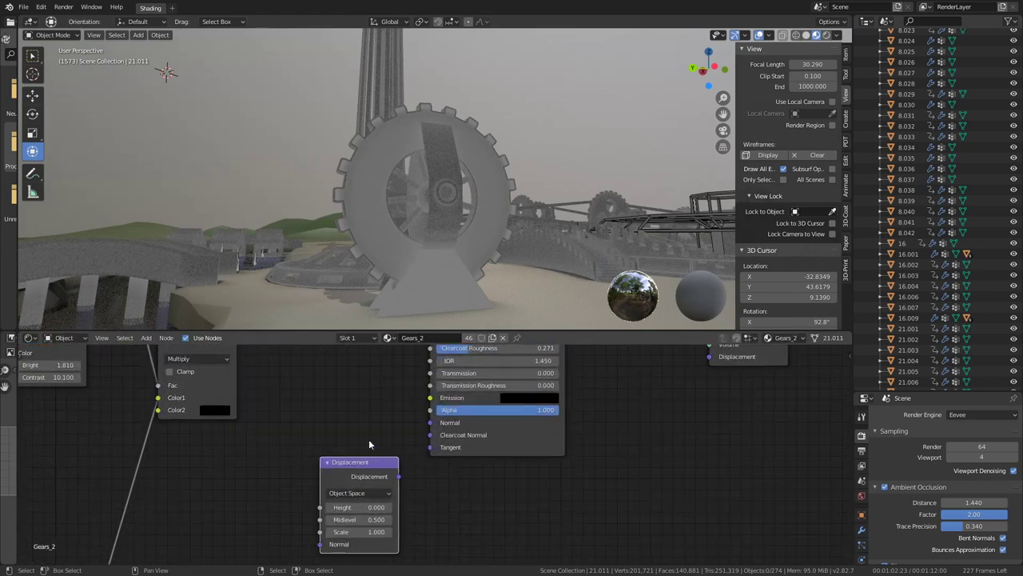
scroll(369, 444, "down", 1)
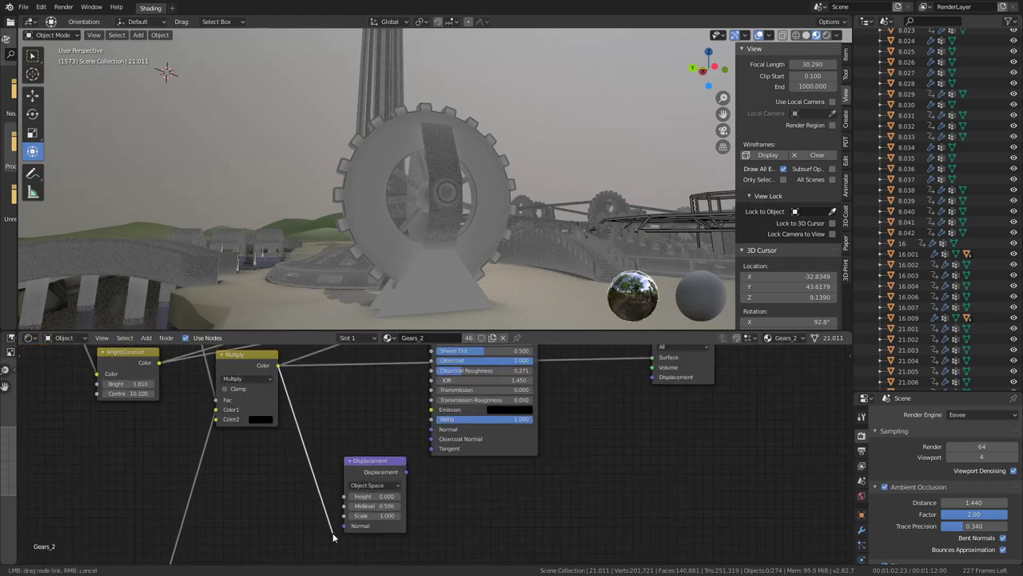
left_click_drag(333, 538, 344, 497)
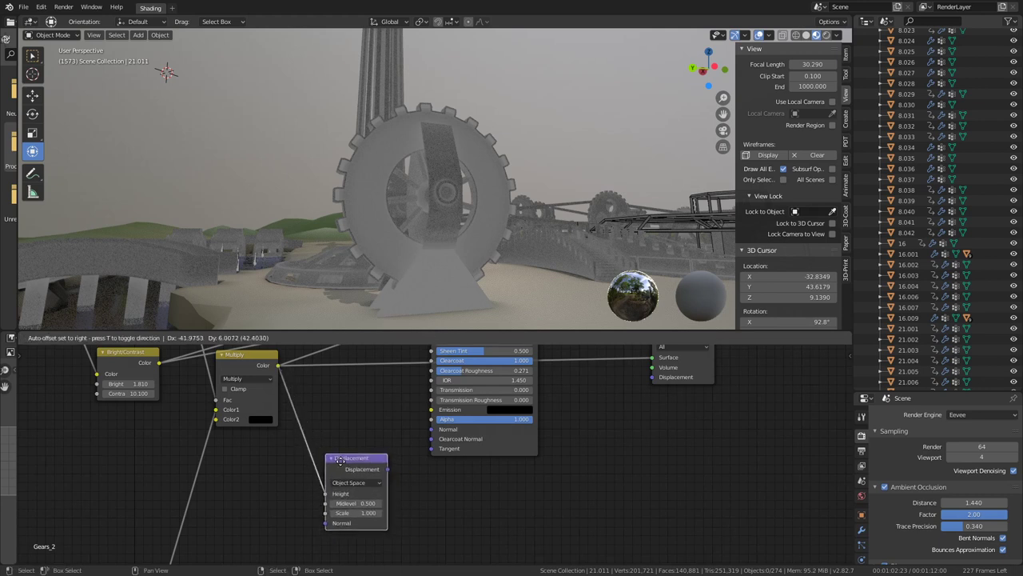
left_click_drag(340, 461, 340, 458)
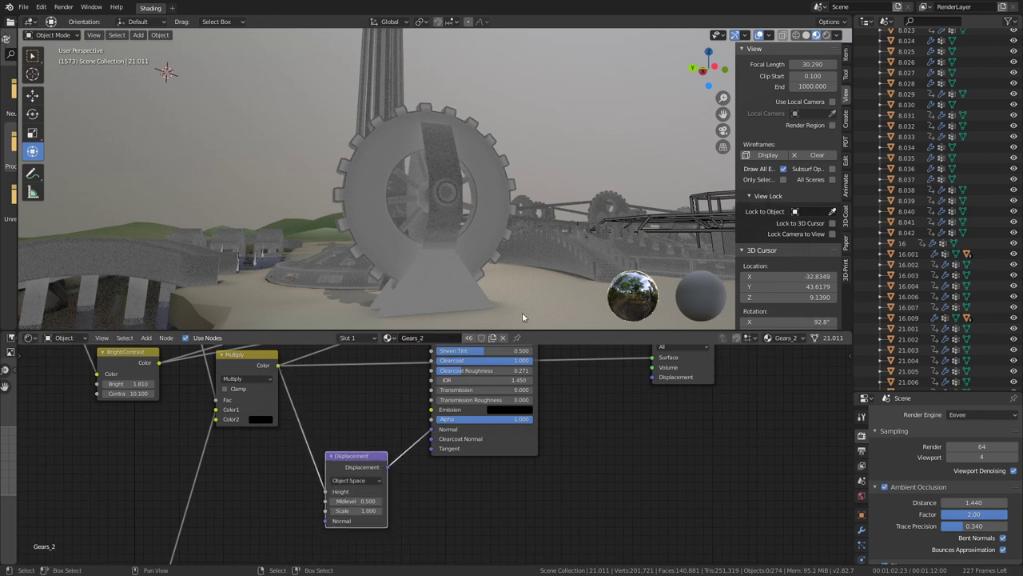
middle_click_drag(481, 477, 518, 464)
left_click_drag(348, 486, 347, 435)
middle_click_drag(490, 349, 424, 421)
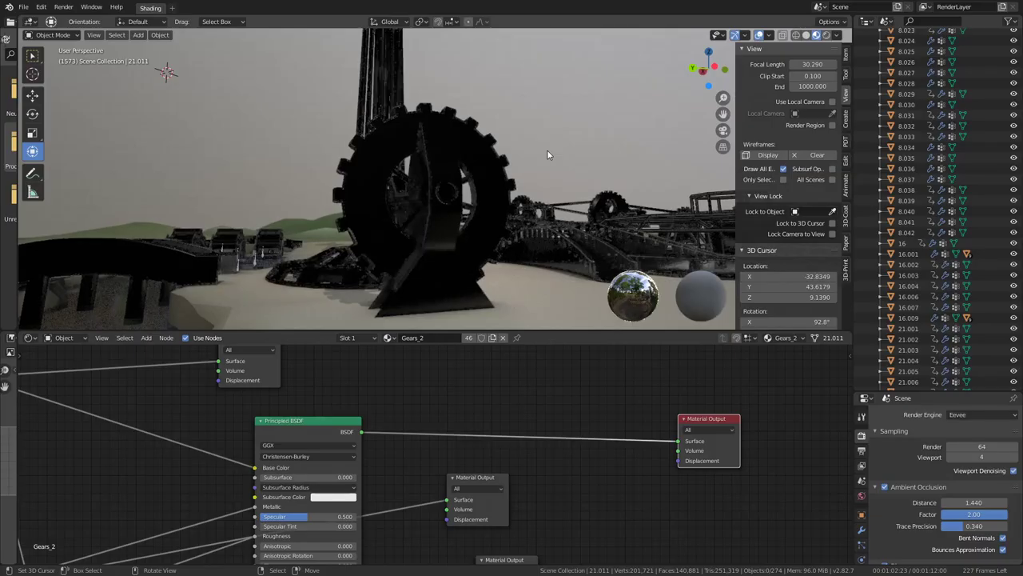
Add a Geometry input node in an empty area of the tree.
scroll(546, 149, "down", 2)
scroll(424, 164, "up", 4)
scroll(408, 144, "up", 3)
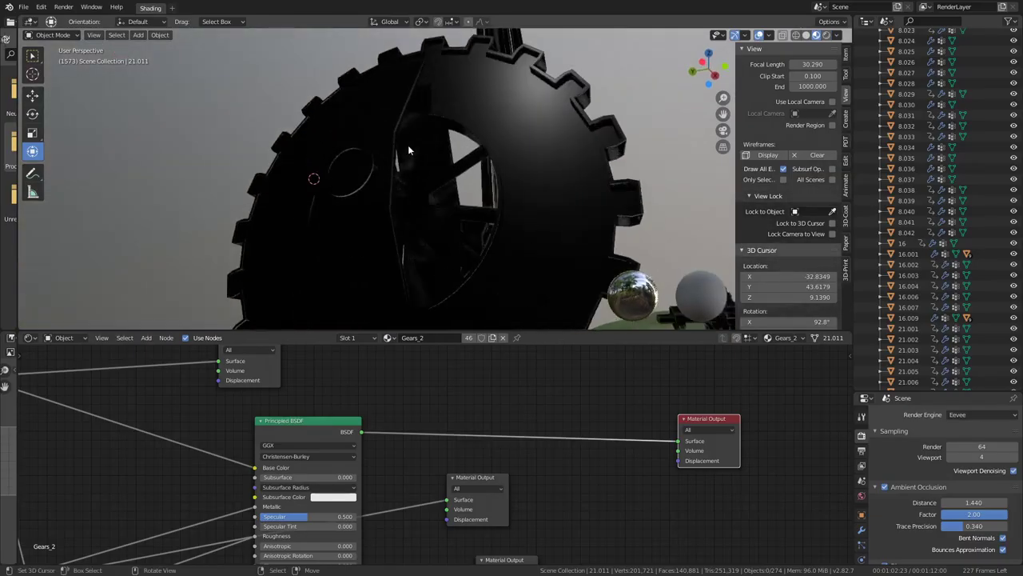
mouse_move(408, 150)
middle_mouse_down()
mouse_move(428, 152)
mouse_move(426, 239)
middle_mouse_up()
middle_click_drag(425, 414, 433, 449)
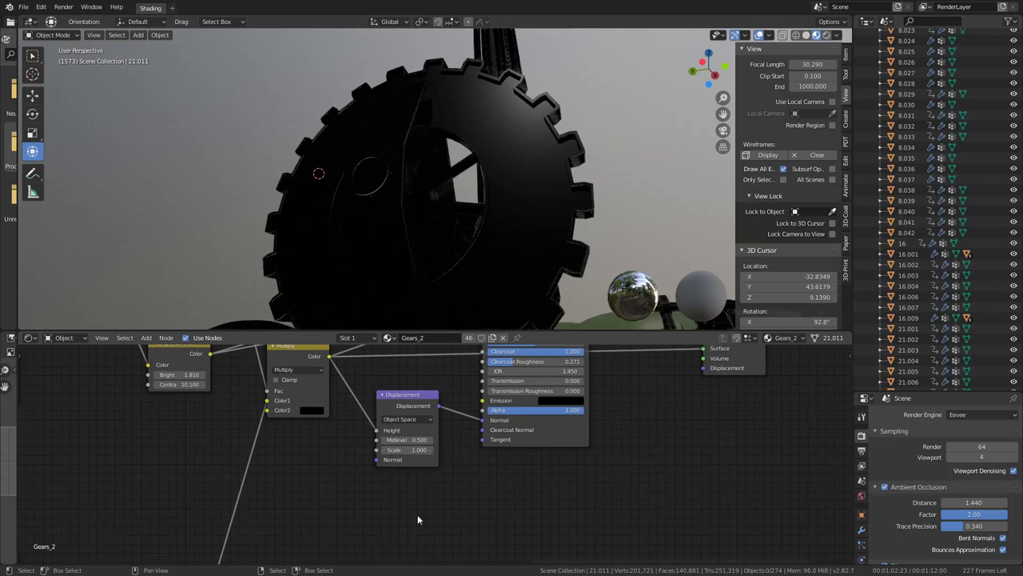
middle_click_drag(417, 520, 465, 464)
key("shift+a")
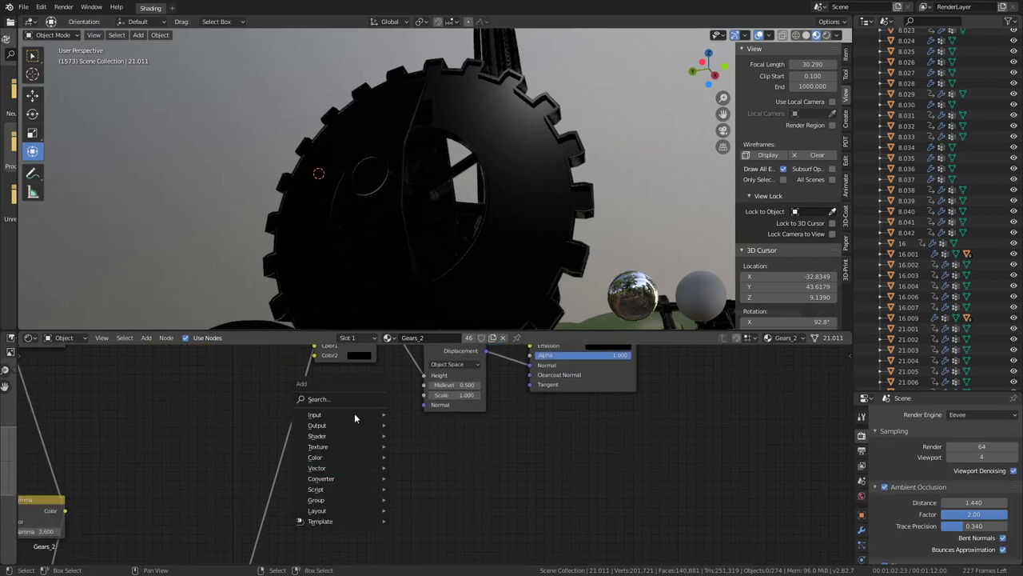
mouse_move(340, 414)
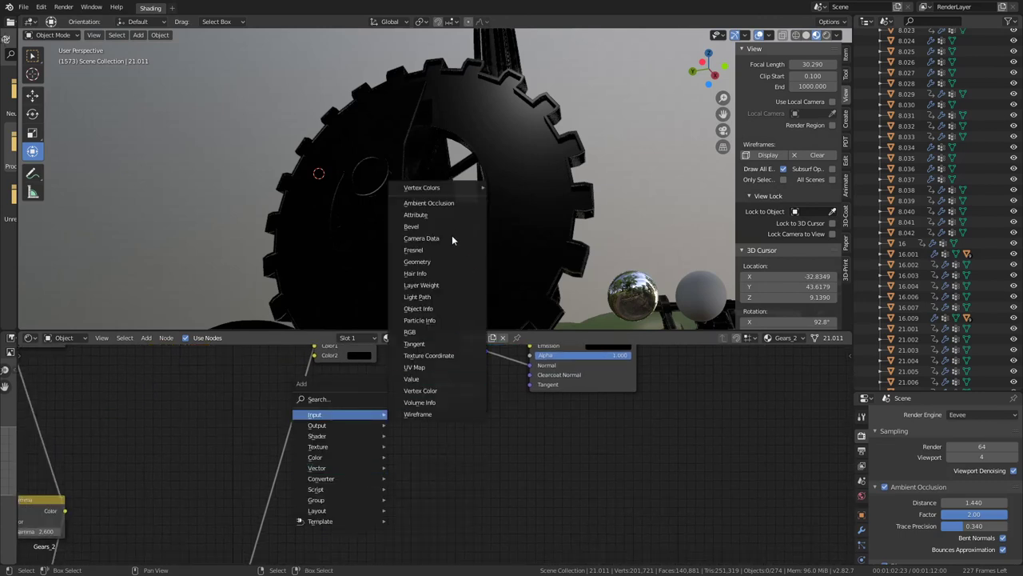
left_click(422, 261)
left_click(367, 465)
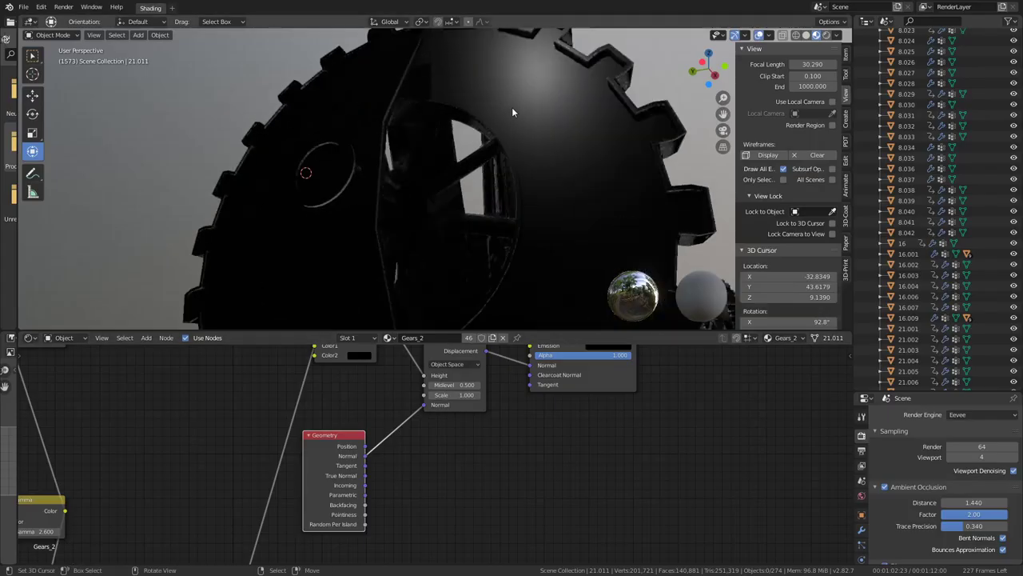
Set the Displacement Midlevel to 0.150 and Scale to 0.110.
key("Return")
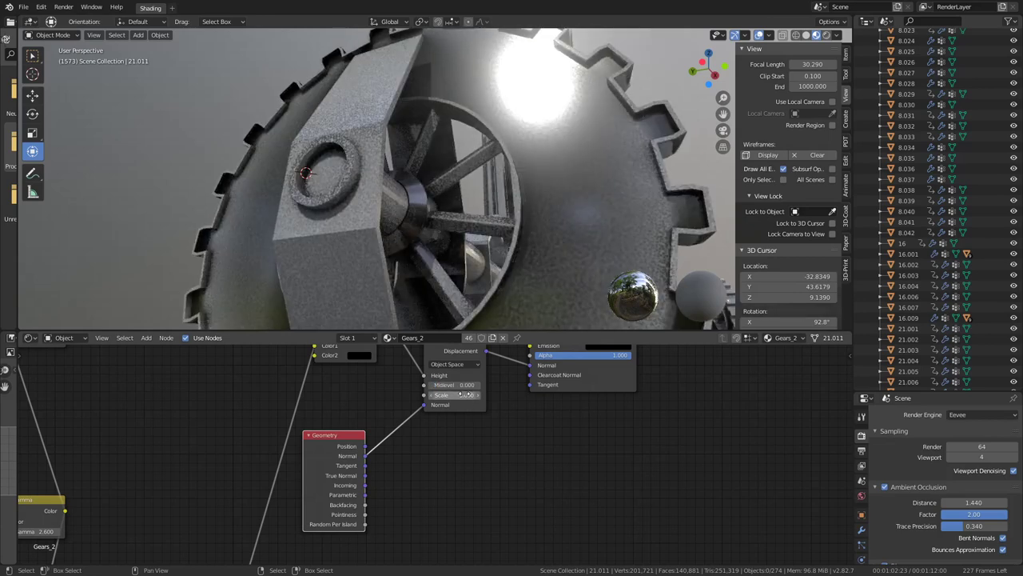
type("0")
key("Return")
left_click_drag(452, 395, 463, 384)
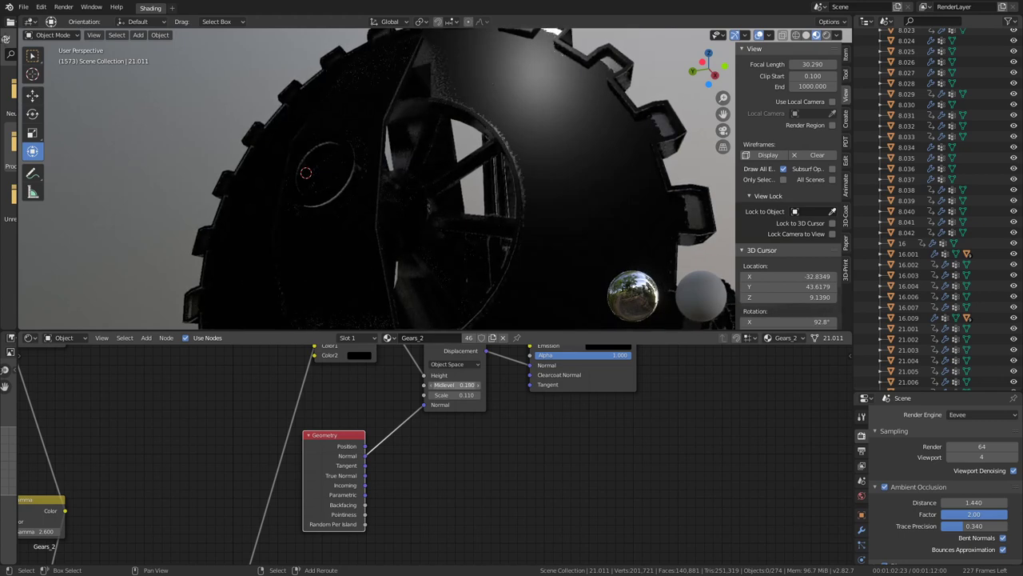
left_click_drag(453, 385, 444, 385)
mouse_move(469, 326)
middle_mouse_down()
mouse_move(492, 144)
mouse_move(404, 127)
mouse_move(338, 137)
mouse_move(297, 126)
mouse_move(319, 206)
mouse_move(360, 166)
mouse_move(390, 188)
mouse_move(418, 382)
middle_mouse_up()
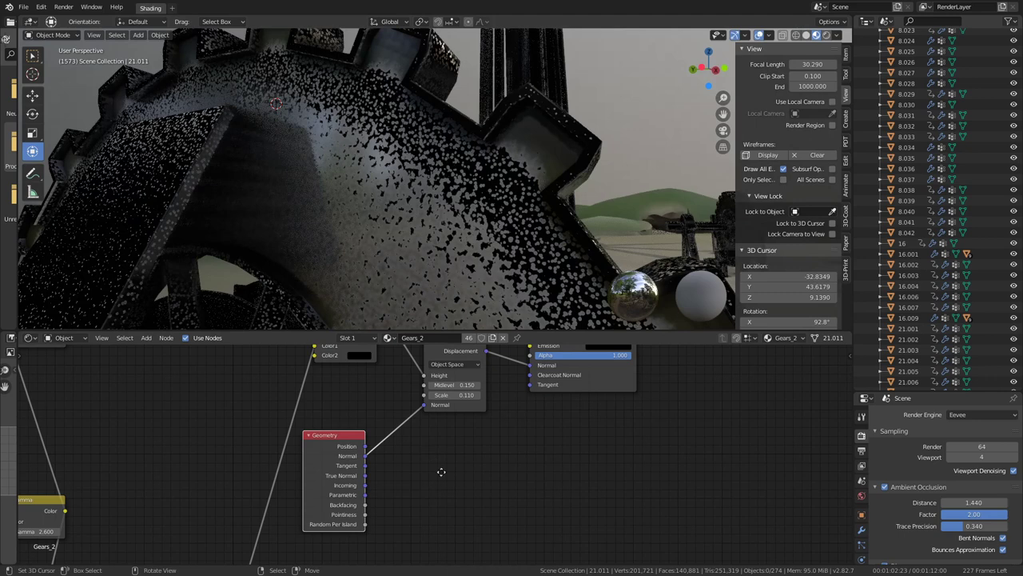
Settle the Displacement node between the Multiply and Principled BSDF nodes.
middle_click_drag(441, 471, 450, 495)
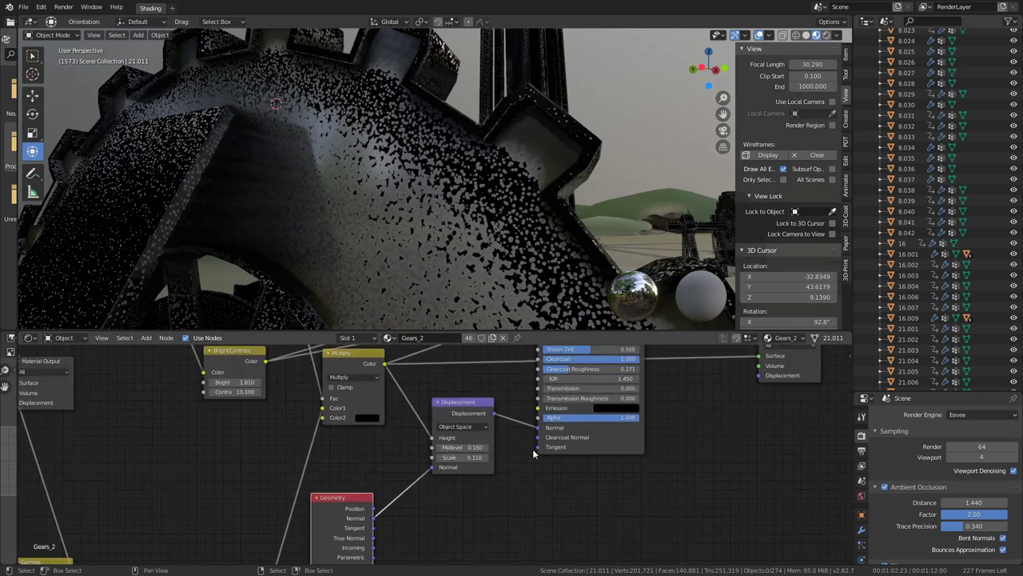
middle_click_drag(534, 453, 512, 495)
left_click_drag(448, 443, 441, 450)
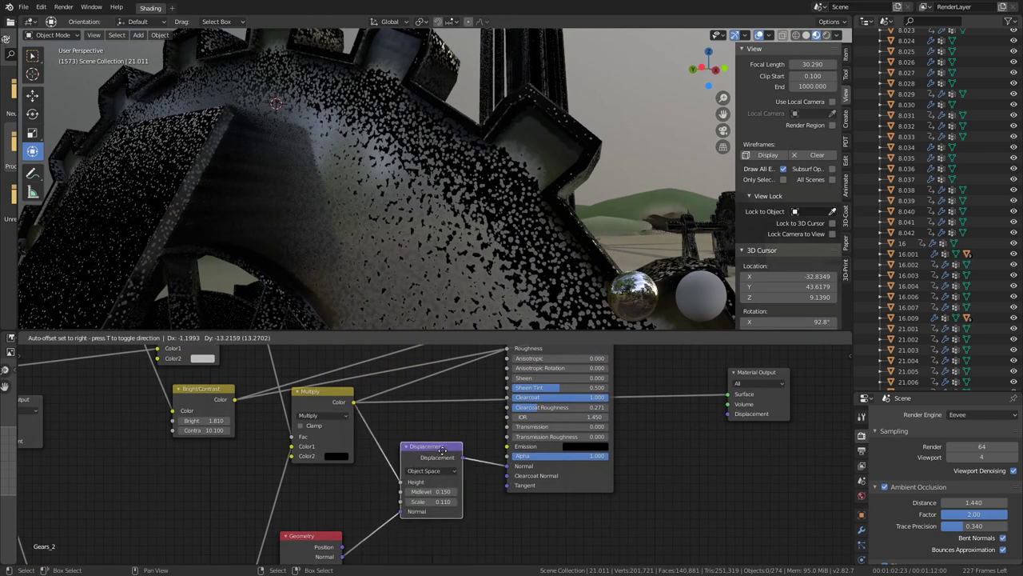
scroll(441, 450, "down", 2)
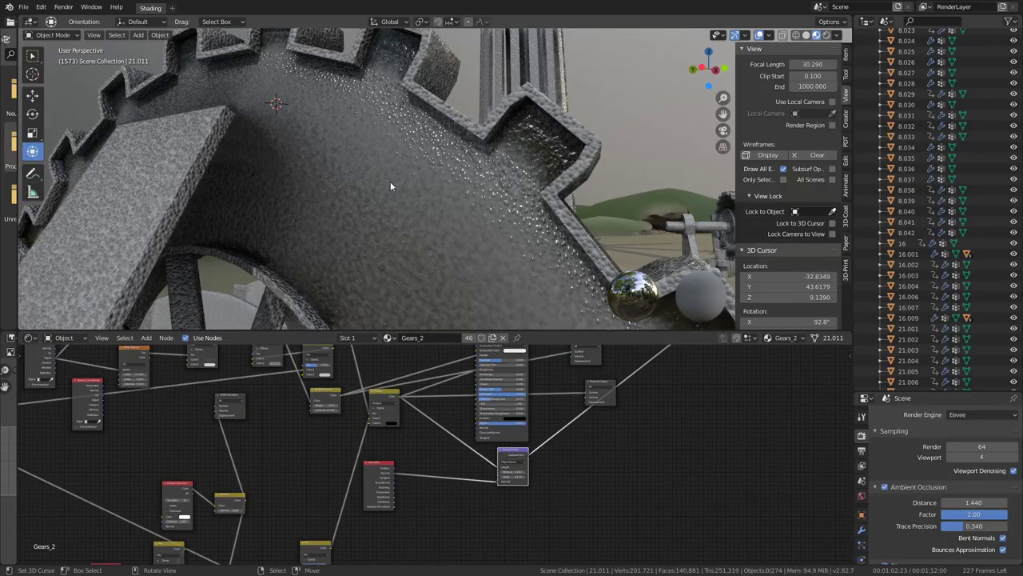
Orbit and zoom the viewport to inspect the glossy hammered-metal dimpled gear surface.
mouse_move(390, 181)
middle_mouse_down()
mouse_move(385, 195)
mouse_move(488, 181)
mouse_move(324, 140)
mouse_move(390, 148)
mouse_move(482, 214)
mouse_move(482, 169)
mouse_move(486, 190)
mouse_move(434, 178)
mouse_move(382, 147)
mouse_move(407, 123)
mouse_move(496, 186)
mouse_move(517, 166)
mouse_move(371, 154)
mouse_move(416, 196)
middle_mouse_up()
scroll(391, 155, "up", 2)
scroll(407, 124, "down", 3)
scroll(494, 191, "down", 3)
scroll(500, 185, "up", 3)
scroll(504, 180, "up", 2)
scroll(393, 160, "up", 3)
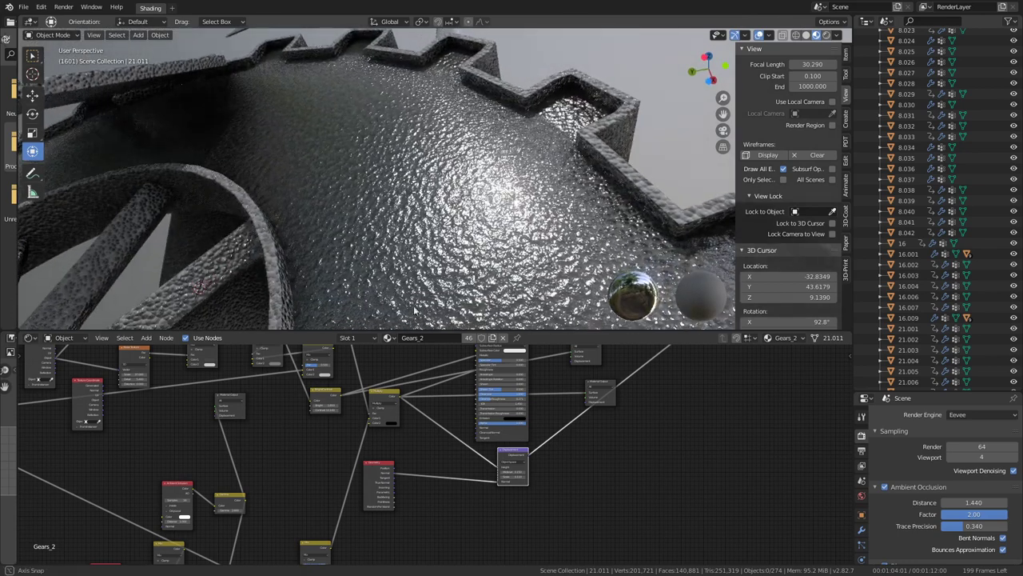
scroll(443, 406, "up", 3)
scroll(443, 406, "up", 2)
scroll(326, 467, "up", 2)
Zero the Displacement node's Midlevel value.
scroll(434, 452, "up", 2)
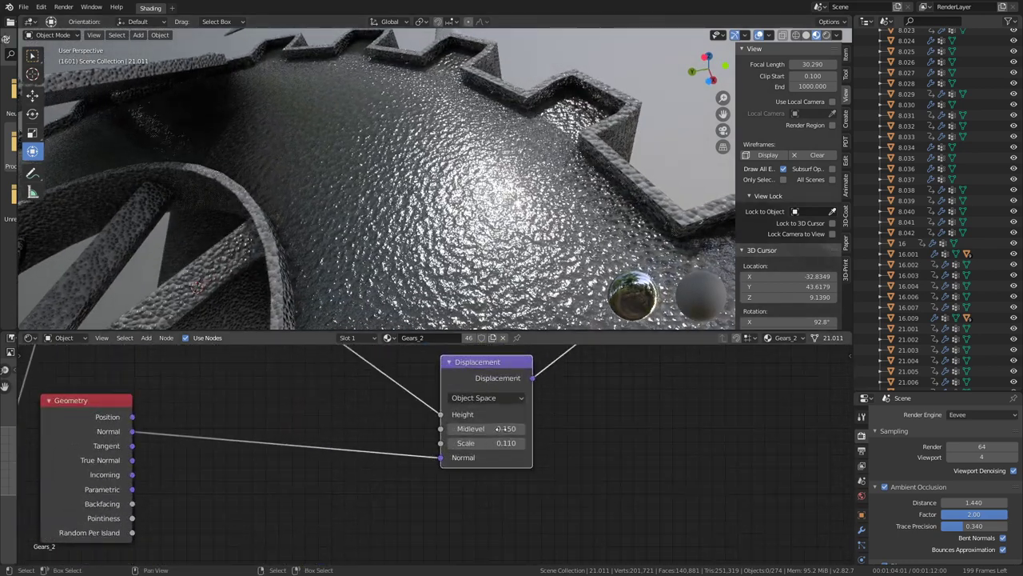
mouse_move(488, 429)
left_mouse_down()
mouse_move(448, 429)
mouse_move(519, 428)
mouse_move(448, 428)
left_mouse_up()
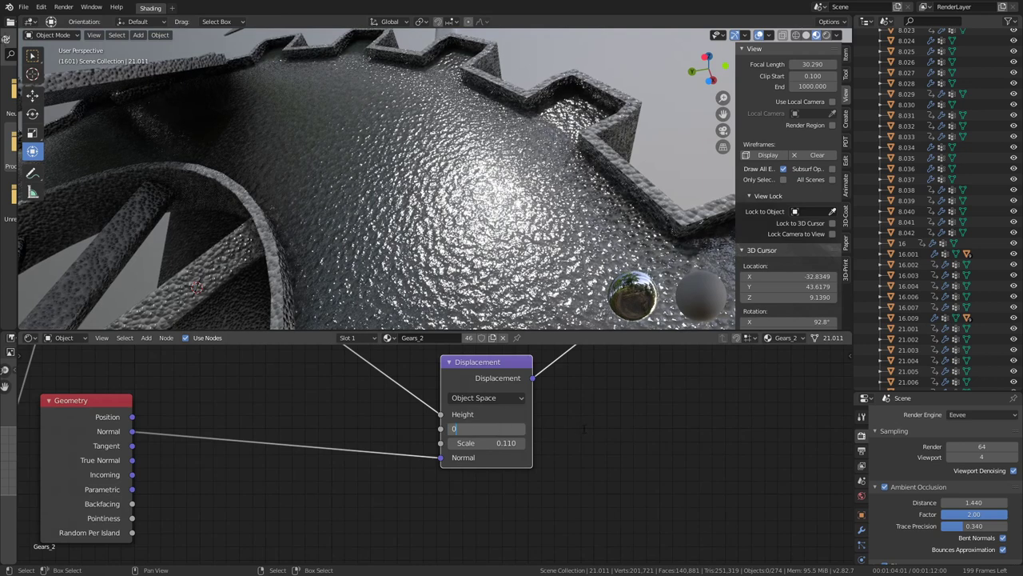
left_click(512, 442)
type("0")
key("Return")
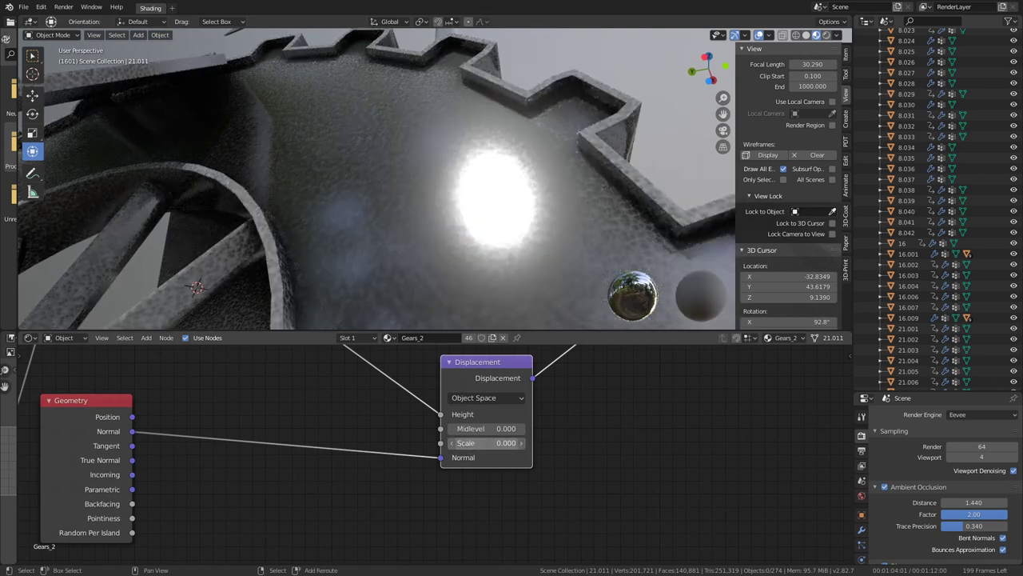
Re-enter Midlevel 0.0 and lower the displacement Scale so it reads 0.010.
left_click_drag(488, 443, 490, 432)
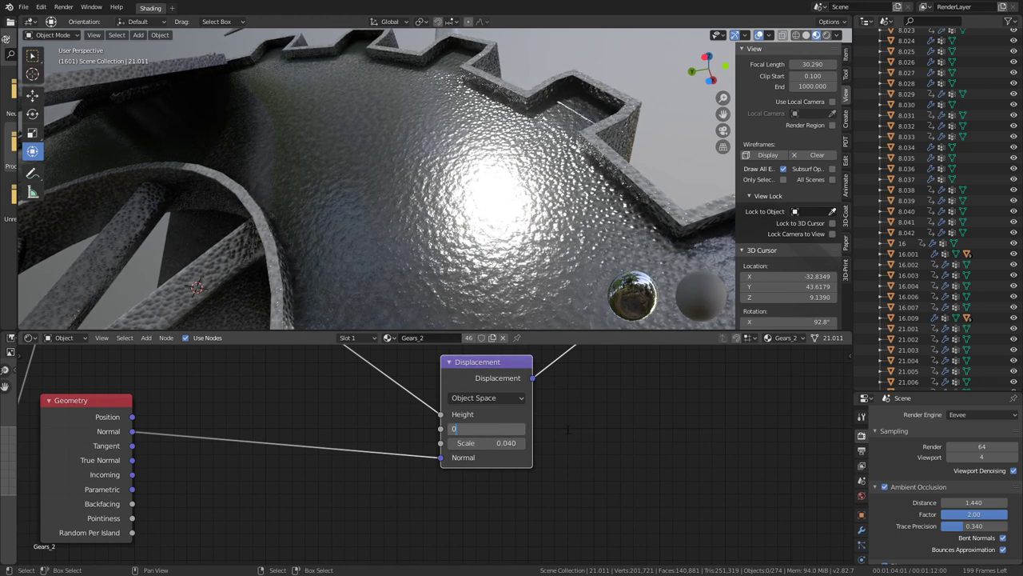
left_click(490, 431)
type("0.0")
key("Return")
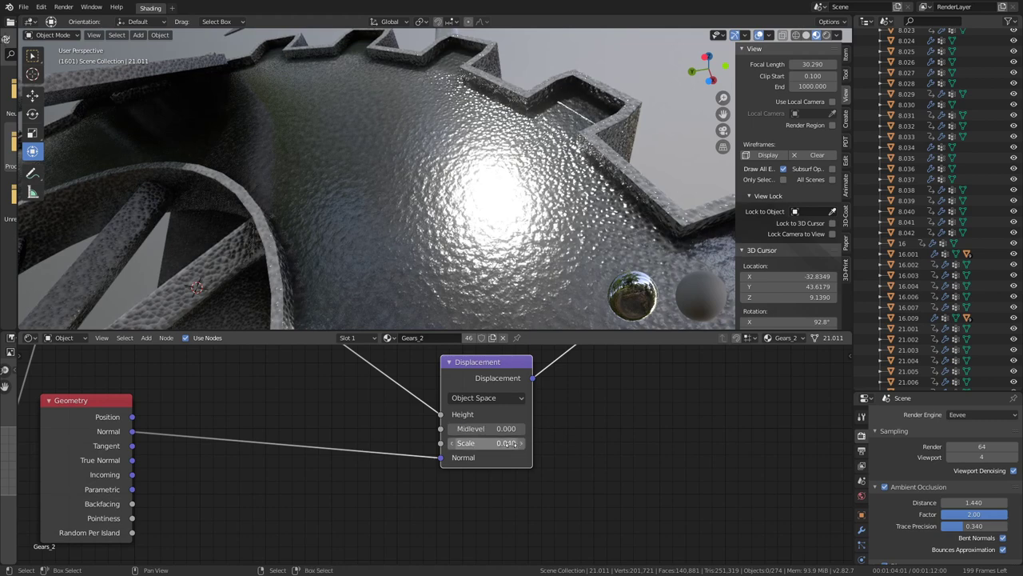
left_click(509, 444)
type("0.03")
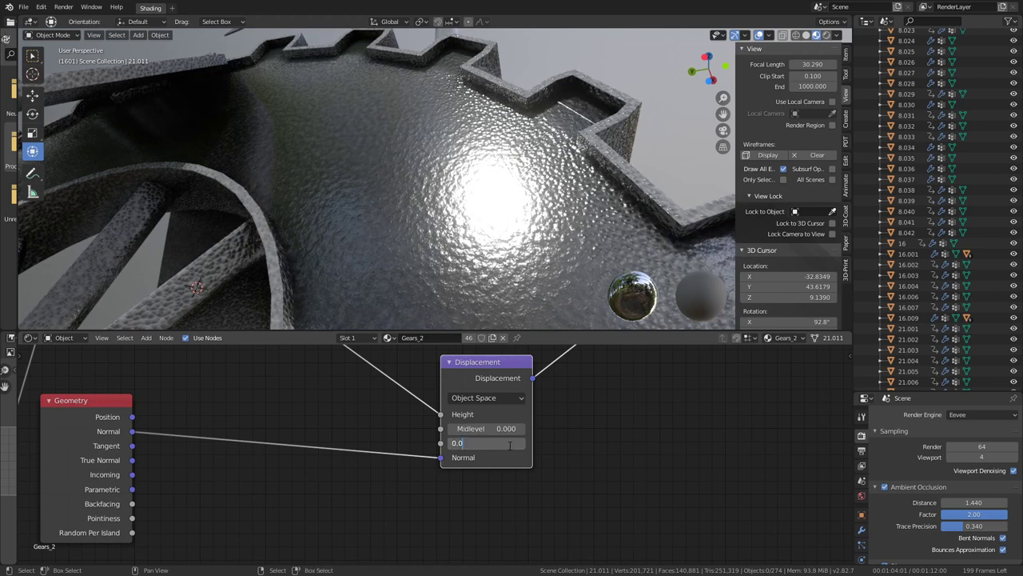
type("10")
key("Return")
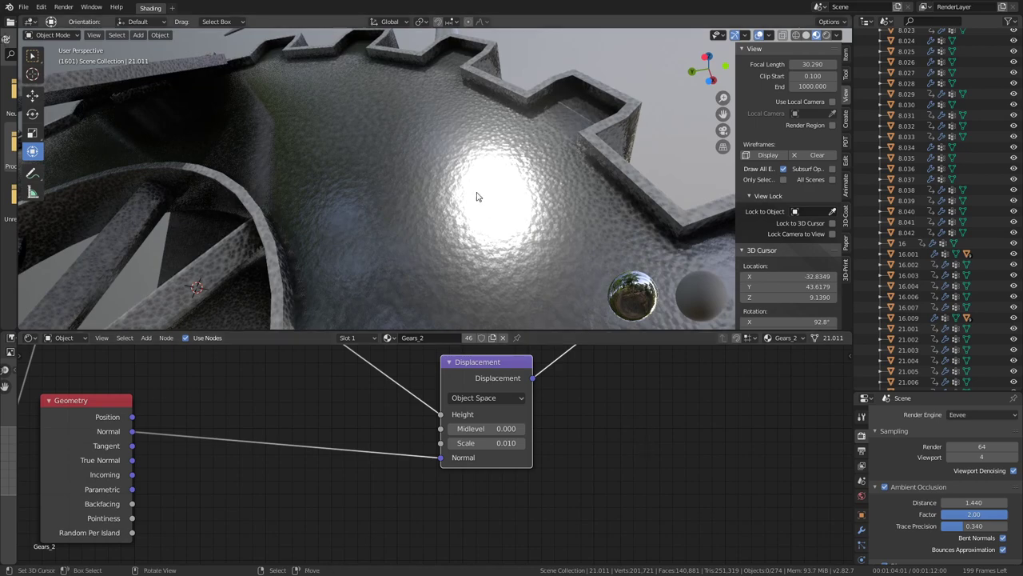
mouse_move(479, 194)
middle_mouse_down()
mouse_move(469, 200)
mouse_move(504, 231)
mouse_move(382, 197)
mouse_move(529, 126)
mouse_move(396, 158)
mouse_move(489, 181)
mouse_move(505, 197)
mouse_move(503, 154)
mouse_move(418, 181)
mouse_move(606, 169)
mouse_move(447, 171)
mouse_move(359, 157)
mouse_move(417, 143)
middle_mouse_up()
key("alt+a")
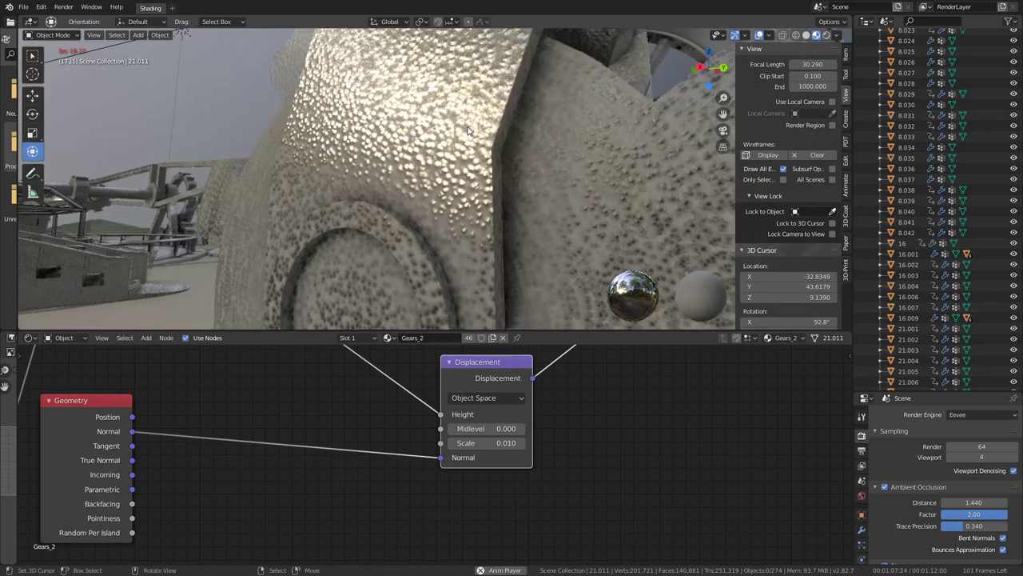
middle_click_drag(469, 131, 552, 152)
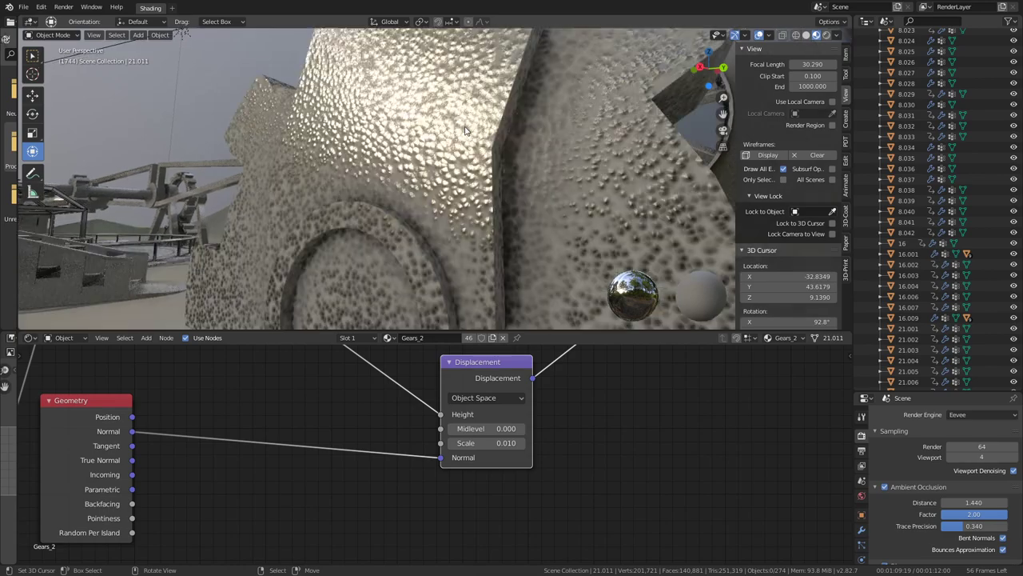
scroll(550, 148, "down", 3)
scroll(550, 147, "down", 3)
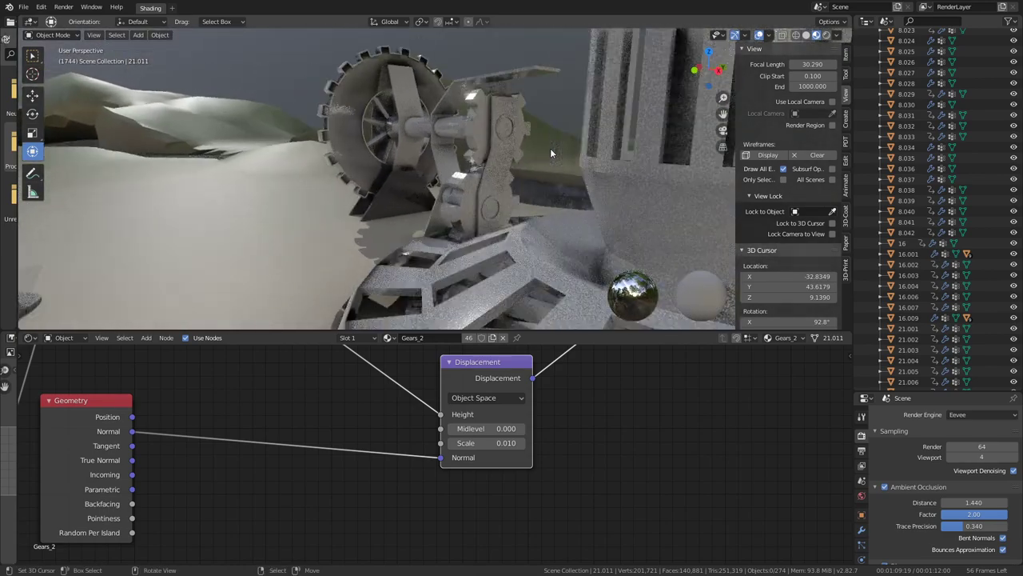
scroll(550, 148, "down", 3)
scroll(550, 148, "down", 2)
scroll(448, 156, "up", 3)
scroll(435, 152, "up", 3)
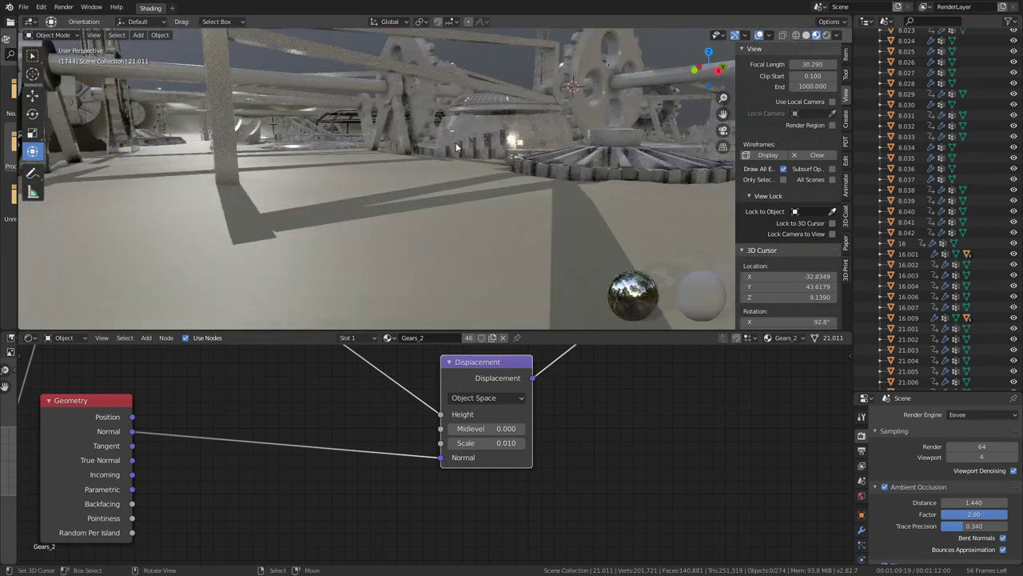
scroll(440, 152, "up", 3)
scroll(411, 170, "up", 2)
scroll(398, 177, "down", 2)
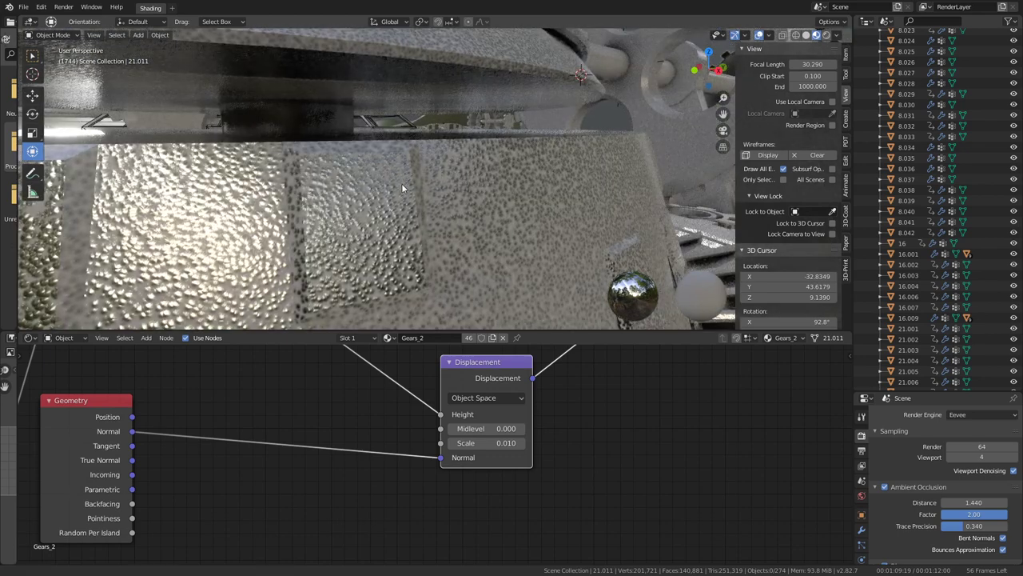
scroll(403, 186, "down", 3)
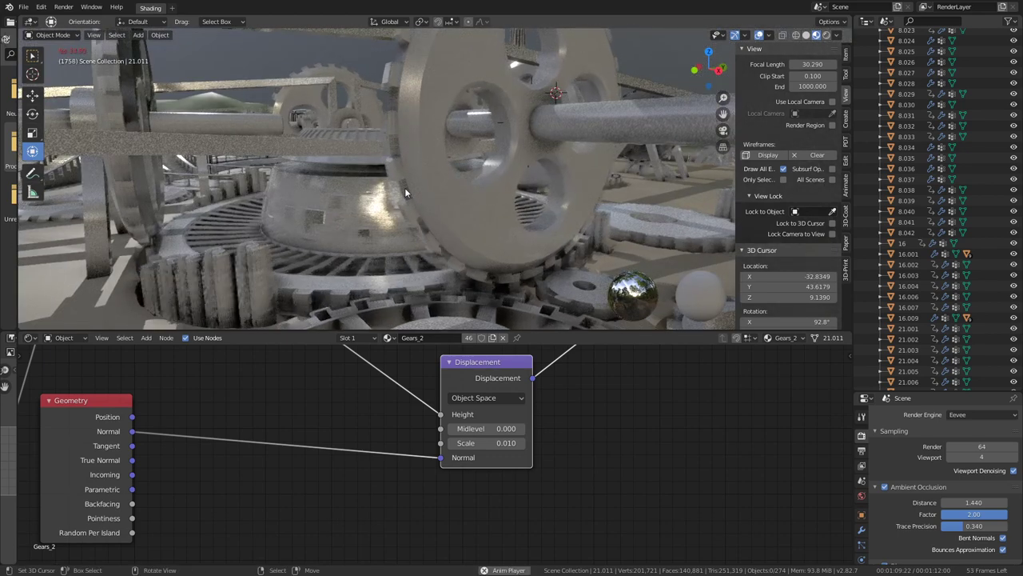
scroll(486, 439, "down", 2)
scroll(528, 483, "down", 2)
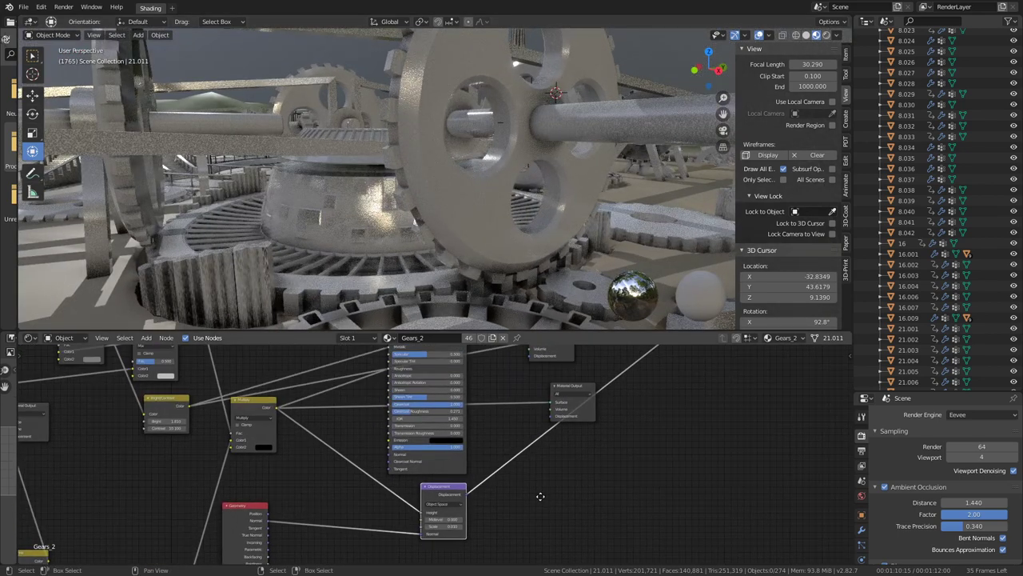
scroll(538, 498, "down", 1)
left_click_drag(446, 494, 360, 509)
Add a Bump node, linking Geometry Normal to its Normal and Multiply colour to its Height.
key("shift+a")
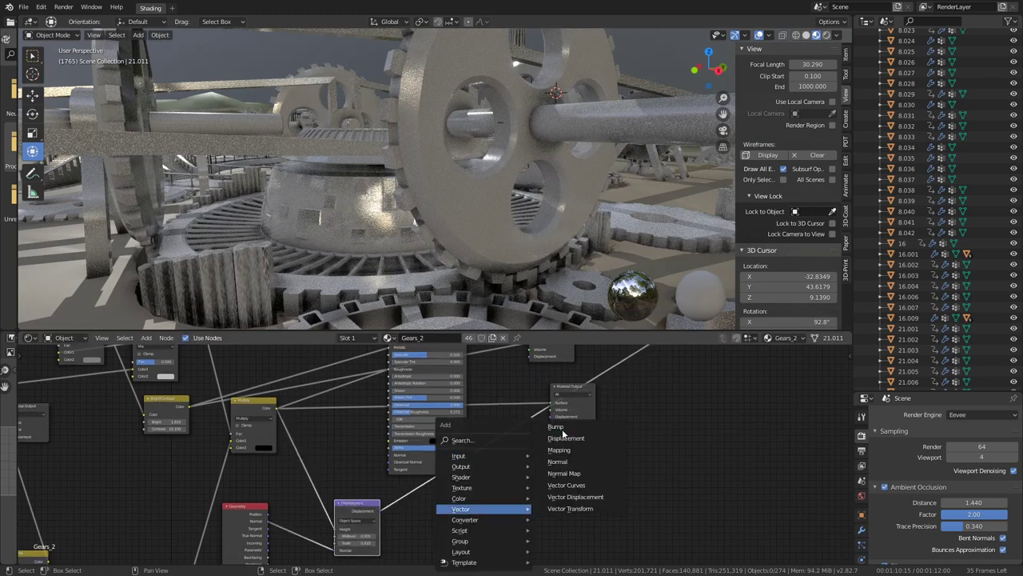
left_click(561, 428)
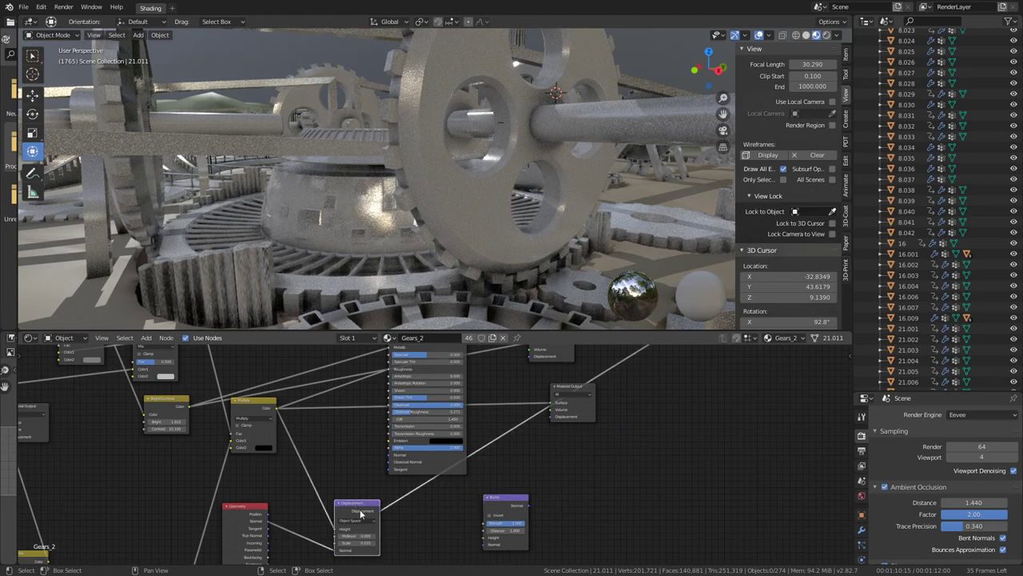
scroll(572, 446, "down", 2)
scroll(601, 435, "down", 1)
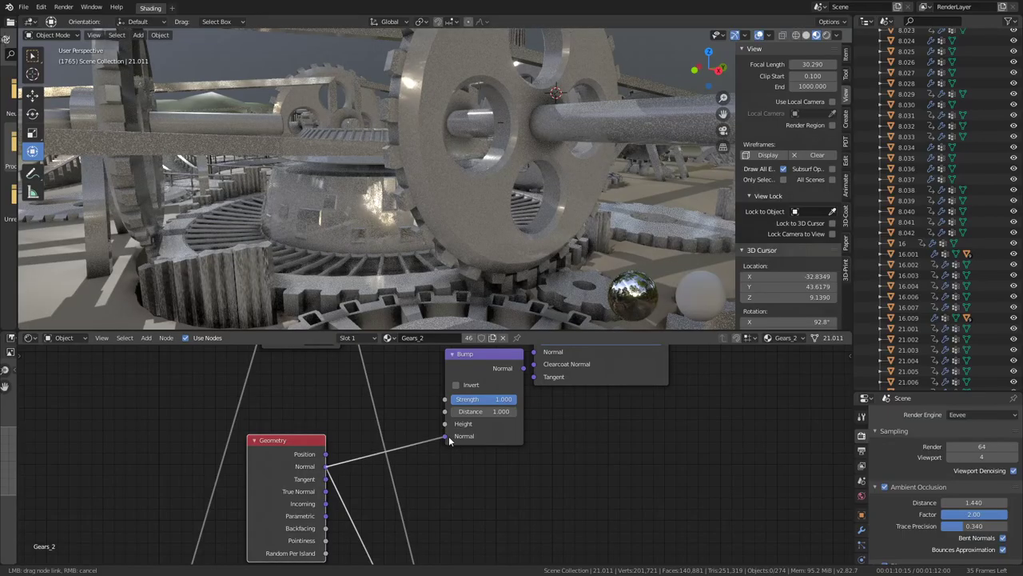
left_click_drag(448, 435, 446, 436)
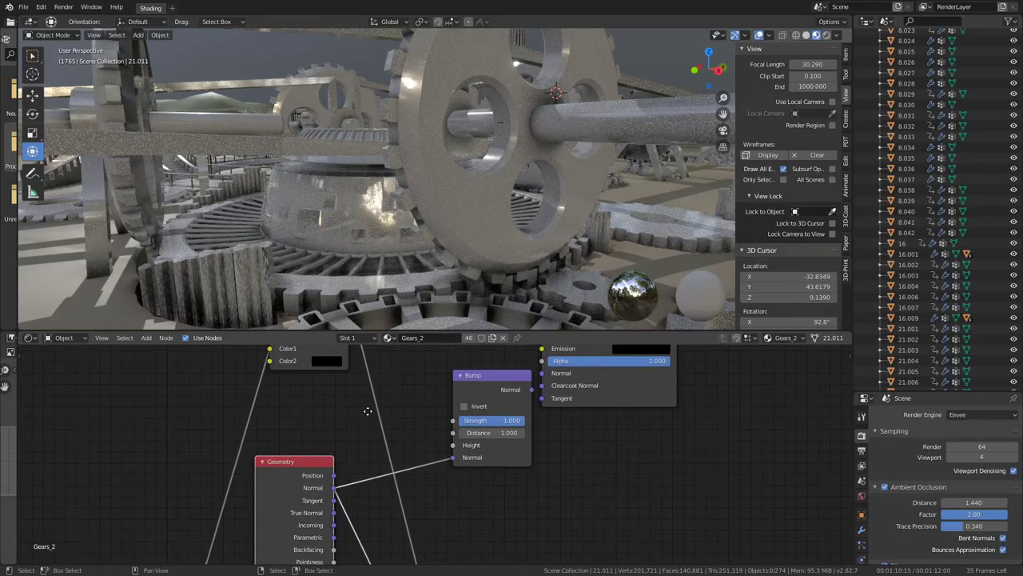
middle_click_drag(447, 436, 478, 526)
left_click_drag(373, 364, 478, 514)
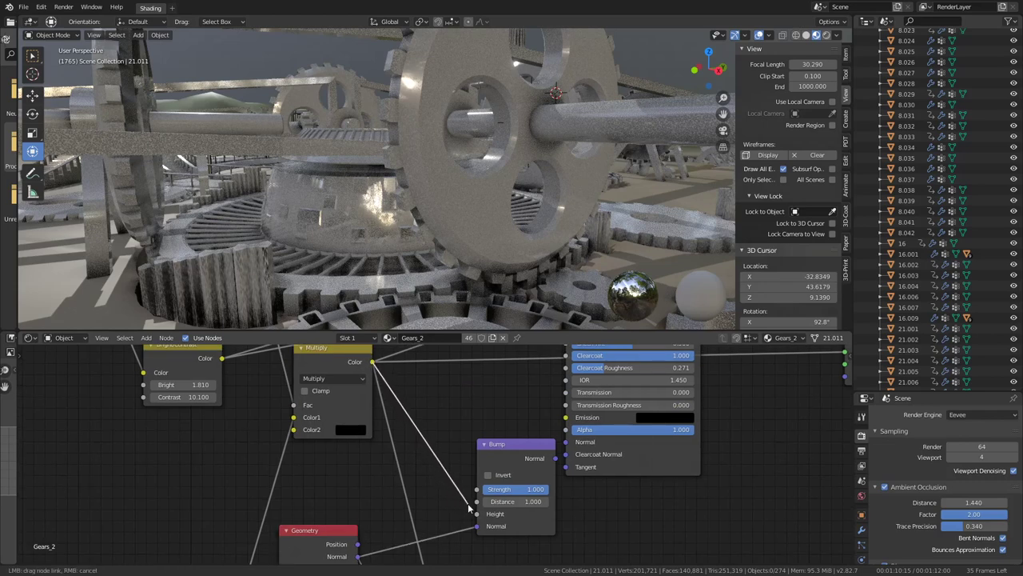
left_click_drag(528, 462, 484, 457)
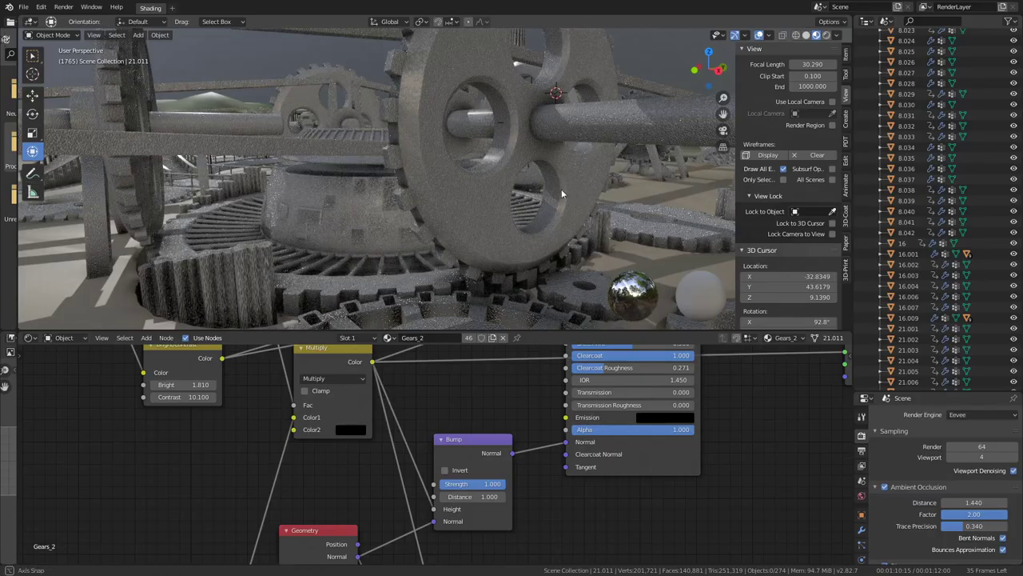
mouse_move(561, 188)
middle_mouse_down()
mouse_move(424, 206)
mouse_move(373, 200)
mouse_move(445, 174)
mouse_move(472, 218)
mouse_move(417, 208)
mouse_move(495, 164)
middle_mouse_up()
scroll(429, 200, "up", 3)
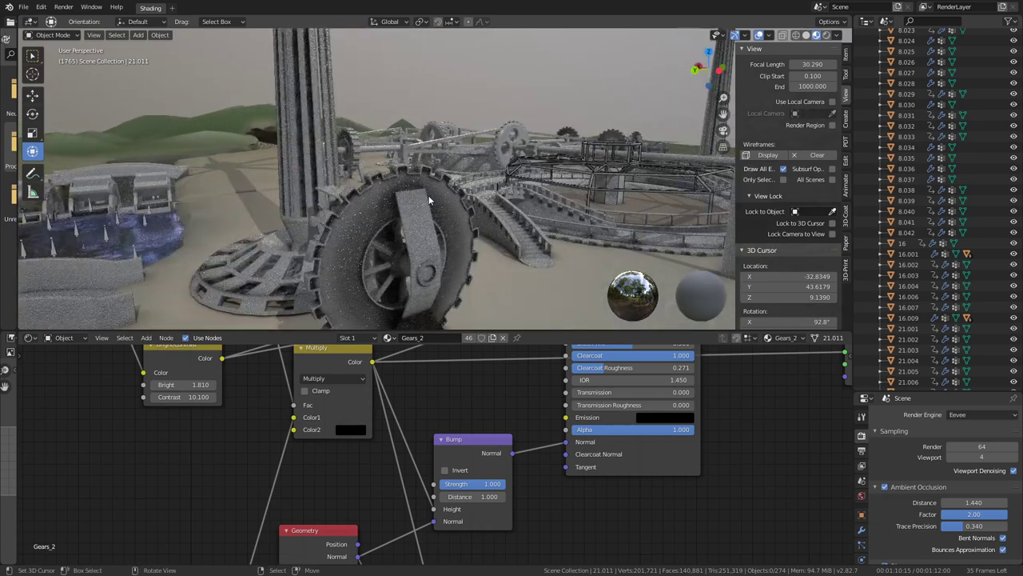
mouse_move(430, 199)
middle_mouse_down()
mouse_move(438, 153)
mouse_move(424, 180)
mouse_move(397, 178)
mouse_move(456, 187)
mouse_move(494, 173)
mouse_move(462, 155)
mouse_move(464, 169)
mouse_move(457, 154)
mouse_move(466, 208)
mouse_move(447, 232)
middle_mouse_up()
scroll(448, 184, "up", 3)
scroll(494, 173, "up", 3)
scroll(488, 160, "up", 3)
scroll(463, 161, "down", 3)
scroll(461, 162, "up", 3)
scroll(457, 154, "down", 2)
scroll(458, 152, "down", 3)
scroll(464, 182, "down", 5)
scroll(466, 207, "up", 4)
scroll(467, 224, "down", 1)
scroll(468, 224, "up", 3)
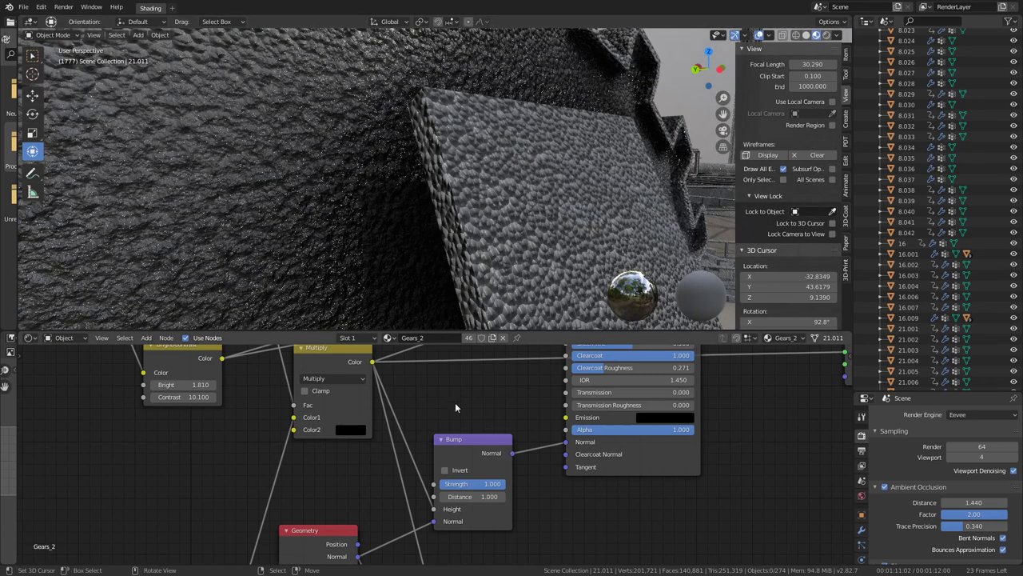
middle_click_drag(456, 407, 438, 387)
Zero the Bump Strength and try small Bump Distance values starting at 0.010.
key("Return")
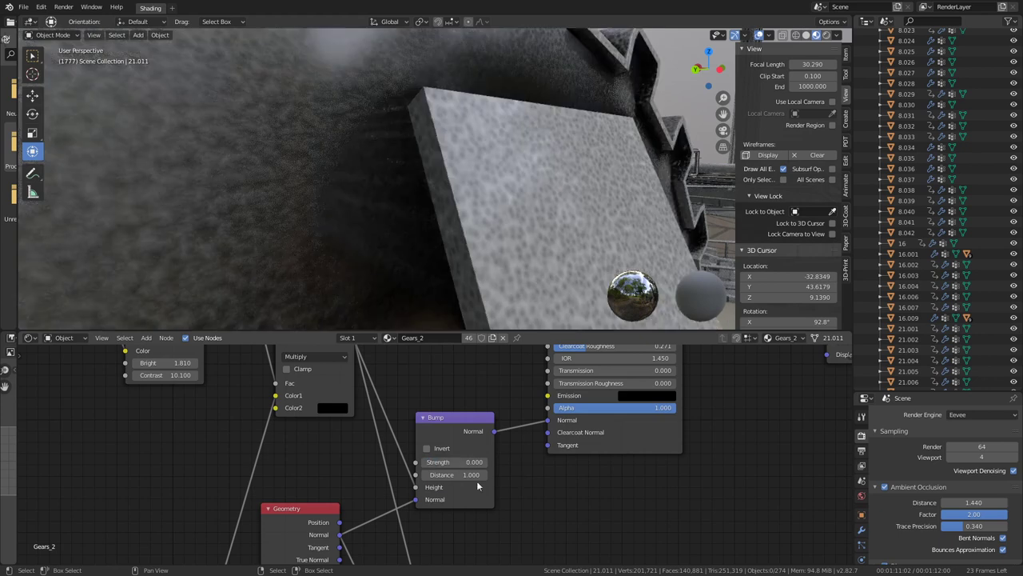
key("BackSpace")
left_click(484, 474)
type("0.0")
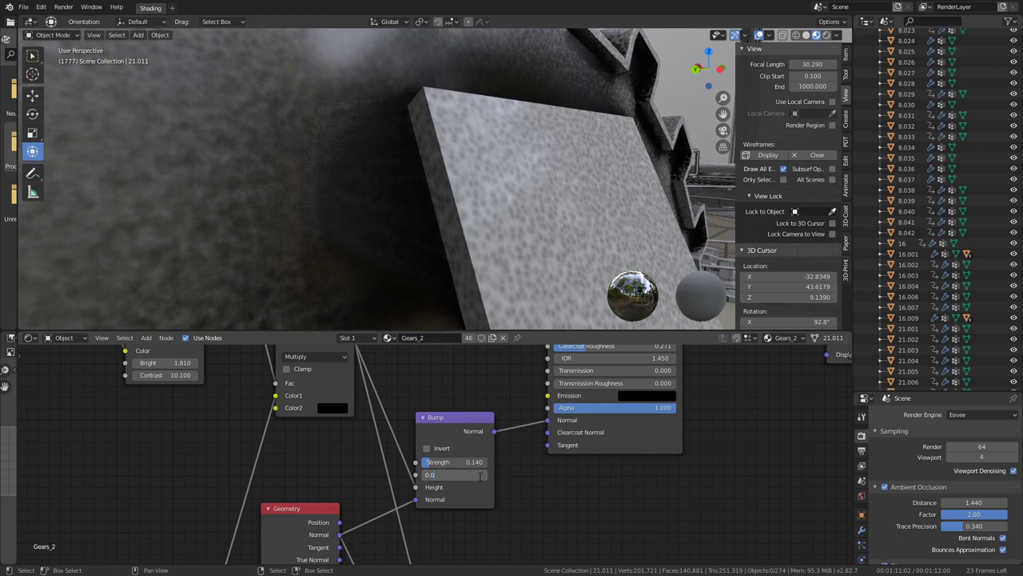
type("1")
key("Return")
mouse_move(455, 475)
left_mouse_down()
mouse_move(512, 475)
mouse_move(448, 475)
left_mouse_up()
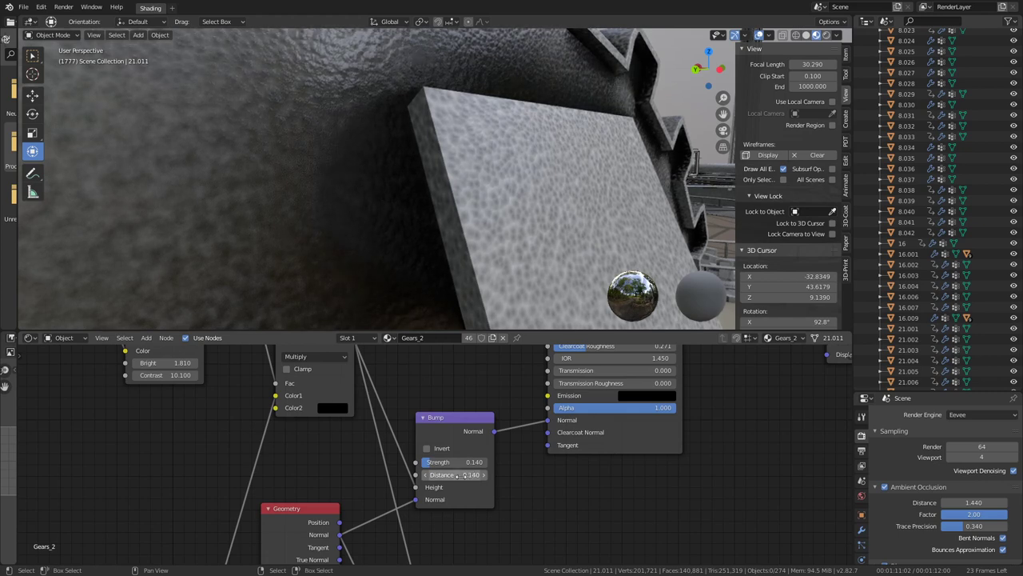
Try Bump Strength values from 0.426 up to its maximum.
scroll(489, 201, "down", 5)
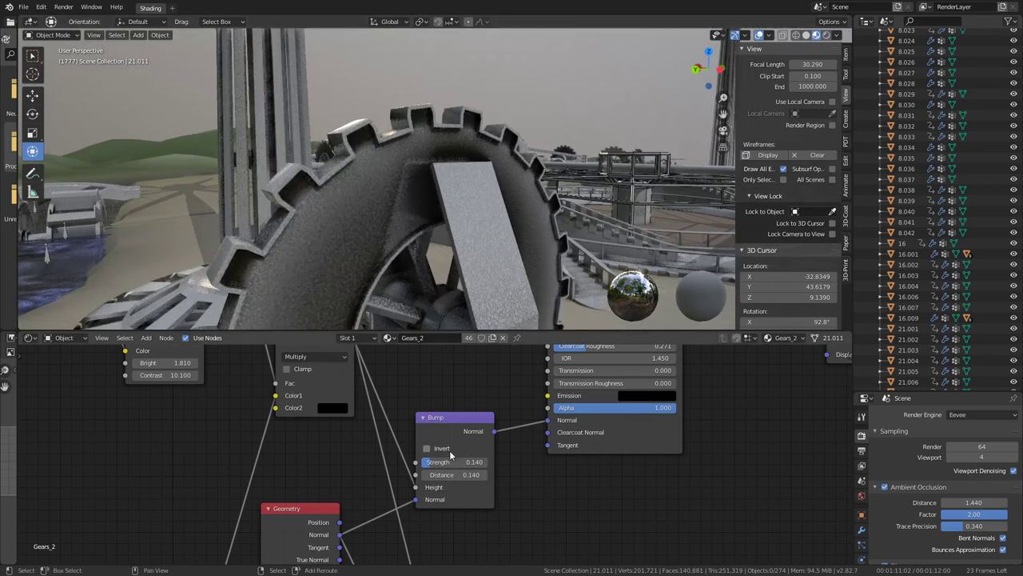
left_click_drag(474, 462, 466, 461)
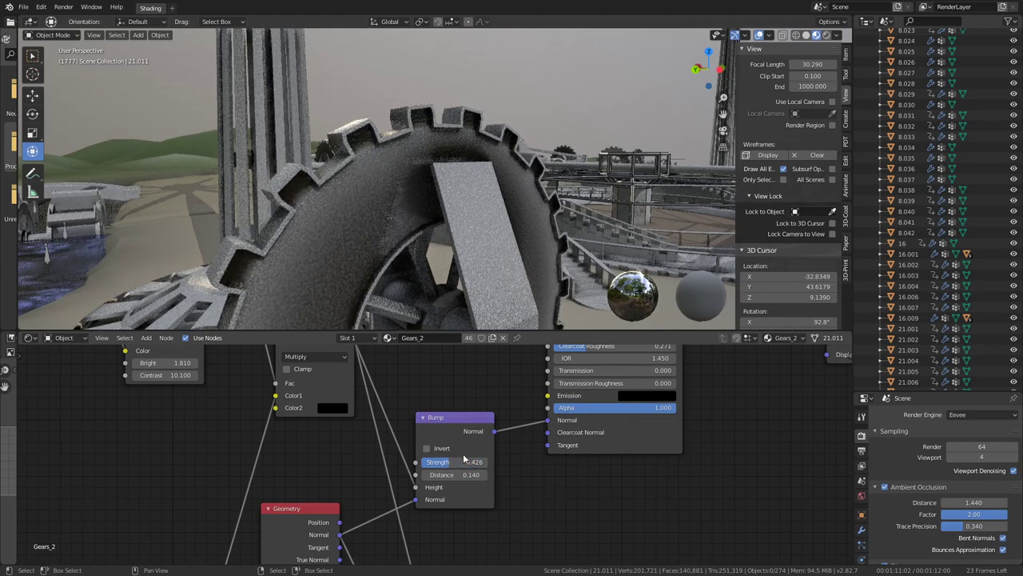
scroll(418, 237, "up", 2)
scroll(423, 256, "down", 2)
scroll(426, 257, "up", 1)
scroll(425, 255, "up", 2)
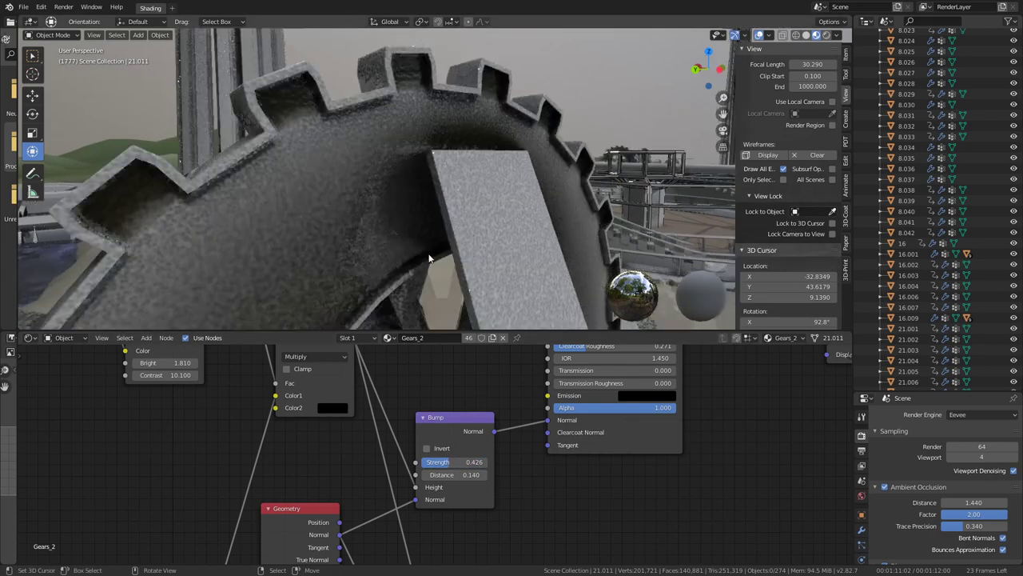
scroll(432, 252, "up", 2)
scroll(433, 249, "up", 1)
scroll(436, 155, "down", 2)
scroll(439, 166, "down", 3)
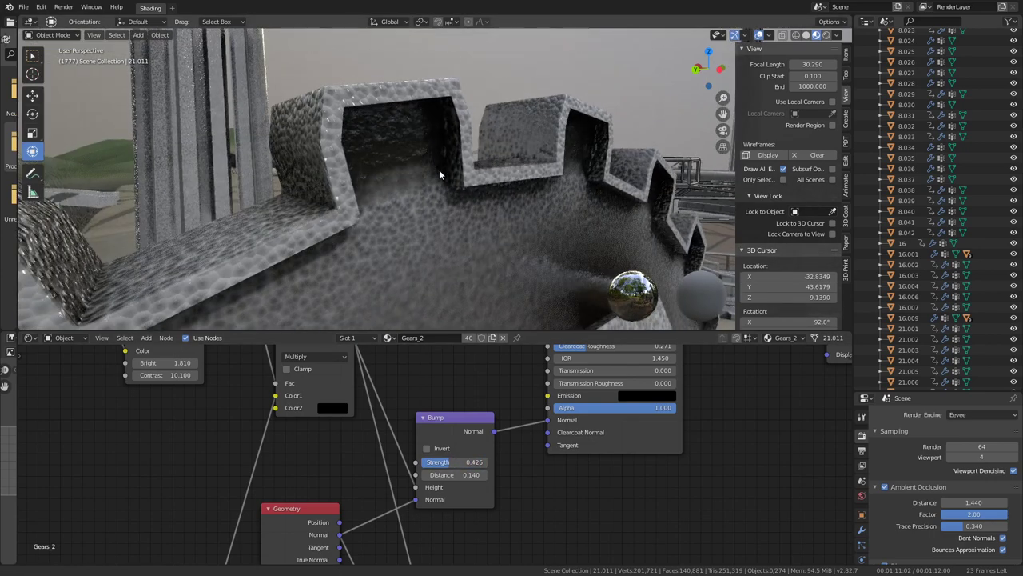
mouse_move(450, 462)
left_mouse_down()
mouse_move(544, 462)
mouse_move(466, 467)
left_mouse_up()
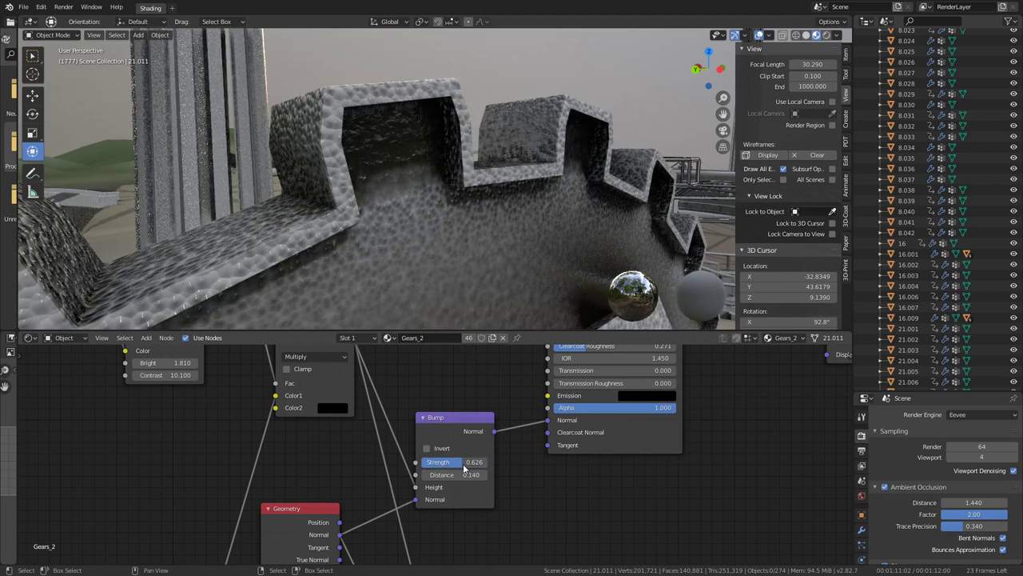
Reset Bump values to 1.000, then settle at Strength 0.437 and Distance 0.280.
key("Return")
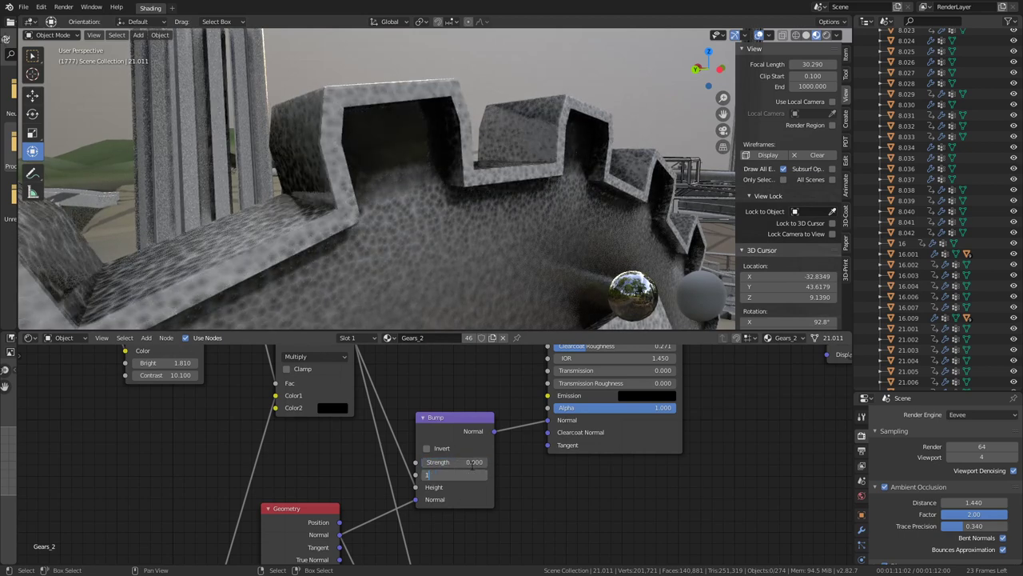
key("Return")
type("1")
key("Return")
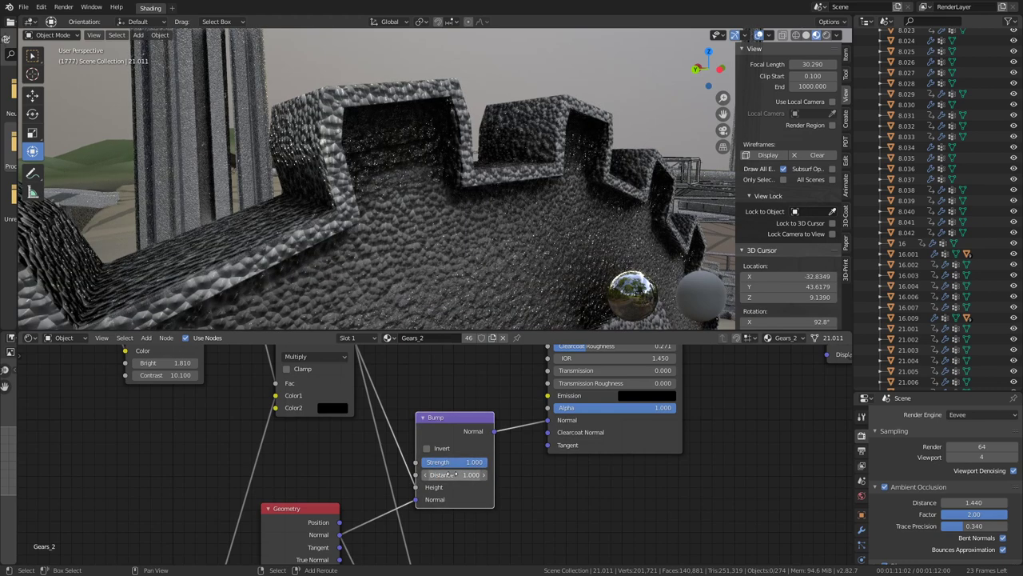
mouse_move(456, 474)
left_mouse_down()
mouse_move(431, 474)
mouse_move(462, 466)
mouse_move(432, 462)
mouse_move(463, 462)
mouse_move(448, 462)
left_mouse_up()
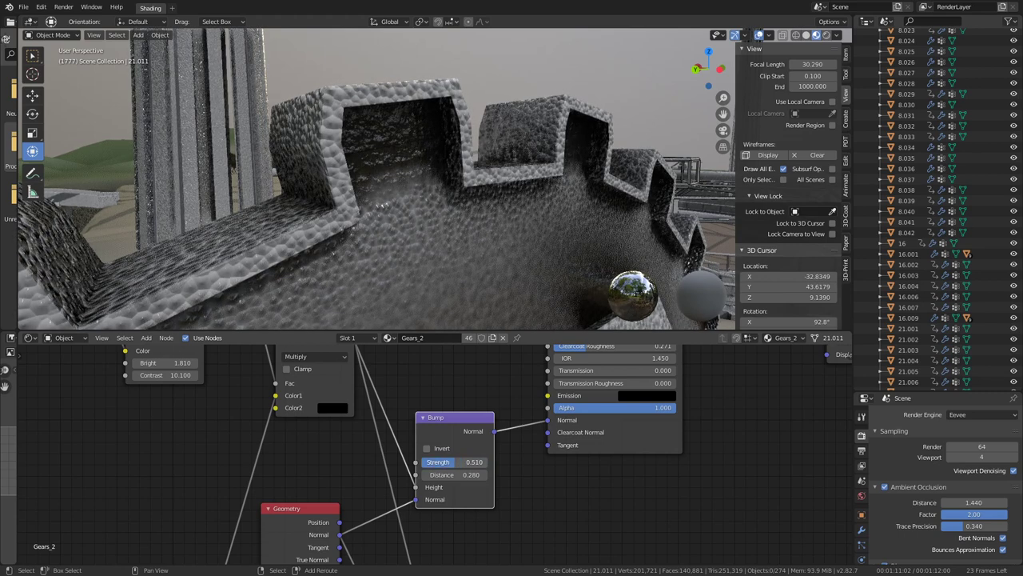
mouse_move(520, 176)
middle_mouse_down()
mouse_move(570, 187)
mouse_move(509, 192)
mouse_move(343, 139)
mouse_move(373, 134)
mouse_move(393, 116)
mouse_move(464, 136)
mouse_move(423, 120)
mouse_move(372, 137)
mouse_move(465, 198)
mouse_move(497, 166)
mouse_move(522, 321)
middle_mouse_up()
mouse_move(493, 356)
middle_mouse_down()
mouse_move(453, 384)
mouse_move(294, 552)
mouse_move(232, 550)
mouse_move(312, 512)
mouse_move(347, 478)
middle_mouse_up()
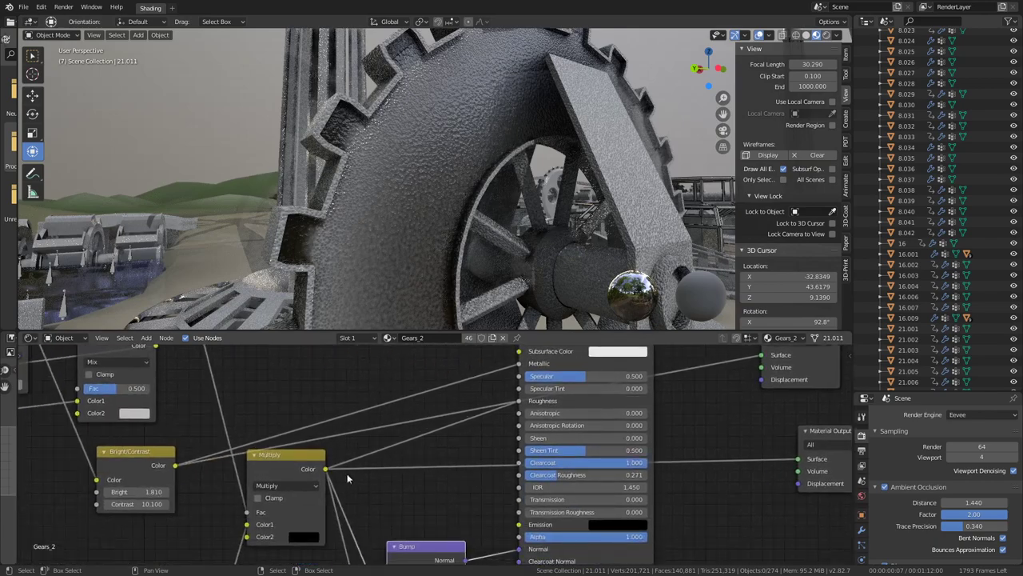
Reposition the Multiply node within the Gears_2 node tree.
scroll(718, 449, "down", 1)
middle_click_drag(718, 449, 616, 436)
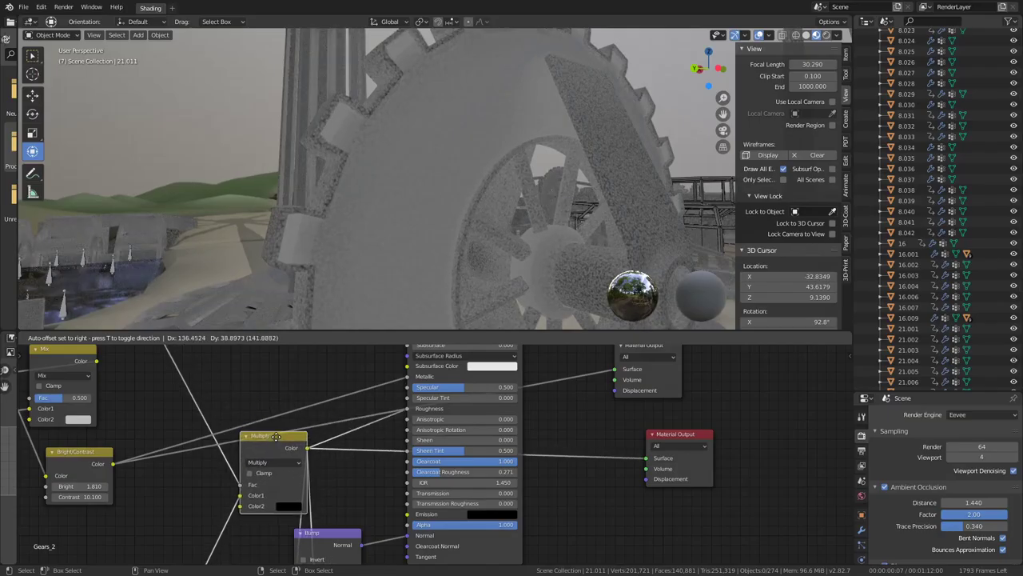
mouse_move(274, 426)
left_mouse_down()
mouse_move(276, 369)
mouse_move(263, 429)
mouse_move(233, 463)
left_mouse_up()
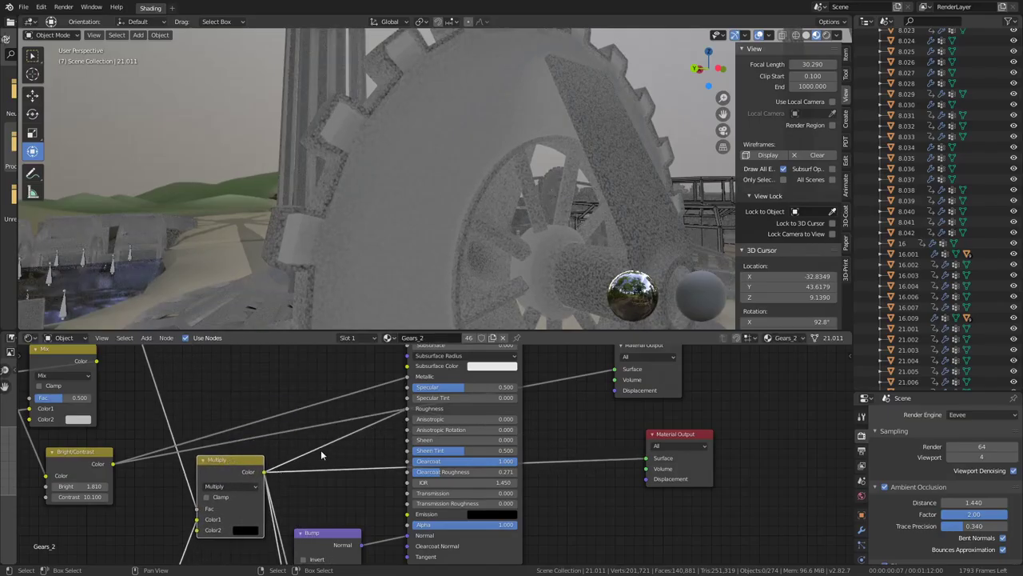
middle_click_drag(565, 374, 532, 456)
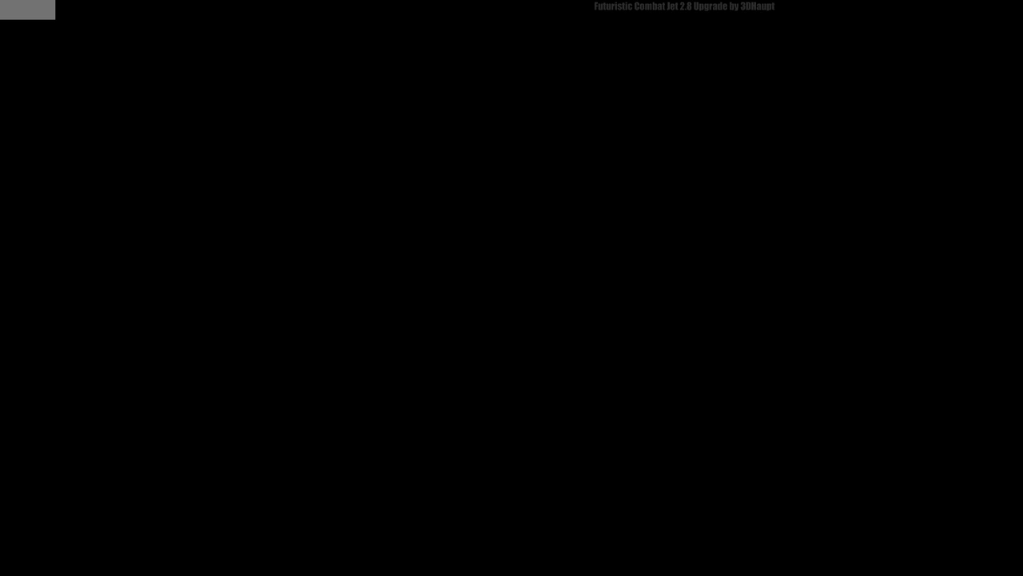
Set the Multiply node's second colour to full white (Value 1.0).
scroll(480, 232, "up", 2)
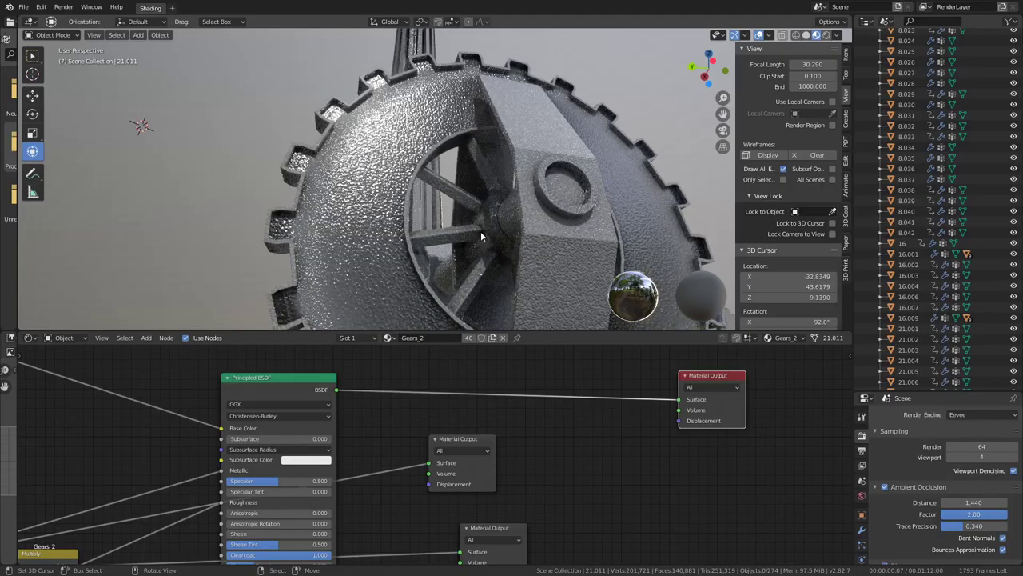
scroll(480, 232, "up", 2)
scroll(203, 486, "up", 3)
middle_click_drag(203, 485, 297, 418)
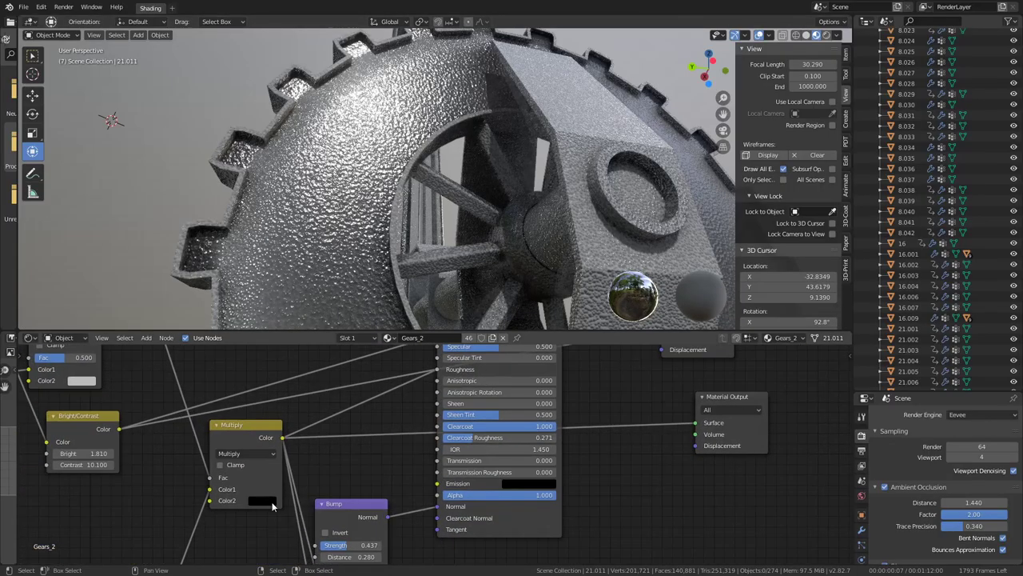
left_click(271, 501)
mouse_move(338, 424)
left_mouse_down()
mouse_move(337, 353)
mouse_move(338, 426)
left_mouse_up()
Nudge the Multiply node down-left and move the Bump node to a new spot.
scroll(447, 462, "down", 2)
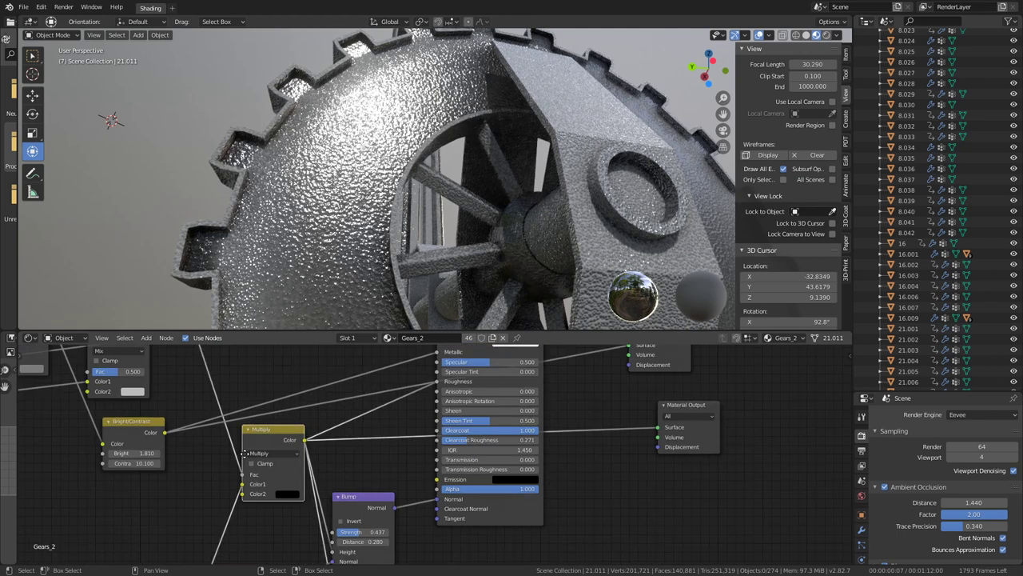
left_click_drag(256, 427, 236, 445)
scroll(250, 442, "down", 2)
middle_click_drag(250, 441, 294, 441)
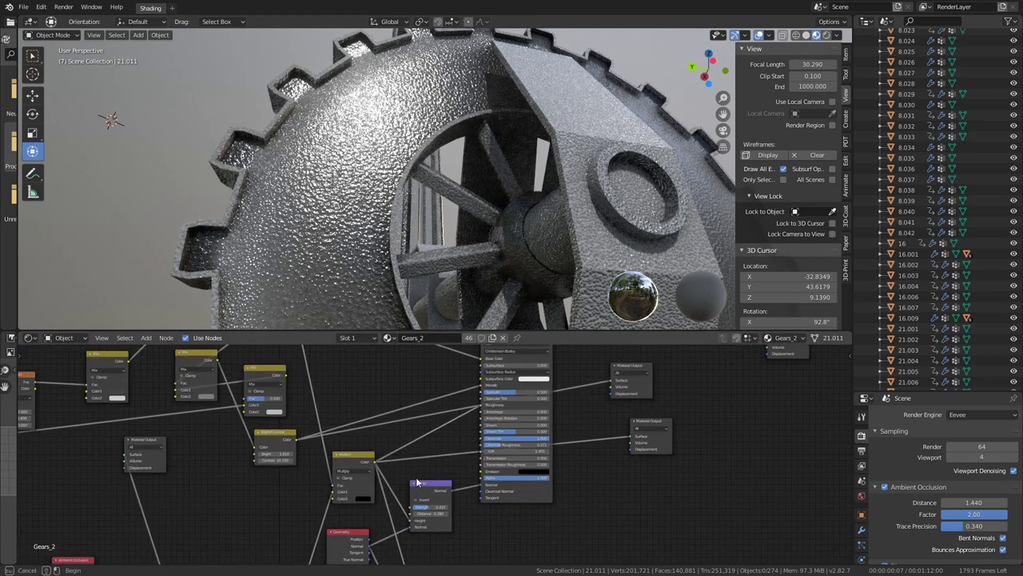
left_click_drag(414, 484, 425, 484)
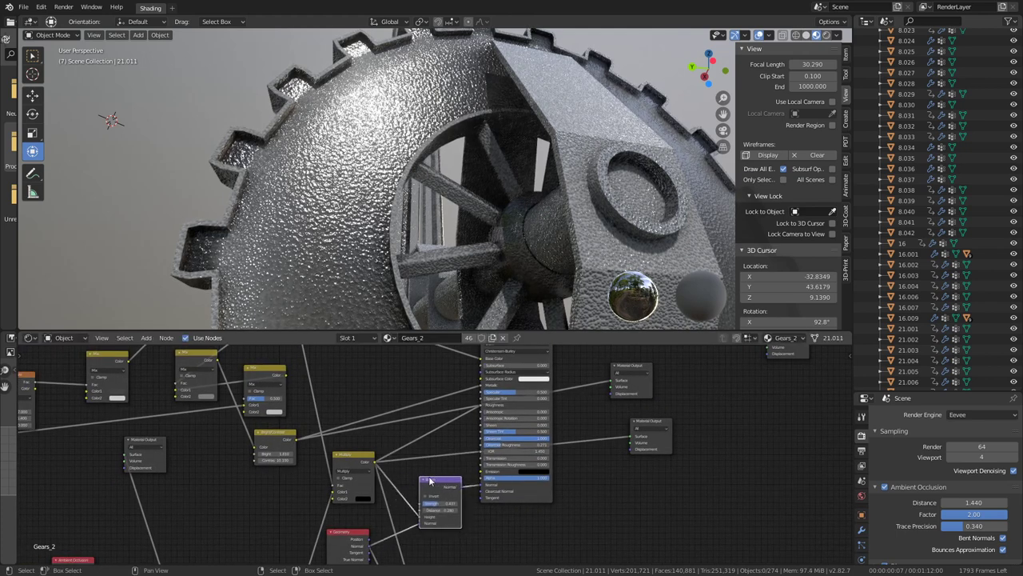
scroll(344, 460, "down", 2)
mouse_move(327, 434)
middle_mouse_down()
mouse_move(334, 450)
mouse_move(305, 414)
mouse_move(308, 464)
middle_mouse_up()
scroll(473, 505, "up", 2)
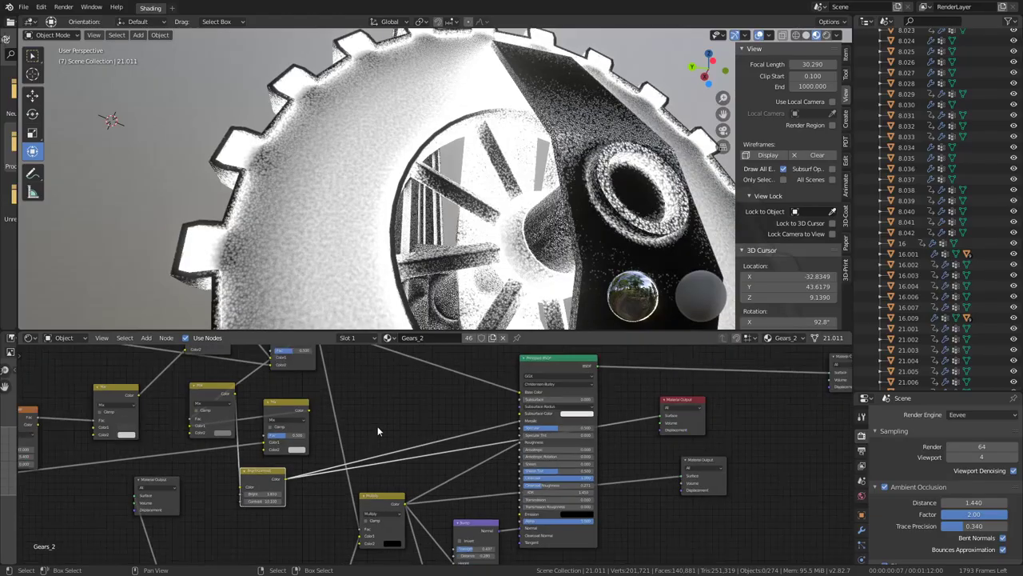
Link a node's output into the Bump node's input and move the yellow node down-left.
scroll(363, 413, "down", 2)
scroll(363, 412, "down", 1)
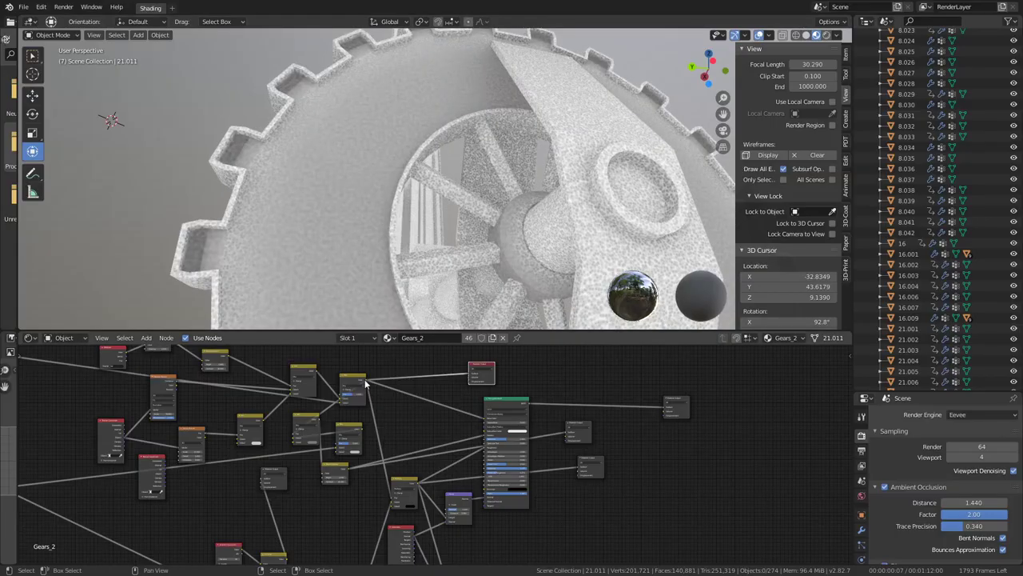
left_click_drag(365, 385, 408, 397)
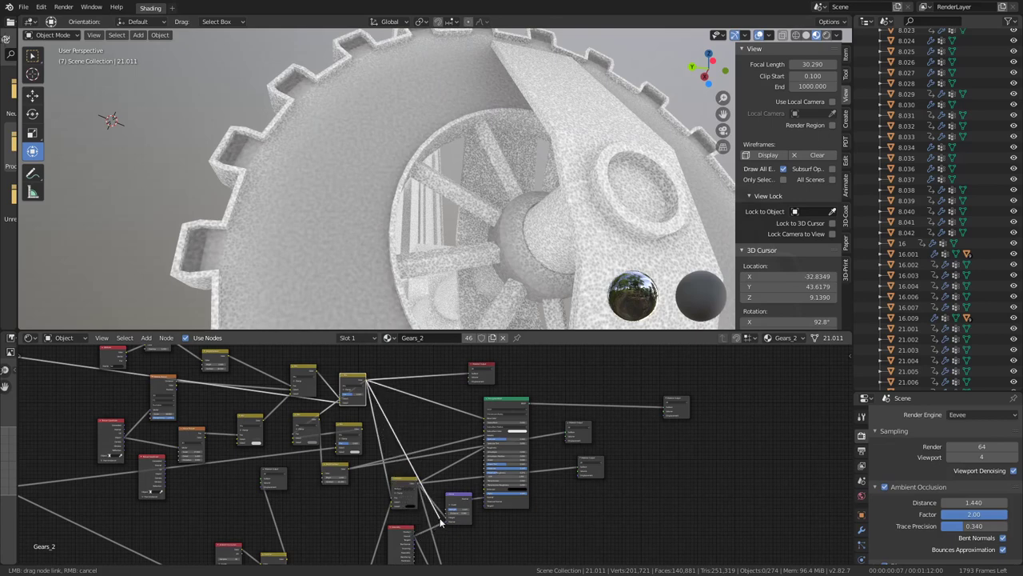
mouse_move(411, 517)
left_mouse_down()
mouse_move(445, 518)
mouse_move(445, 538)
left_mouse_up()
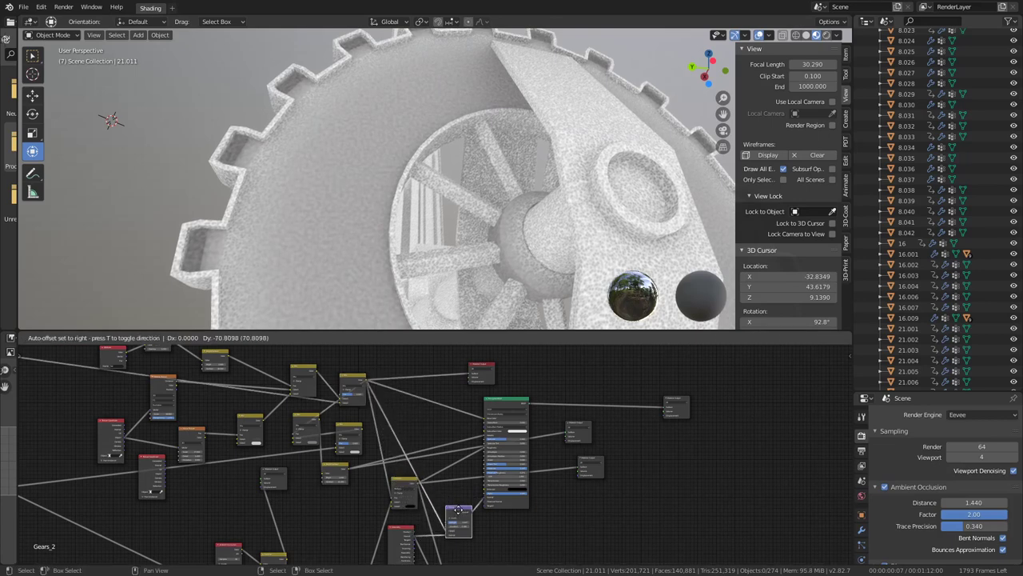
left_click_drag(399, 484, 362, 505)
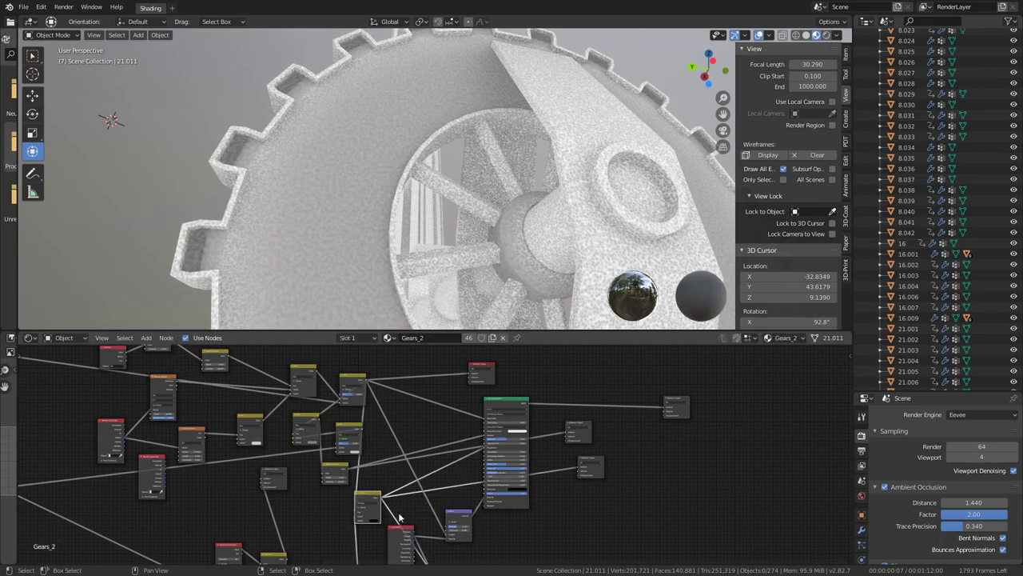
middle_click_drag(406, 522, 349, 495)
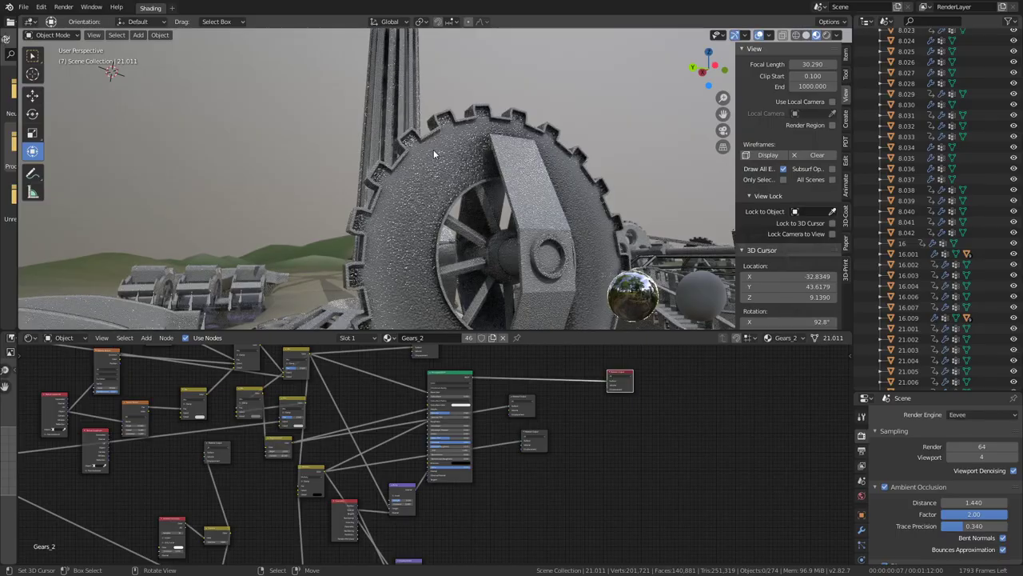
Lower the Bump Strength to 0.087 and inspect the finer dimples on the gear.
scroll(434, 149, "up", 5)
mouse_move(434, 150)
middle_mouse_down()
mouse_move(359, 161)
mouse_move(347, 151)
mouse_move(417, 142)
middle_mouse_up()
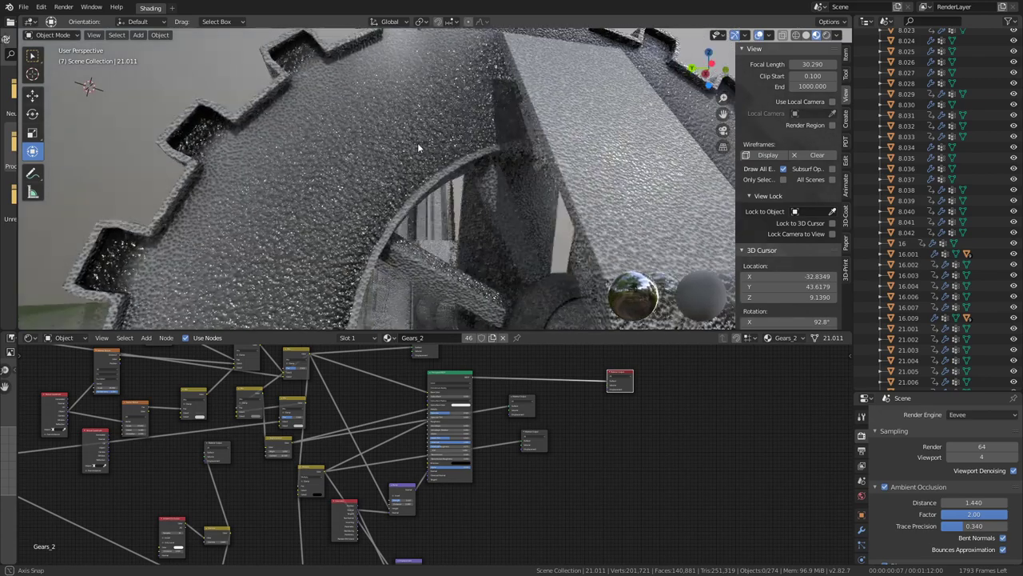
scroll(428, 138, "down", 2)
scroll(438, 134, "down", 4)
scroll(436, 152, "down", 2)
scroll(436, 164, "down", 1)
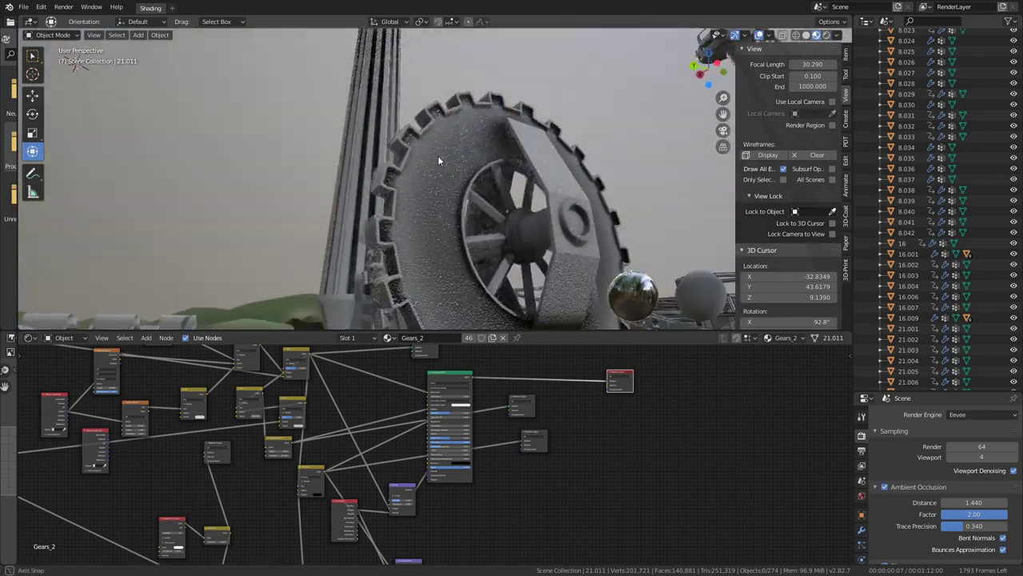
scroll(390, 448, "up", 1)
scroll(448, 393, "up", 2)
scroll(438, 430, "up", 1)
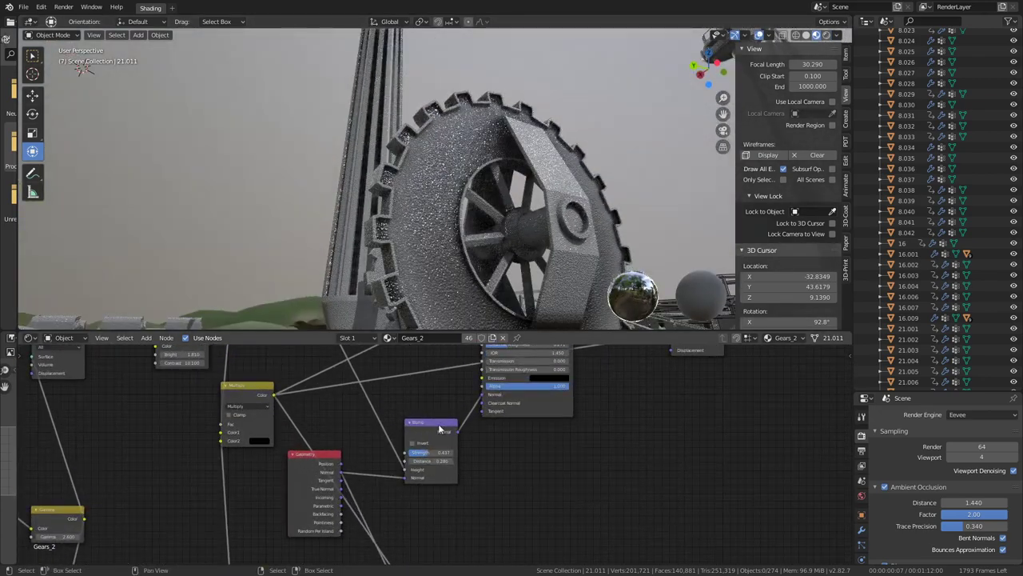
scroll(424, 428, "up", 1)
scroll(404, 428, "up", 1)
scroll(387, 426, "up", 1)
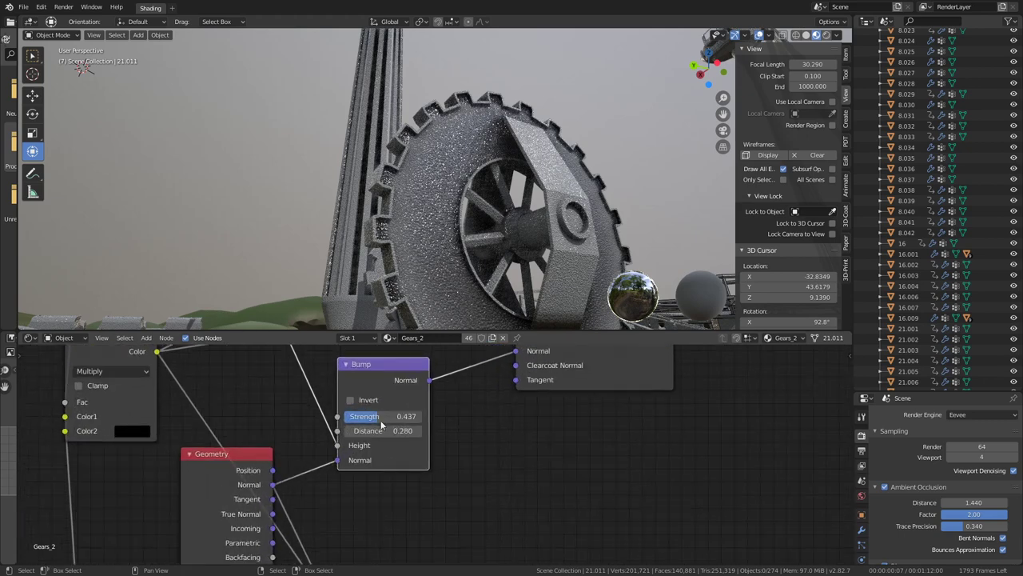
left_click_drag(382, 426, 352, 426)
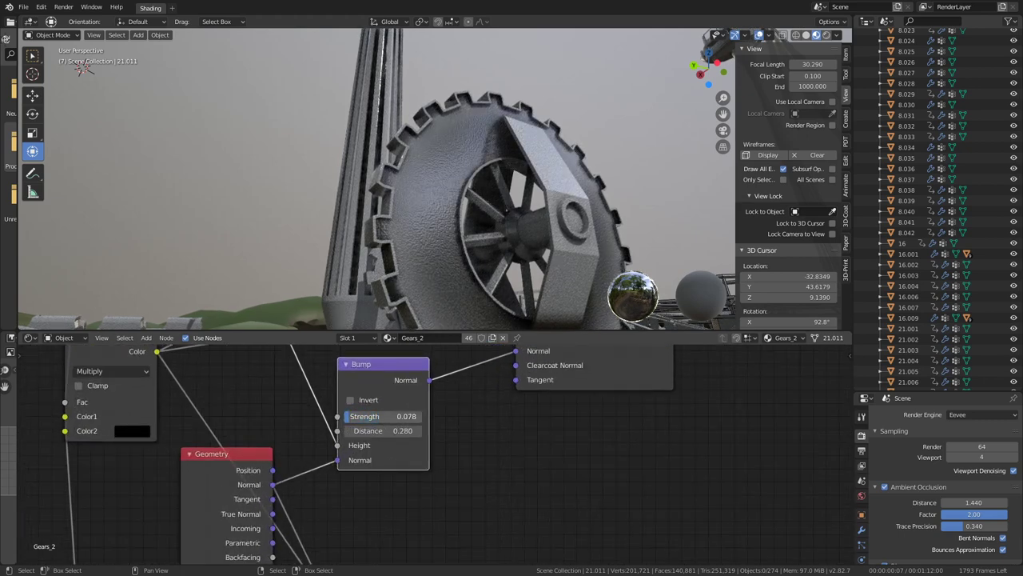
scroll(453, 113, "up", 5)
mouse_move(454, 114)
middle_mouse_down()
mouse_move(370, 140)
mouse_move(403, 126)
middle_mouse_up()
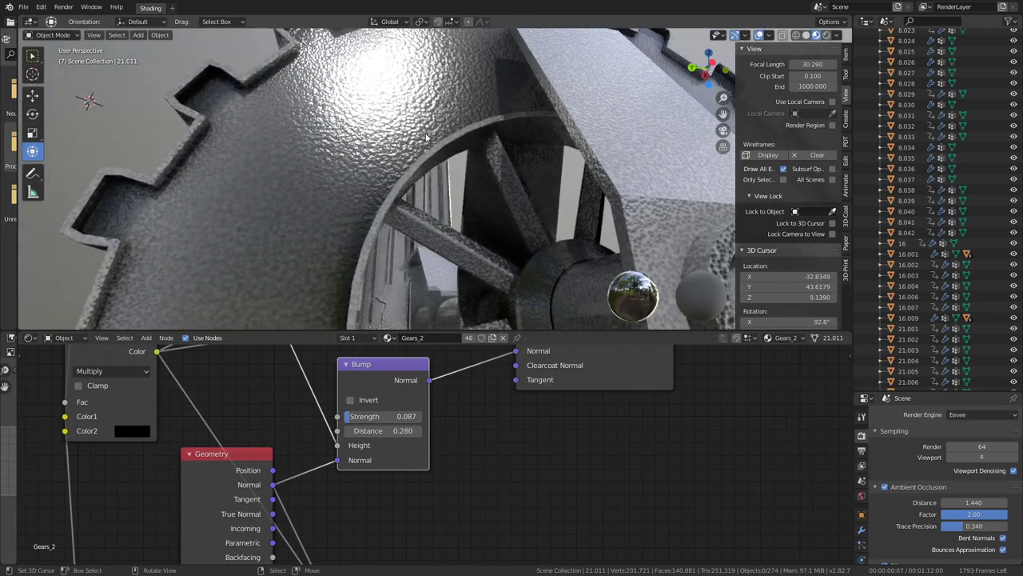
Brighten Multiply's second colour to white and move the Bright/Contrast node right.
scroll(254, 388, "down", 1)
middle_click_drag(254, 391, 381, 461)
scroll(381, 462, "down", 2)
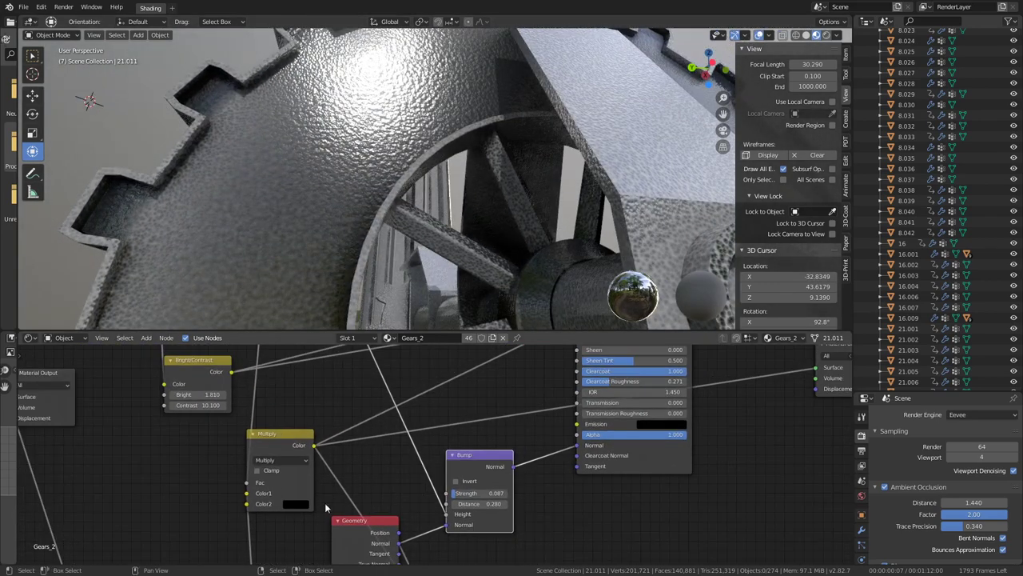
left_click(295, 505)
mouse_move(364, 418)
left_mouse_down()
mouse_move(365, 370)
mouse_move(366, 383)
left_mouse_up()
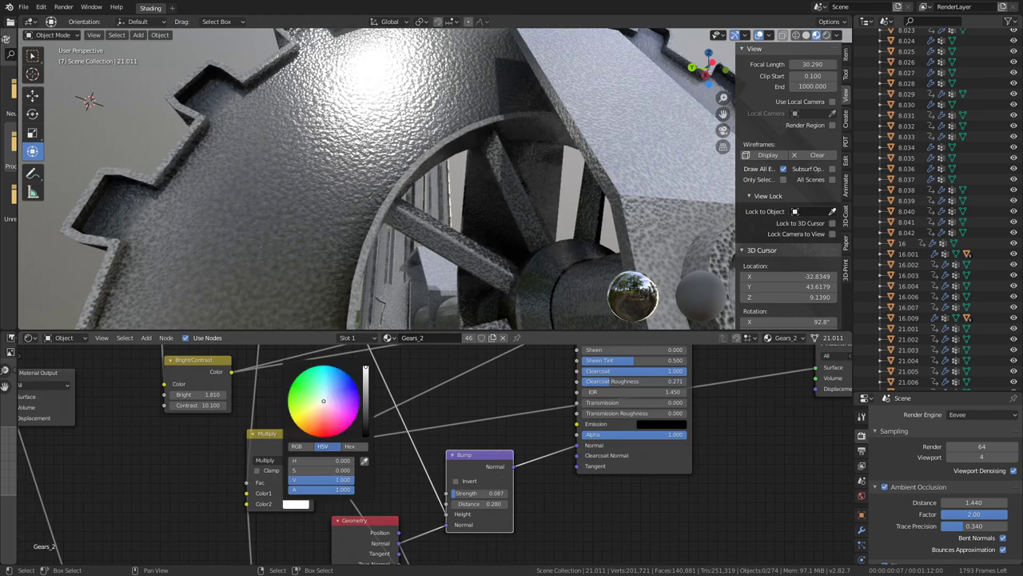
scroll(436, 388, "down", 2)
middle_click_drag(436, 388, 435, 458)
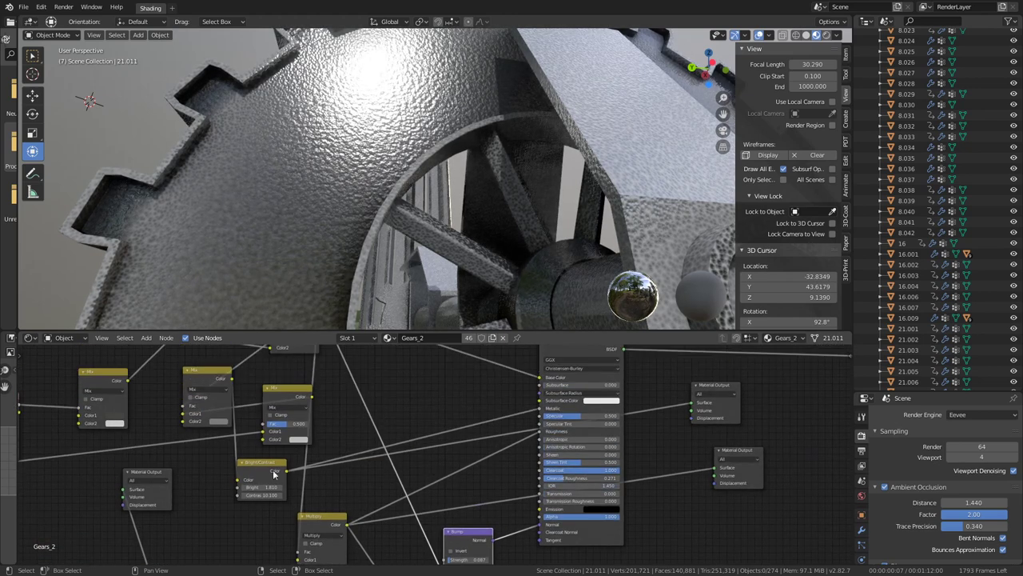
mouse_move(260, 473)
left_mouse_down()
mouse_move(331, 461)
mouse_move(432, 406)
mouse_move(432, 418)
mouse_move(416, 418)
mouse_move(448, 419)
left_mouse_up()
Inspect the gear and axle up close and move a Mix node upward.
scroll(433, 409, "up", 2)
middle_click_drag(436, 252, 296, 244)
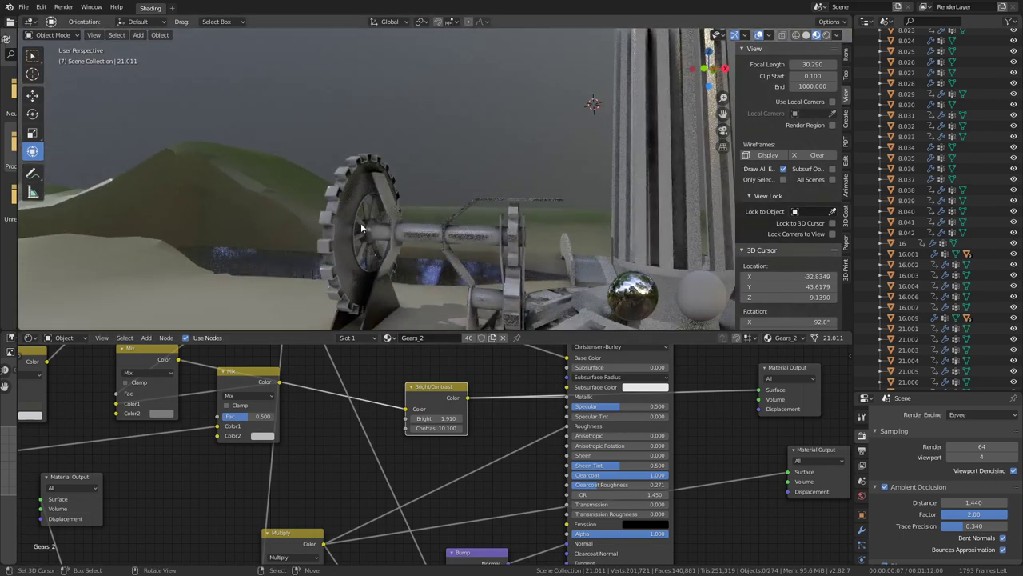
middle_click_drag(296, 244, 425, 263)
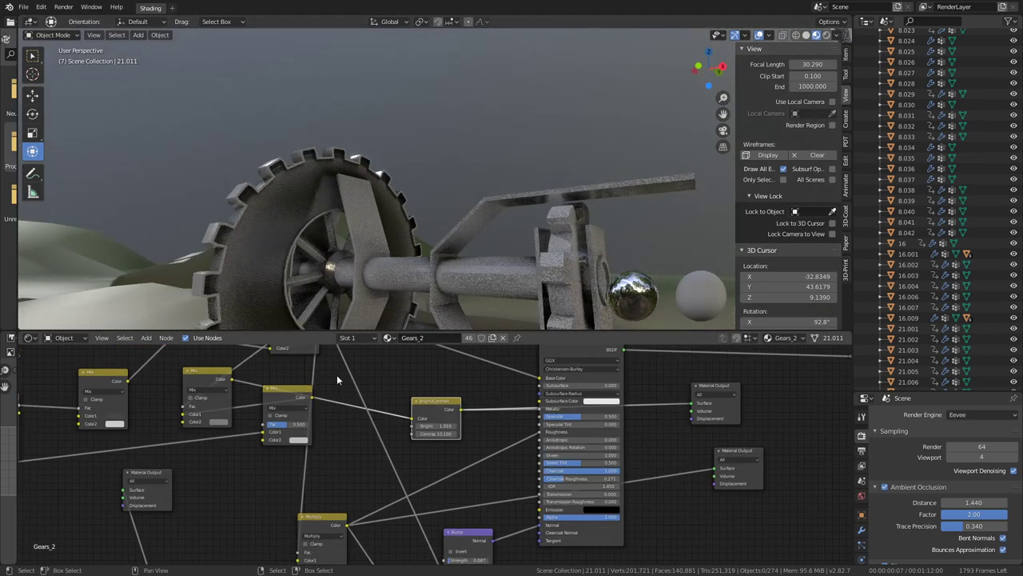
middle_click_drag(336, 374, 361, 383)
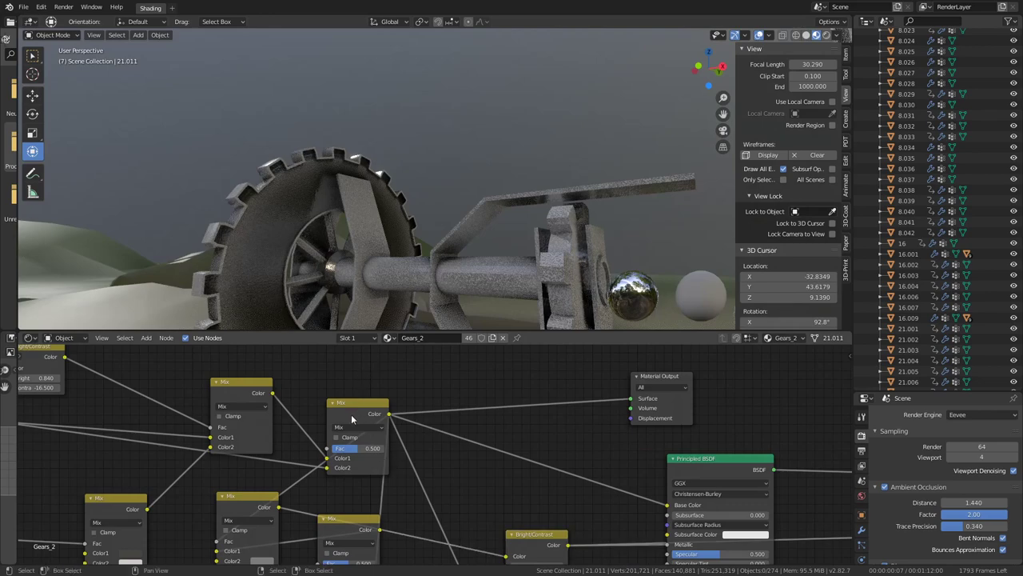
left_click_drag(361, 402, 376, 357)
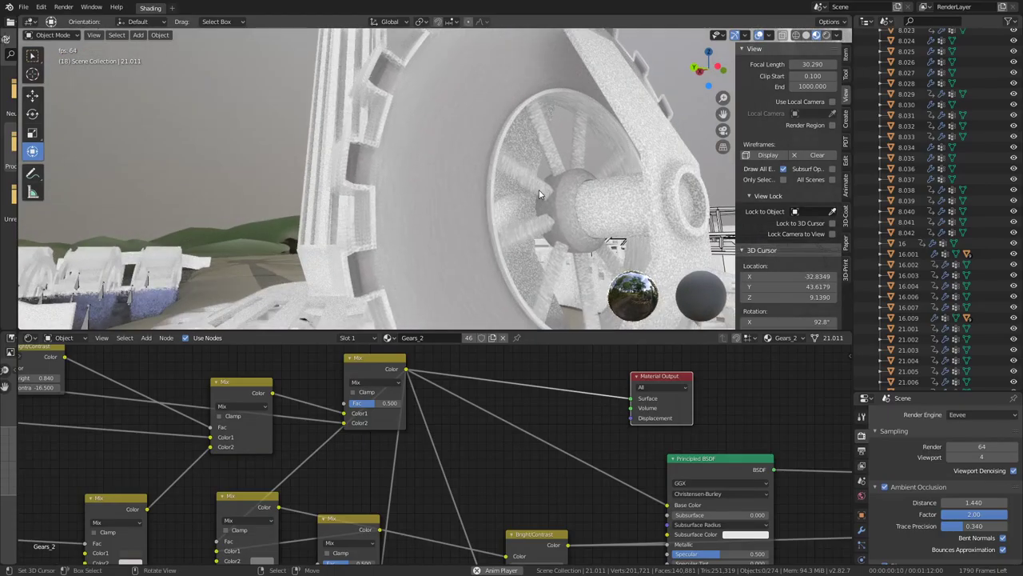
Stop animation playback and make the second Material Output the active output.
key("space")
scroll(807, 474, "right", 6, "ctrl")
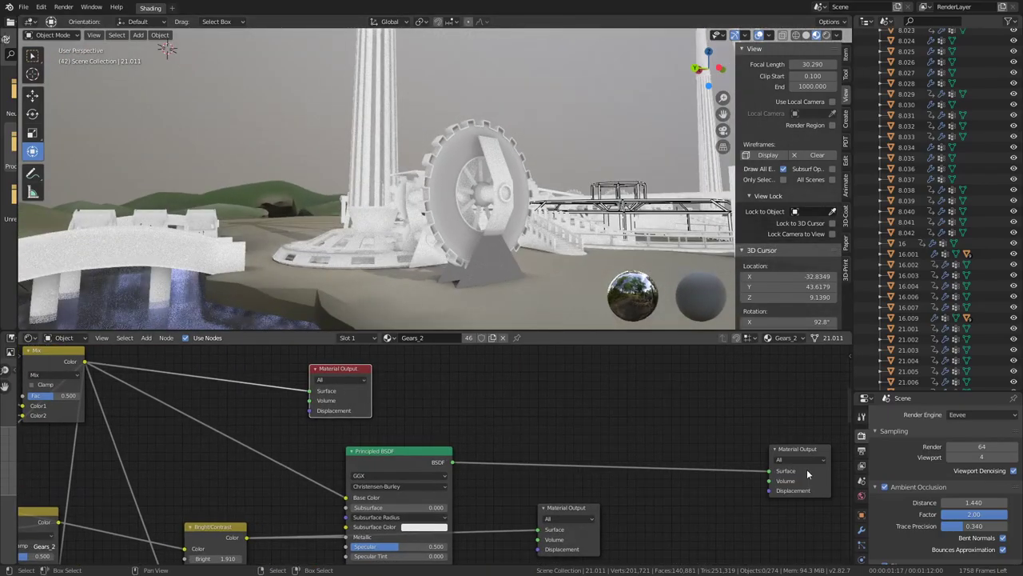
left_click(807, 474)
scroll(505, 186, "up", 3)
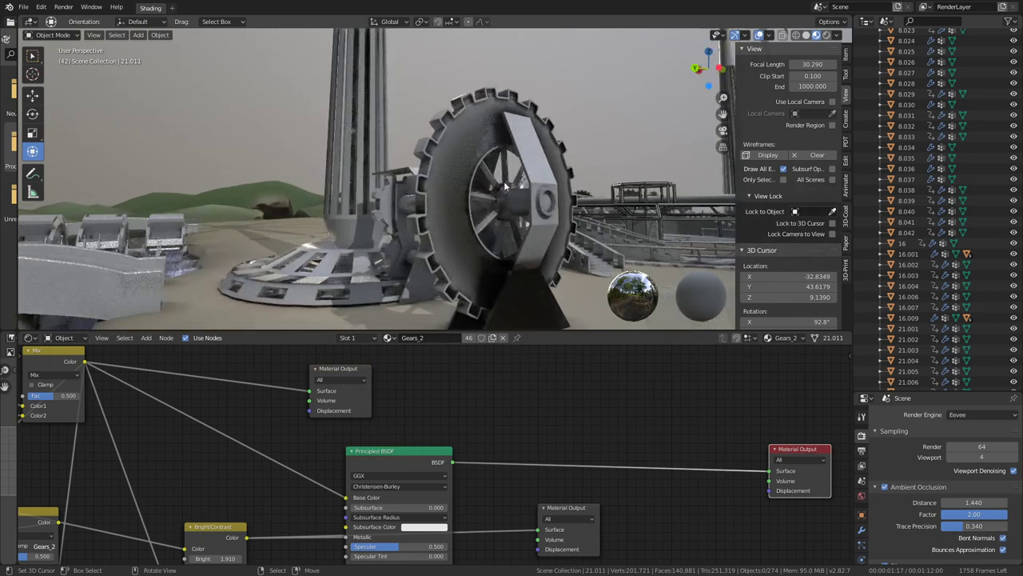